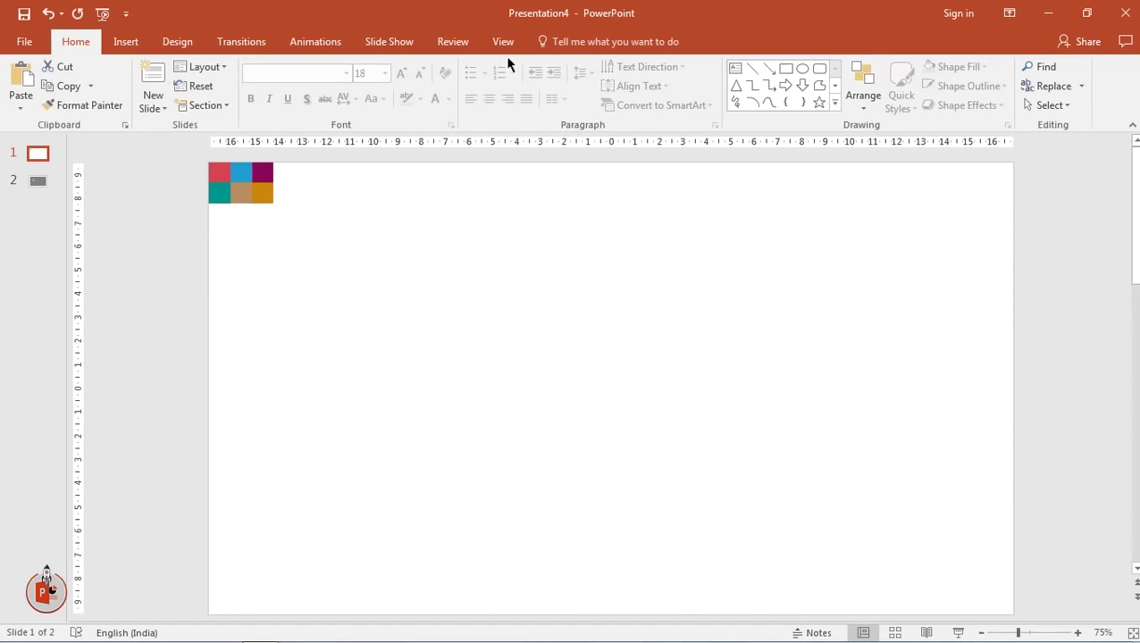
# Turn on guides and draw a 4.2 × 3.62 cm blue isosceles triangle on slide 1
pyautogui.click(503, 42)
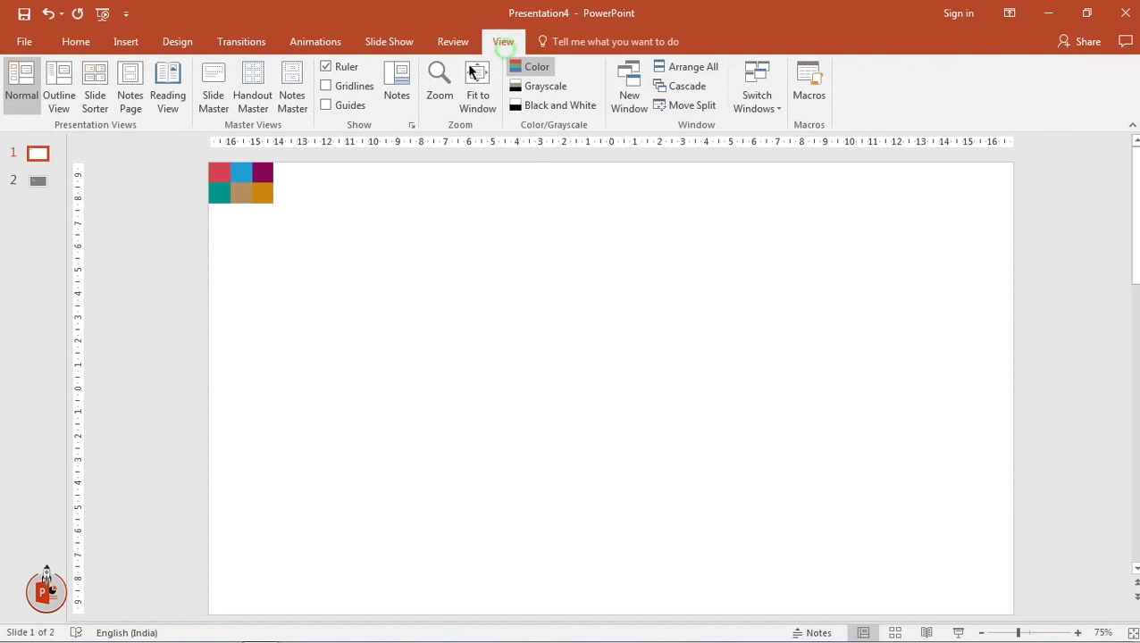
pyautogui.click(126, 42)
pyautogui.click(284, 100)
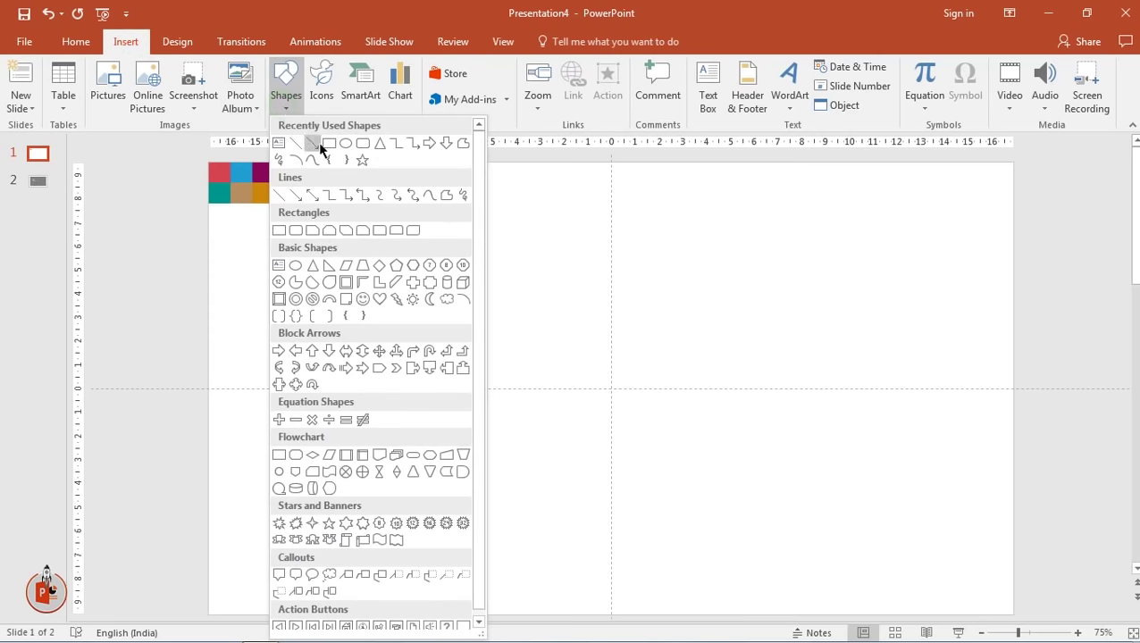
pyautogui.click(378, 148)
pyautogui.moveTo(466, 239); pyautogui.dragTo(567, 326)
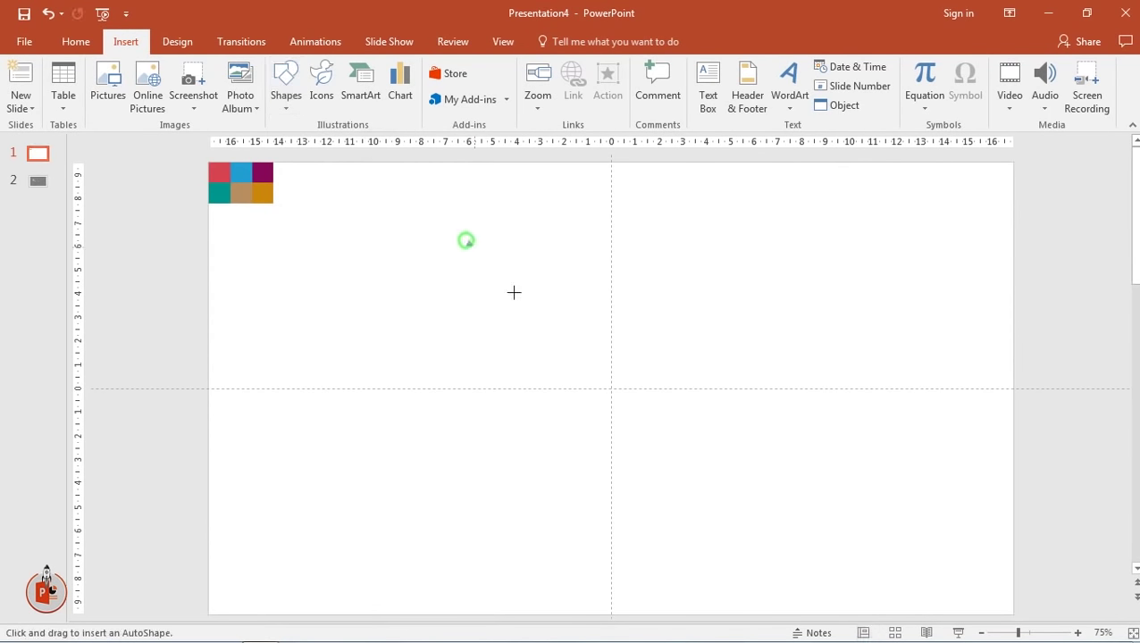
pyautogui.scroll(5, 510, 292)
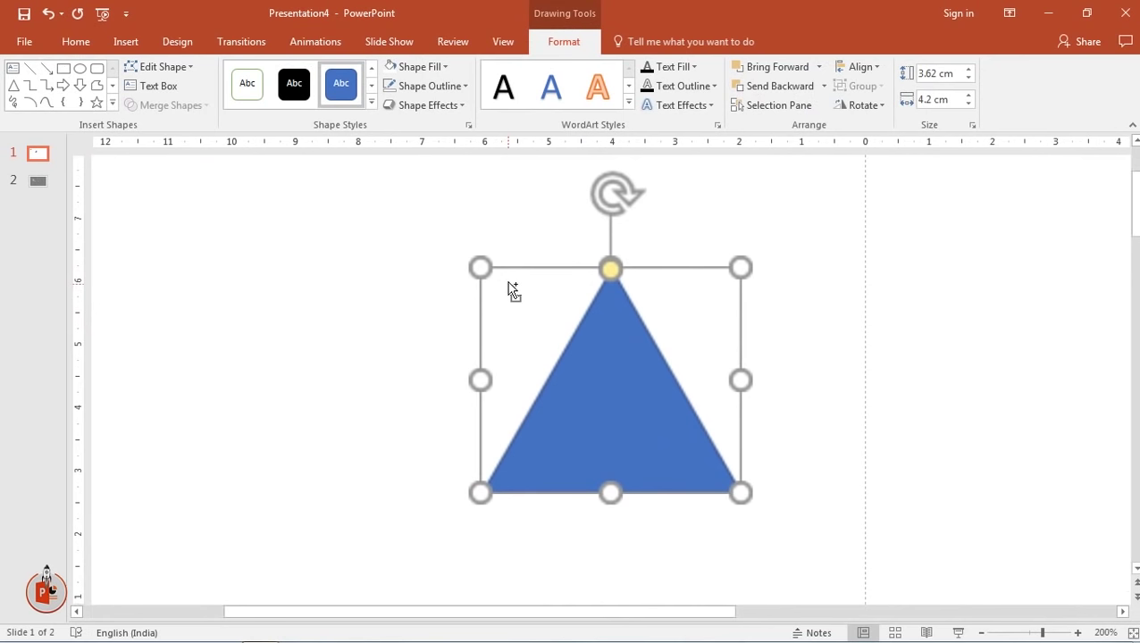
# Remove the triangle's outline and place upside-down copies on its right and left
pyautogui.click(447, 87)
pyautogui.click(425, 233)
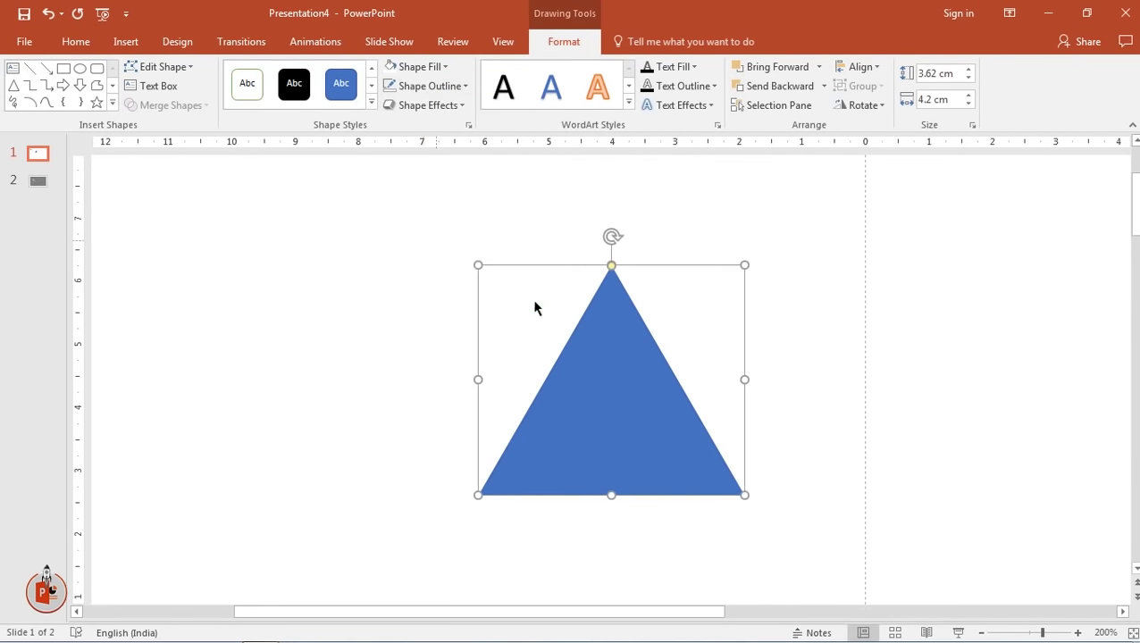
pyautogui.keyDown('ctrl'); pyautogui.moveTo(622, 362); pyautogui.dragTo(852, 324); pyautogui.keyUp('ctrl')
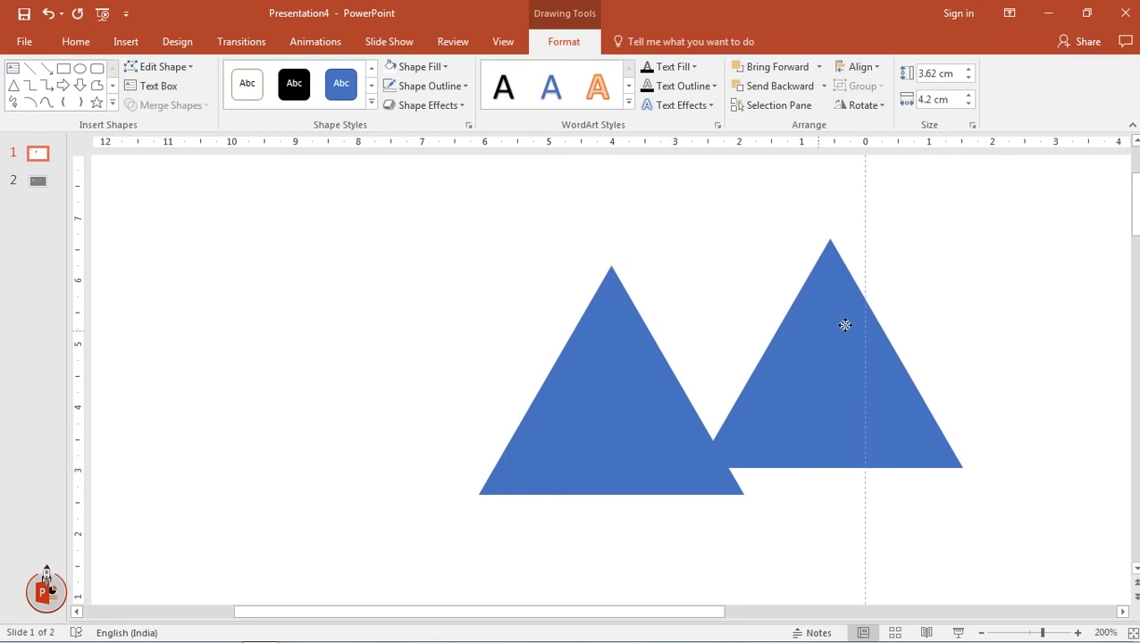
pyautogui.click(864, 106)
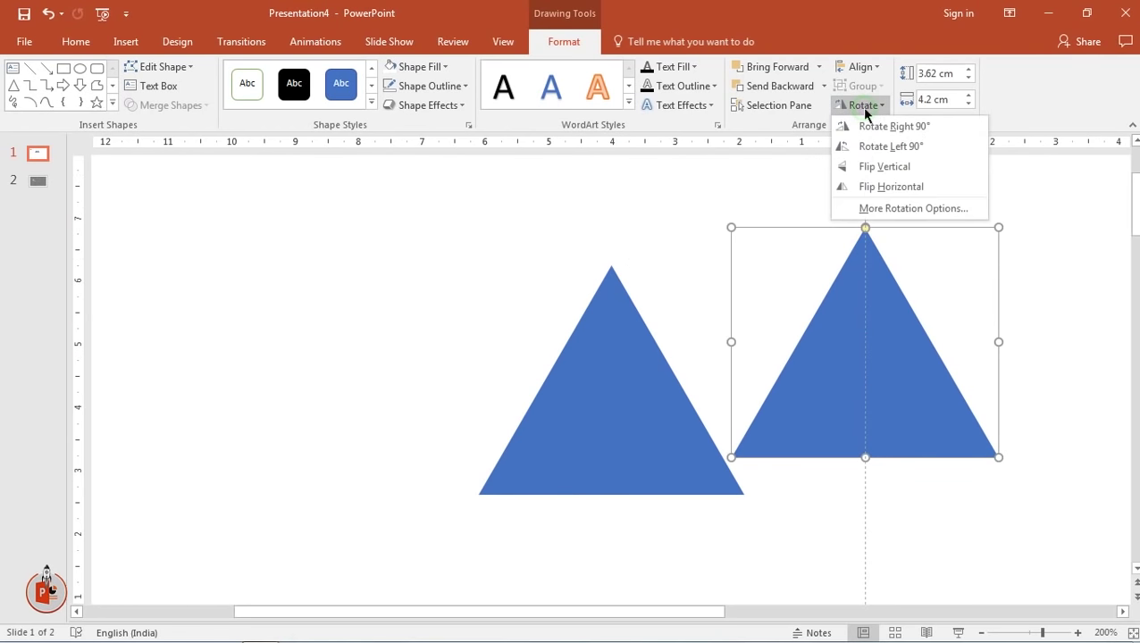
pyautogui.click(873, 166)
pyautogui.moveTo(876, 282); pyautogui.dragTo(768, 324)
pyautogui.hotkey('ctrl', 'd')
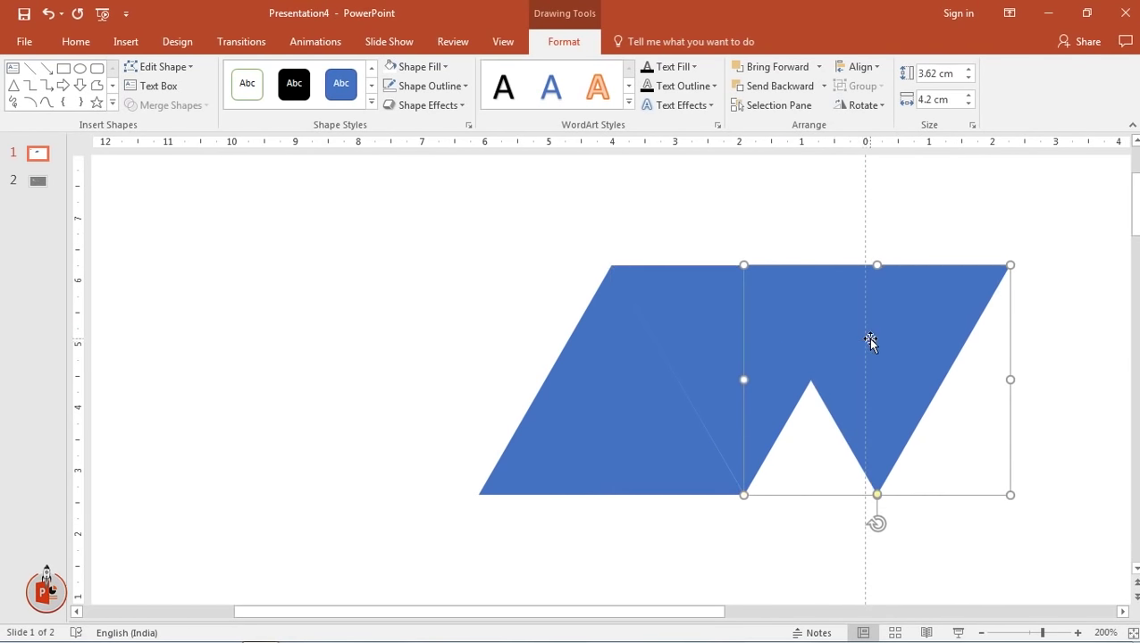
pyautogui.moveTo(870, 342); pyautogui.dragTo(470, 339)
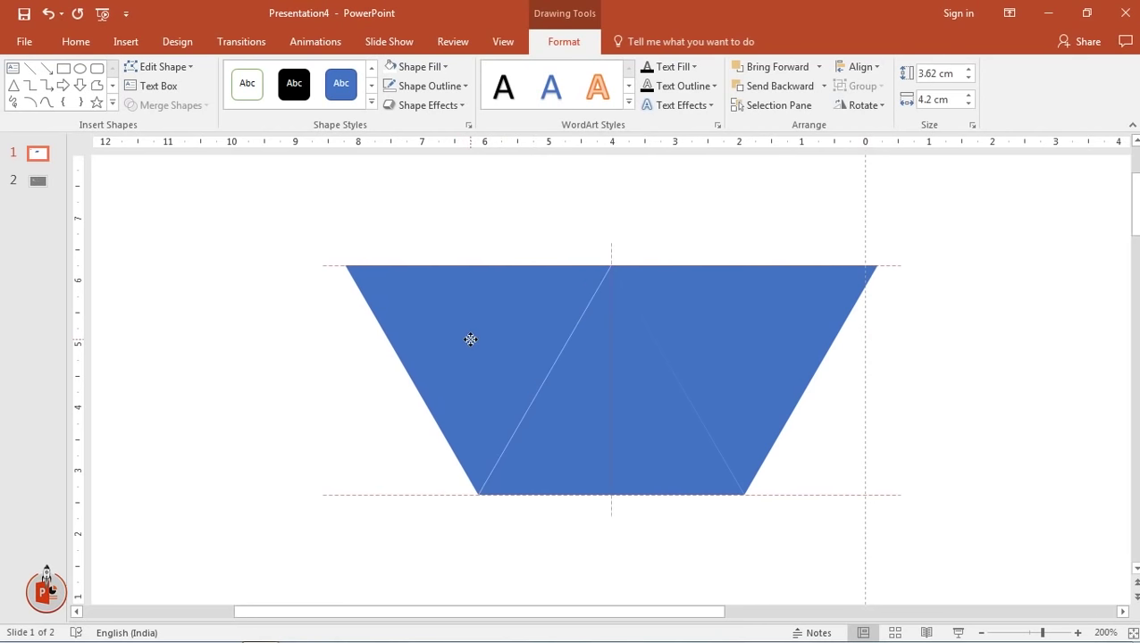
# Align the three triangles flush and union them into one upside-down trapezoid
pyautogui.click(264, 381)
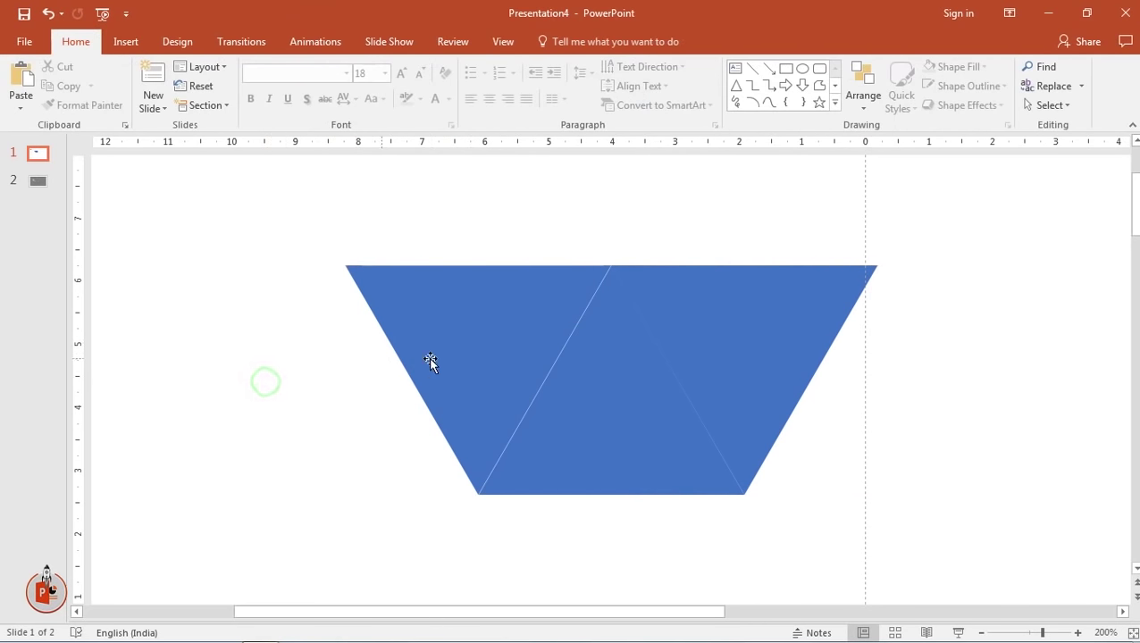
pyautogui.click(481, 341)
pyautogui.moveTo(481, 341); pyautogui.dragTo(483, 337)
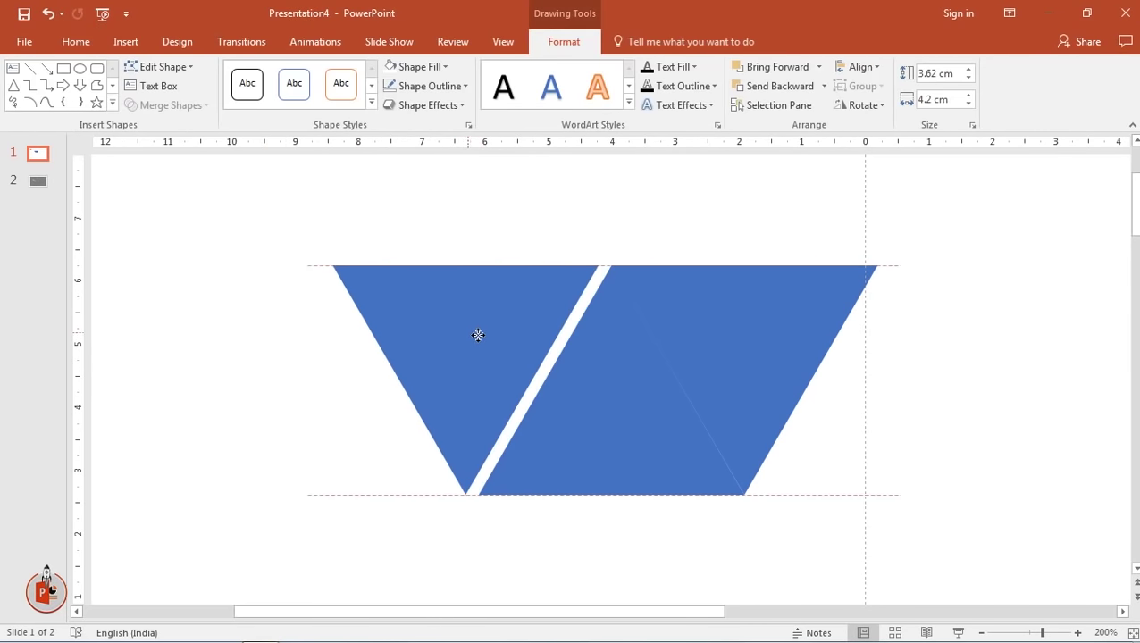
pyautogui.click(210, 360)
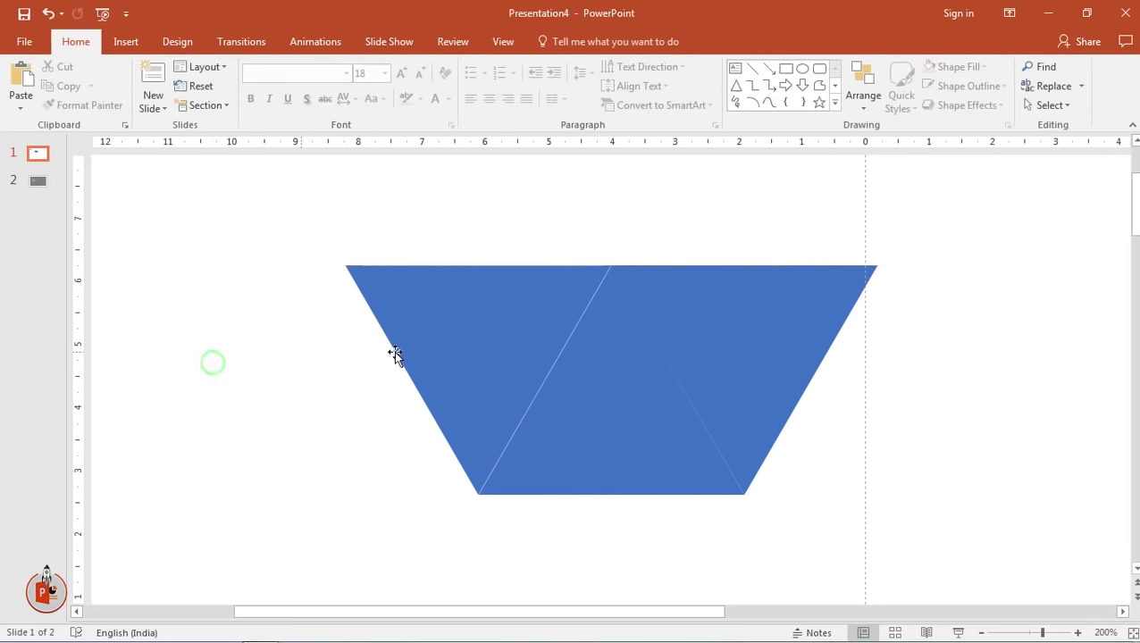
pyautogui.click(714, 326)
pyautogui.keyDown('shift'); pyautogui.click(580, 391); pyautogui.keyUp('shift')
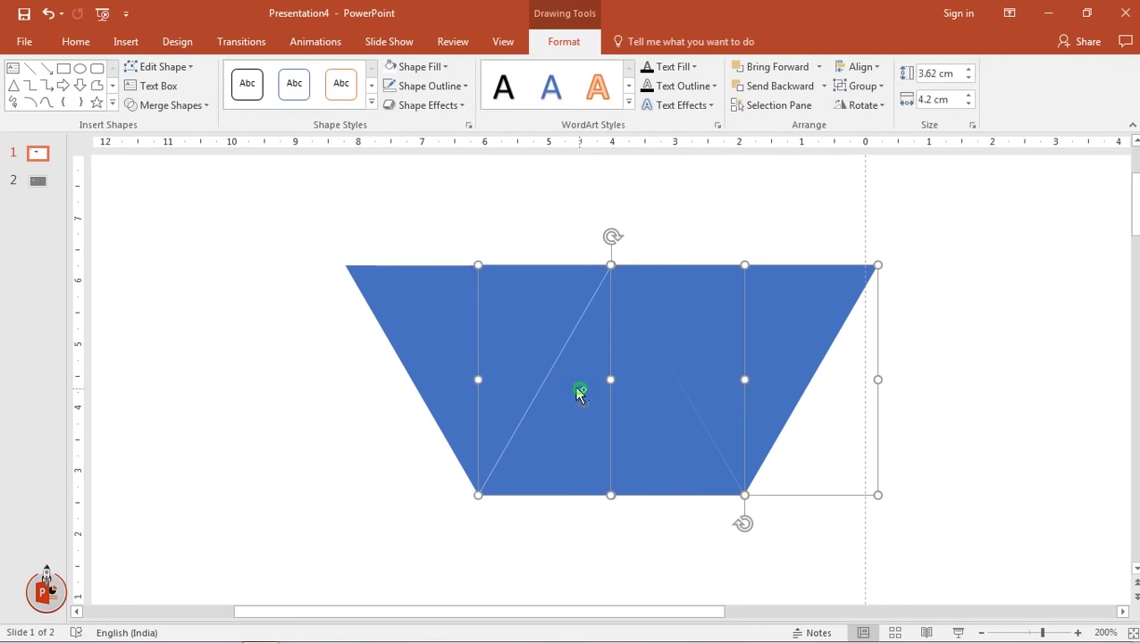
pyautogui.keyDown('shift'); pyautogui.click(432, 314); pyautogui.keyUp('shift')
pyautogui.click(178, 105)
pyautogui.click(171, 125)
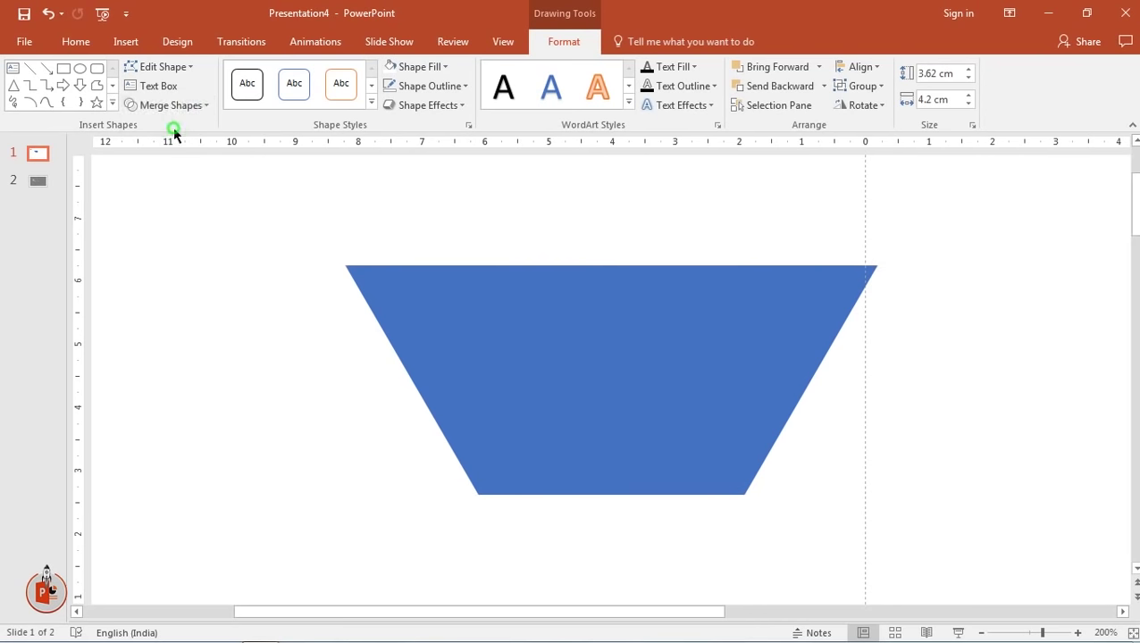
# Stack a vertically flipped copy on the trapezoid and union both into a hexagon
pyautogui.scroll(-10, 472, 275)
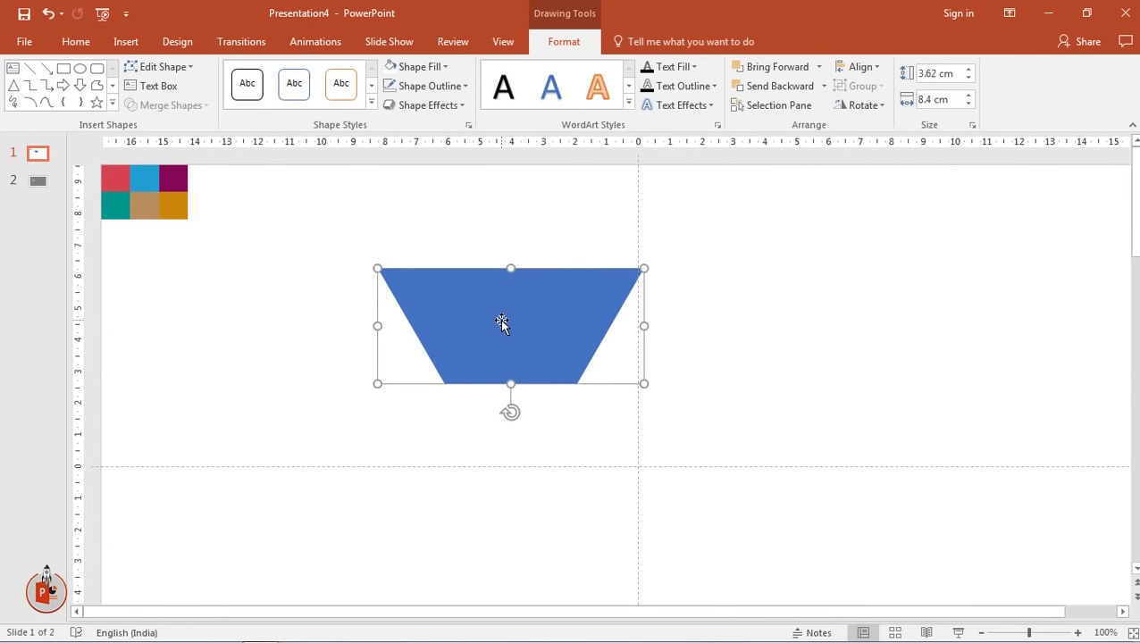
pyautogui.keyDown('ctrl'); pyautogui.moveTo(501, 322); pyautogui.dragTo(799, 328); pyautogui.keyUp('ctrl')
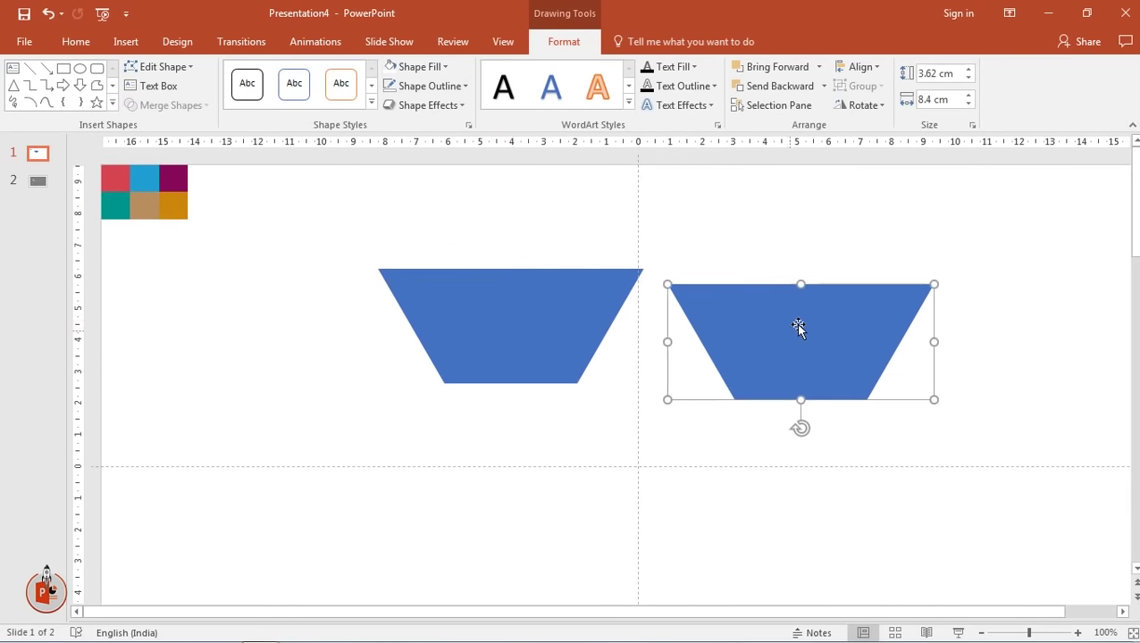
pyautogui.click(884, 104)
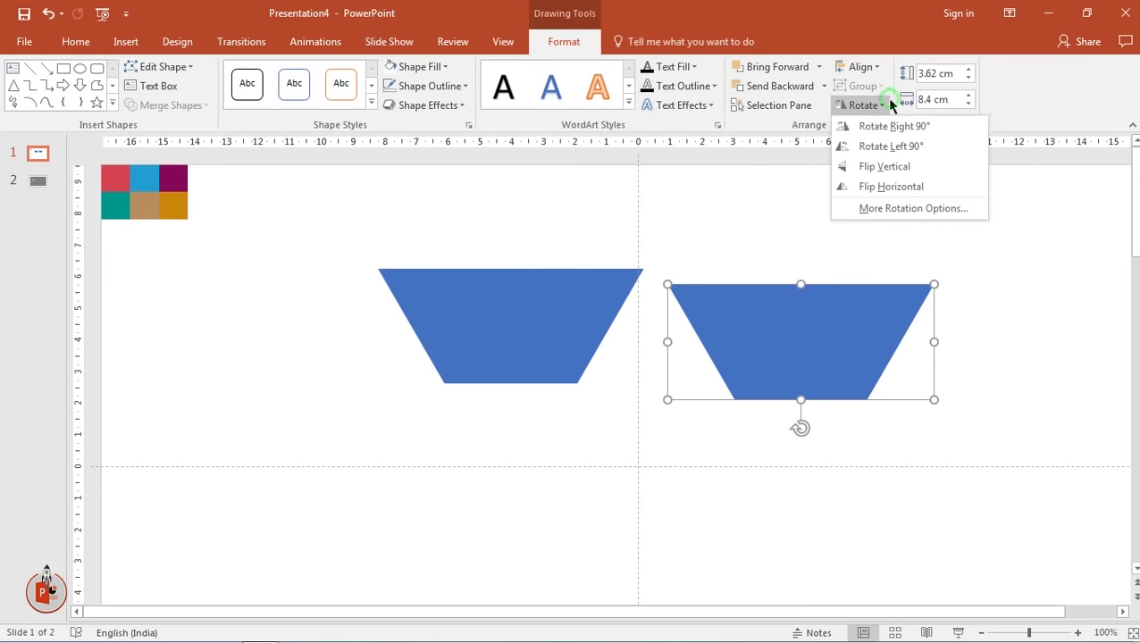
pyautogui.click(873, 165)
pyautogui.moveTo(832, 339); pyautogui.dragTo(548, 199)
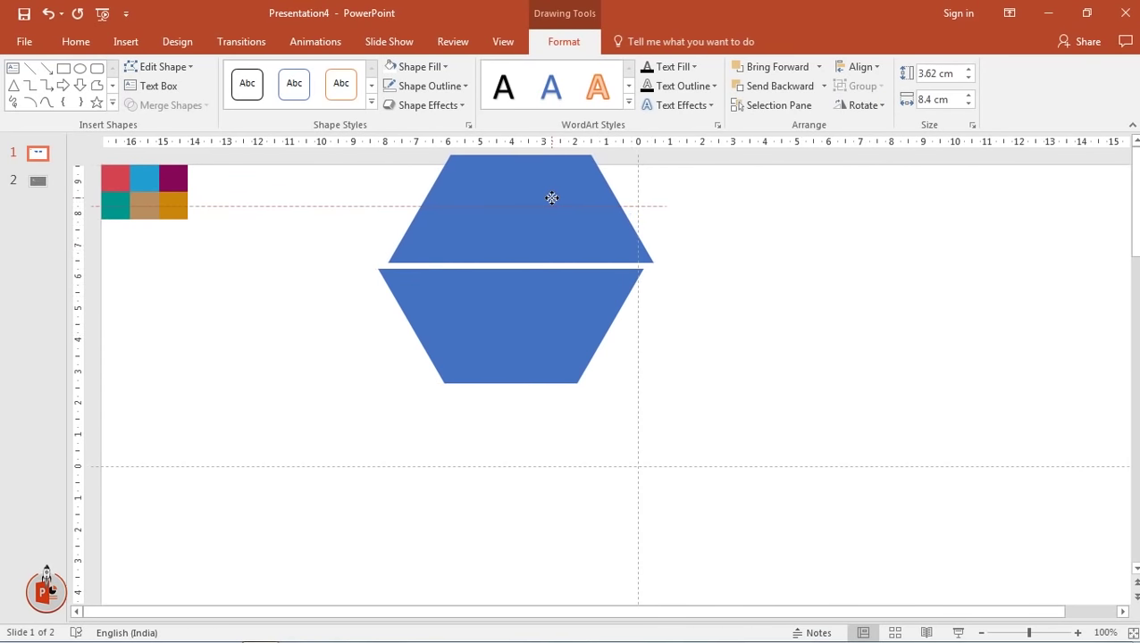
pyautogui.moveTo(548, 199); pyautogui.dragTo(544, 204)
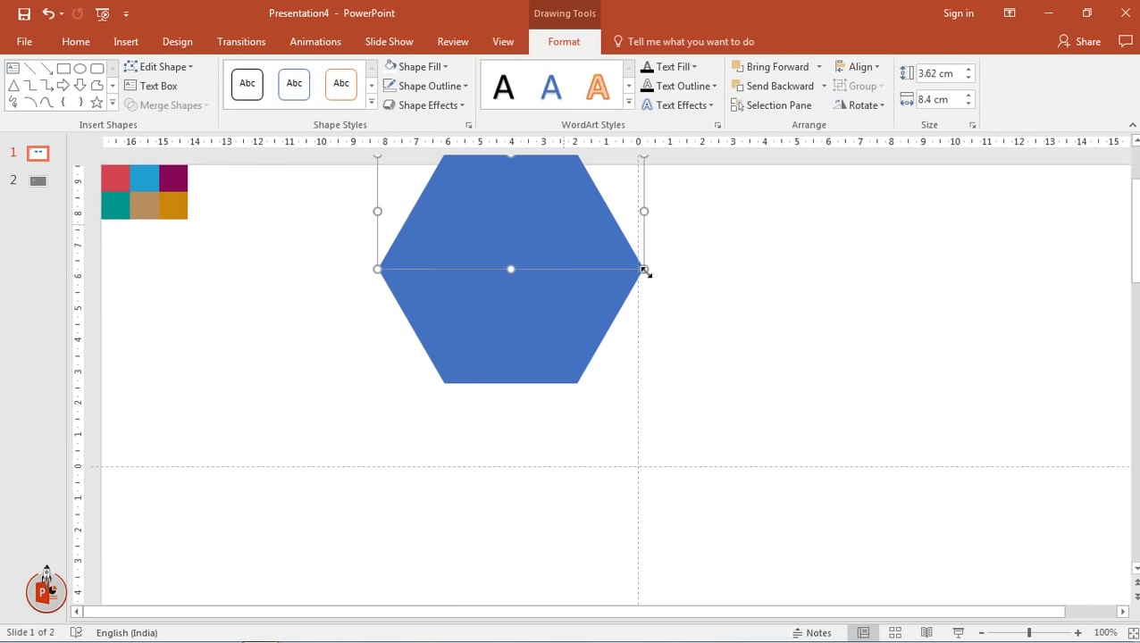
pyautogui.click(749, 328)
pyautogui.click(522, 320)
pyautogui.keyDown('shift'); pyautogui.click(493, 206); pyautogui.keyUp('shift')
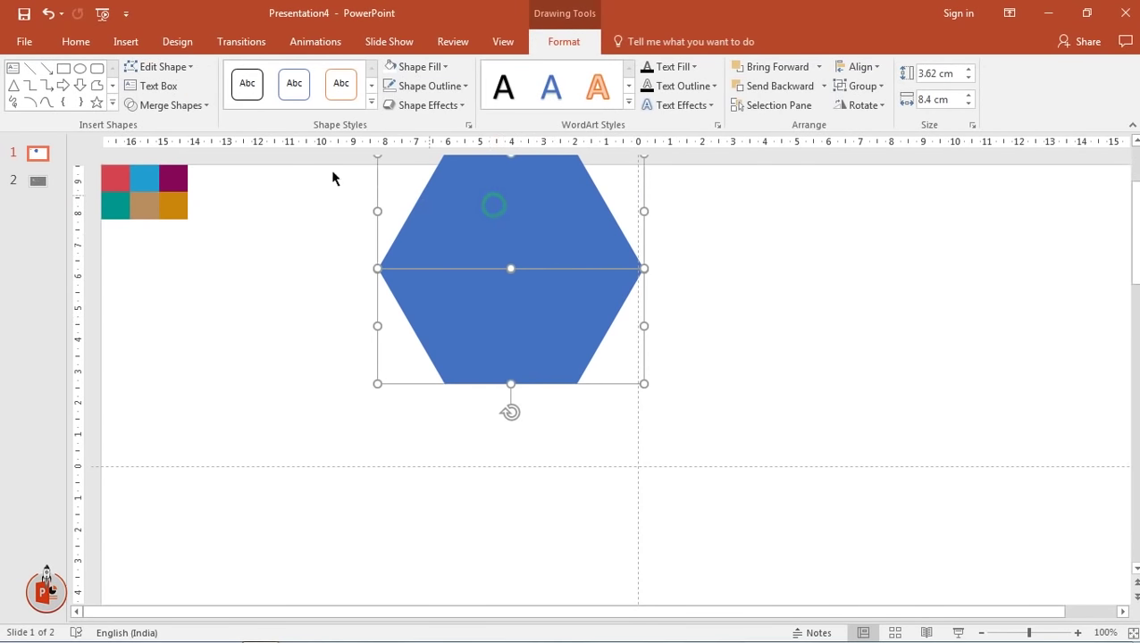
pyautogui.click(183, 105)
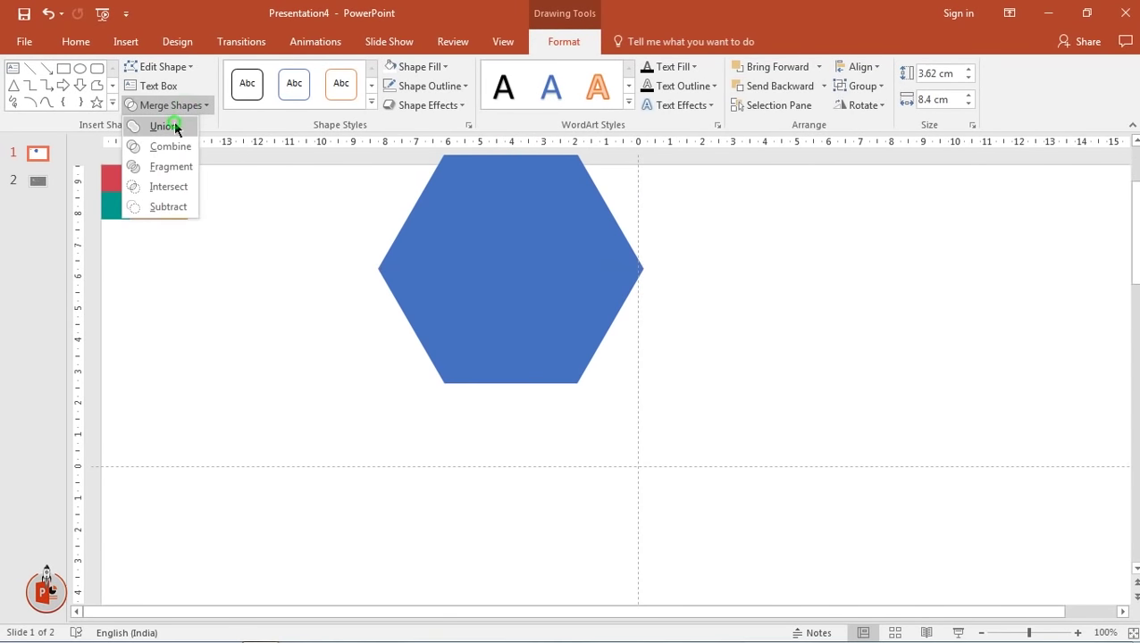
pyautogui.click(173, 122)
# Resize the hexagon to about 4.67 × 5.42 cm and move it to the upper left
pyautogui.moveTo(643, 384)
pyautogui.mouseDown()
pyautogui.moveTo(500, 259)
pyautogui.moveTo(423, 377)
pyautogui.moveTo(496, 400)
pyautogui.mouseUp()
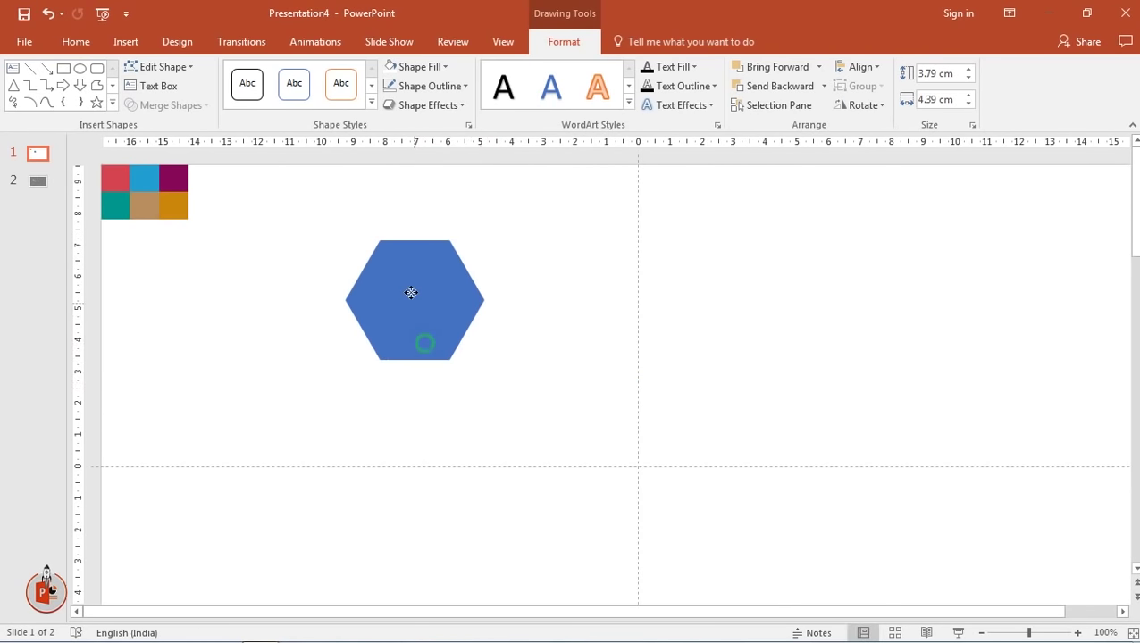
pyautogui.moveTo(422, 334); pyautogui.dragTo(408, 279)
pyautogui.scroll(-2, 443, 349)
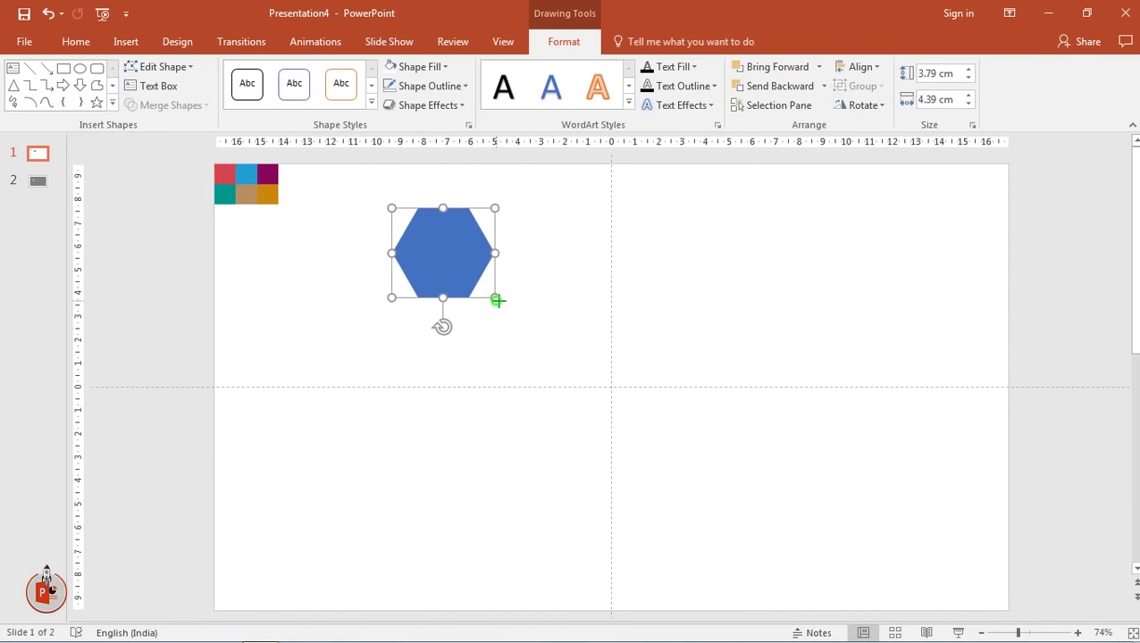
pyautogui.moveTo(497, 301); pyautogui.dragTo(512, 319)
pyautogui.moveTo(443, 270); pyautogui.dragTo(417, 279)
# Fill the slide background with a grey radial preset gradient spreading from the centre
pyautogui.click(667, 293)
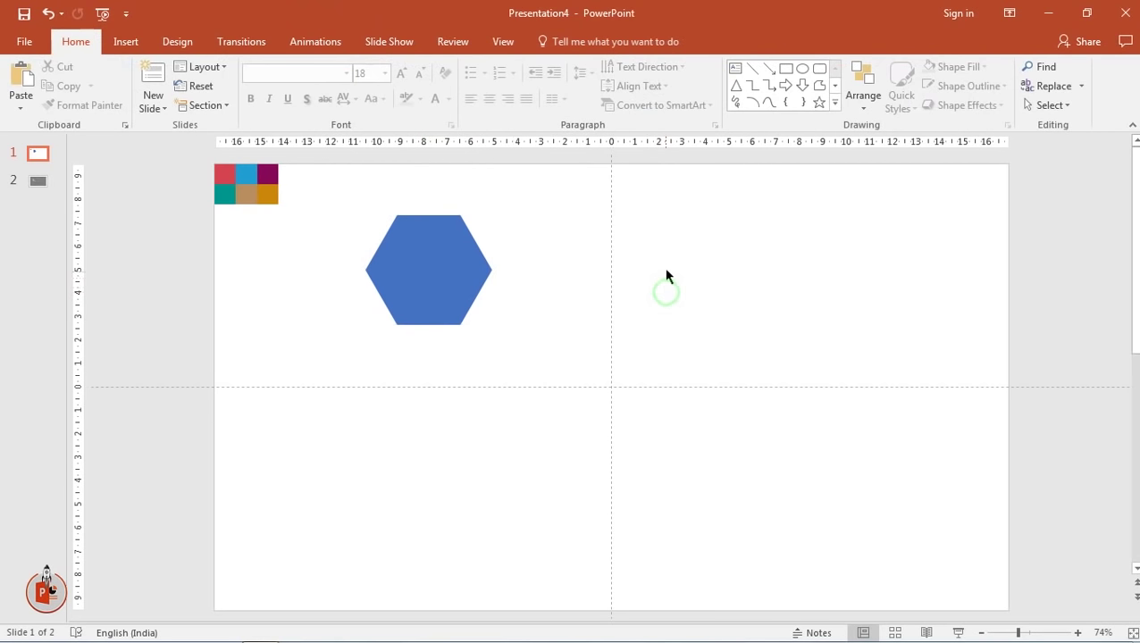
pyautogui.rightClick(666, 268)
pyautogui.click(712, 407)
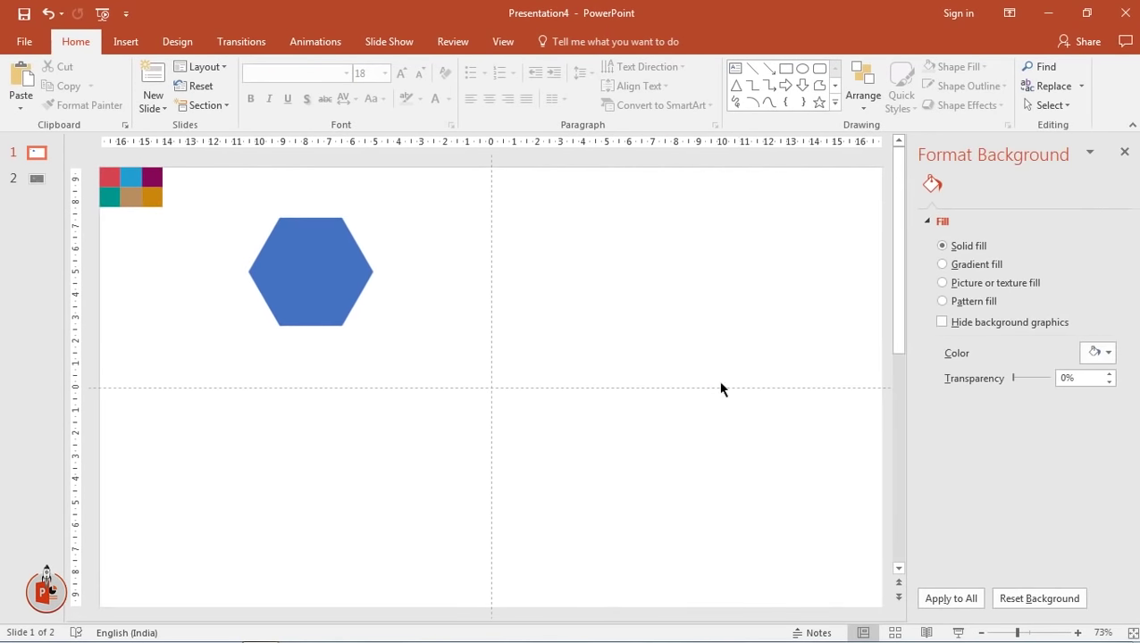
pyautogui.click(971, 265)
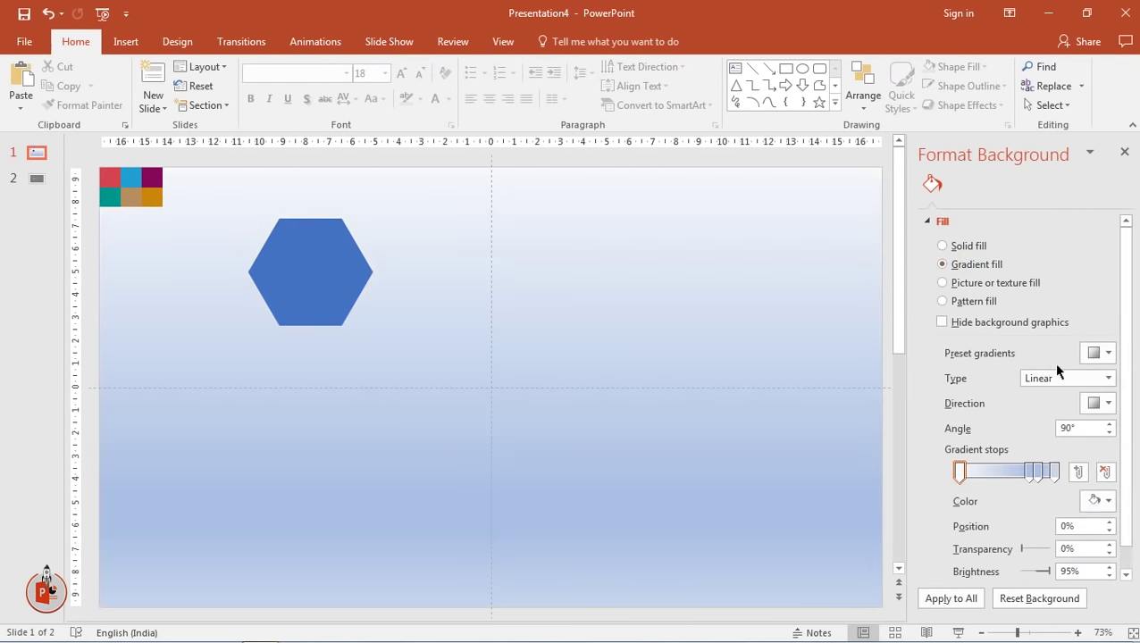
pyautogui.click(1105, 355)
pyautogui.click(1027, 413)
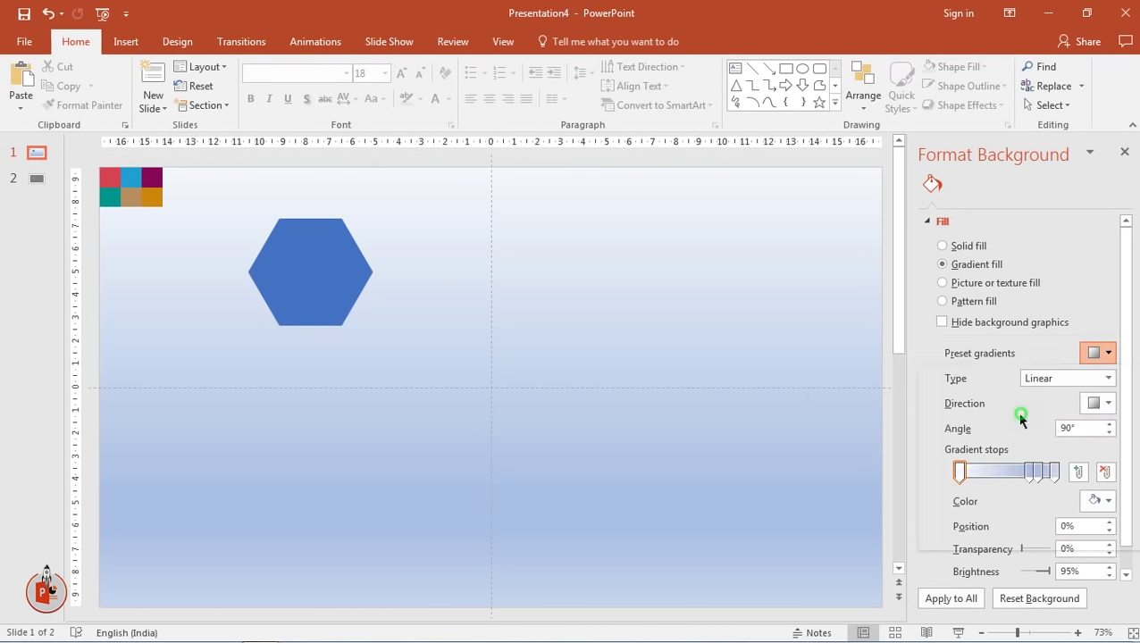
pyautogui.click(1093, 402)
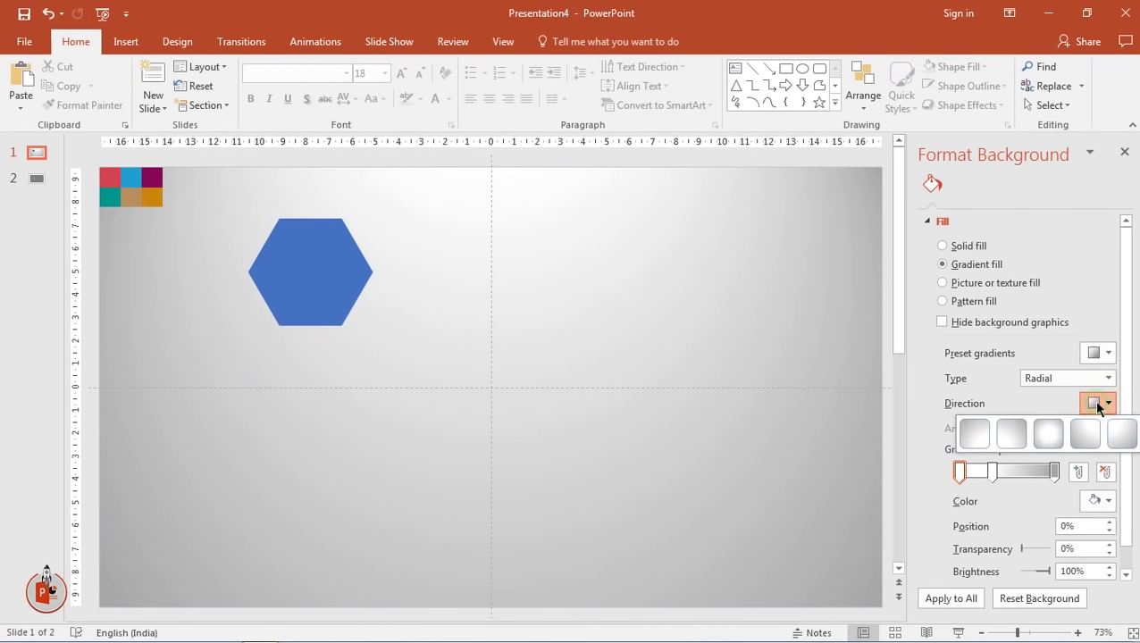
pyautogui.click(1050, 434)
# Remove the middle gradient stop and colour the end stops dark blue and light blue
pyautogui.click(992, 471)
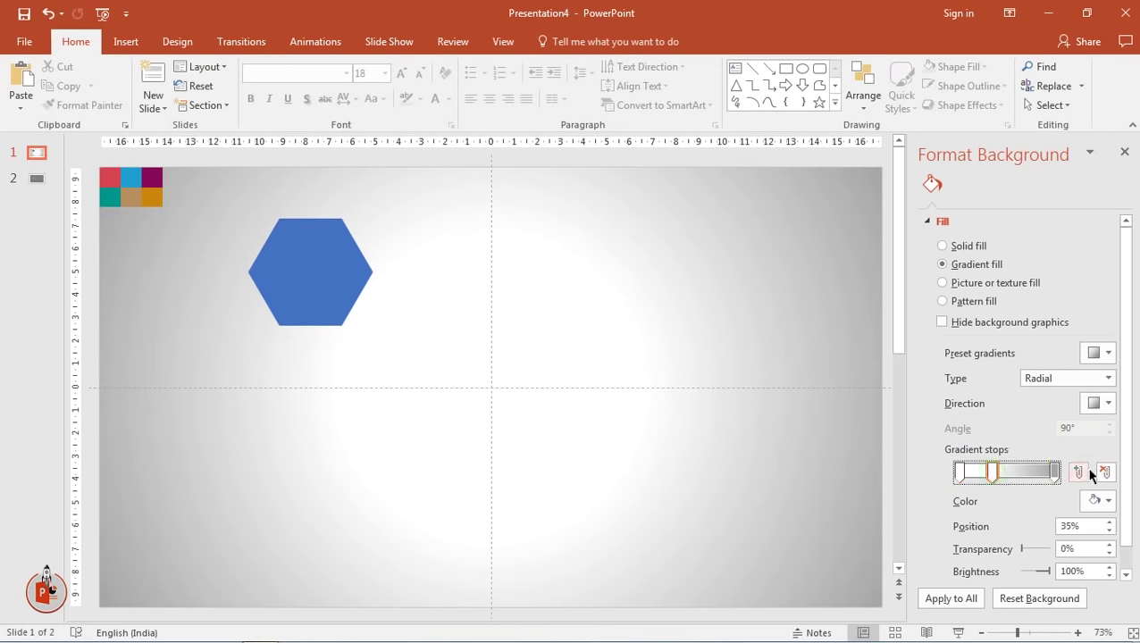
pyautogui.click(1103, 472)
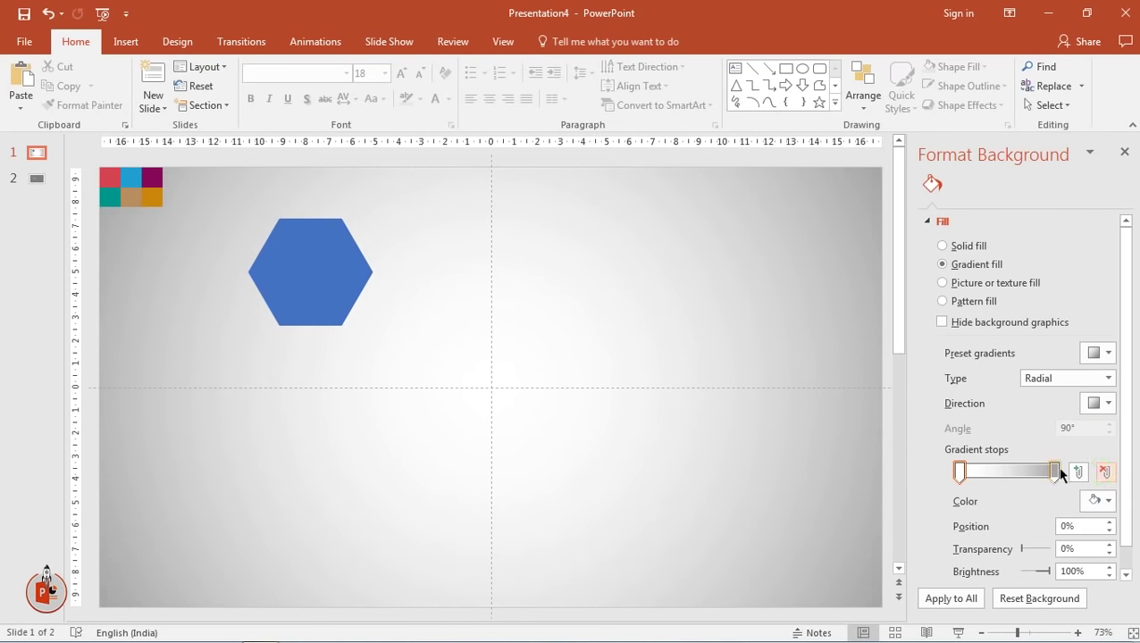
pyautogui.click(1054, 471)
pyautogui.click(1099, 500)
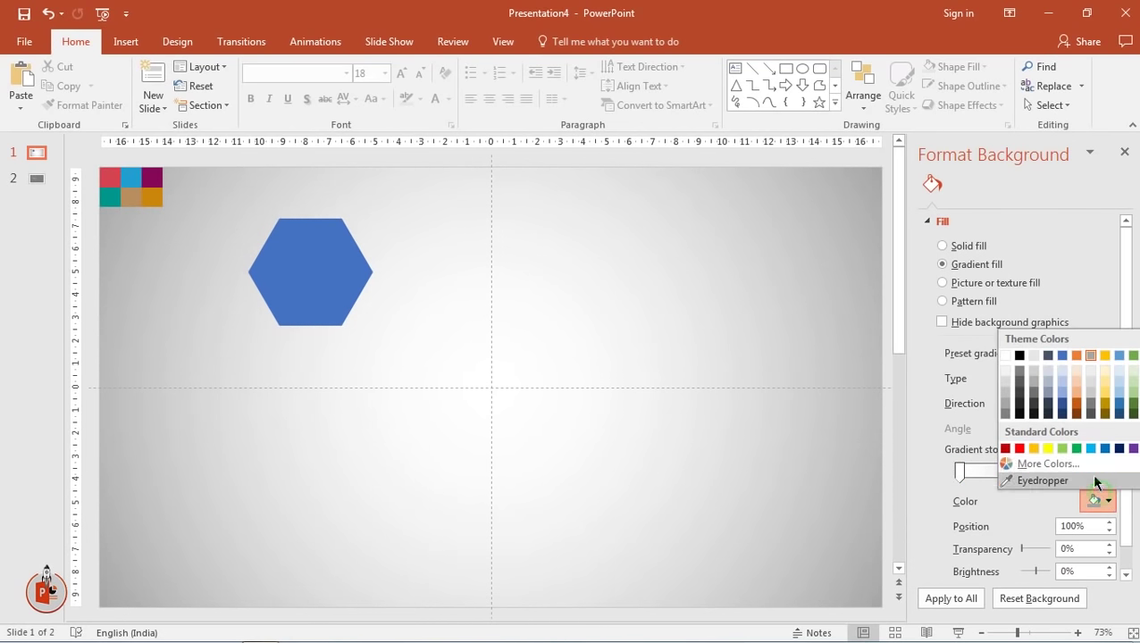
pyautogui.click(1062, 412)
pyautogui.click(958, 472)
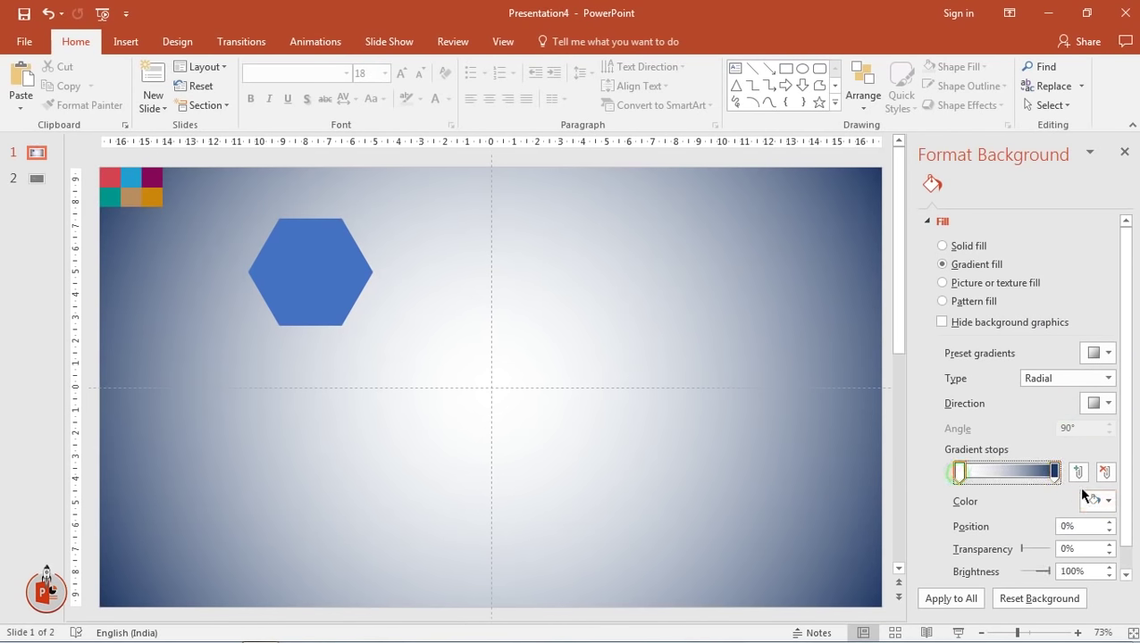
pyautogui.click(1099, 500)
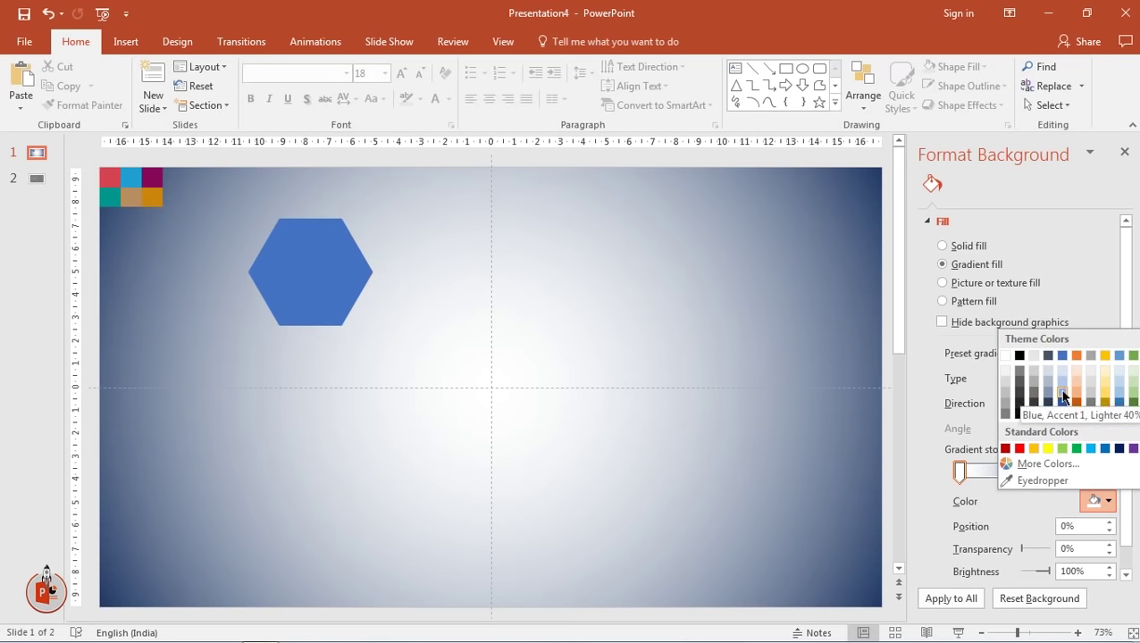
pyautogui.click(1061, 384)
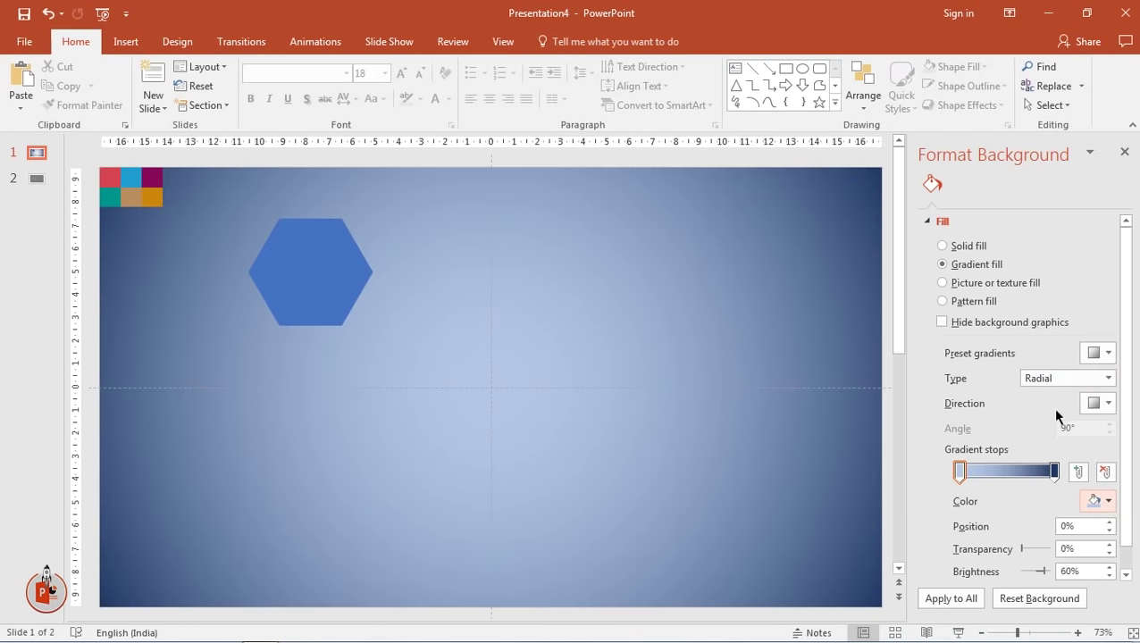
# Recolour the right stop dark blue-grey and the left stop grey, then close the pane
pyautogui.click(1054, 472)
pyautogui.click(1098, 500)
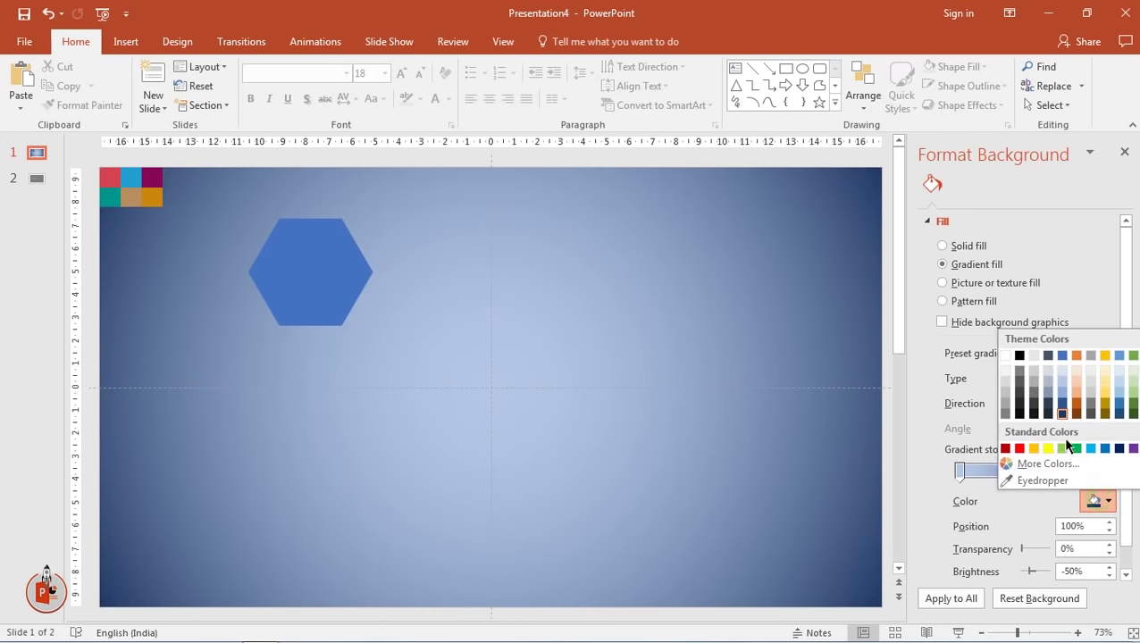
pyautogui.click(1047, 405)
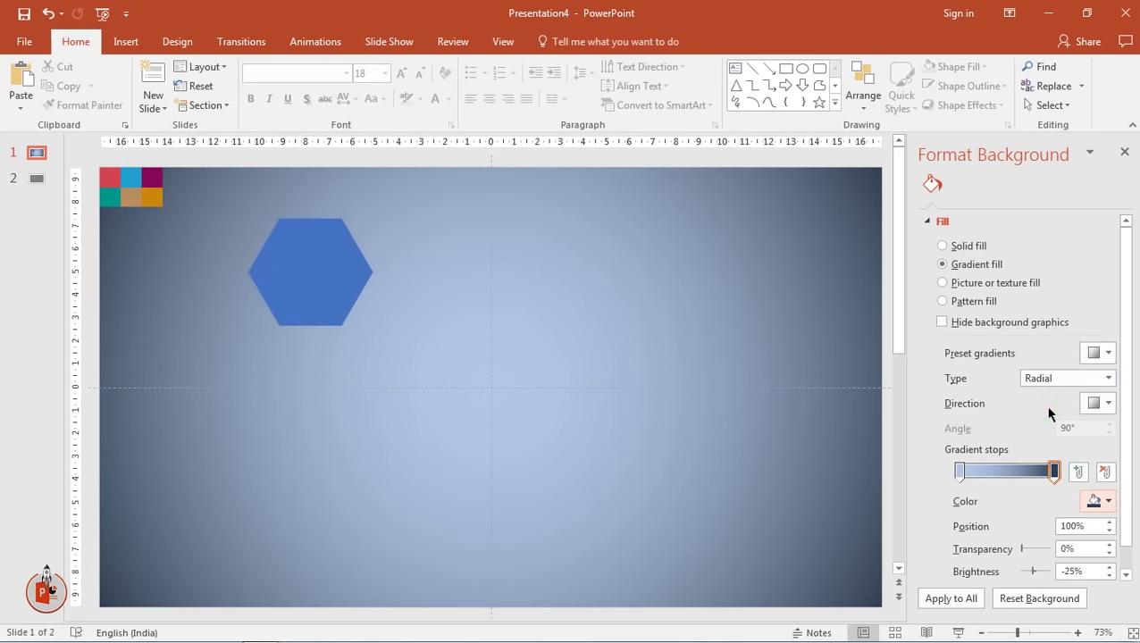
pyautogui.click(962, 471)
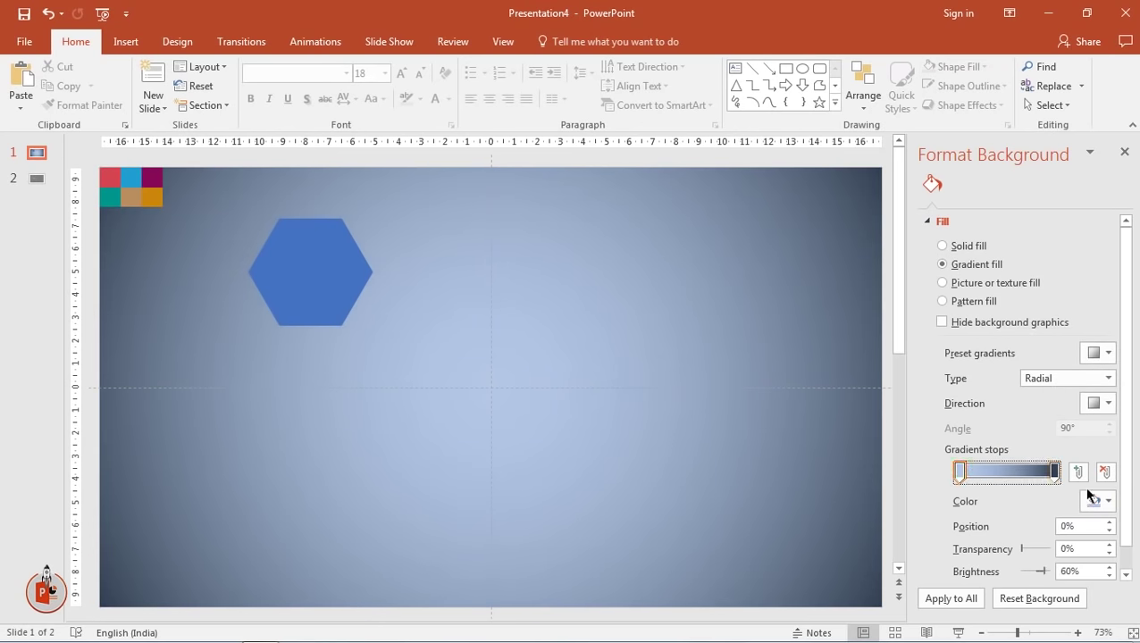
pyautogui.click(1099, 501)
pyautogui.click(1047, 382)
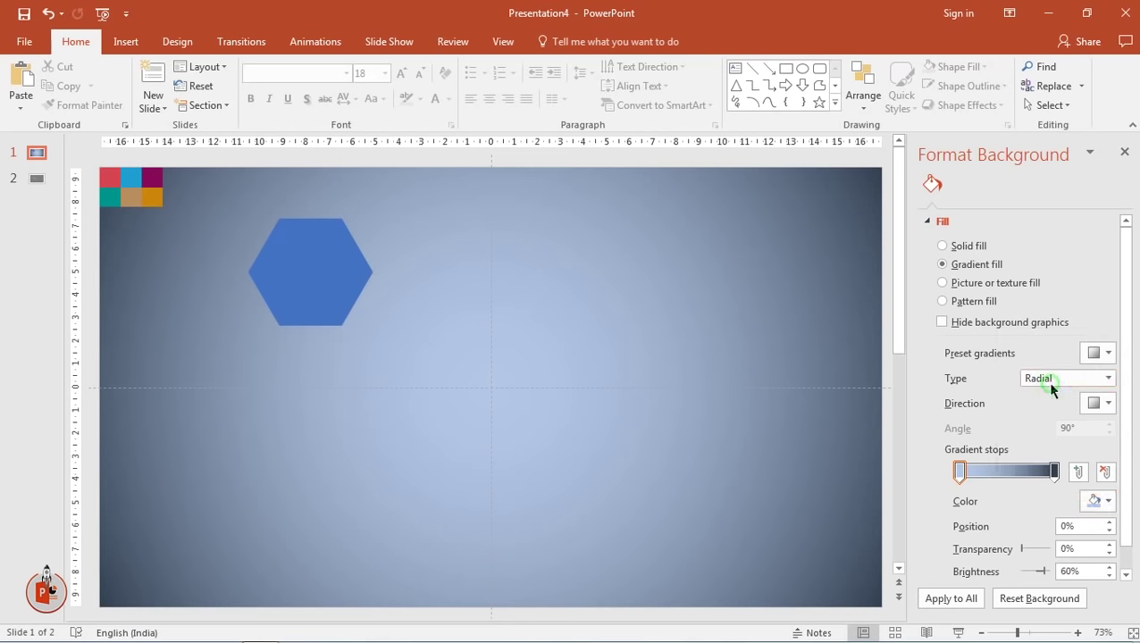
pyautogui.click(1124, 153)
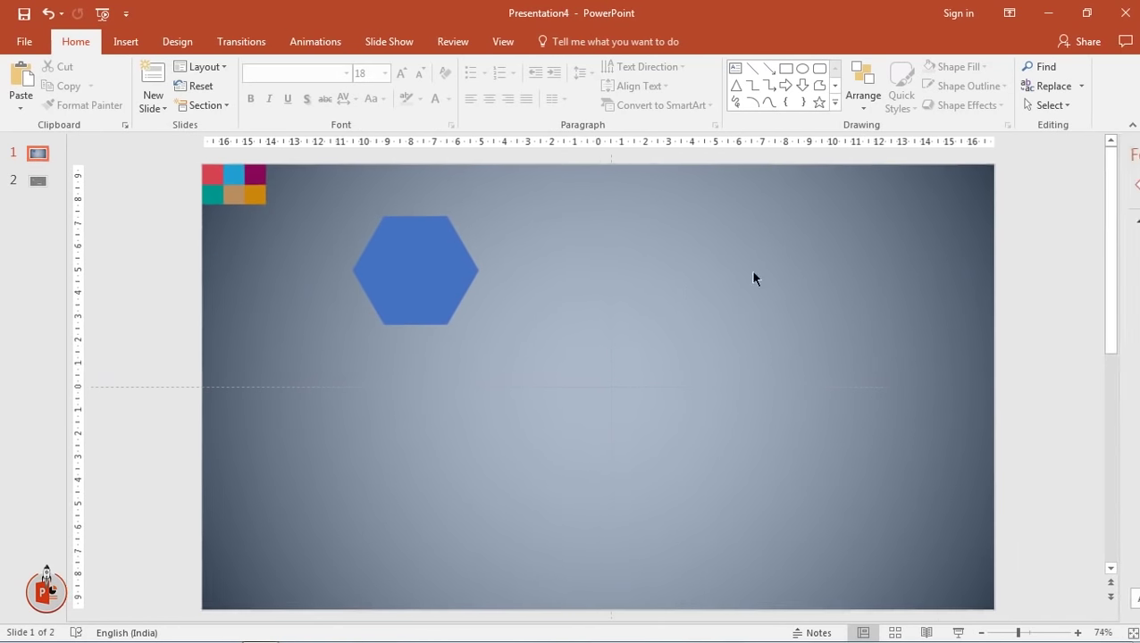
# Move the hexagon toward the top-left and bring up its size and position properties
pyautogui.click(443, 270)
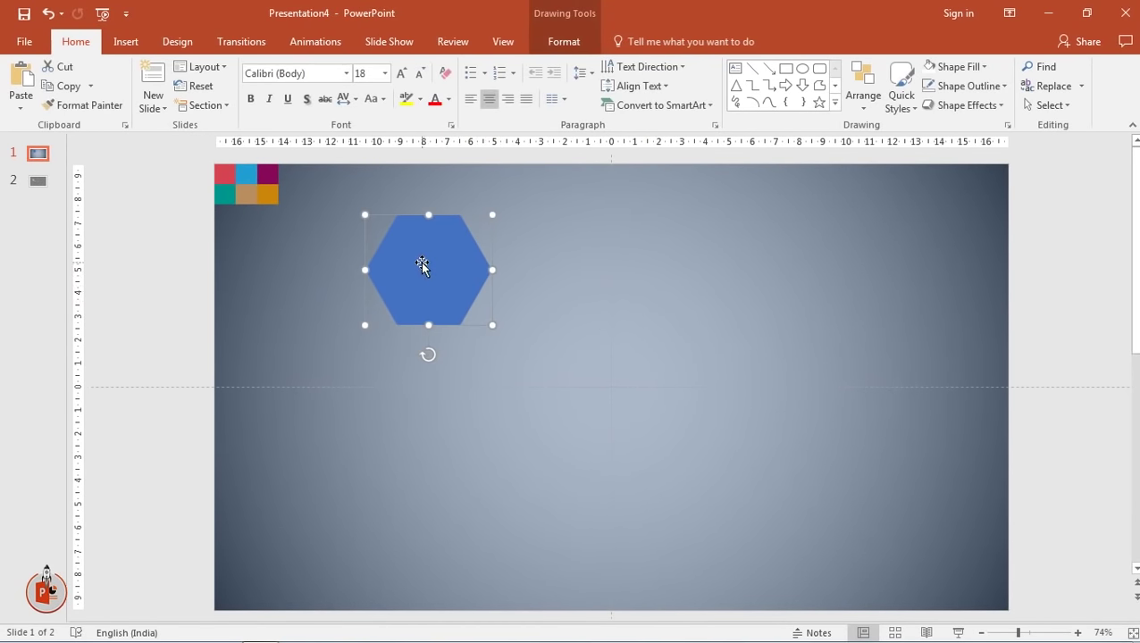
pyautogui.scroll(5, 425, 269)
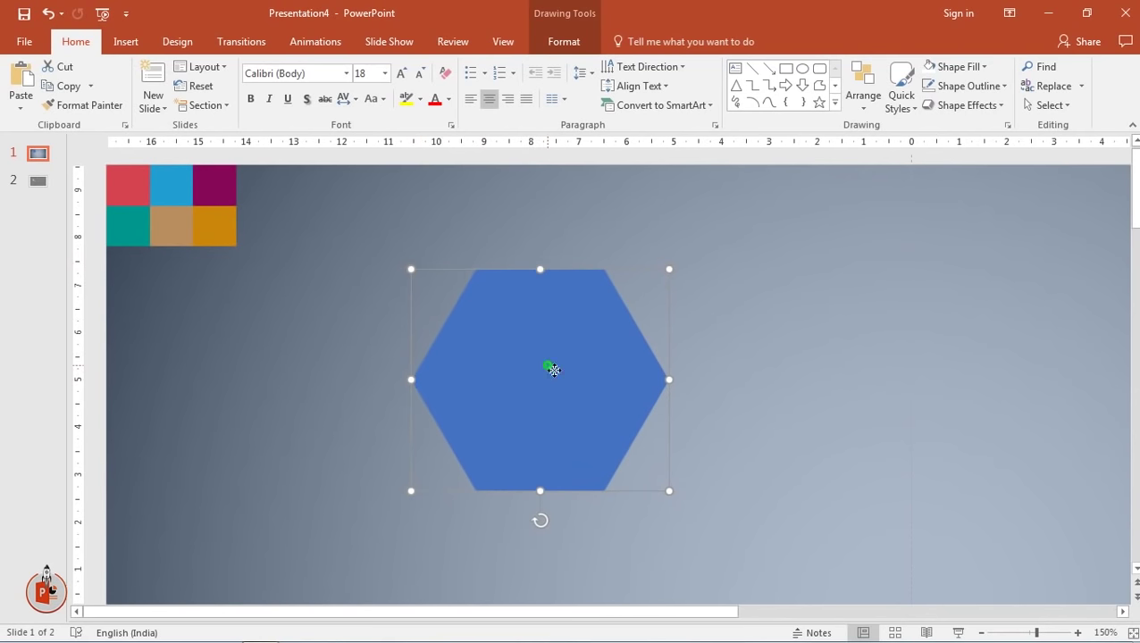
pyautogui.moveTo(553, 369); pyautogui.dragTo(423, 333)
pyautogui.scroll(-5, 425, 338)
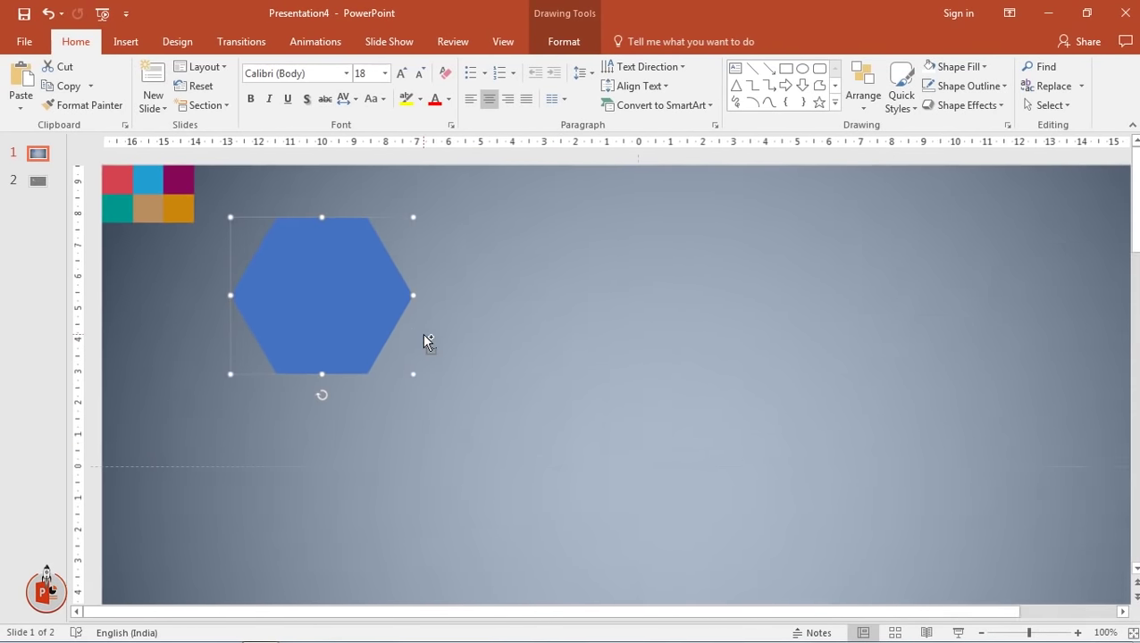
pyautogui.scroll(-3, 422, 334)
pyautogui.rightClick(391, 273)
pyautogui.click(452, 548)
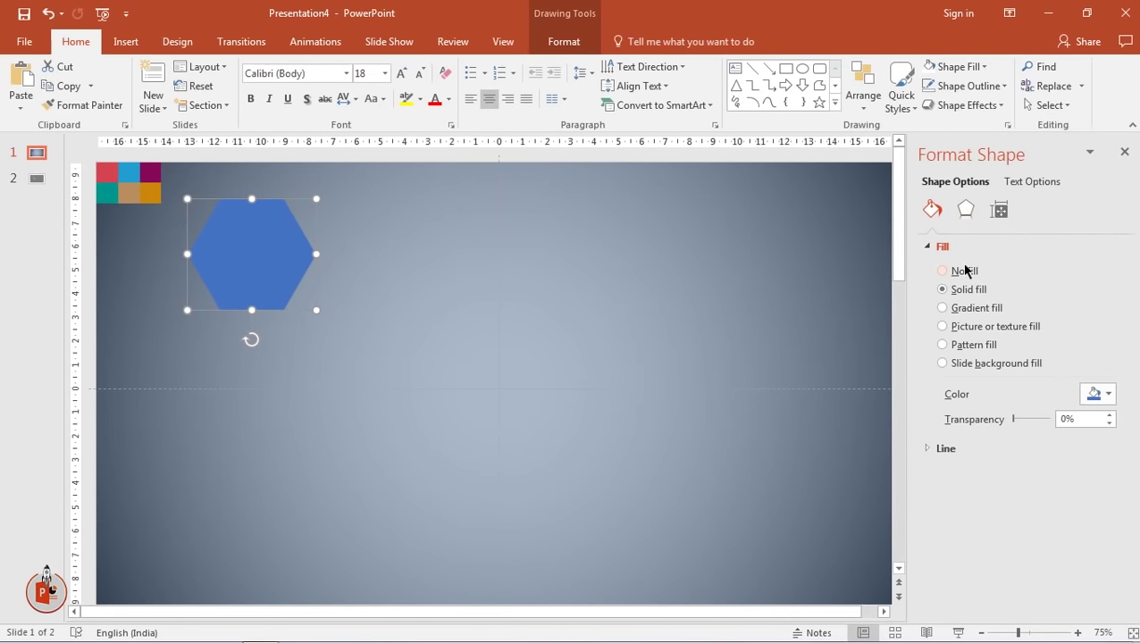
pyautogui.click(998, 213)
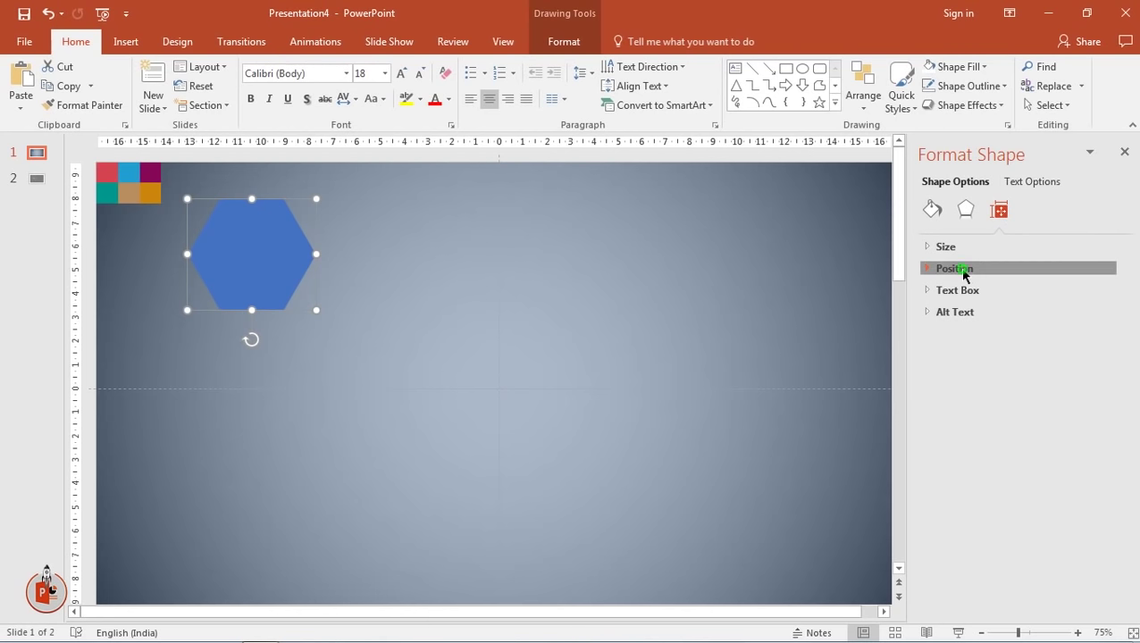
pyautogui.click(970, 270)
pyautogui.click(949, 248)
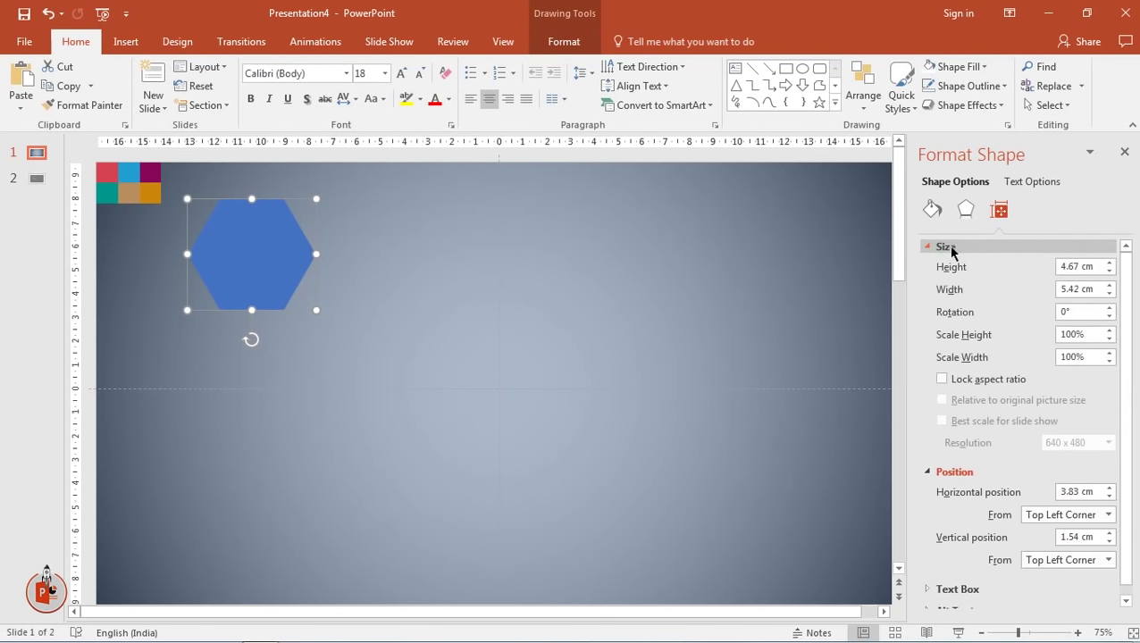
pyautogui.click(950, 248)
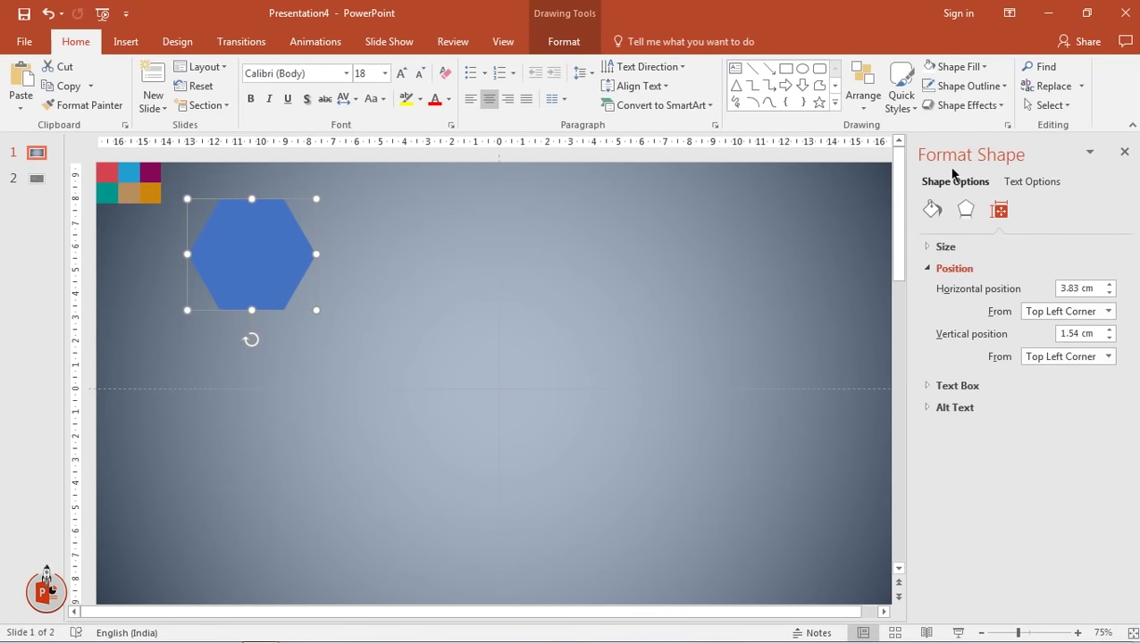
# Set the hexagon's rotation to 30° and drag it into place
pyautogui.click(562, 44)
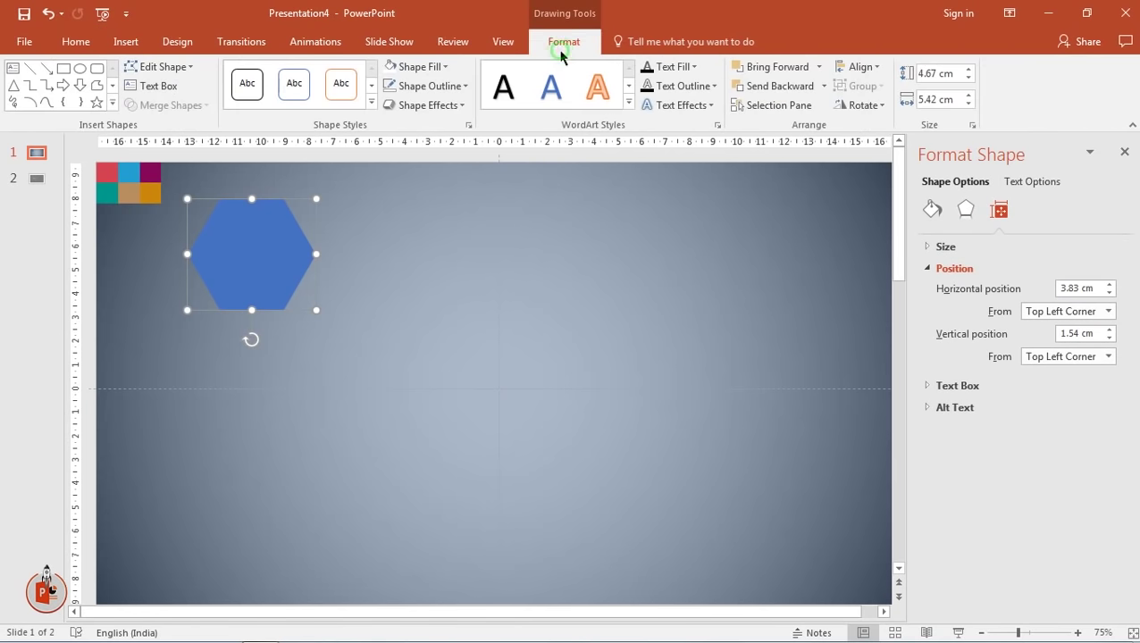
pyautogui.click(857, 106)
pyautogui.click(887, 209)
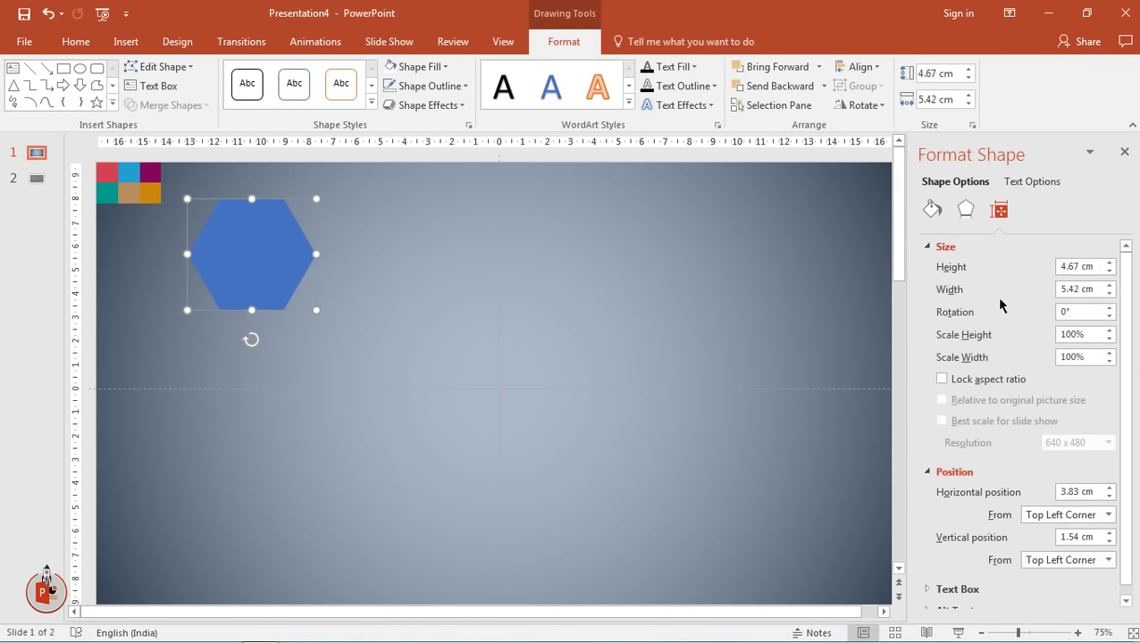
pyautogui.click(1089, 315)
pyautogui.write('30')
pyautogui.press('Return')
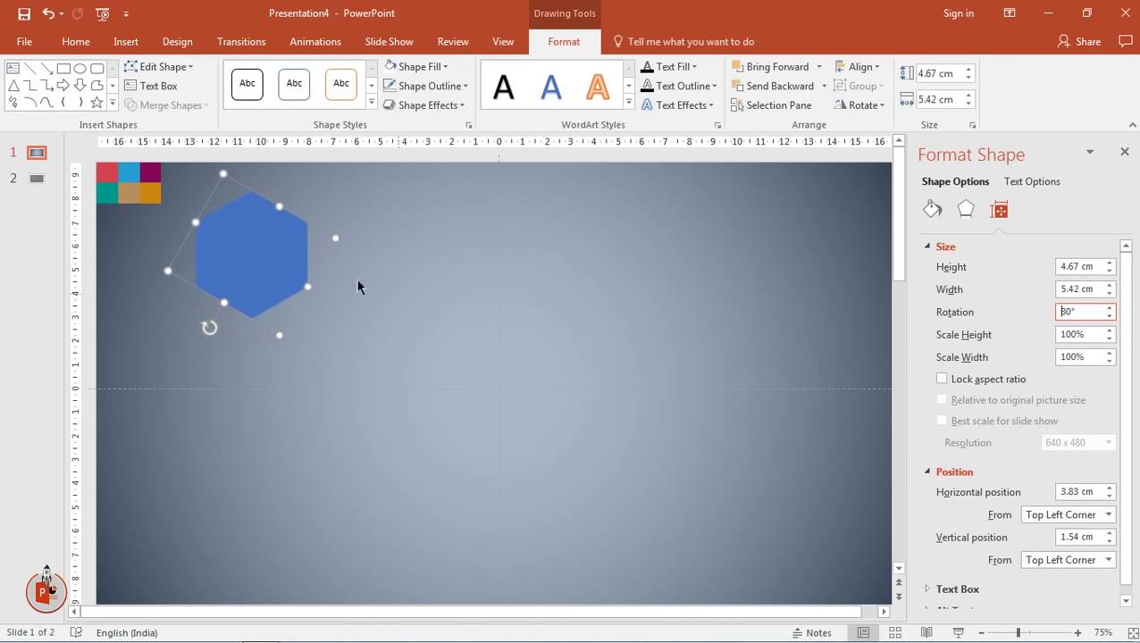
pyautogui.moveTo(254, 255)
pyautogui.mouseDown()
pyautogui.moveTo(360, 282)
pyautogui.moveTo(823, 243)
pyautogui.mouseUp()
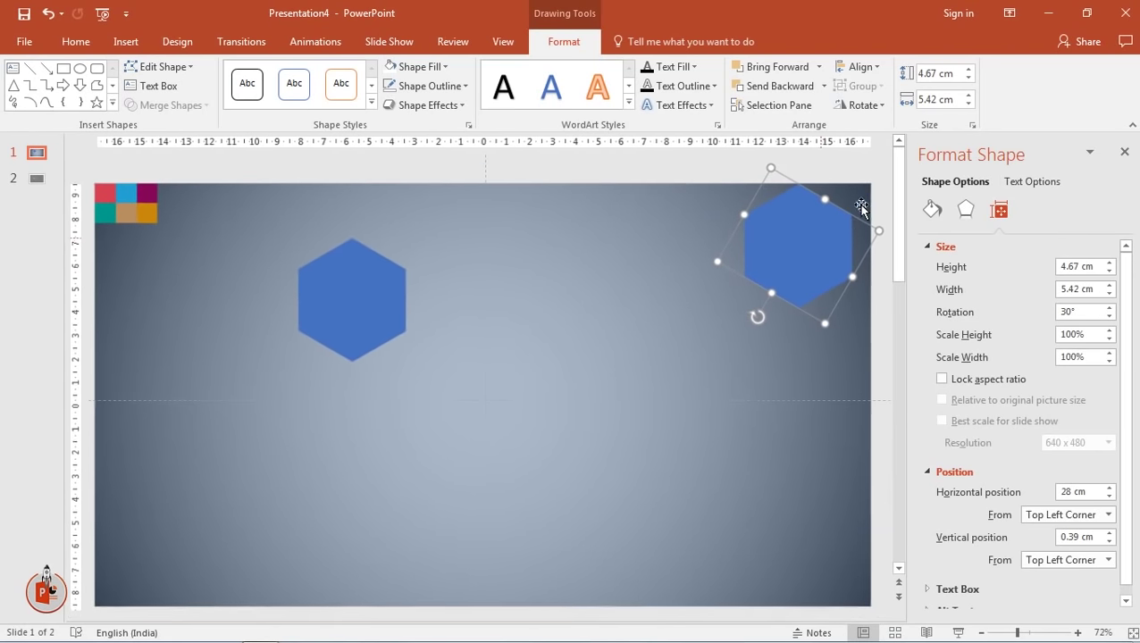
# Push the top-right hexagon partly off the corner and shift the left hexagon toward the centre
pyautogui.click(811, 243)
pyautogui.moveTo(811, 243); pyautogui.dragTo(823, 216)
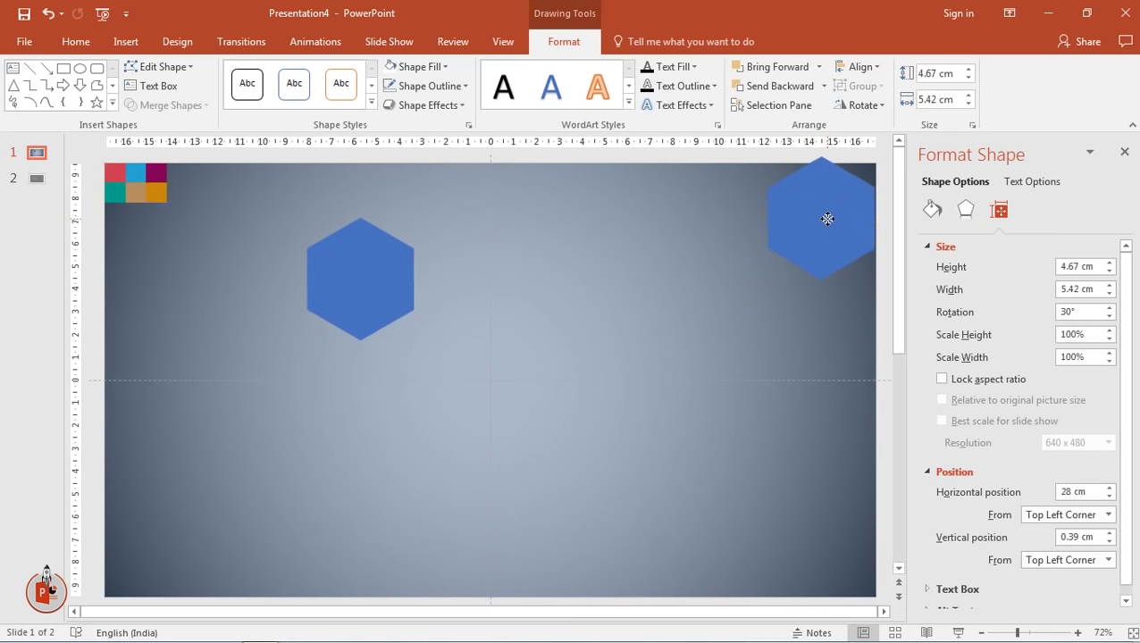
pyautogui.click(357, 278)
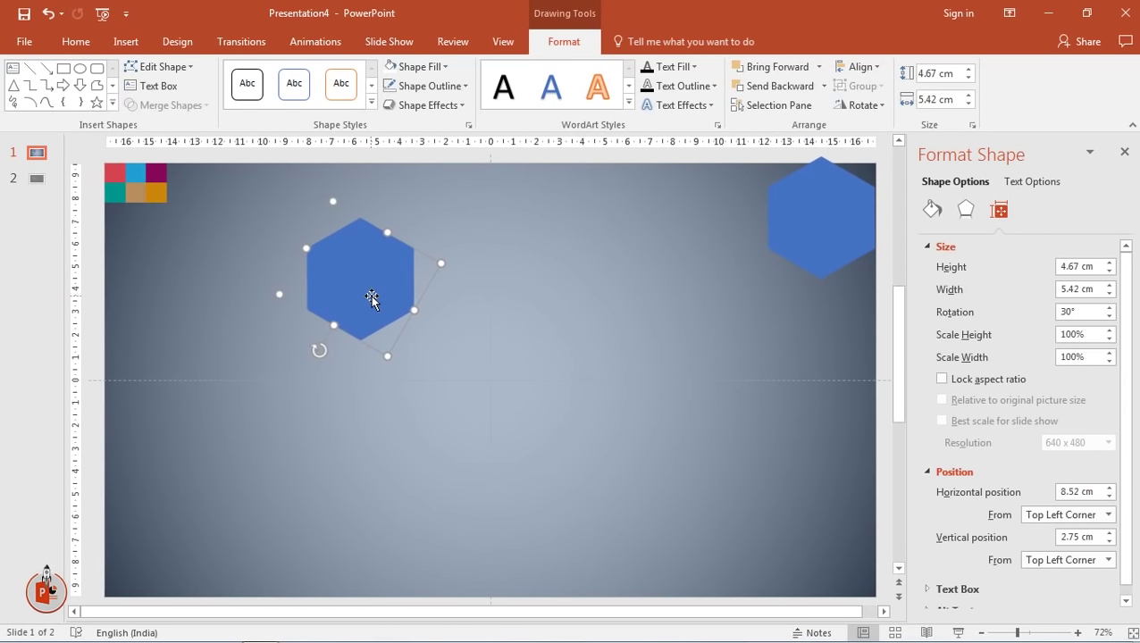
pyautogui.moveTo(368, 276); pyautogui.dragTo(433, 294)
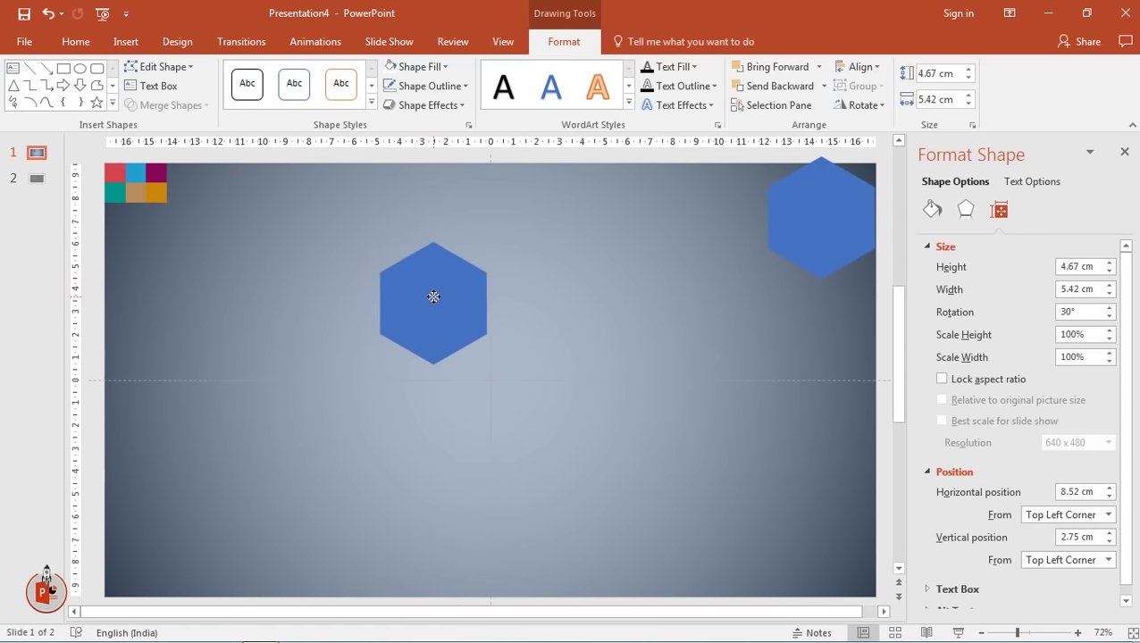
pyautogui.moveTo(436, 298); pyautogui.dragTo(435, 294)
# Place a copy of the hexagon flush against its right edge
pyautogui.scroll(2, 432, 304)
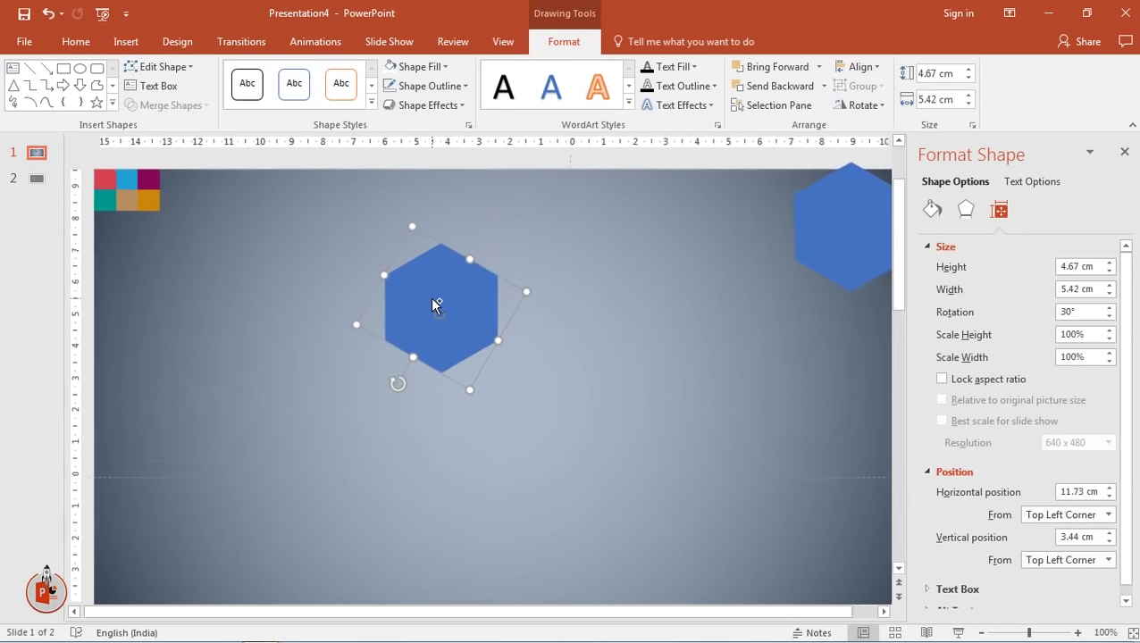
pyautogui.scroll(3, 435, 305)
pyautogui.scroll(3, 437, 309)
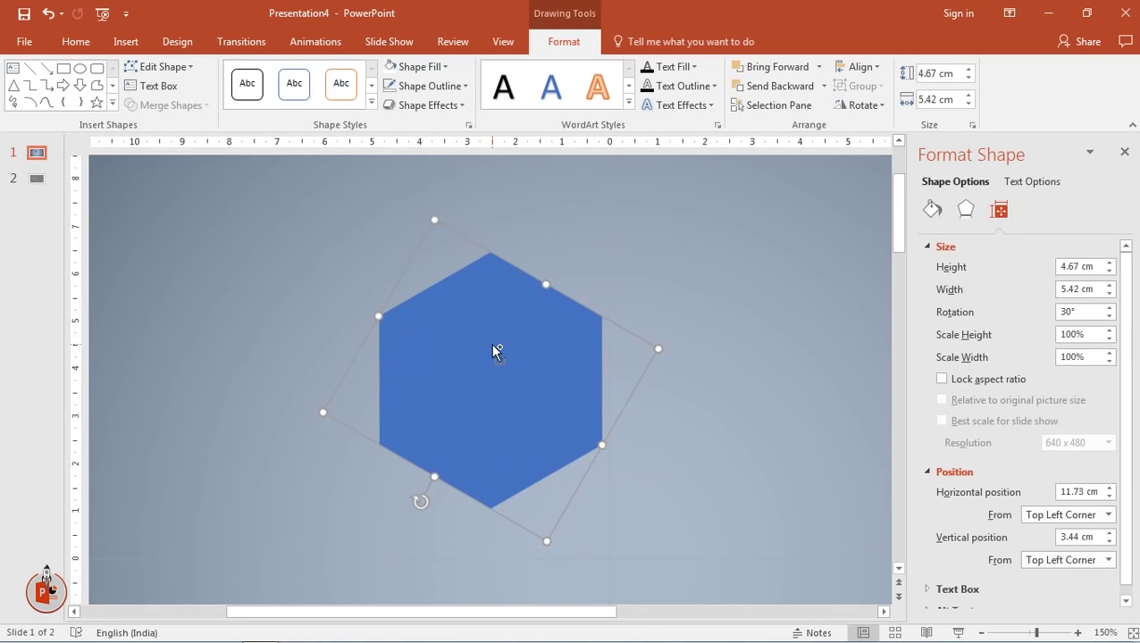
pyautogui.keyDown('ctrl'); pyautogui.moveTo(496, 350); pyautogui.dragTo(718, 337); pyautogui.keyUp('ctrl')
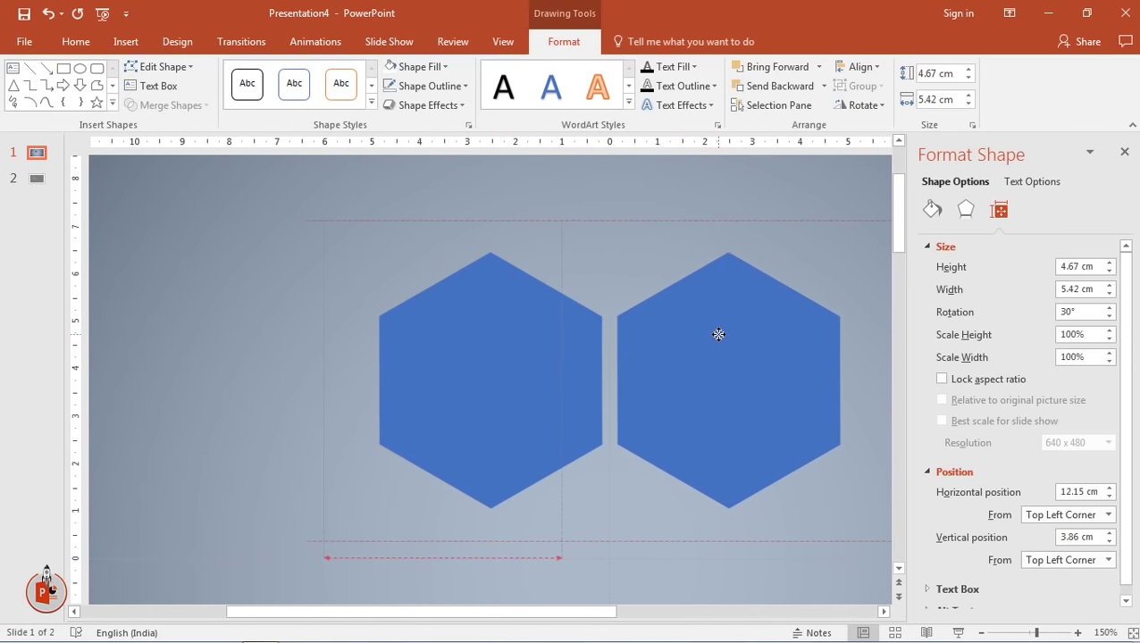
pyautogui.keyDown('ctrl'); pyautogui.moveTo(718, 334); pyautogui.dragTo(719, 337); pyautogui.keyUp('ctrl')
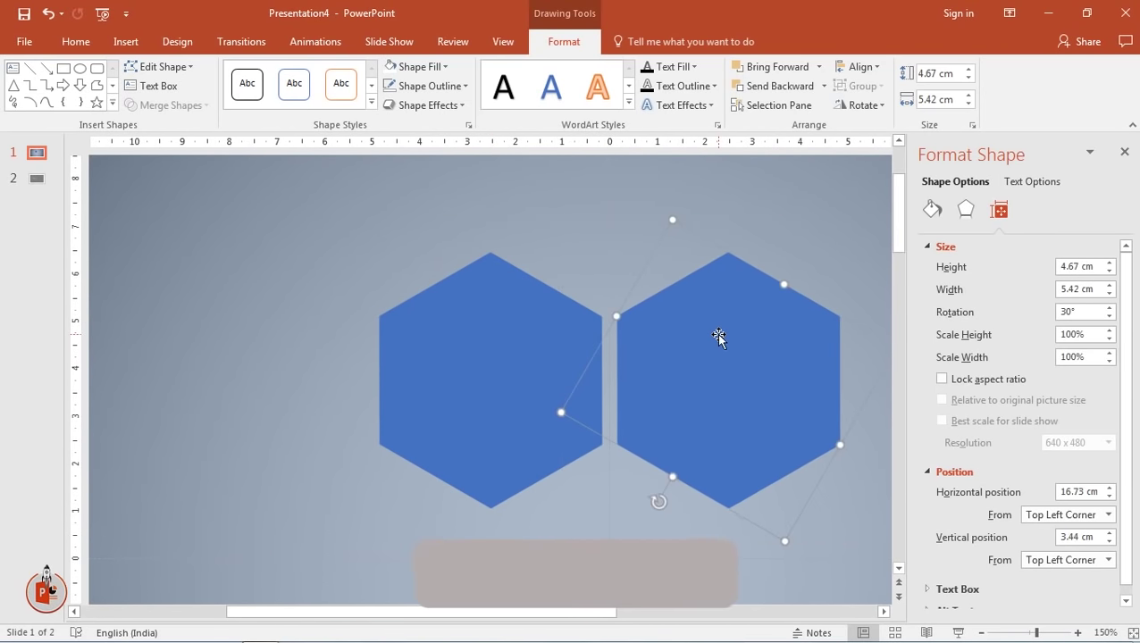
pyautogui.click(579, 500)
# Copy the top-right hexagon, enlarge the copy and fill it black
pyautogui.keyDown('ctrl'); pyautogui.scroll(-5, 582, 412); pyautogui.keyUp('ctrl')
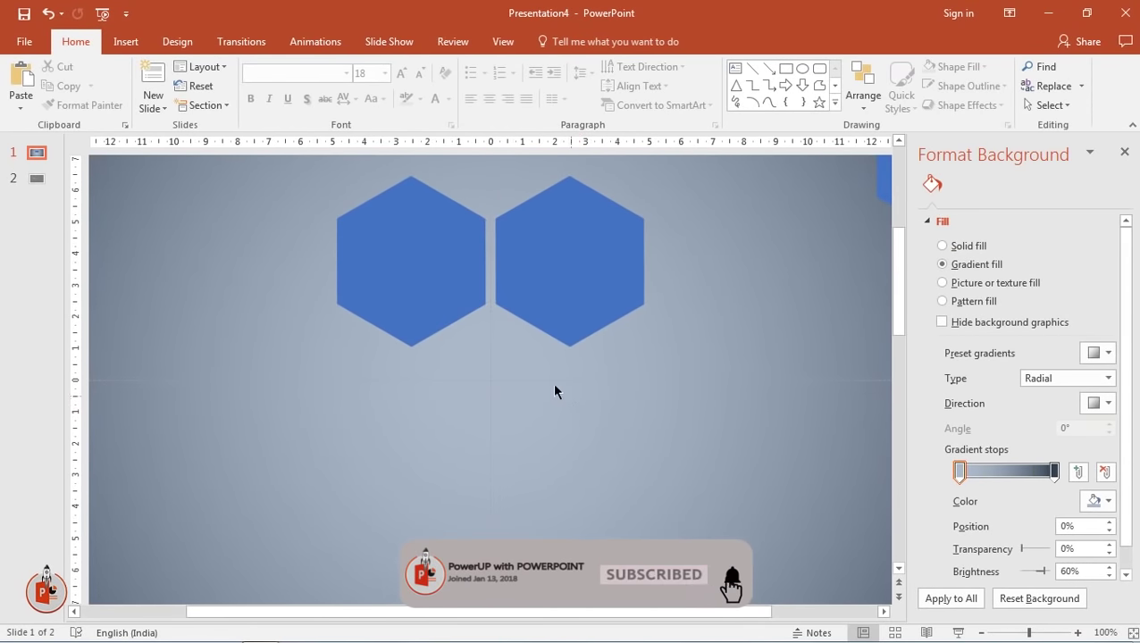
pyautogui.keyDown('ctrl'); pyautogui.scroll(-2, 533, 381); pyautogui.keyUp('ctrl')
pyautogui.click(804, 211)
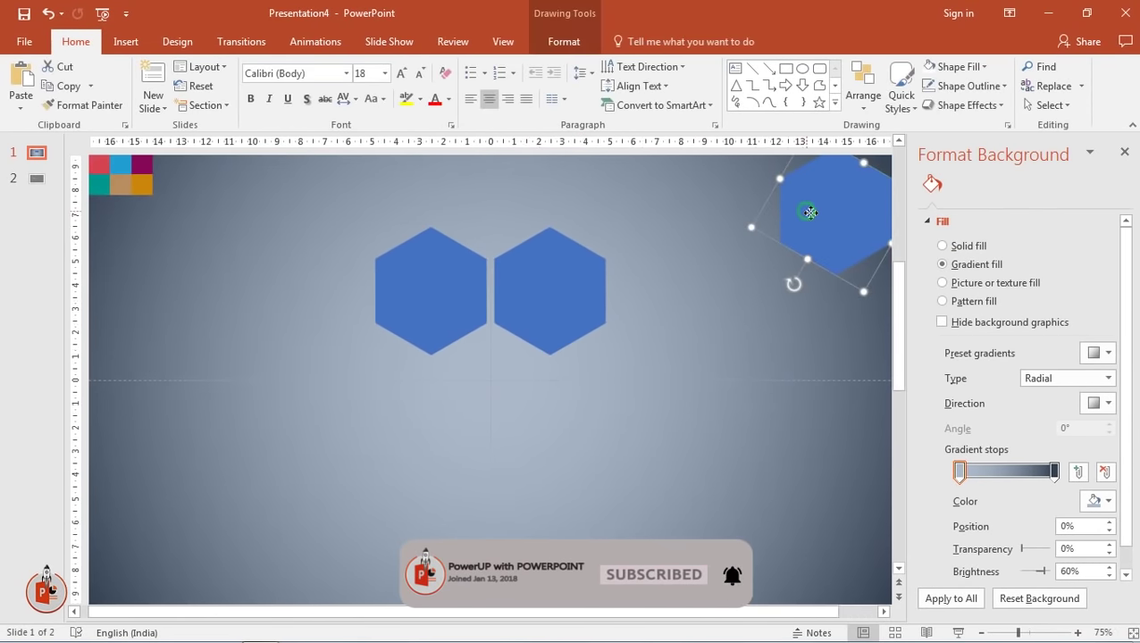
pyautogui.moveTo(811, 218); pyautogui.dragTo(684, 425)
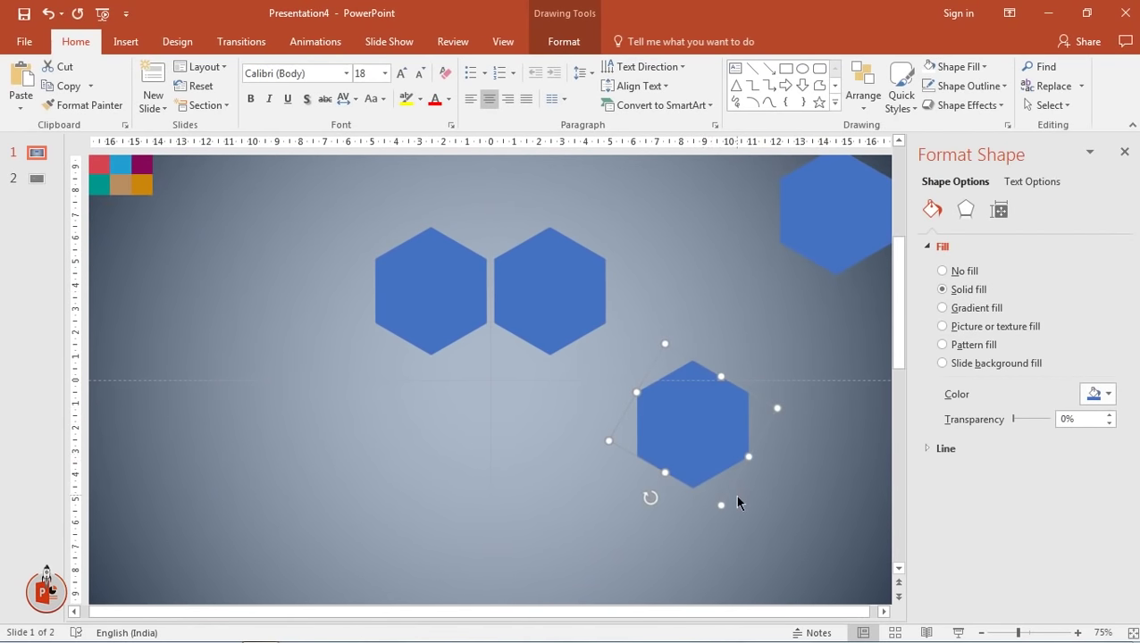
pyautogui.moveTo(719, 507); pyautogui.dragTo(756, 601)
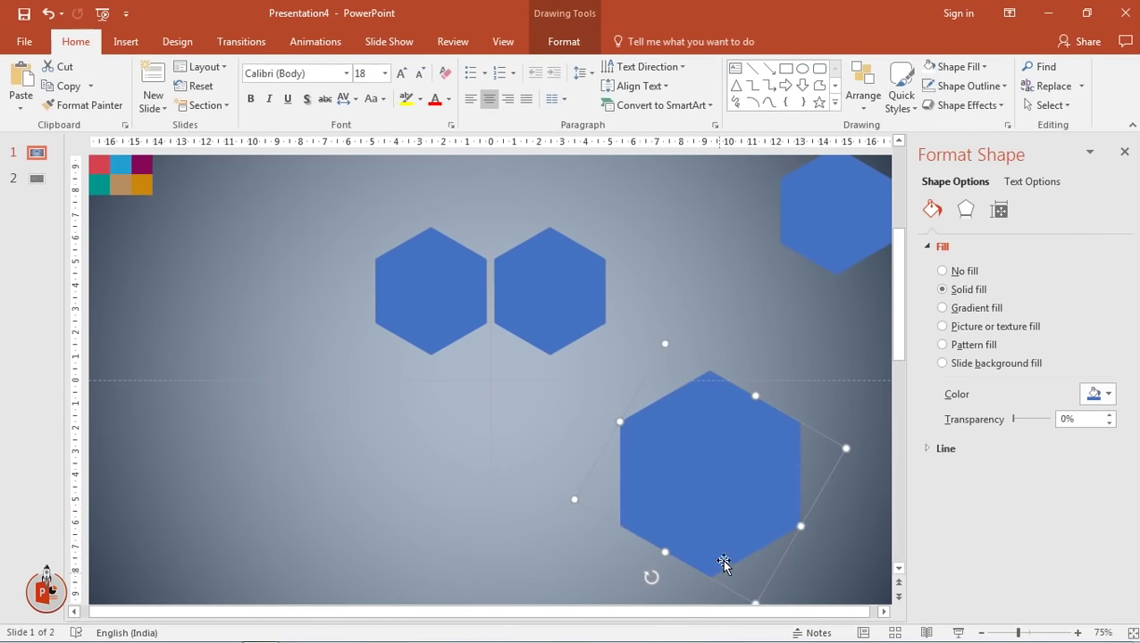
pyautogui.click(1100, 393)
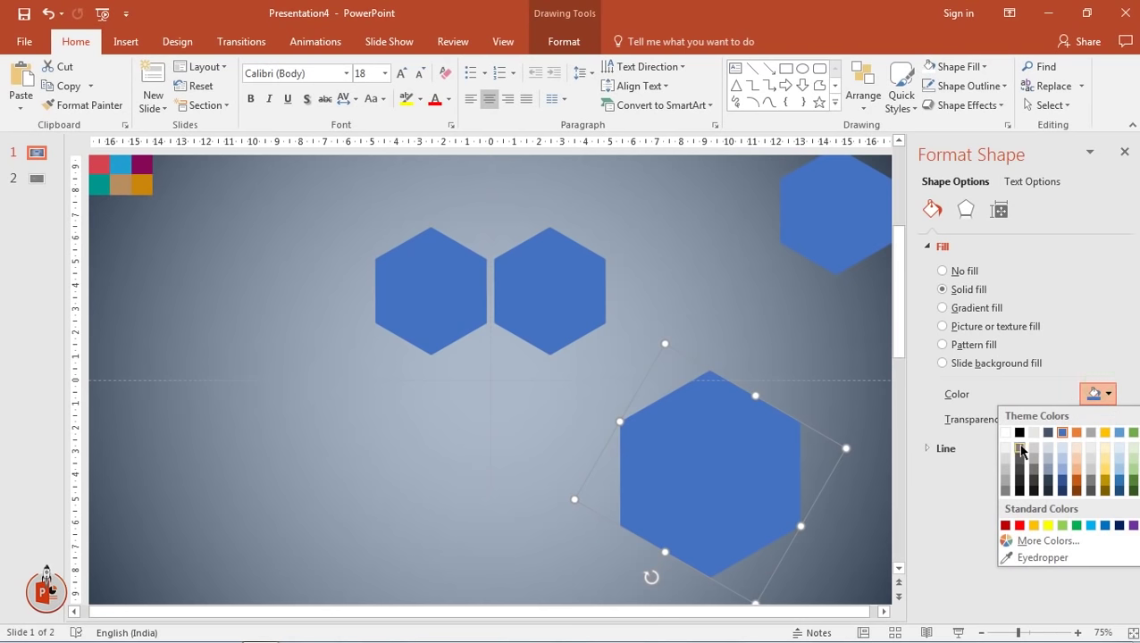
pyautogui.click(1018, 485)
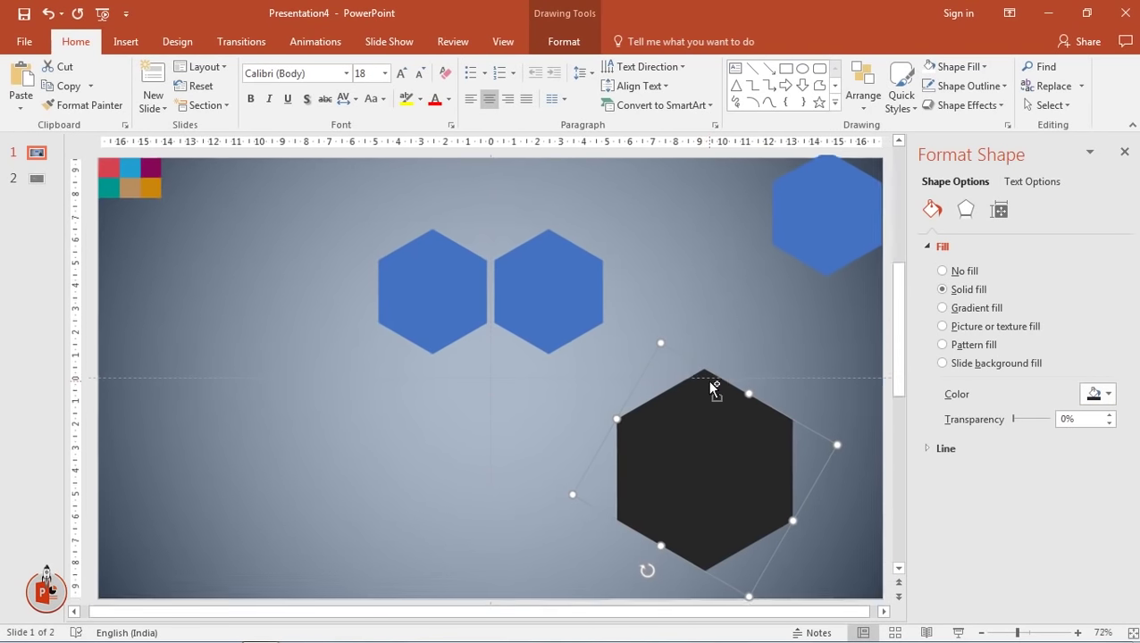
# Make the black hexagon 44% transparent and centre it beneath the two blue hexagons
pyautogui.moveTo(654, 437); pyautogui.dragTo(449, 365)
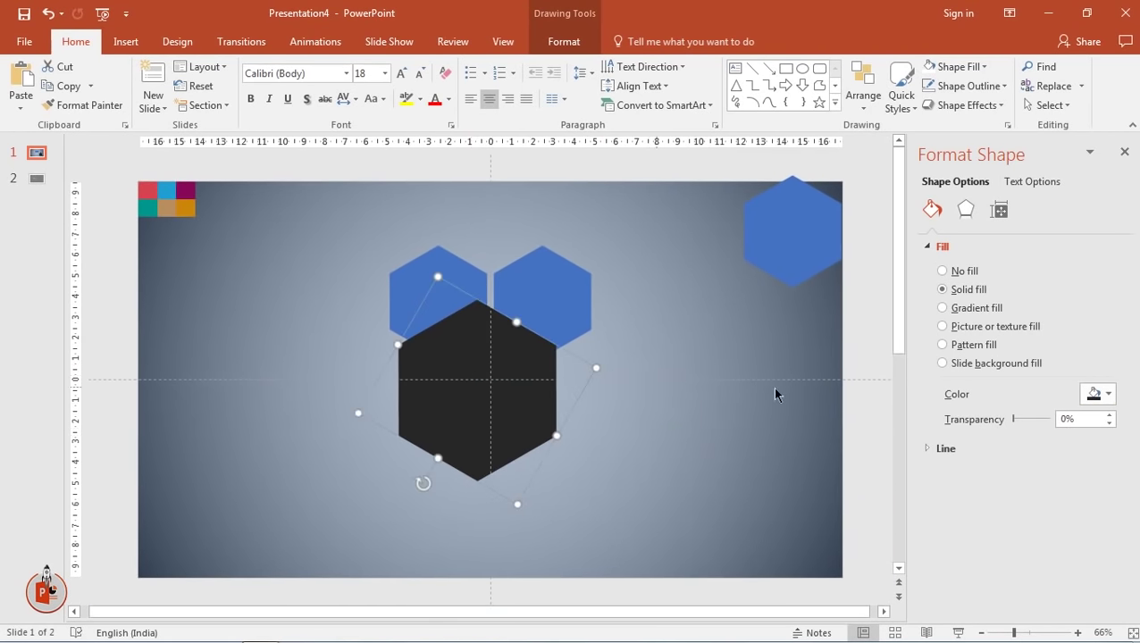
pyautogui.moveTo(1014, 420); pyautogui.dragTo(1030, 420)
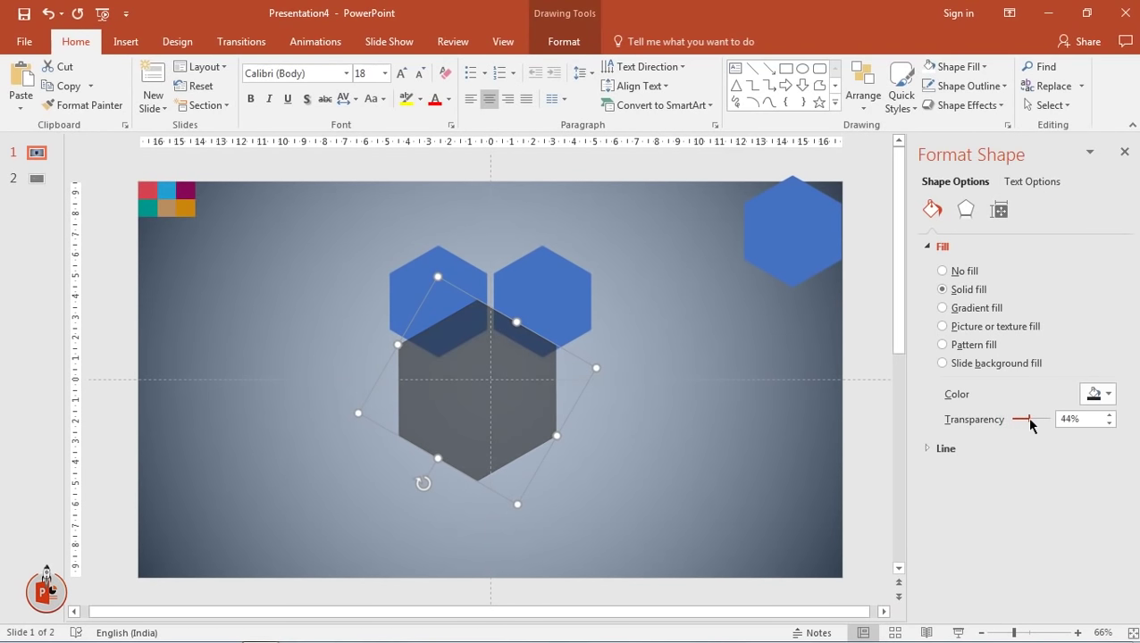
pyautogui.moveTo(449, 374); pyautogui.dragTo(460, 372)
pyautogui.scroll(6, 458, 354)
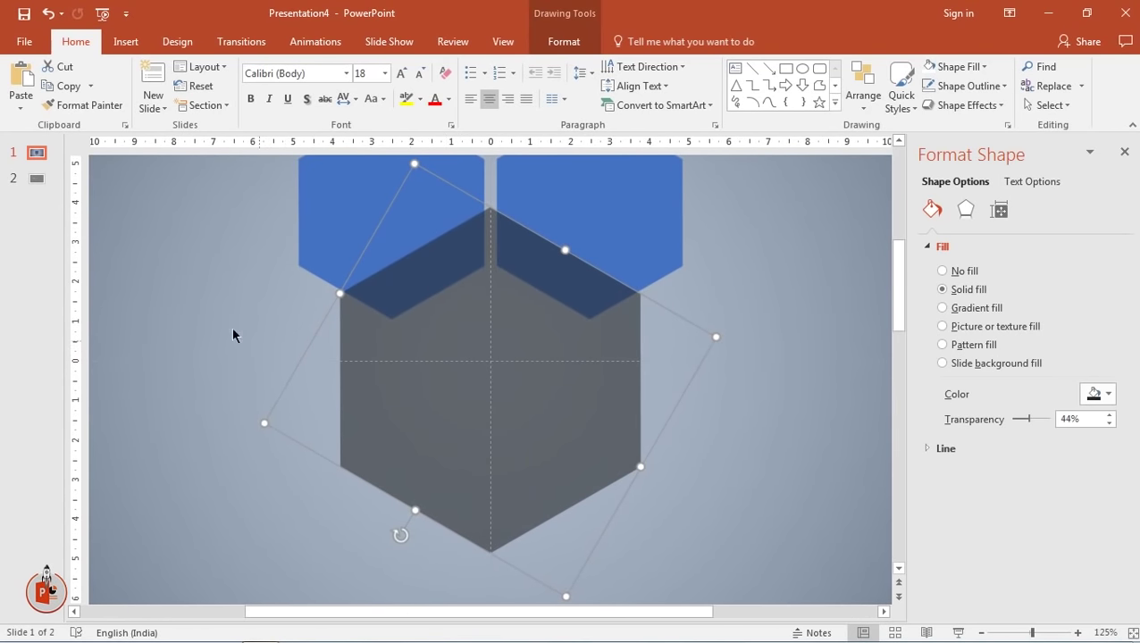
pyautogui.click(232, 335)
pyautogui.click(489, 335)
pyautogui.hotkey('ctrl', 'Down')
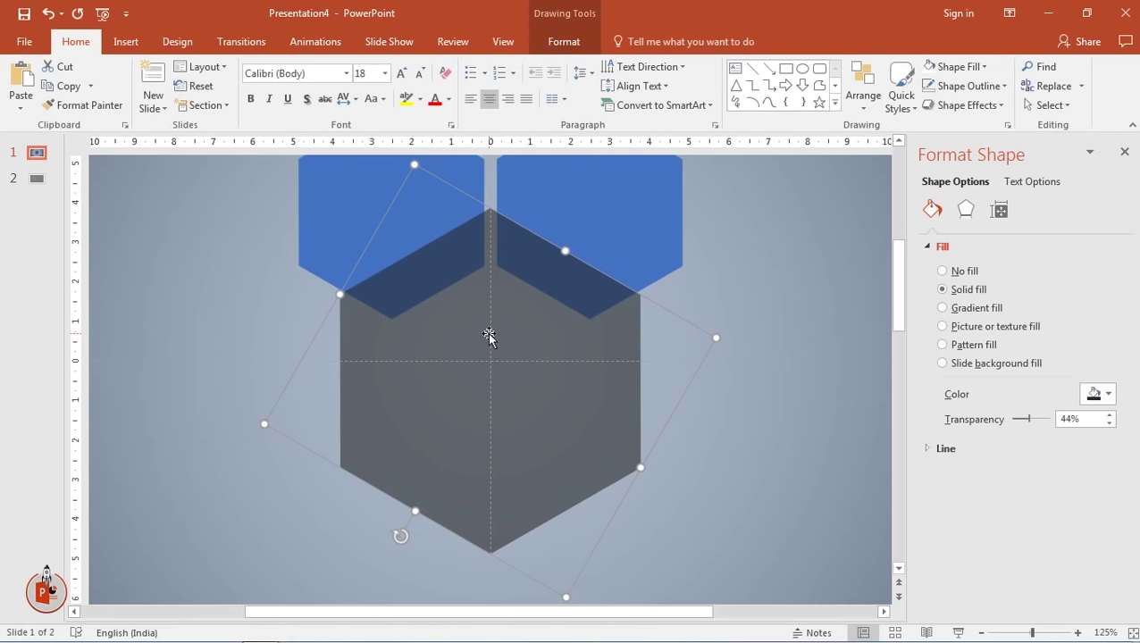
pyautogui.click(793, 381)
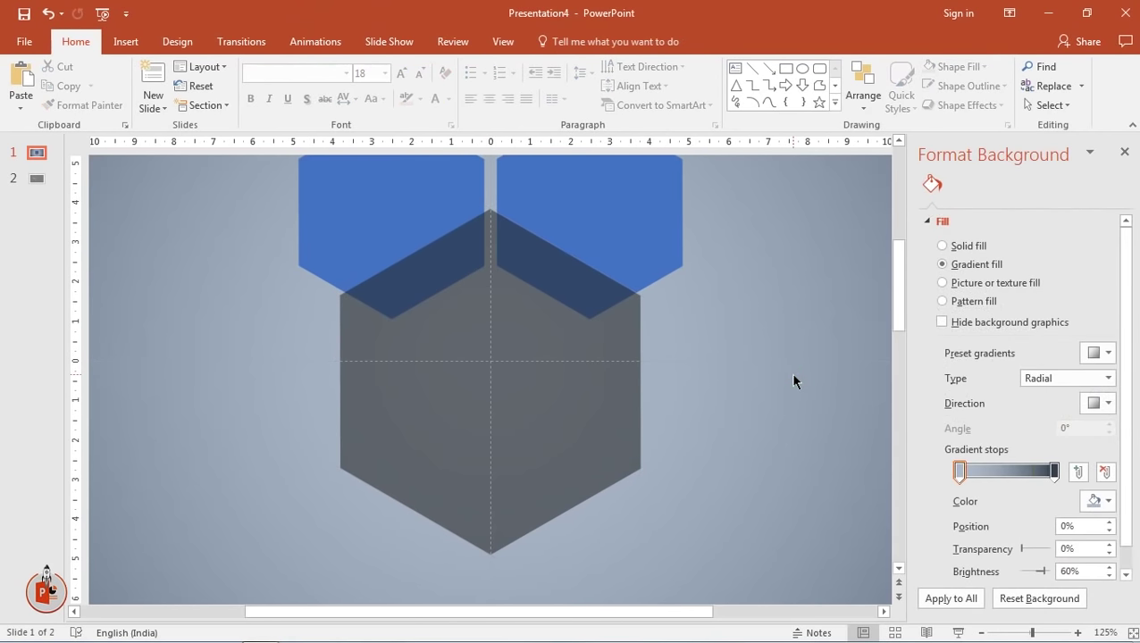
pyautogui.keyDown('ctrl'); pyautogui.scroll(-5, 717, 353); pyautogui.keyUp('ctrl')
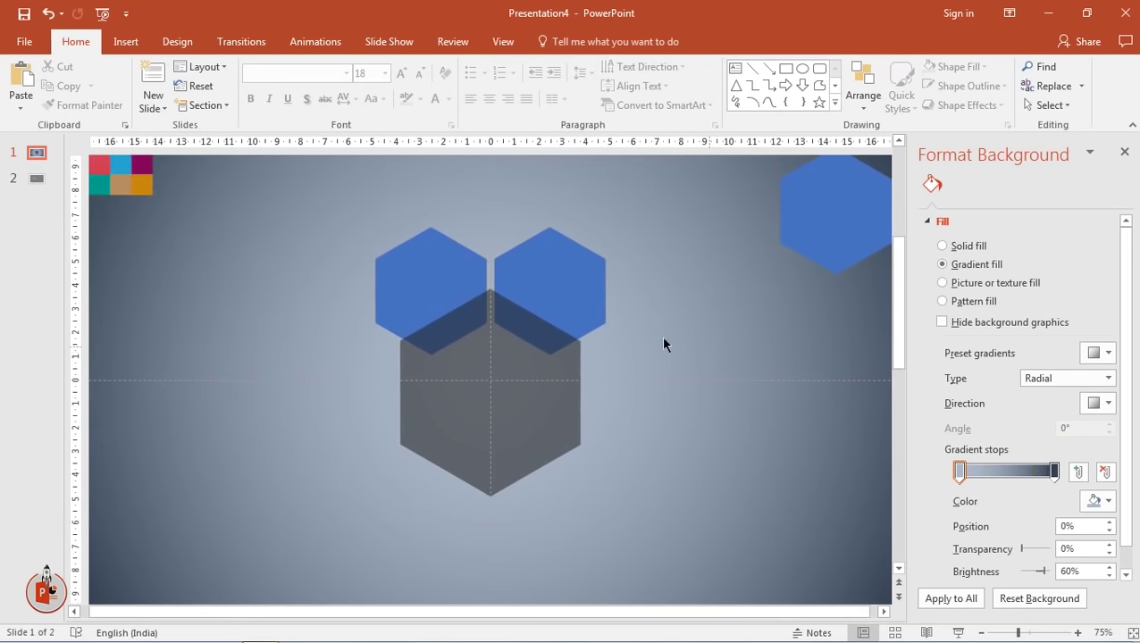
pyautogui.click(430, 272)
pyautogui.keyDown('shift'); pyautogui.click(551, 292); pyautogui.keyUp('shift')
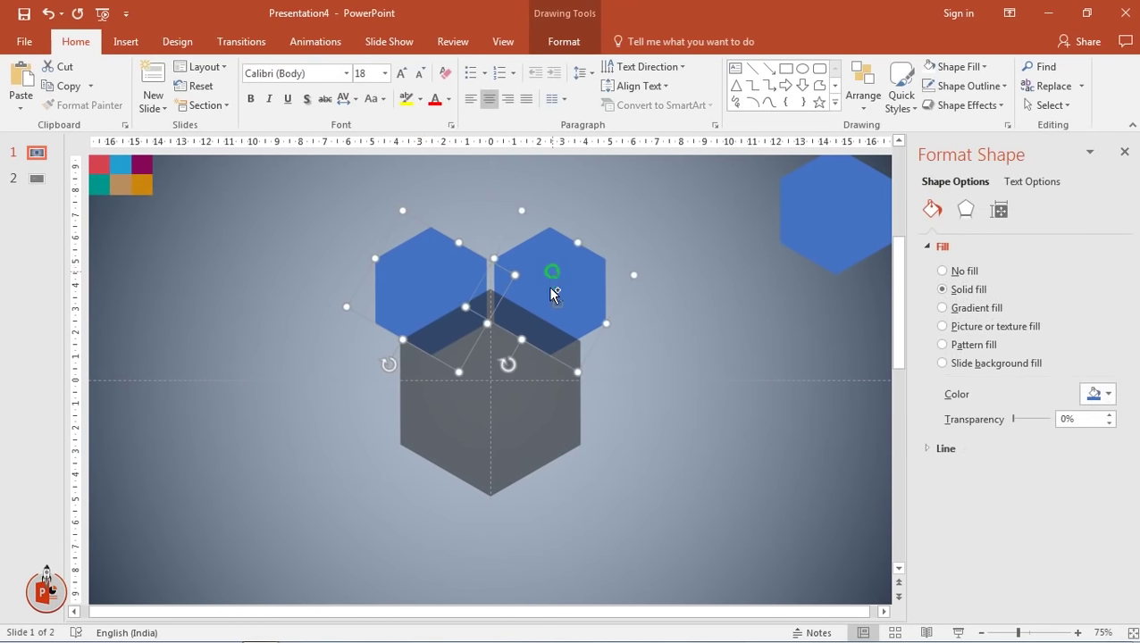
# Fragment the grey hexagon together with the two blue hexagons
pyautogui.keyDown('shift'); pyautogui.click(520, 426); pyautogui.keyUp('shift')
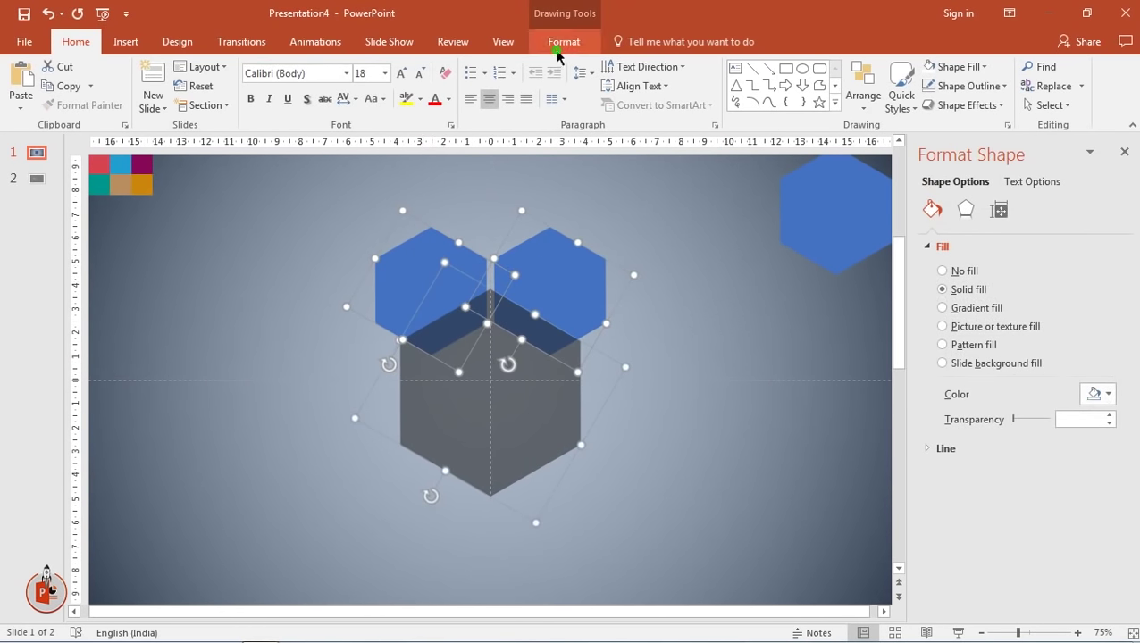
pyautogui.click(561, 42)
pyautogui.click(192, 105)
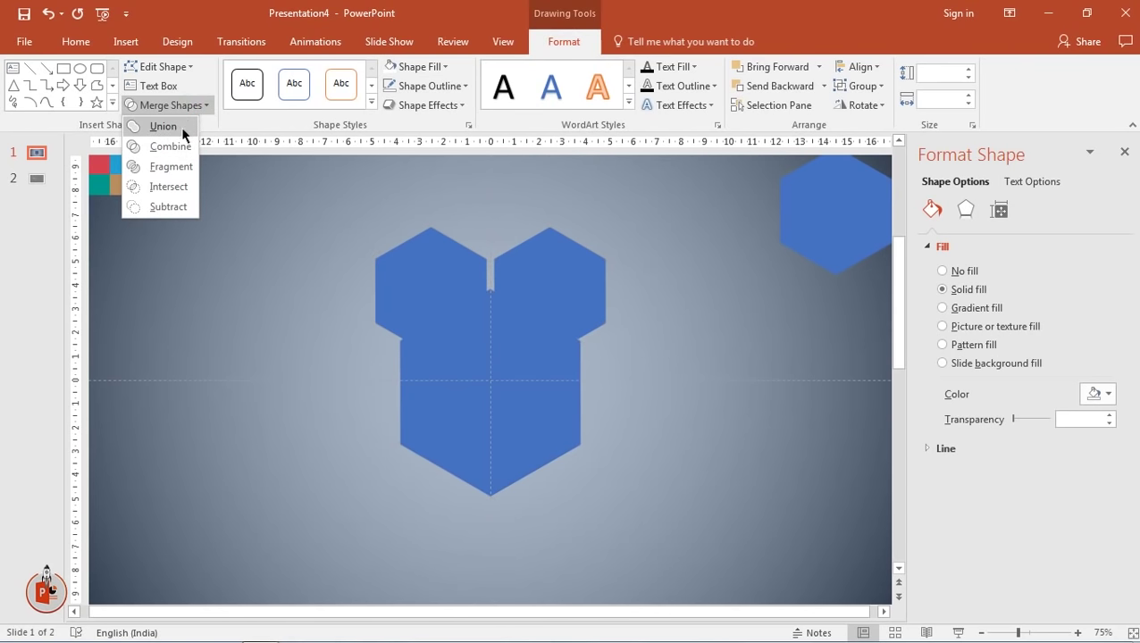
pyautogui.click(169, 168)
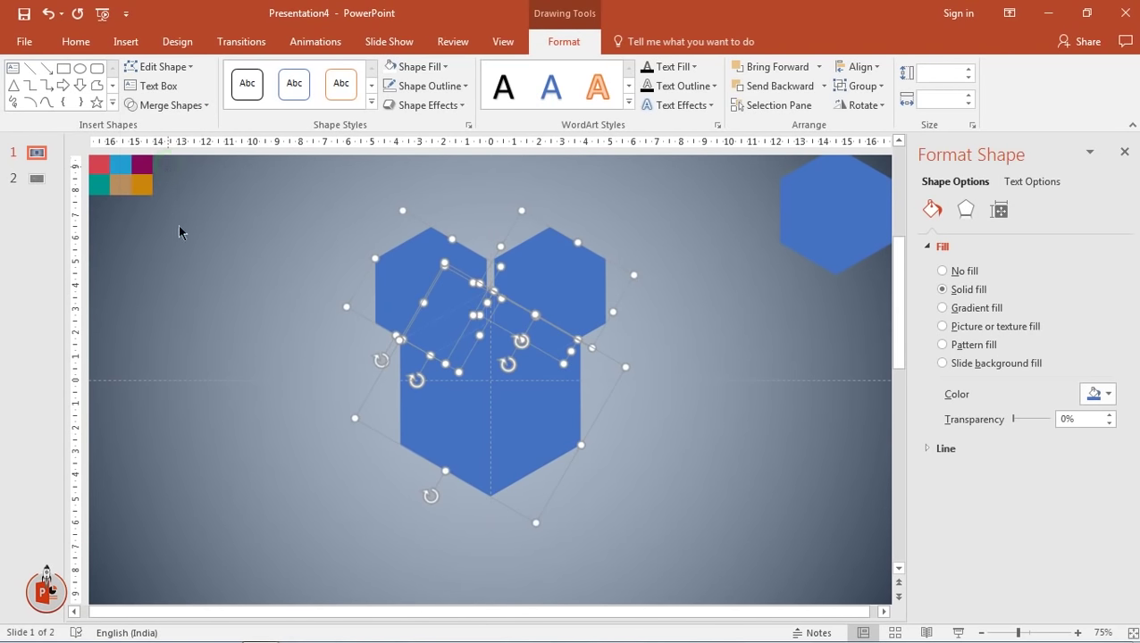
# Delete the grey lower fragment and the pieces of the right hexagon
pyautogui.click(194, 281)
pyautogui.click(504, 427)
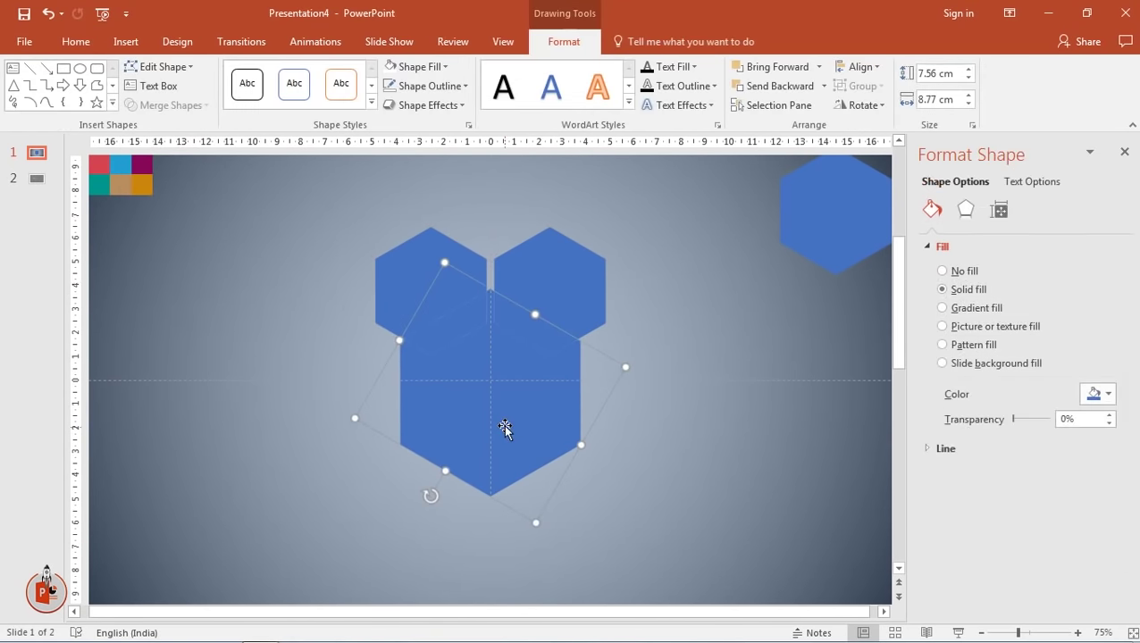
pyautogui.press('Delete')
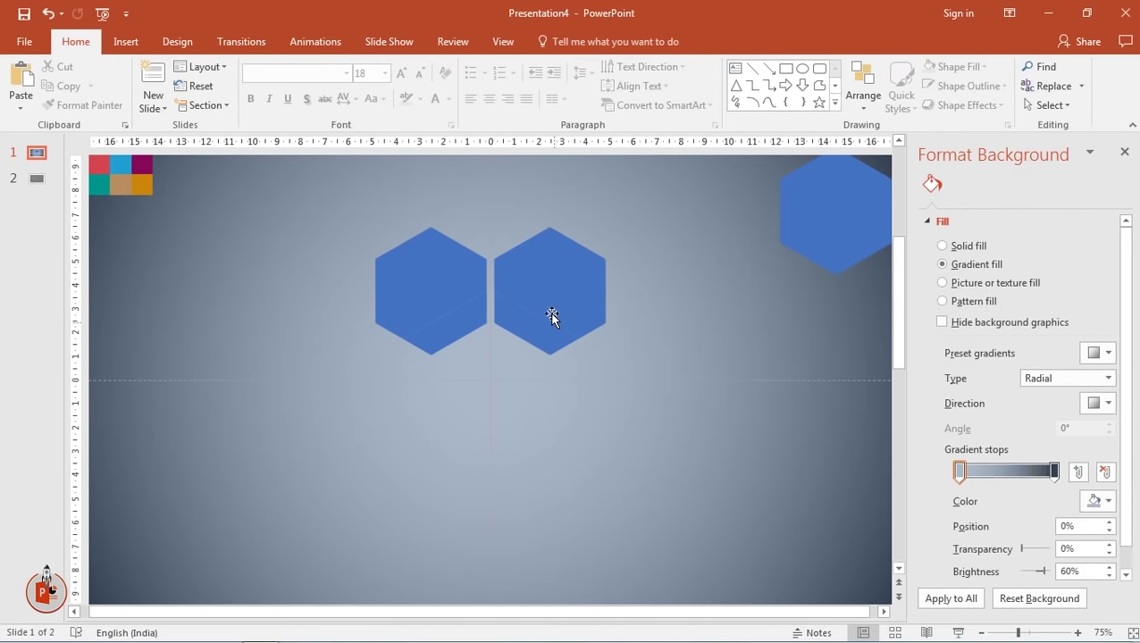
pyautogui.click(534, 337)
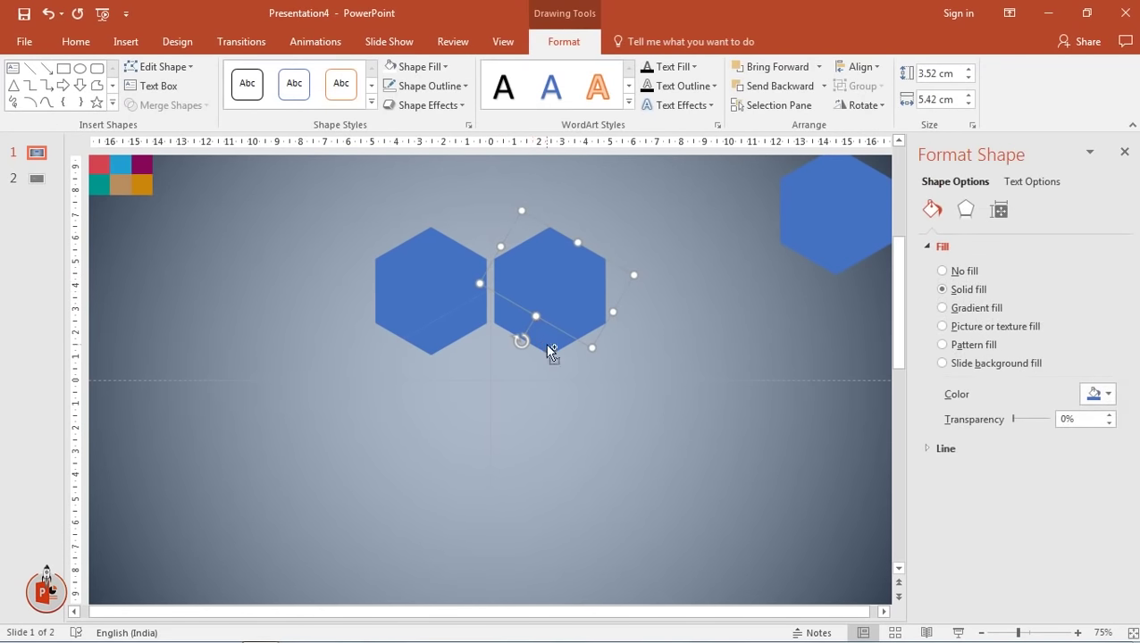
pyautogui.click(546, 348)
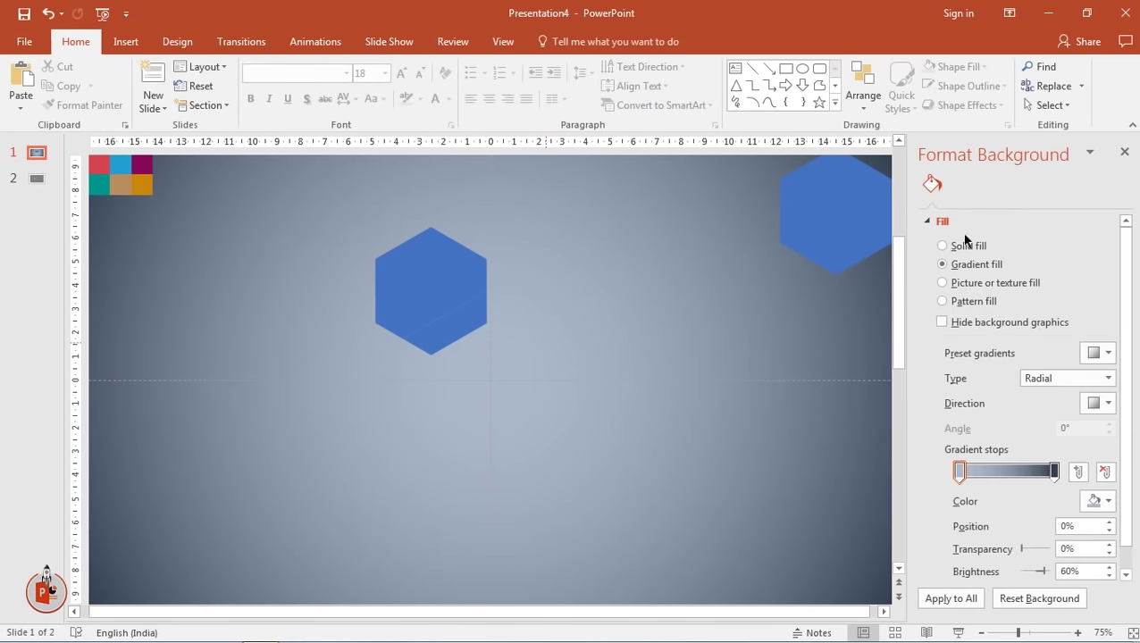
pyautogui.click(1124, 151)
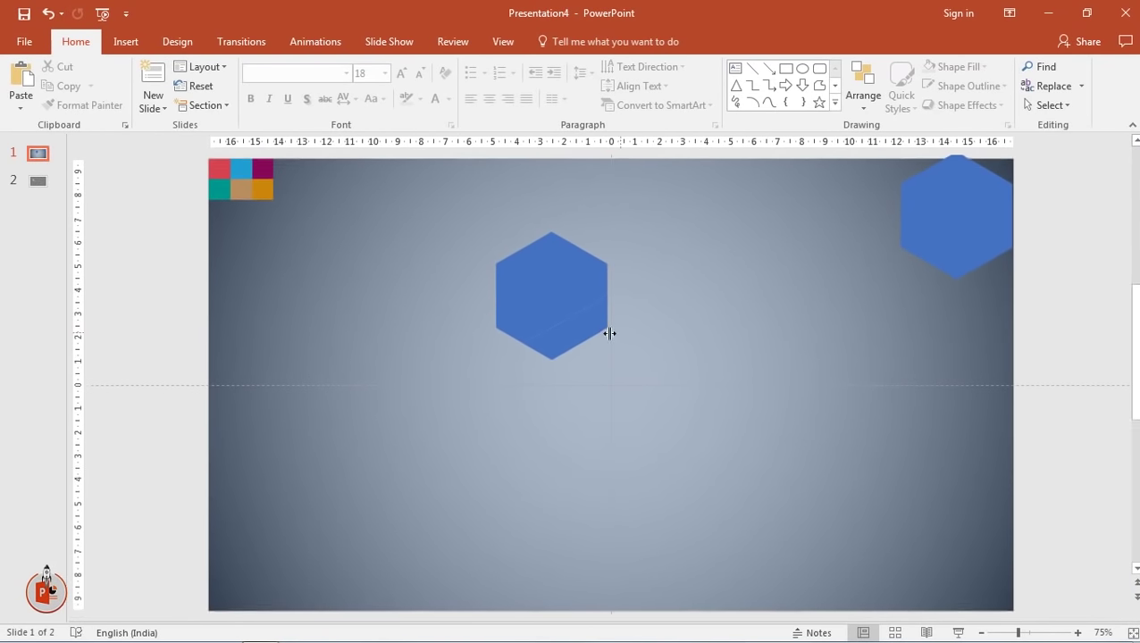
# Duplicate the remaining hexagon and select its upper shard
pyautogui.click(571, 323)
pyautogui.moveTo(571, 324); pyautogui.dragTo(567, 332)
pyautogui.scroll(5, 567, 332)
pyautogui.scroll(4, 568, 332)
pyautogui.click(469, 322)
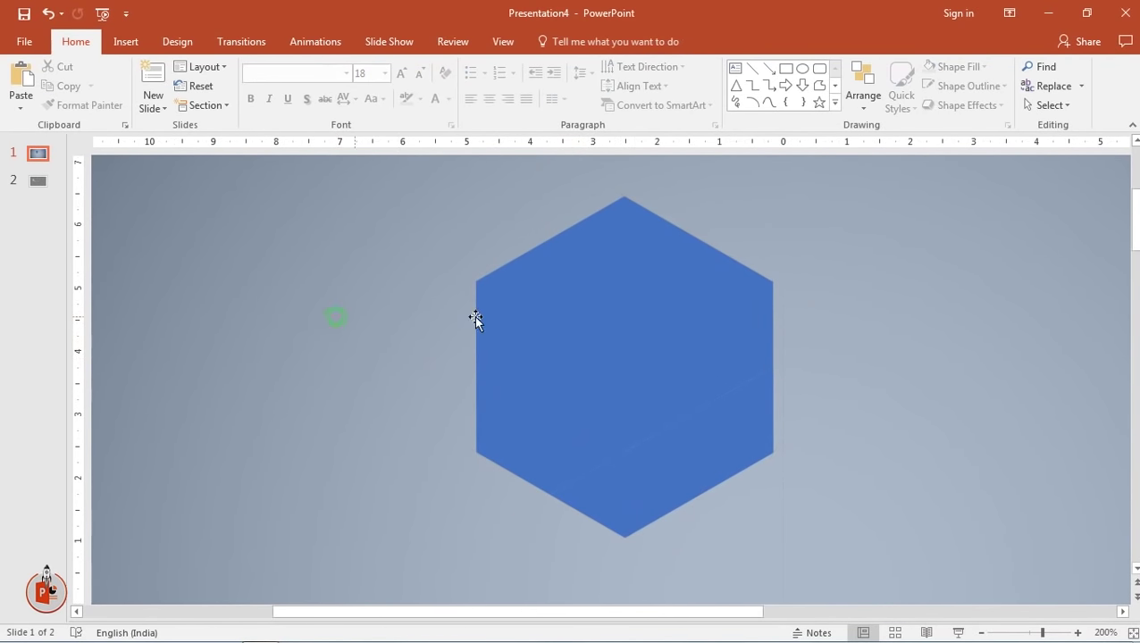
pyautogui.click(474, 318)
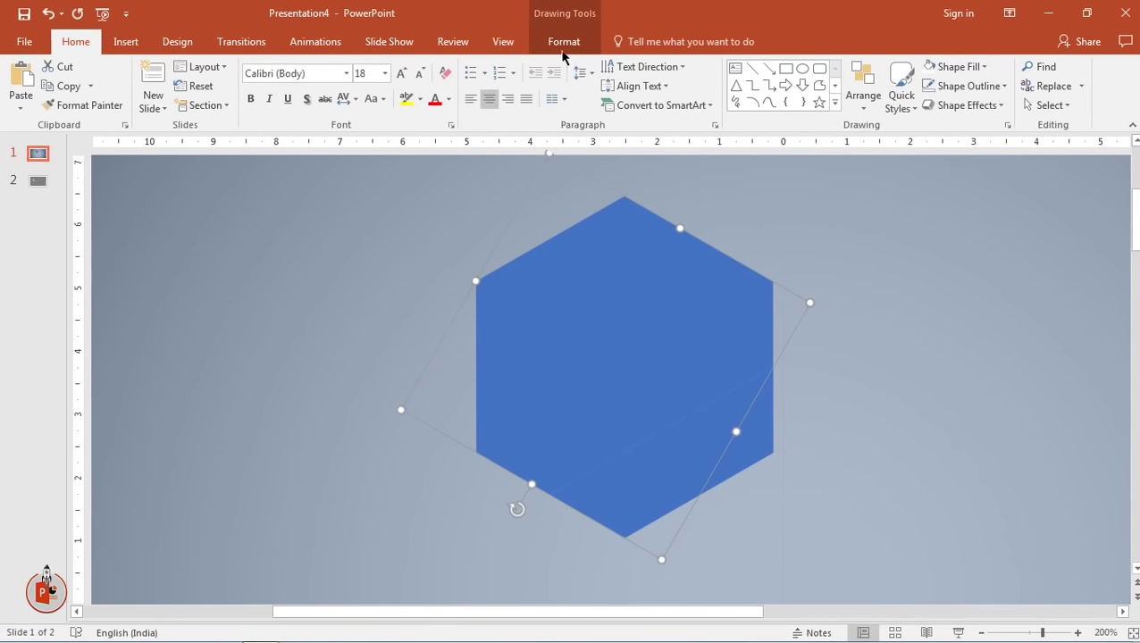
# Give the upper shard a 2¼ pt black outline and no fill
pyautogui.click(562, 44)
pyautogui.click(460, 86)
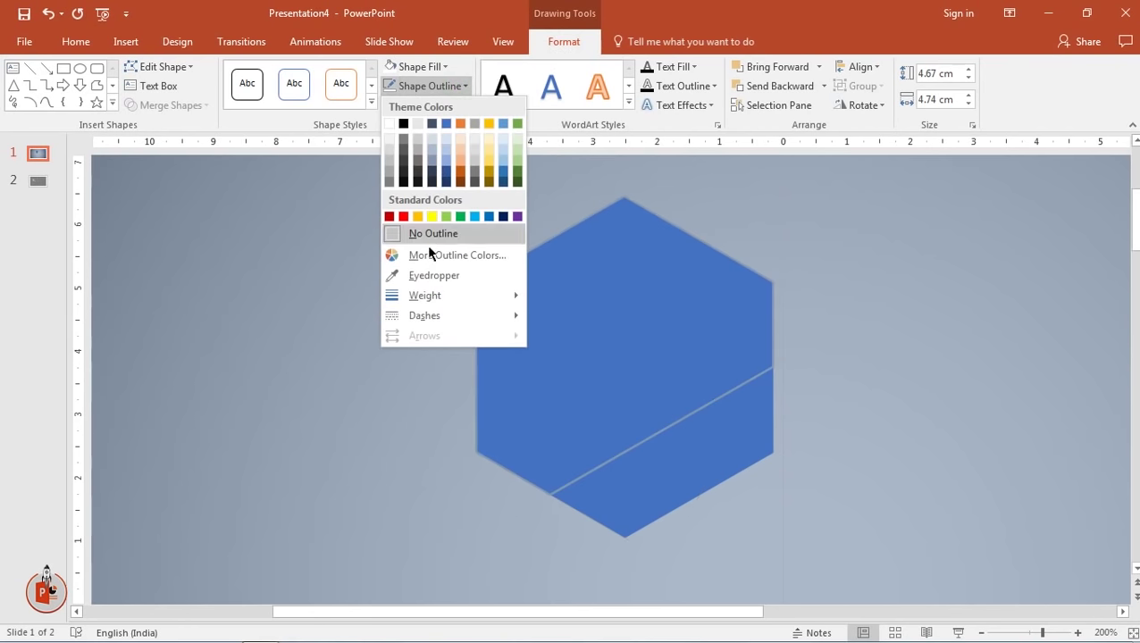
pyautogui.moveTo(424, 295)
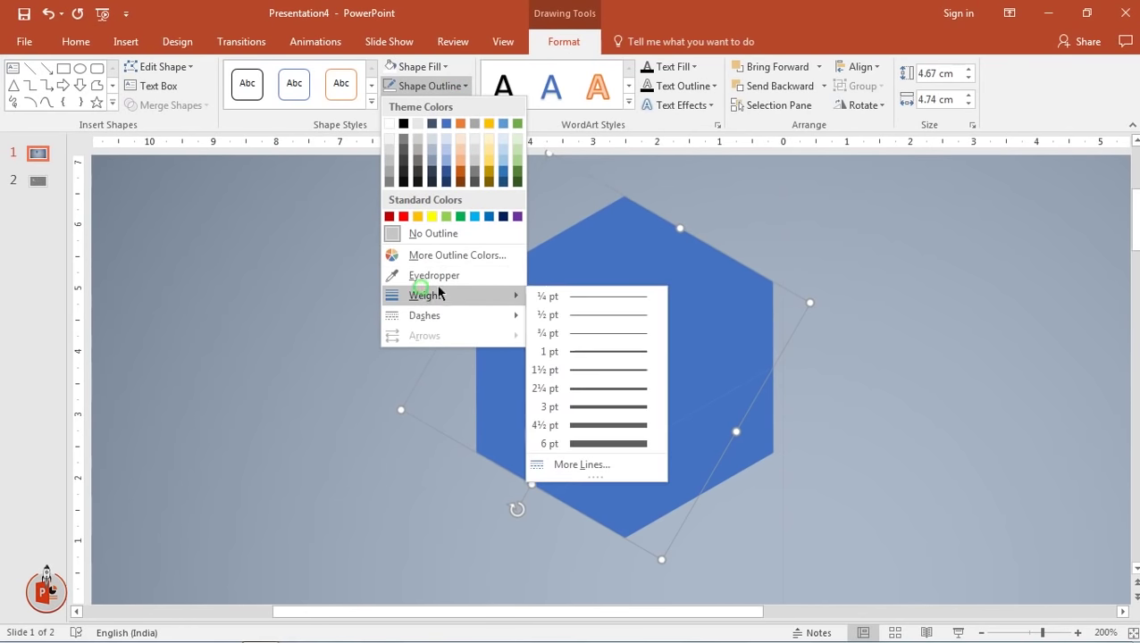
pyautogui.click(585, 390)
pyautogui.click(433, 68)
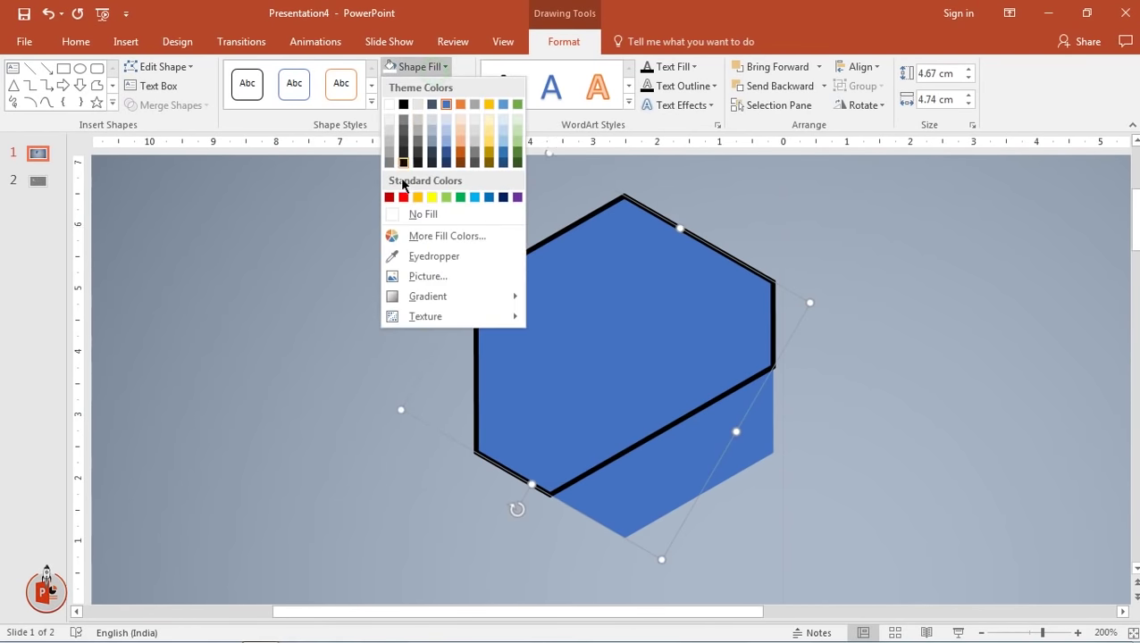
pyautogui.click(402, 215)
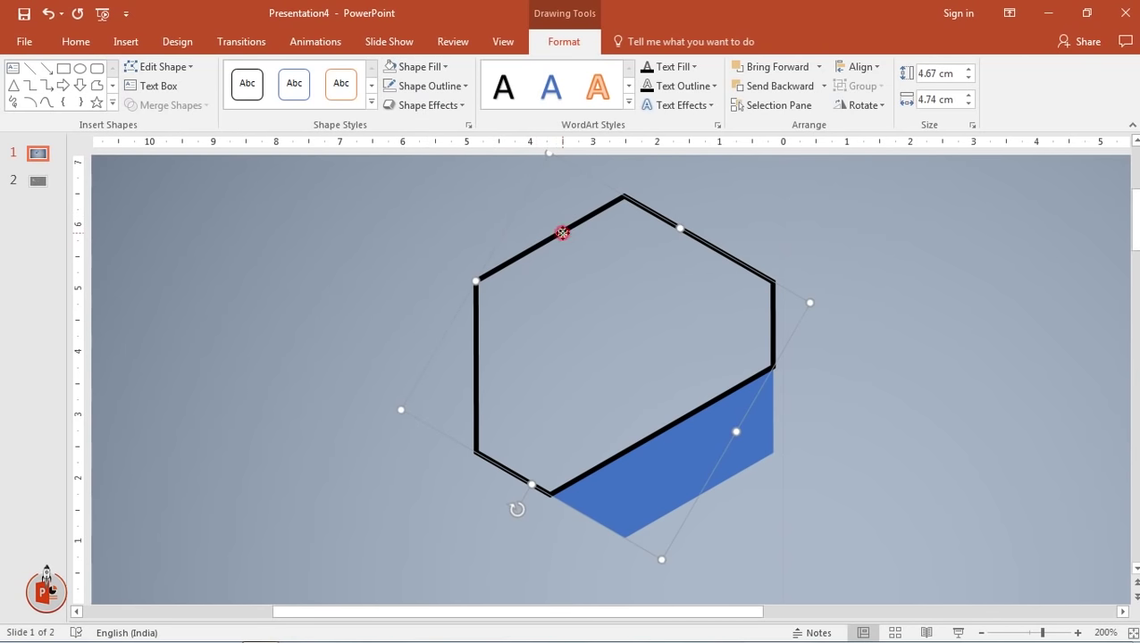
pyautogui.rightClick(562, 232)
# Switch the hexagon's outline to a gradient line and make its second stop black
pyautogui.click(618, 516)
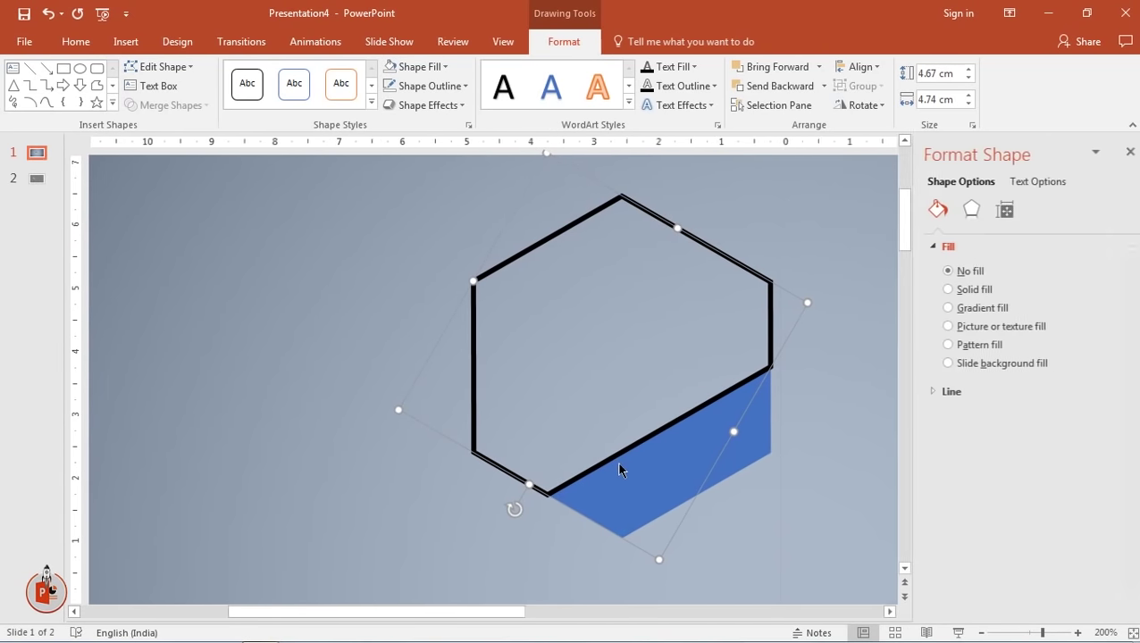
pyautogui.click(930, 395)
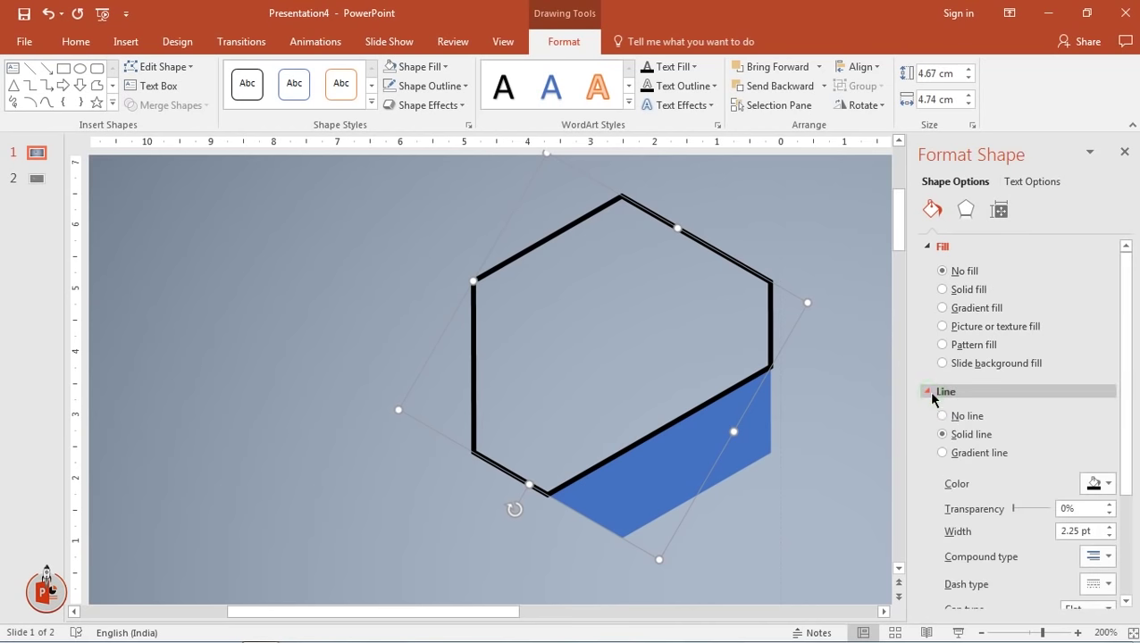
pyautogui.click(972, 453)
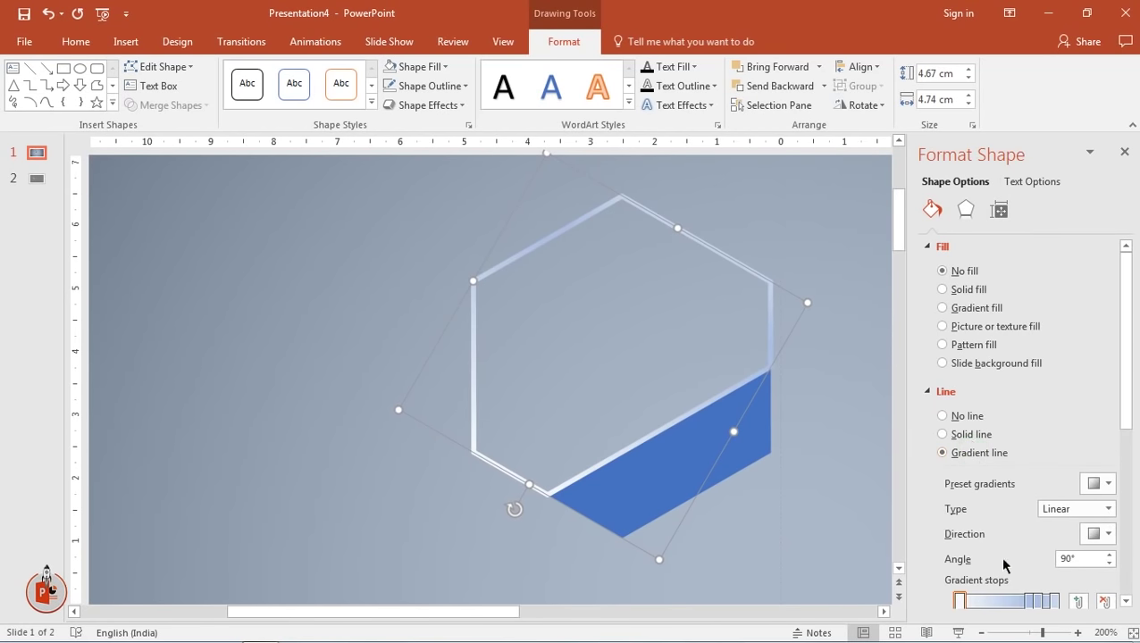
pyautogui.scroll(-3, 1127, 394)
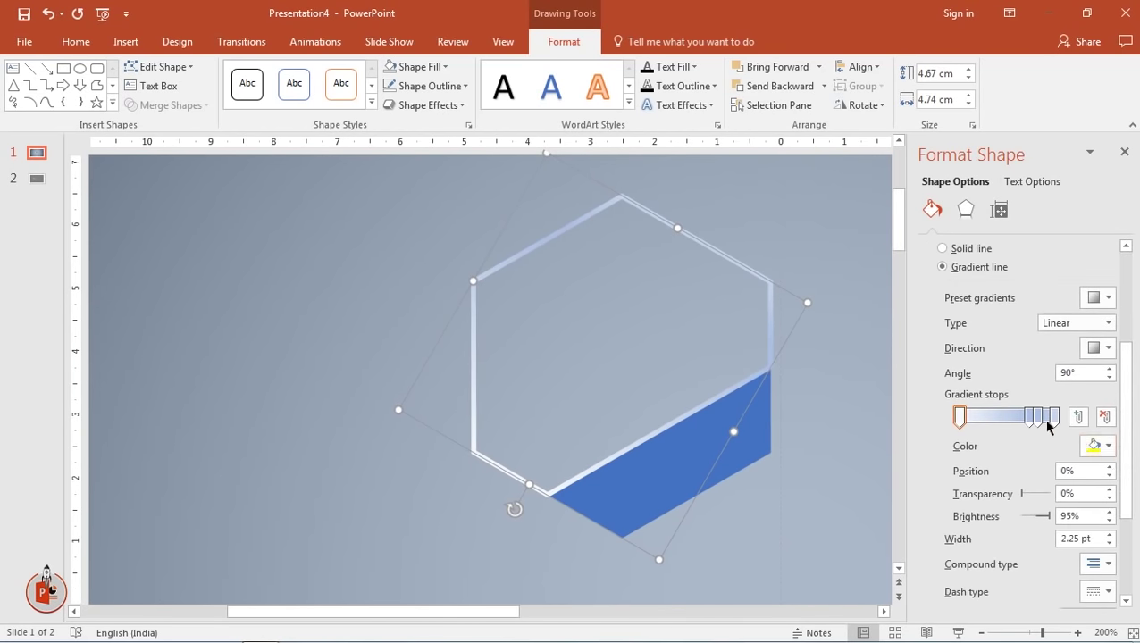
pyautogui.click(1033, 416)
pyautogui.click(1101, 445)
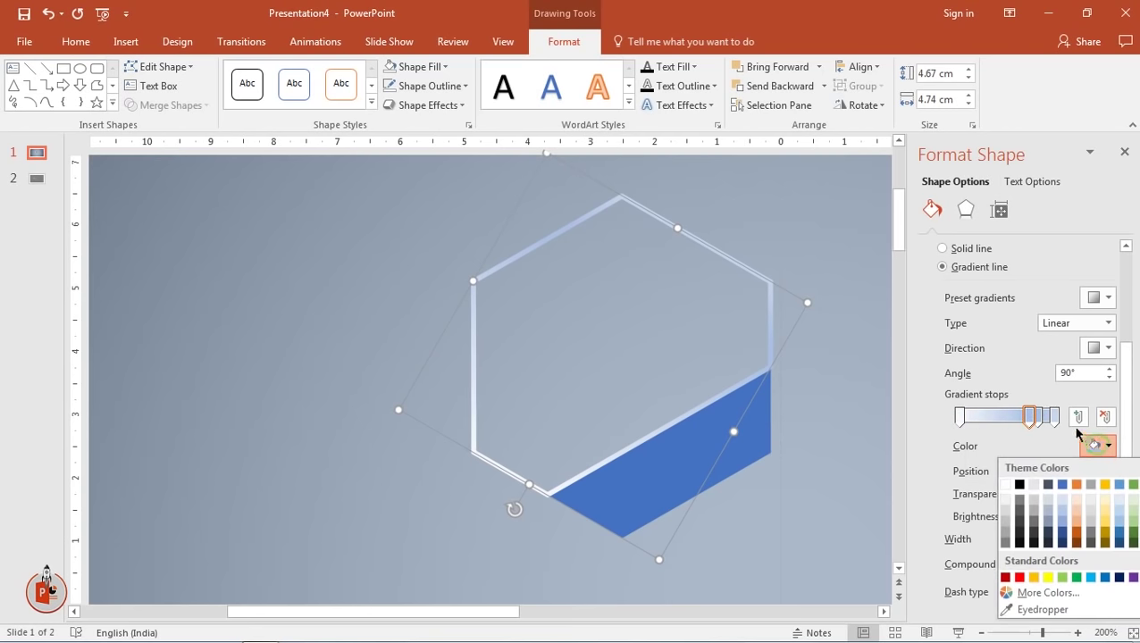
pyautogui.click(1019, 484)
# Set the outline gradient stops: black at 9%, white near the middle, black at the end
pyautogui.moveTo(1029, 416)
pyautogui.mouseDown()
pyautogui.moveTo(965, 420)
pyautogui.moveTo(975, 426)
pyautogui.mouseUp()
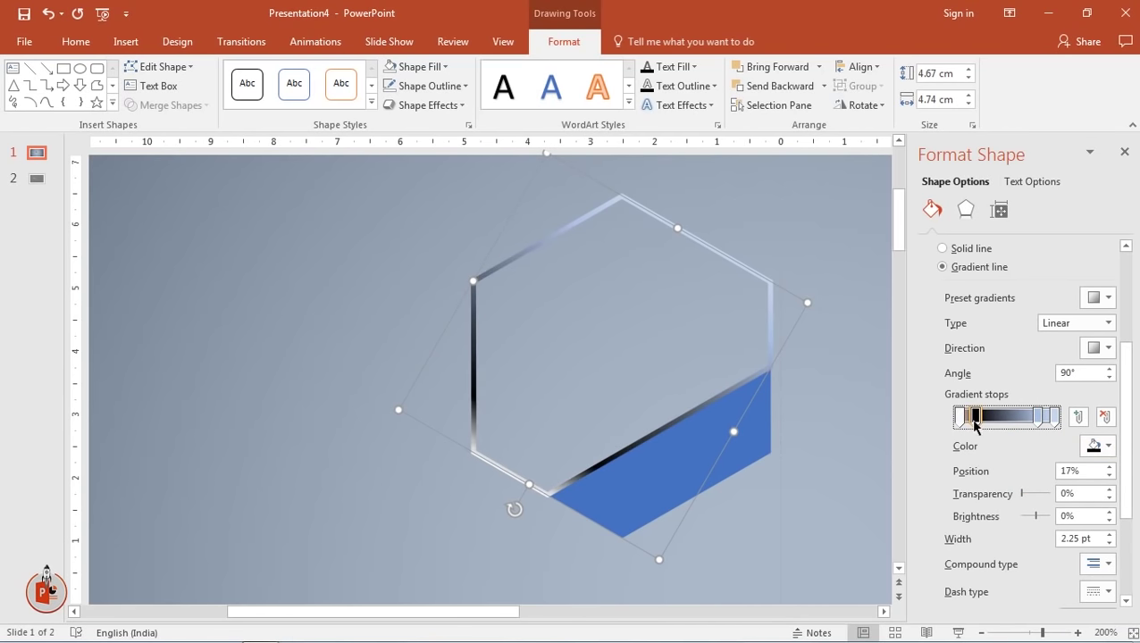
pyautogui.click(1035, 418)
pyautogui.click(1098, 444)
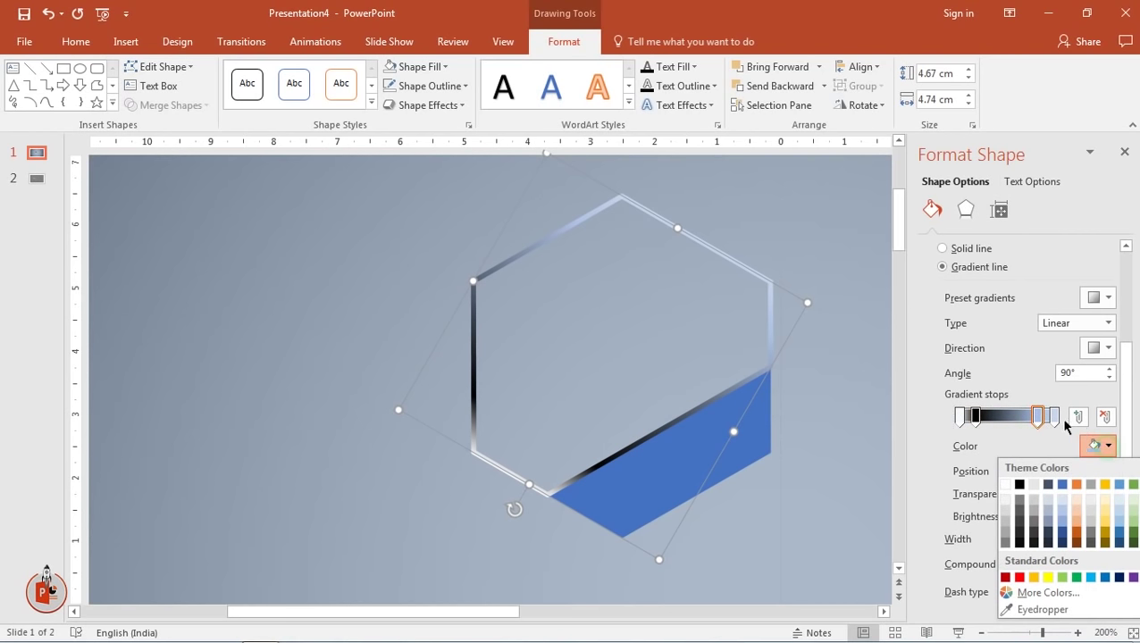
pyautogui.click(1006, 484)
pyautogui.moveTo(1036, 416); pyautogui.dragTo(998, 427)
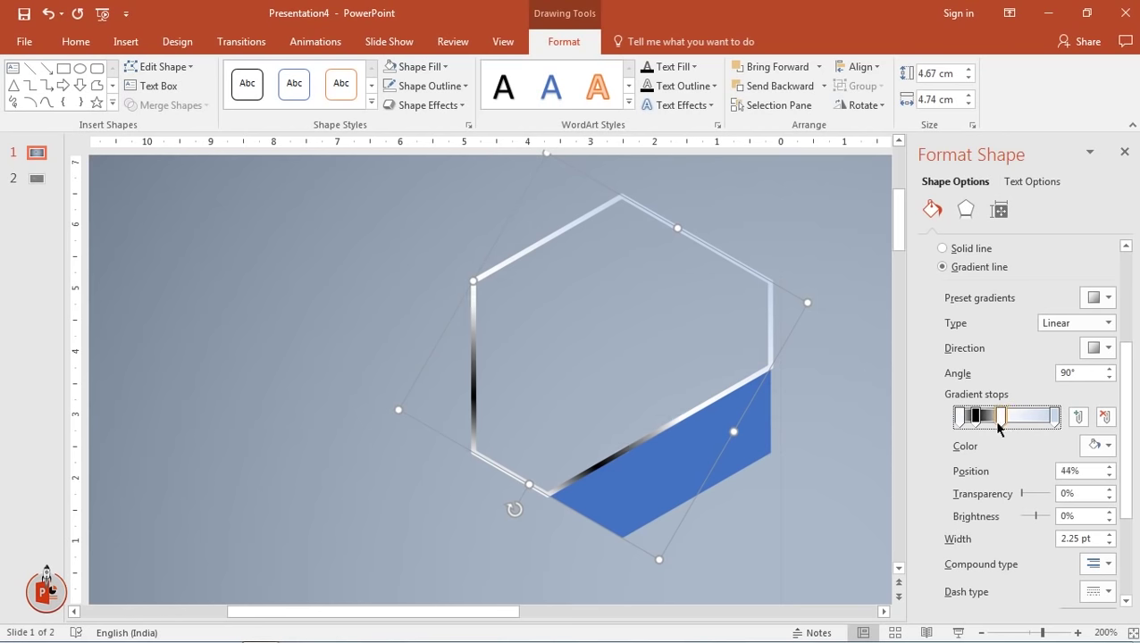
pyautogui.click(1055, 418)
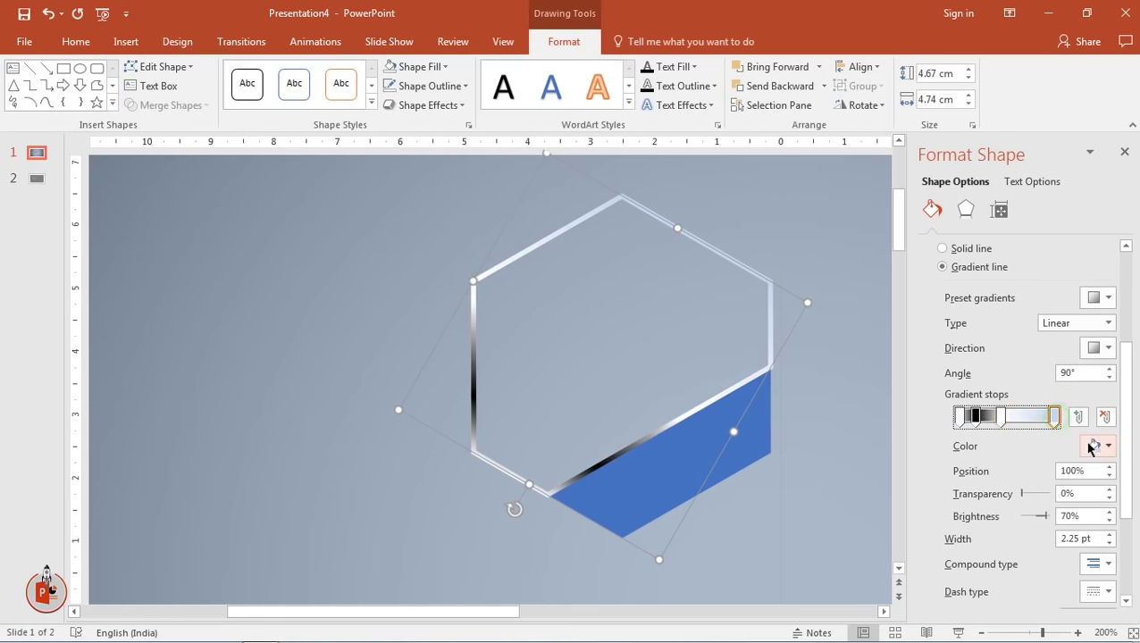
pyautogui.click(1099, 444)
pyautogui.click(1020, 484)
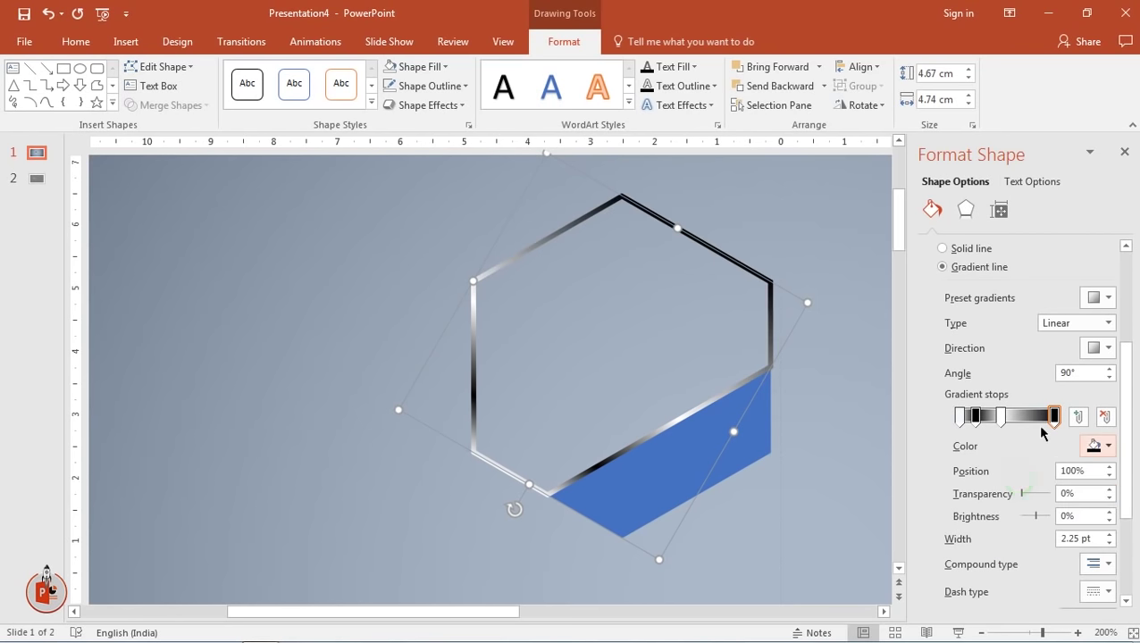
# Add a white outline gradient stop at 84%
pyautogui.click(1038, 416)
pyautogui.click(1108, 449)
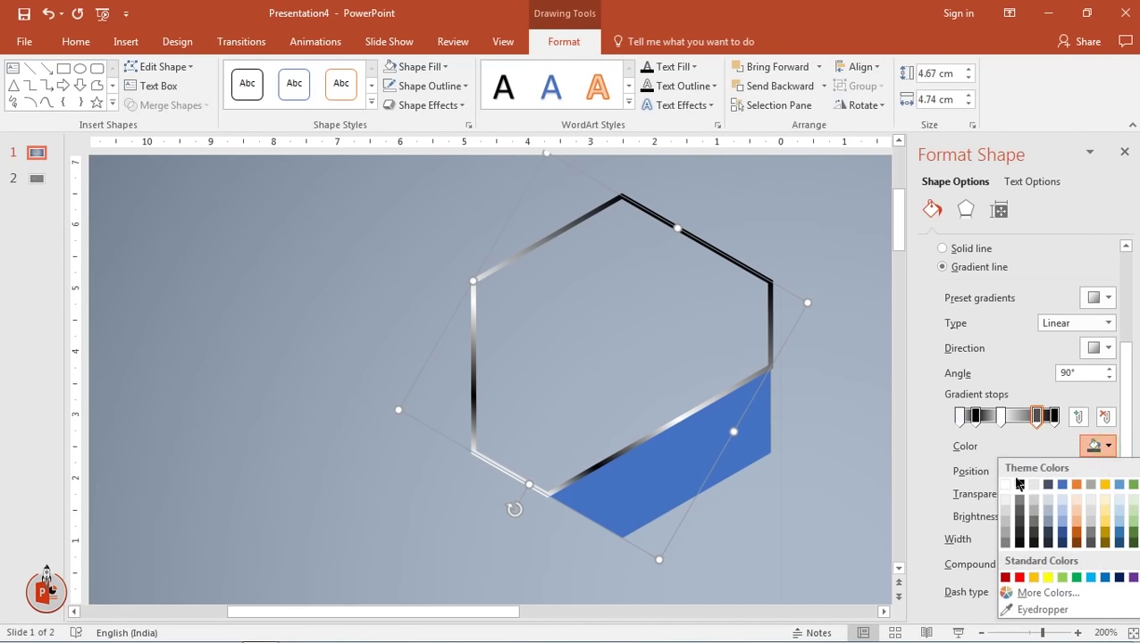
pyautogui.click(1005, 484)
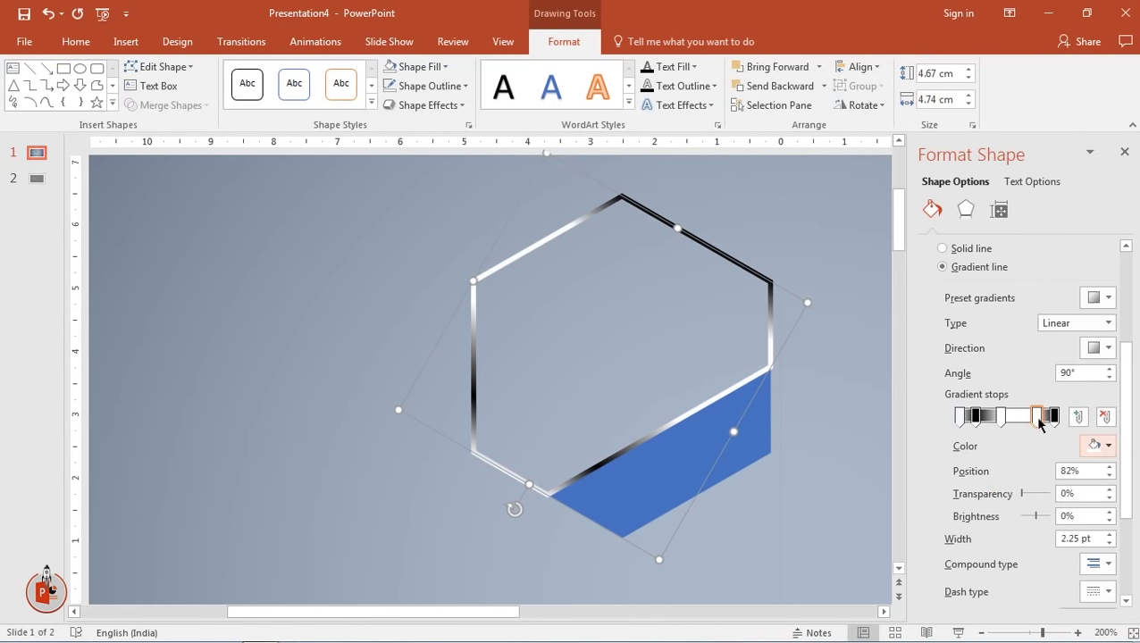
pyautogui.moveTo(1038, 422); pyautogui.dragTo(1040, 426)
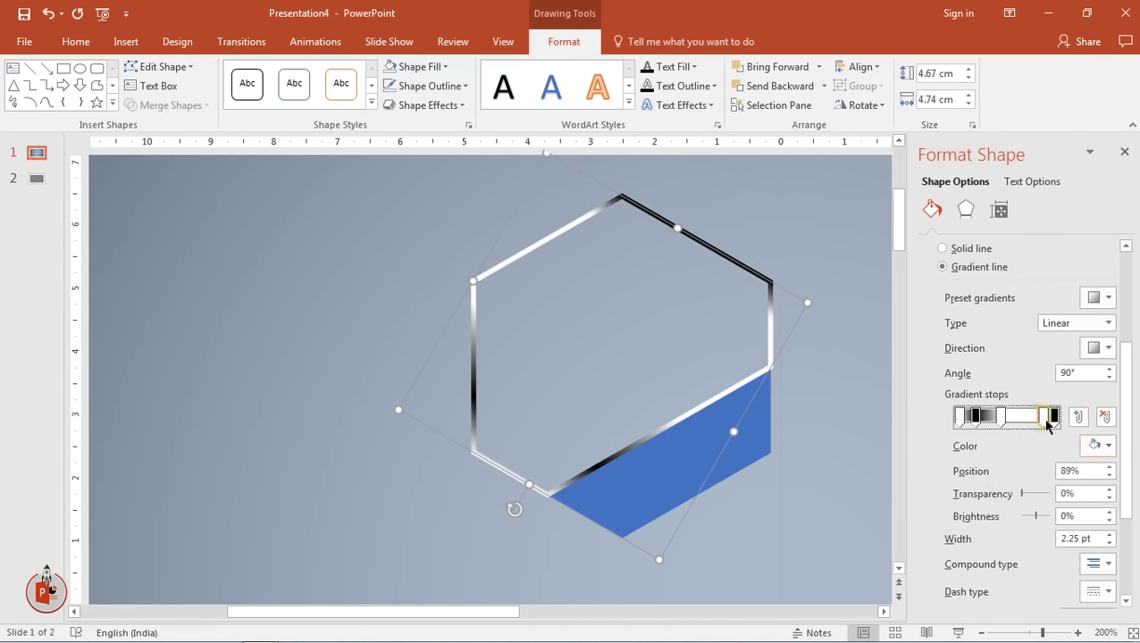
# Raise the outline gradient angle to 180° and close the formatting pane
pyautogui.click(1107, 373)
pyautogui.click(1107, 374)
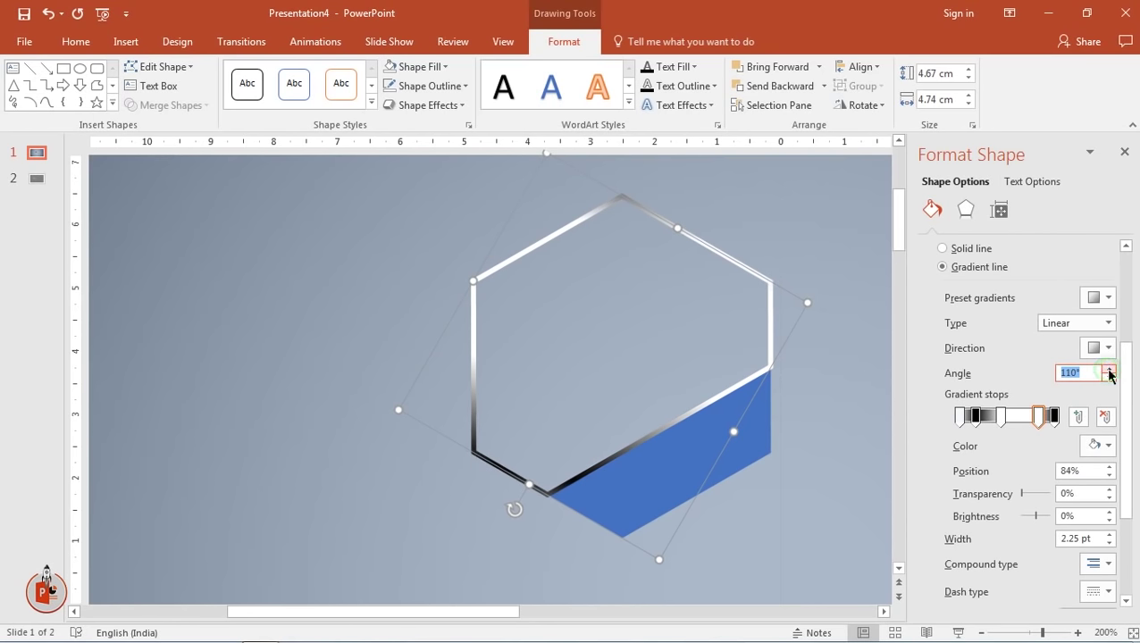
pyautogui.click(1107, 373)
pyautogui.click(1107, 373)
pyautogui.click(1107, 373)
pyautogui.click(1107, 373)
pyautogui.click(1108, 373)
pyautogui.click(1107, 373)
pyautogui.click(1107, 374)
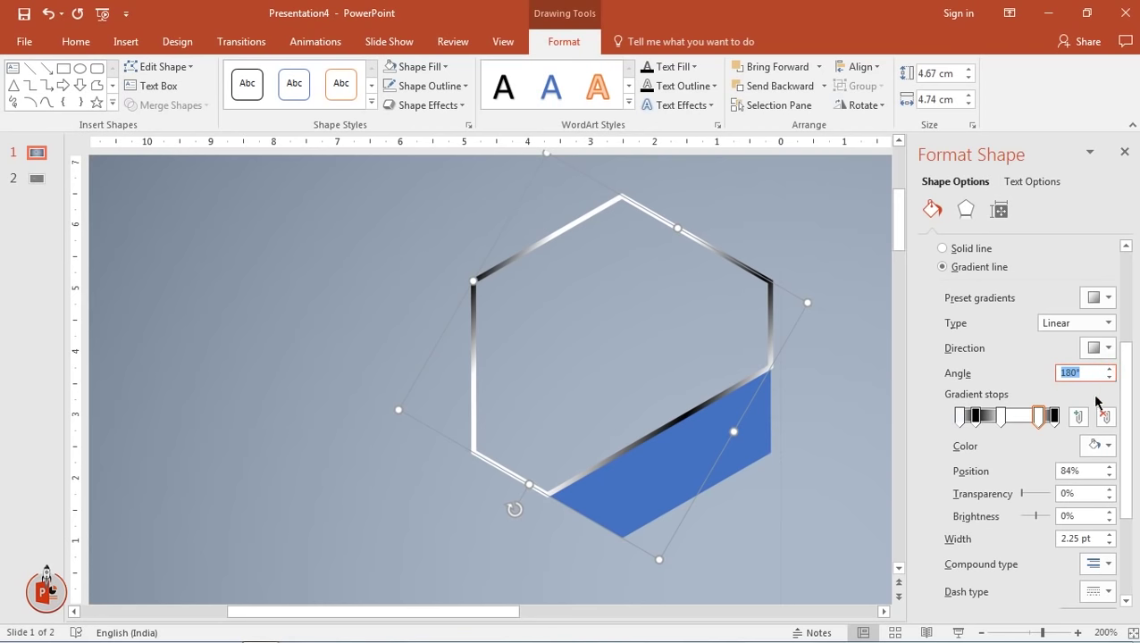
pyautogui.click(1125, 152)
# Duplicate the outlined hexagon with Ctrl+D and move the copy to its right
pyautogui.click(957, 372)
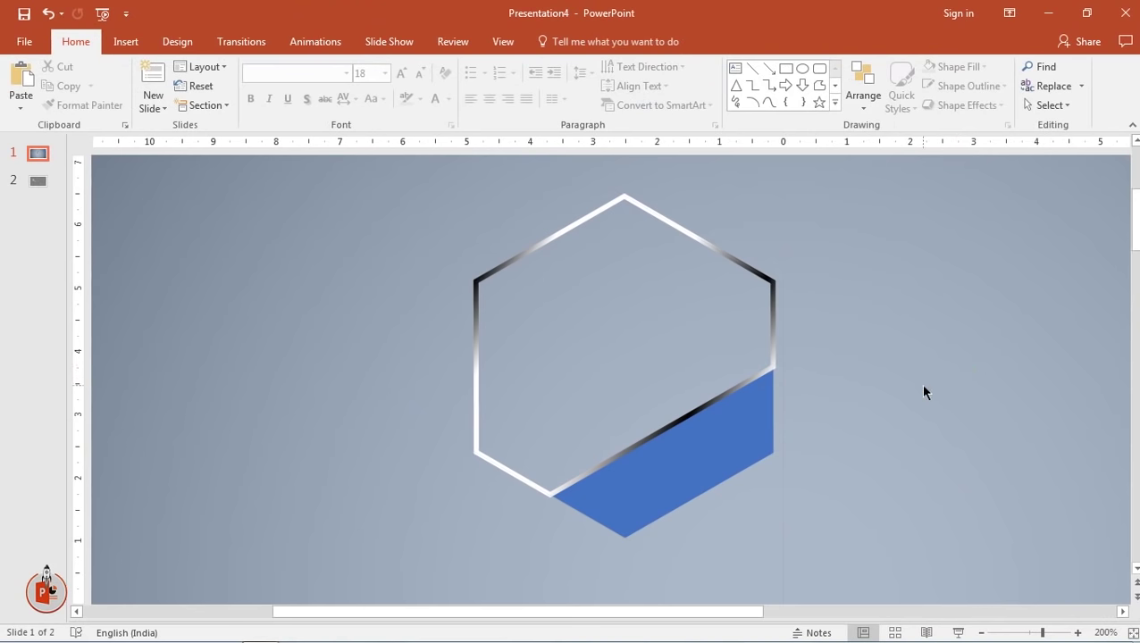
pyautogui.keyDown('ctrl'); pyautogui.scroll(-3, 920, 383); pyautogui.keyUp('ctrl')
pyautogui.keyDown('ctrl'); pyautogui.scroll(-2, 922, 391); pyautogui.keyUp('ctrl')
pyautogui.keyDown('ctrl'); pyautogui.scroll(-1, 923, 391); pyautogui.keyUp('ctrl')
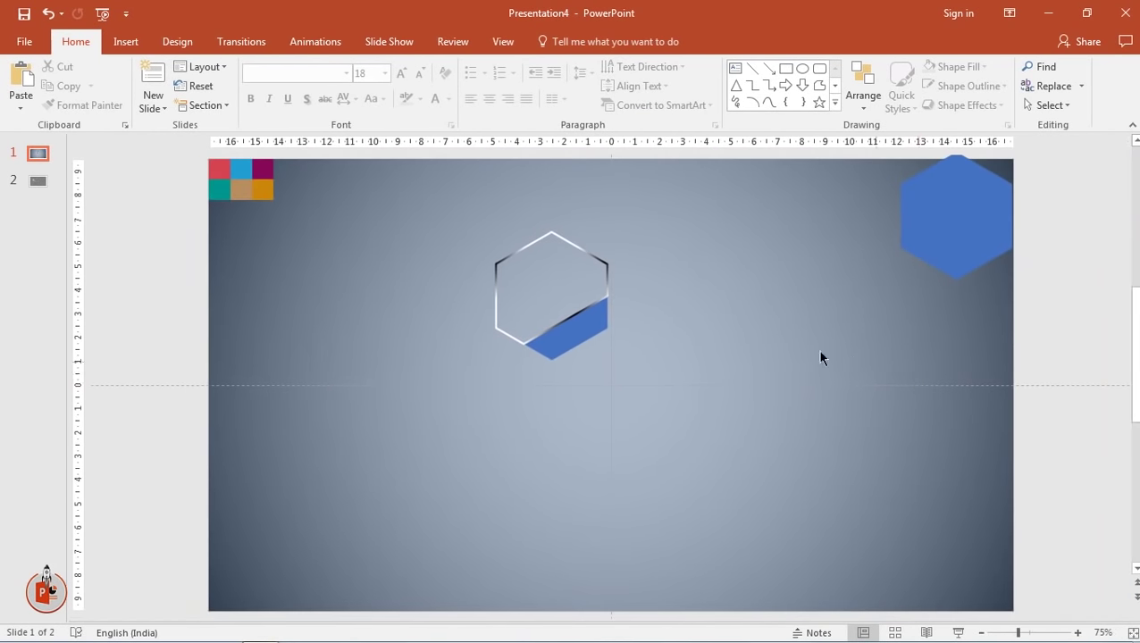
pyautogui.click(606, 279)
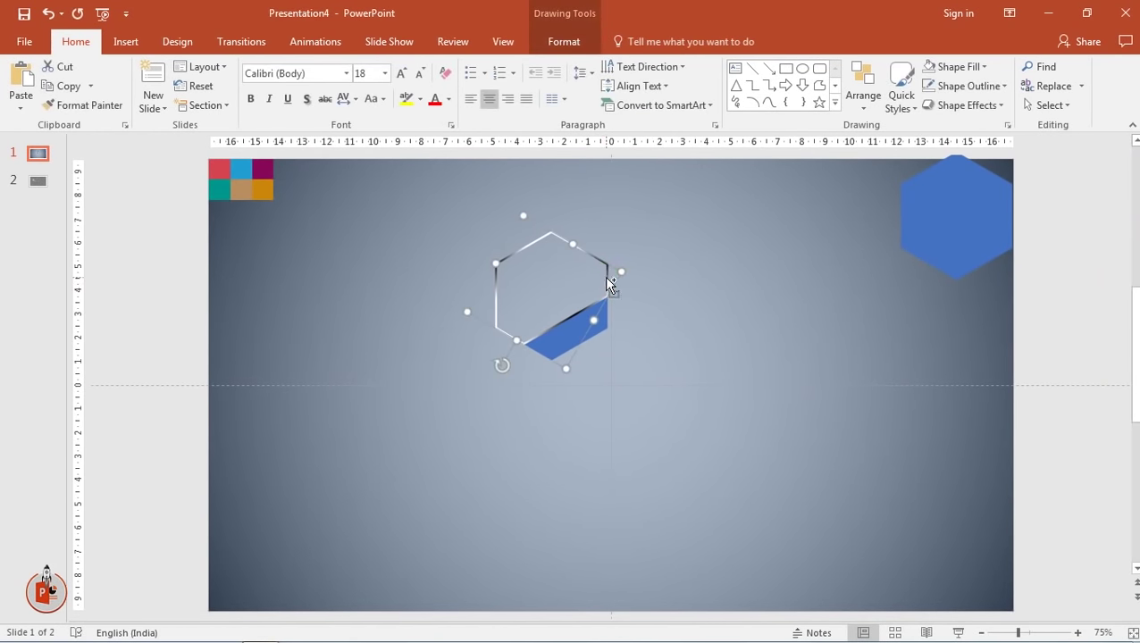
pyautogui.hotkey('ctrl', 'd')
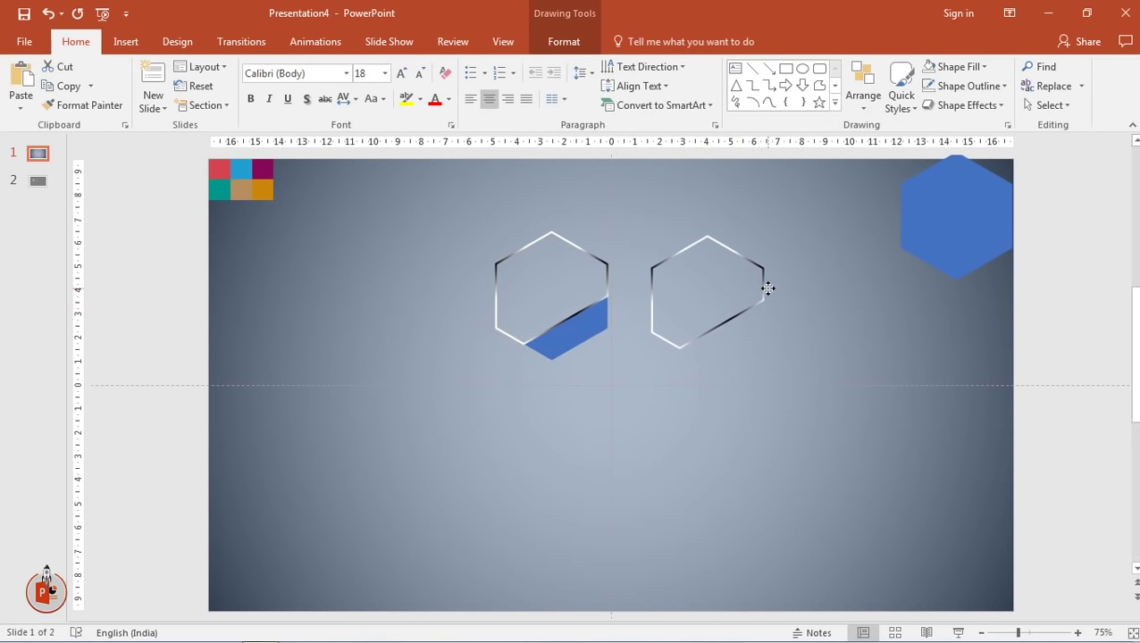
pyautogui.moveTo(618, 292); pyautogui.dragTo(829, 291)
# Fill the hexagon copy solid white and set its outline to No Outline
pyautogui.click(555, 50)
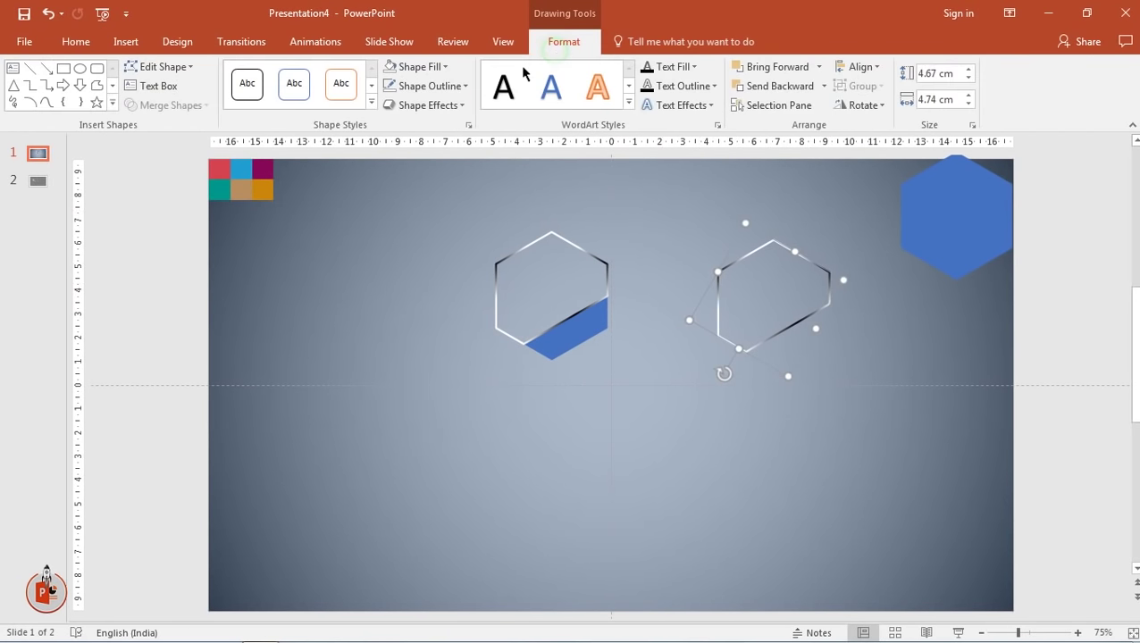
pyautogui.click(413, 67)
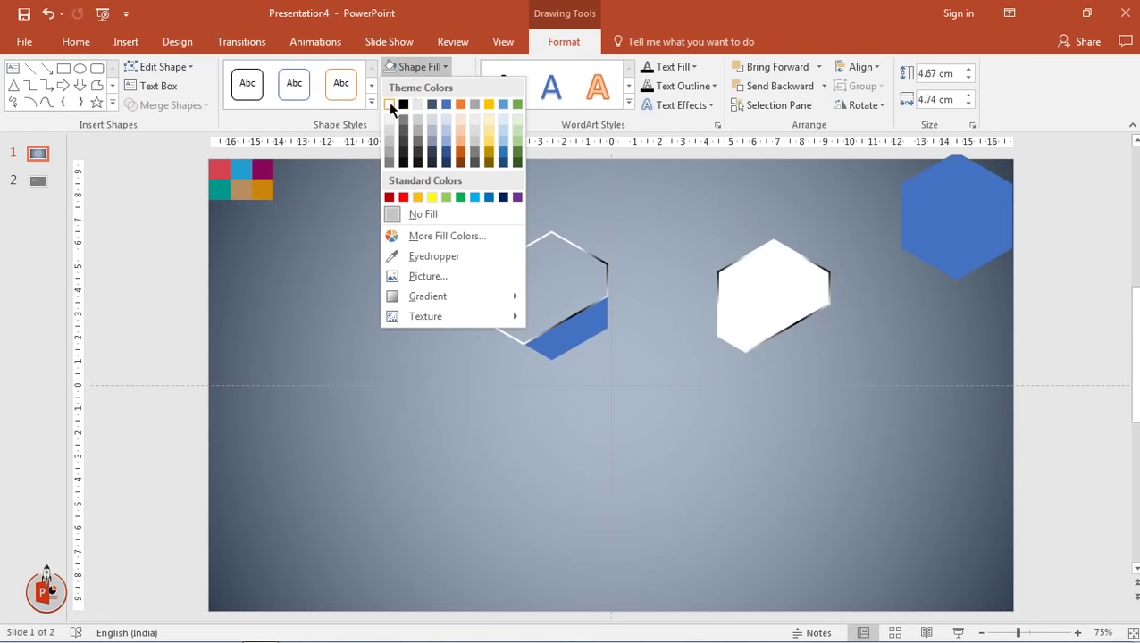
pyautogui.click(388, 104)
pyautogui.click(445, 86)
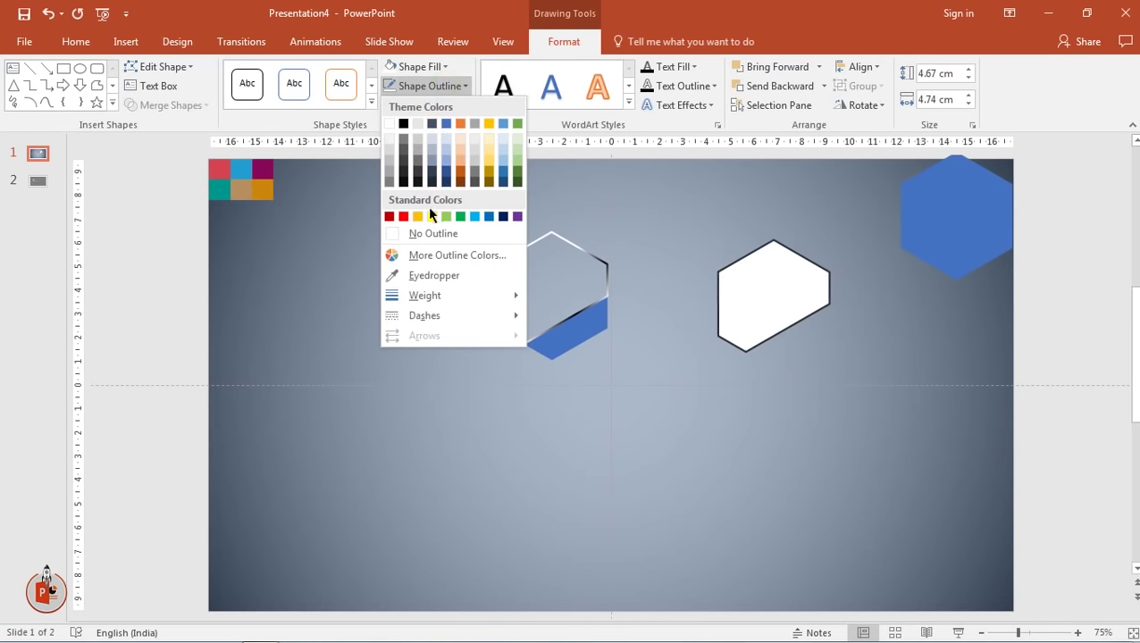
pyautogui.click(418, 233)
pyautogui.click(379, 238)
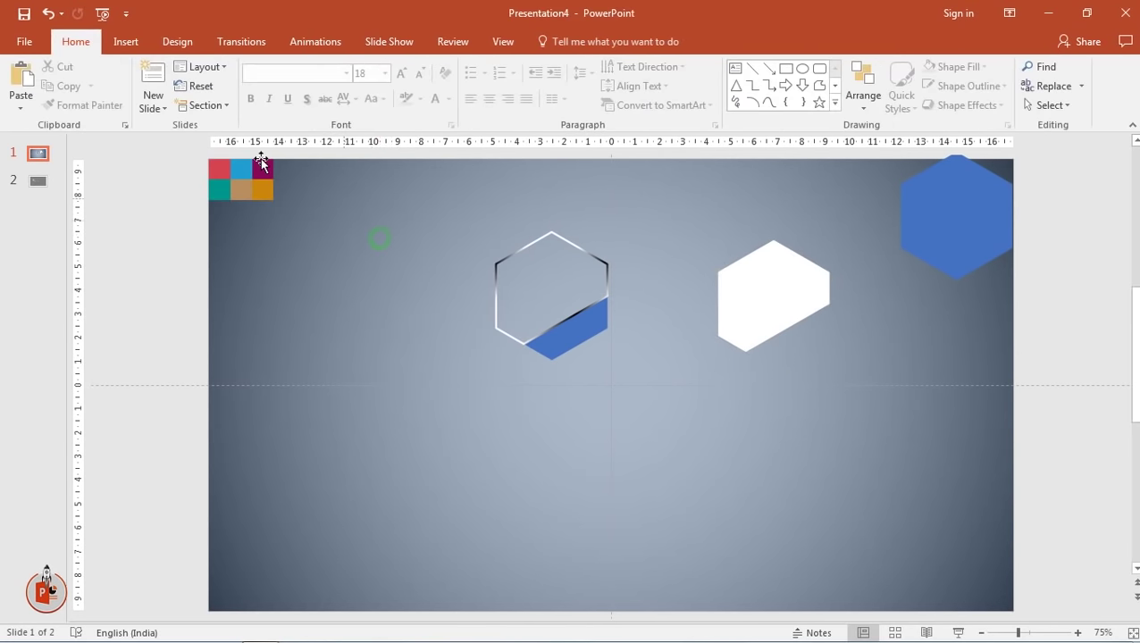
pyautogui.click(123, 42)
# Draw a rectangle square and rotate it into a tilted position over the white hexagon
pyautogui.click(273, 112)
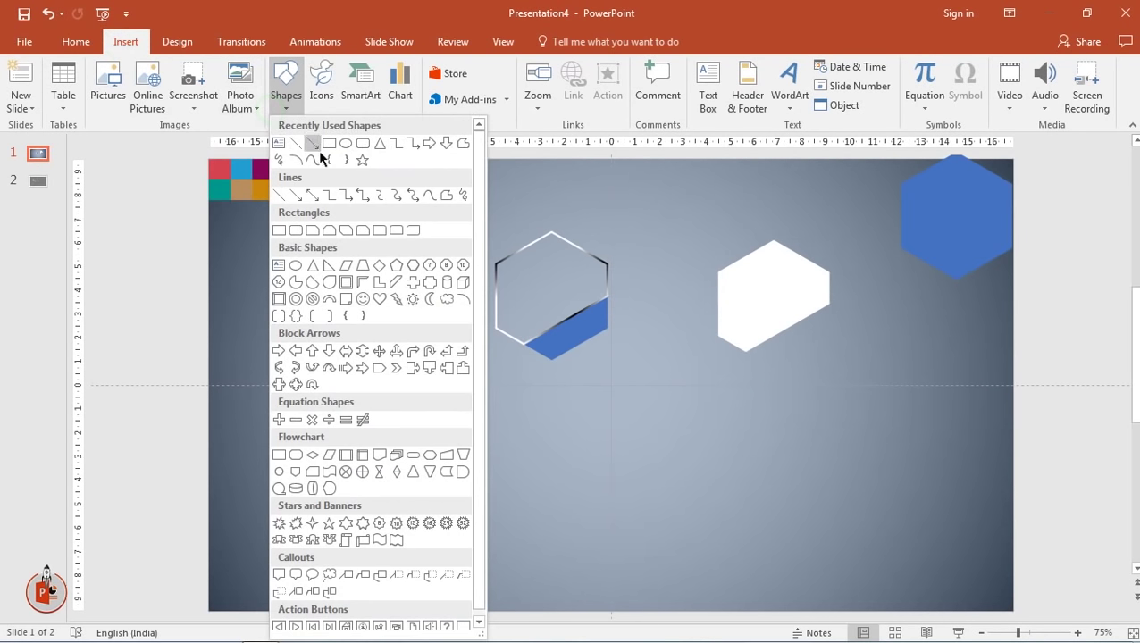
pyautogui.click(330, 143)
pyautogui.moveTo(683, 216); pyautogui.dragTo(780, 414)
pyautogui.moveTo(784, 184); pyautogui.dragTo(708, 202)
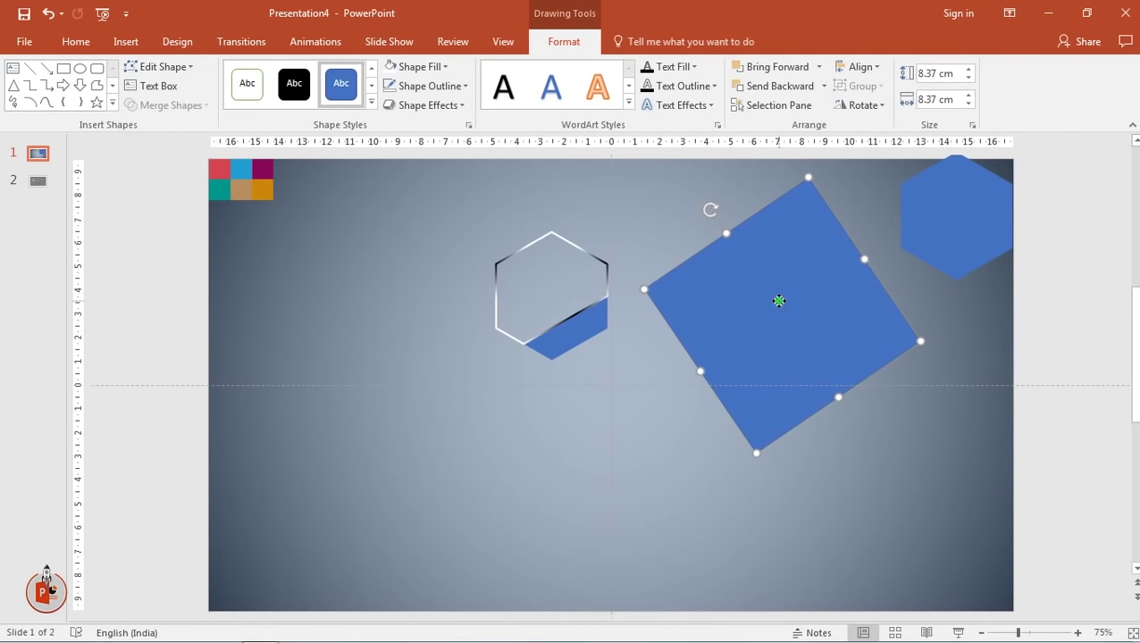
pyautogui.moveTo(772, 298); pyautogui.dragTo(704, 345)
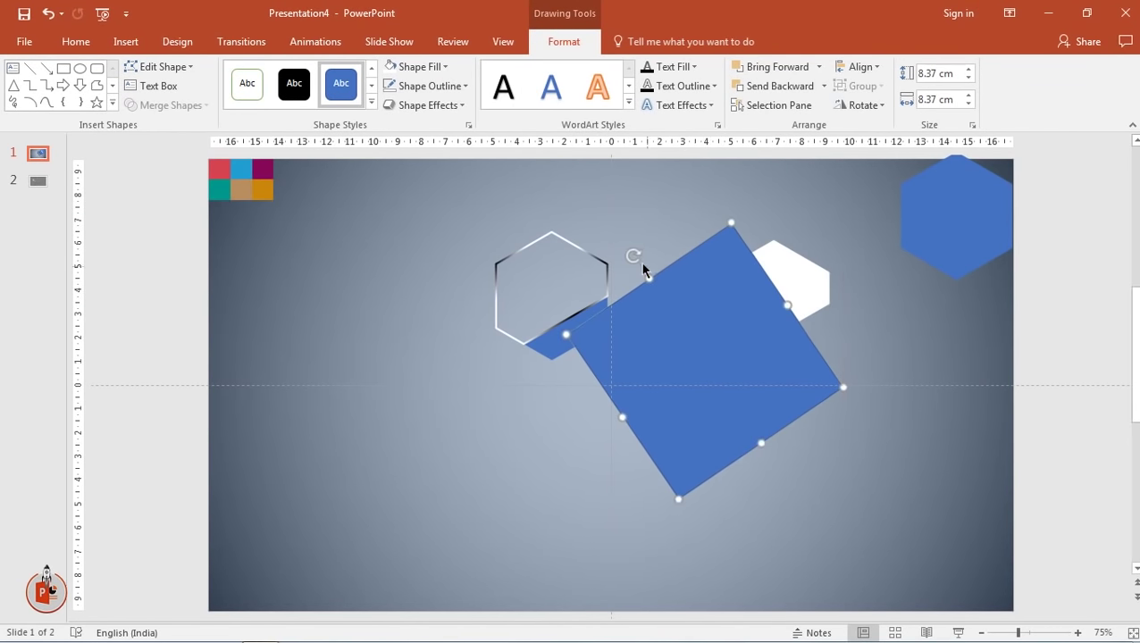
pyautogui.moveTo(633, 257); pyautogui.dragTo(631, 257)
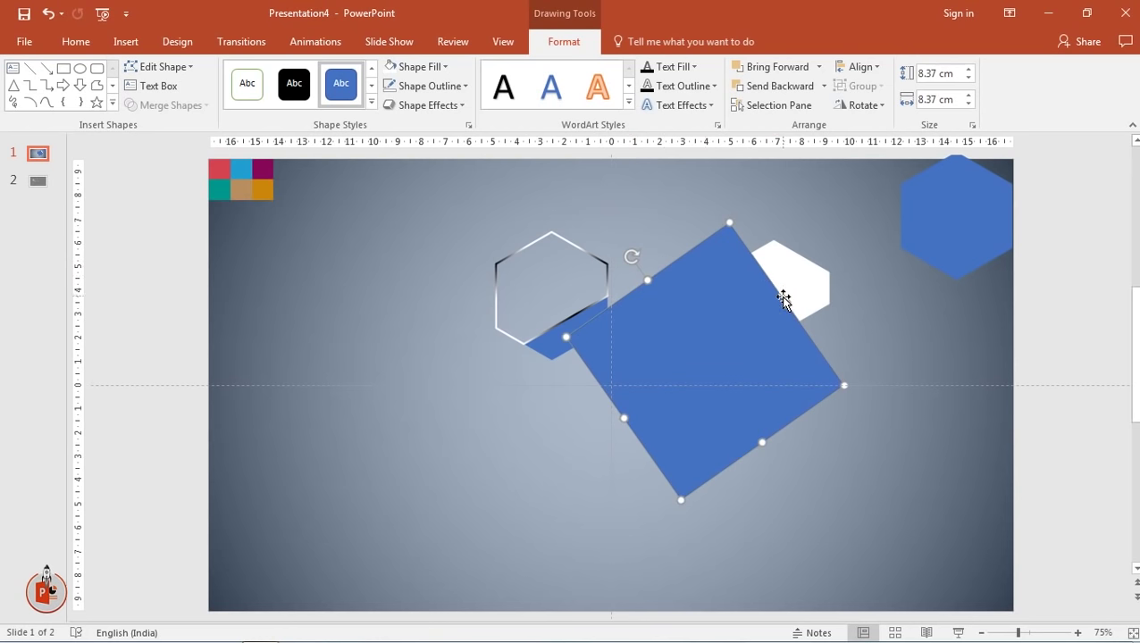
pyautogui.moveTo(786, 303); pyautogui.dragTo(787, 304)
pyautogui.moveTo(634, 257); pyautogui.dragTo(640, 251)
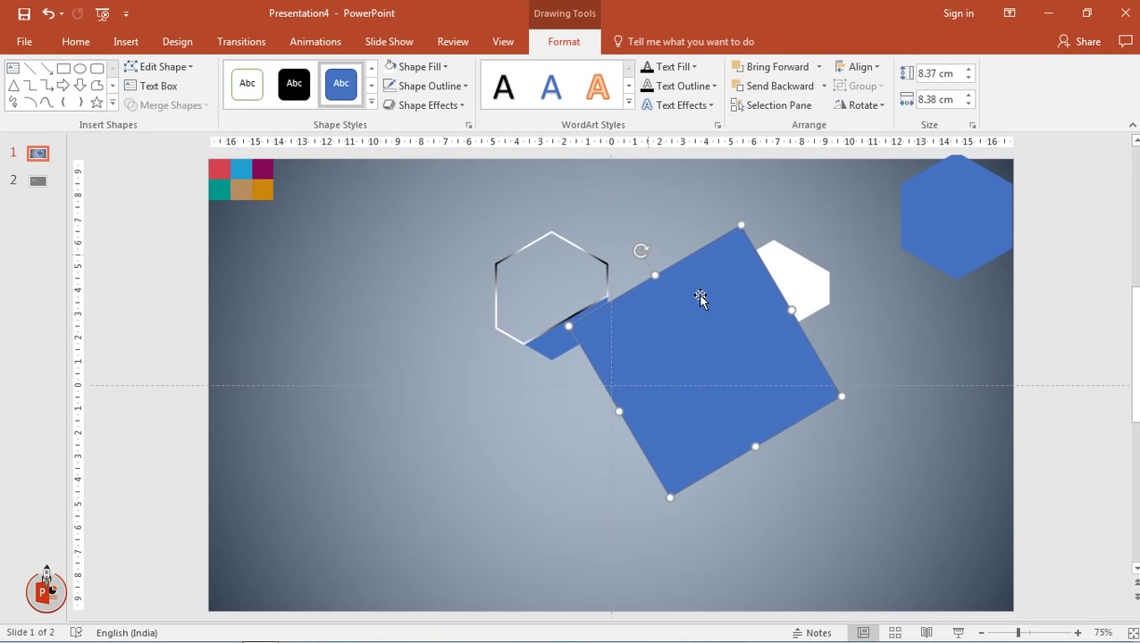
pyautogui.moveTo(701, 298); pyautogui.dragTo(693, 305)
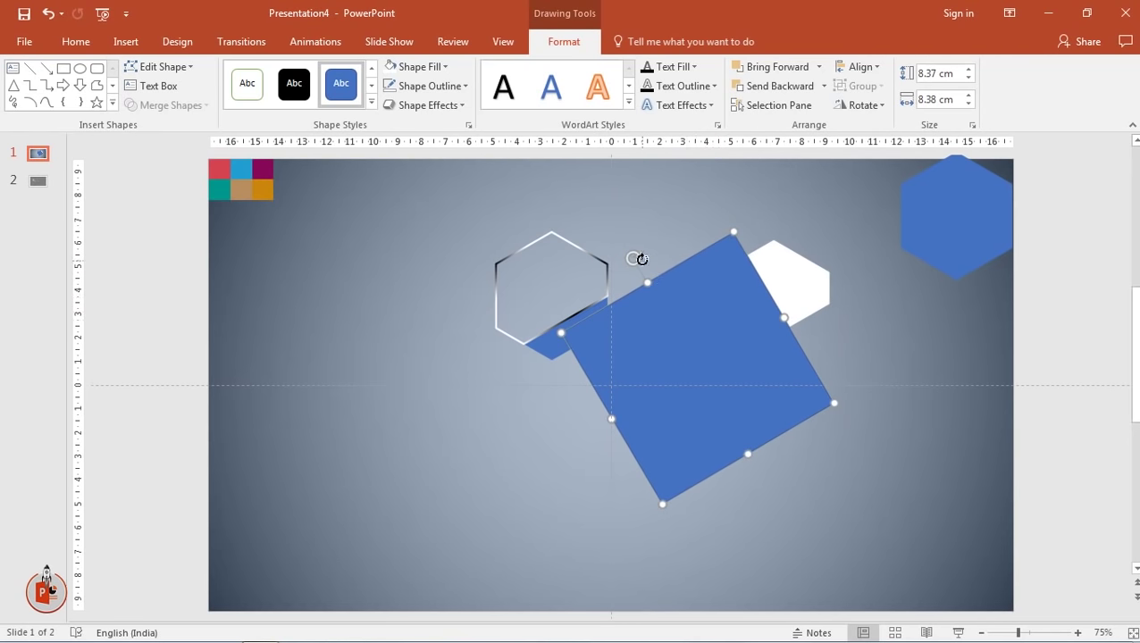
pyautogui.moveTo(637, 259); pyautogui.dragTo(631, 260)
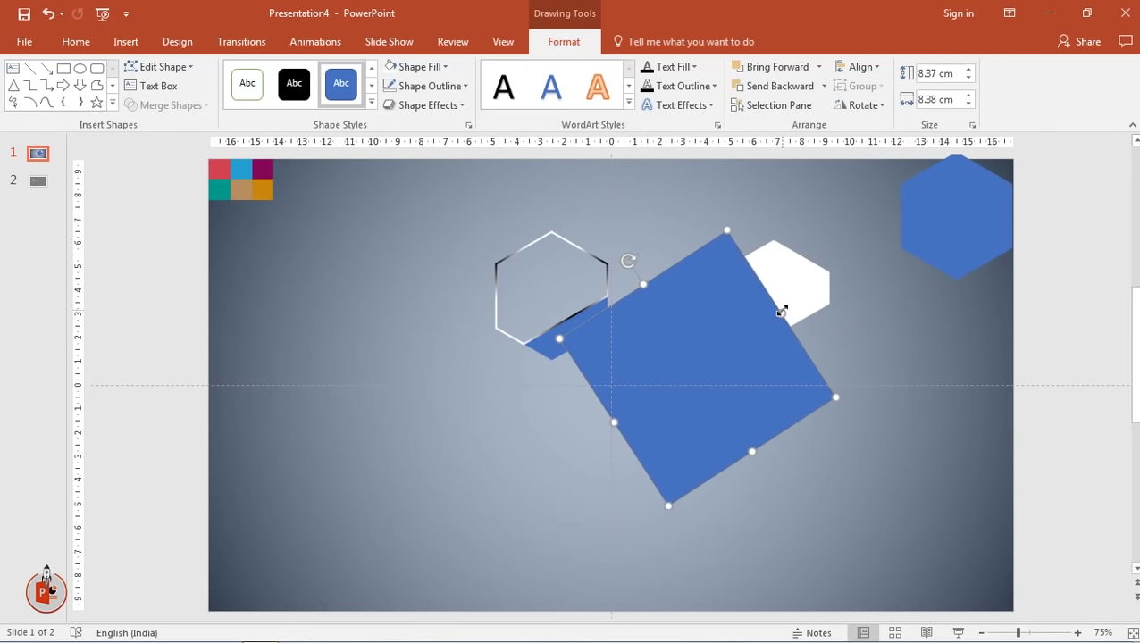
pyautogui.moveTo(781, 310); pyautogui.dragTo(786, 311)
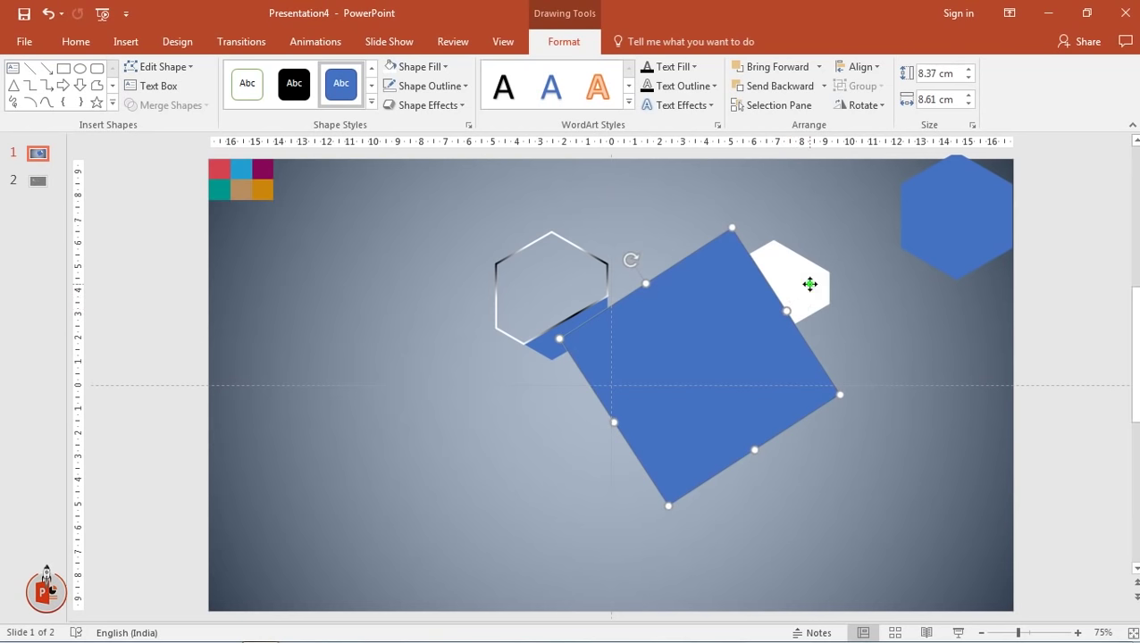
# Subtract the tilted square from the white hexagon and move the resulting shard left
pyautogui.keyDown('shift'); pyautogui.click(809, 283); pyautogui.keyUp('shift')
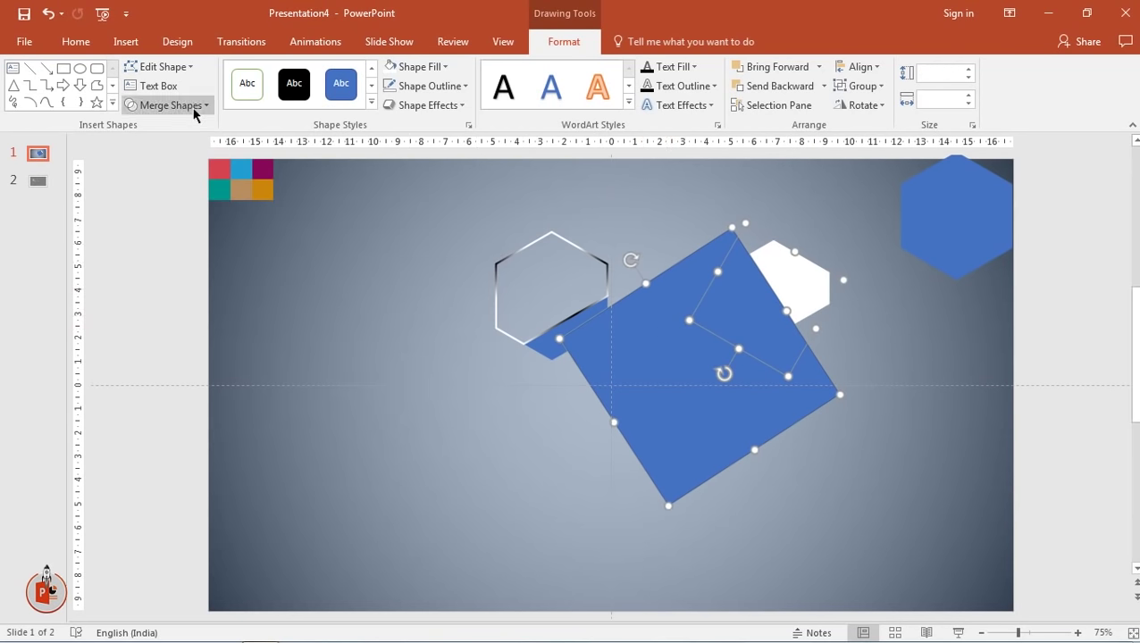
pyautogui.click(196, 108)
pyautogui.click(173, 208)
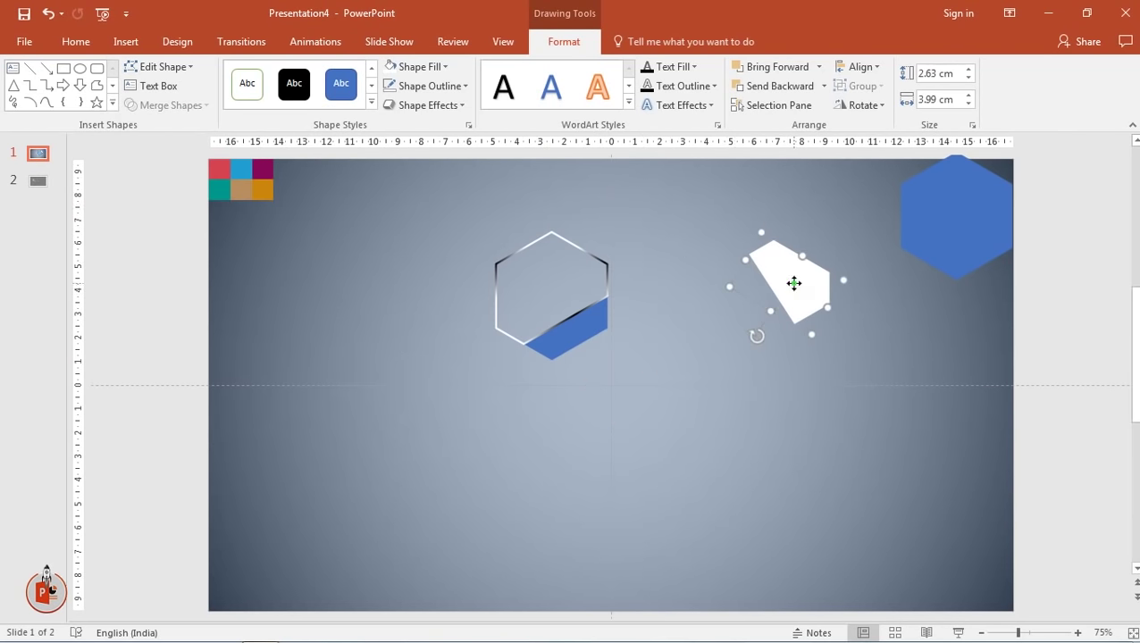
pyautogui.moveTo(794, 282); pyautogui.dragTo(710, 282)
pyautogui.scroll(5, 714, 295)
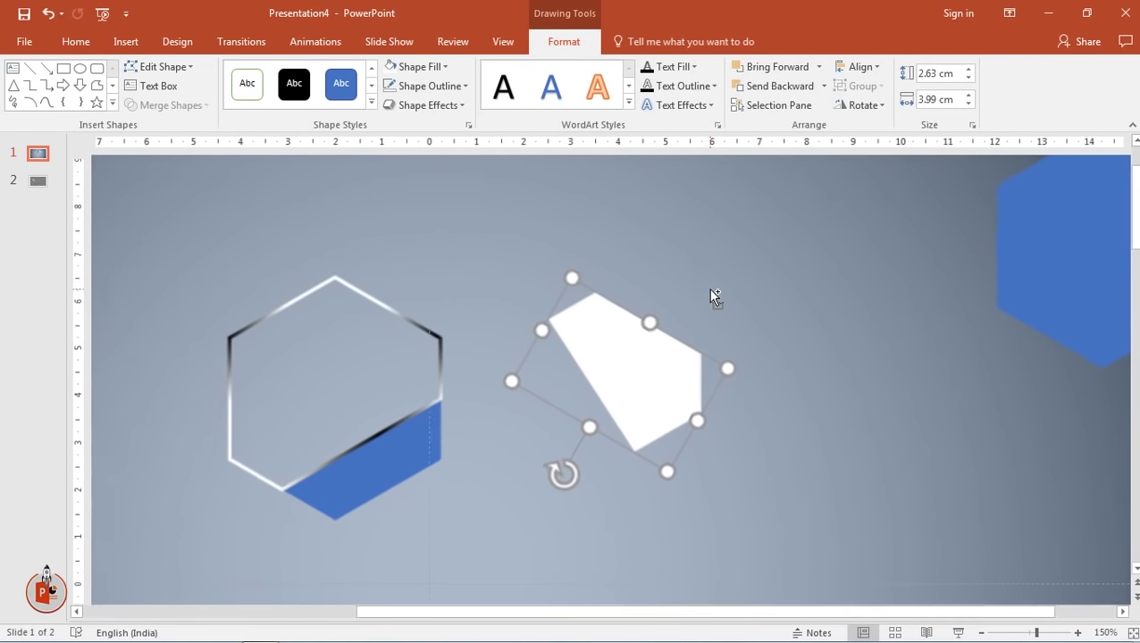
# Give the white shard a gradient fill and delete its 100%, 84% and 44% stops
pyautogui.rightClick(650, 399)
pyautogui.click(674, 384)
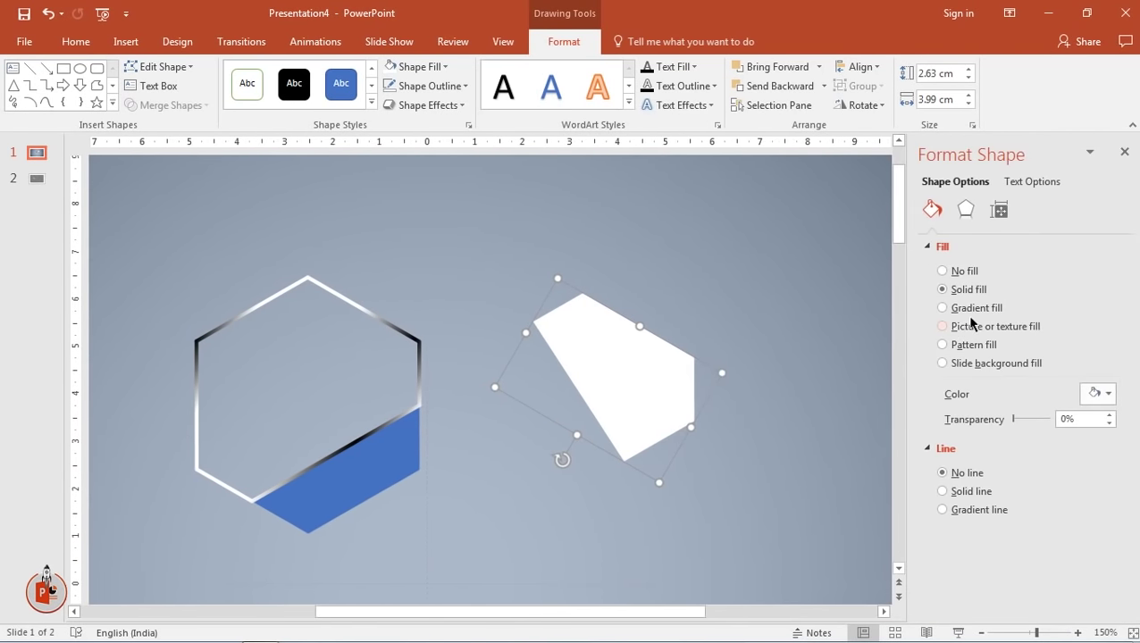
pyautogui.click(974, 308)
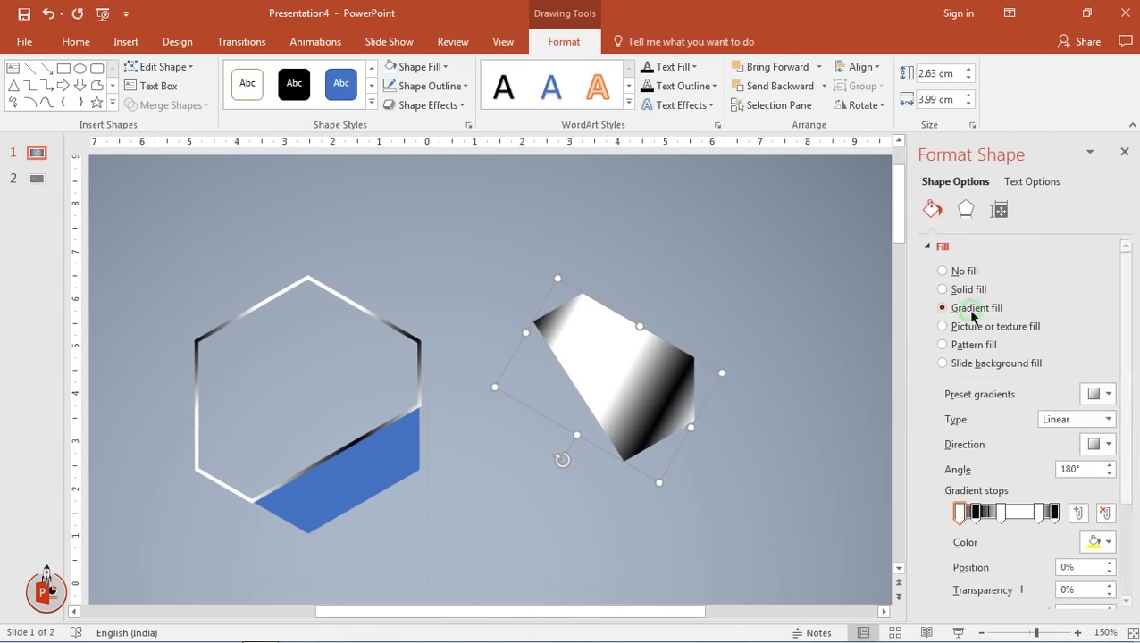
pyautogui.click(1054, 512)
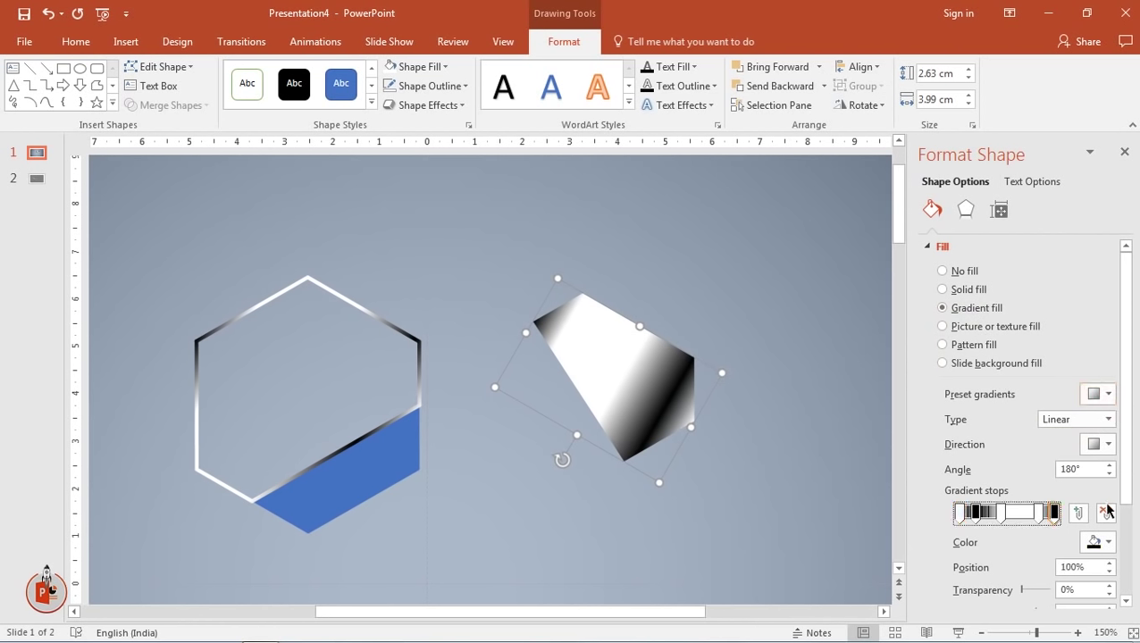
pyautogui.click(1104, 512)
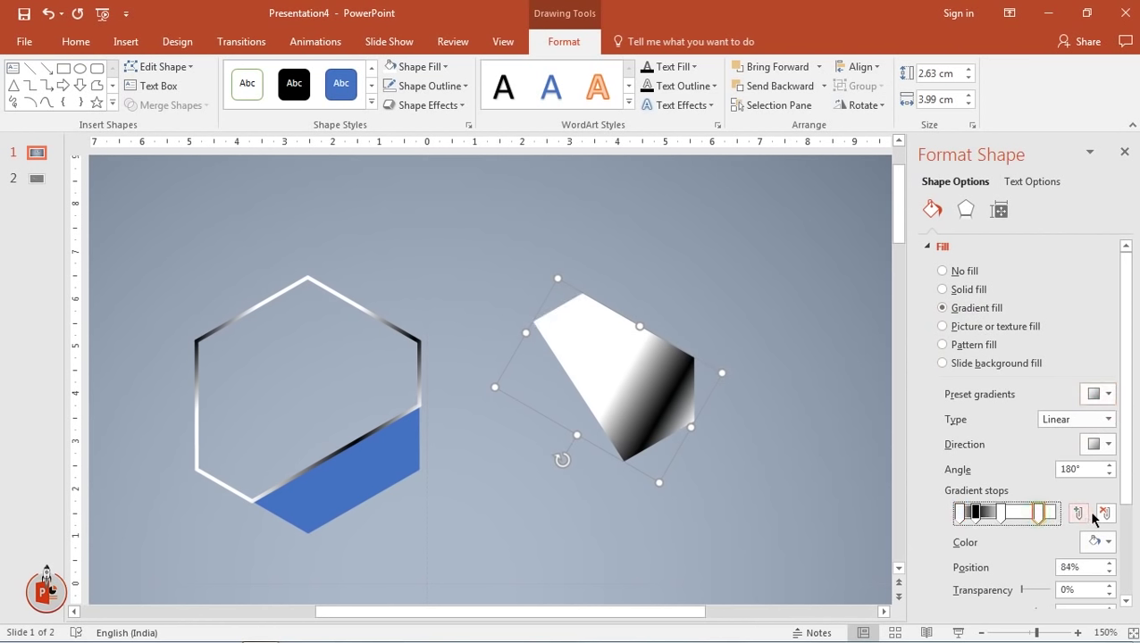
pyautogui.click(1104, 513)
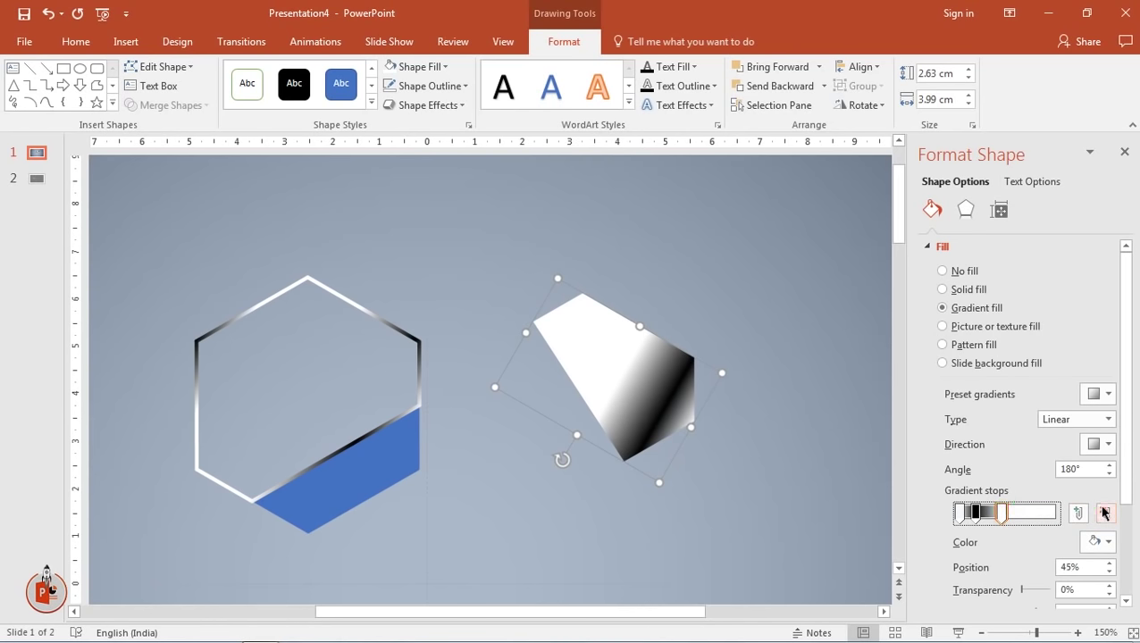
pyautogui.click(1104, 513)
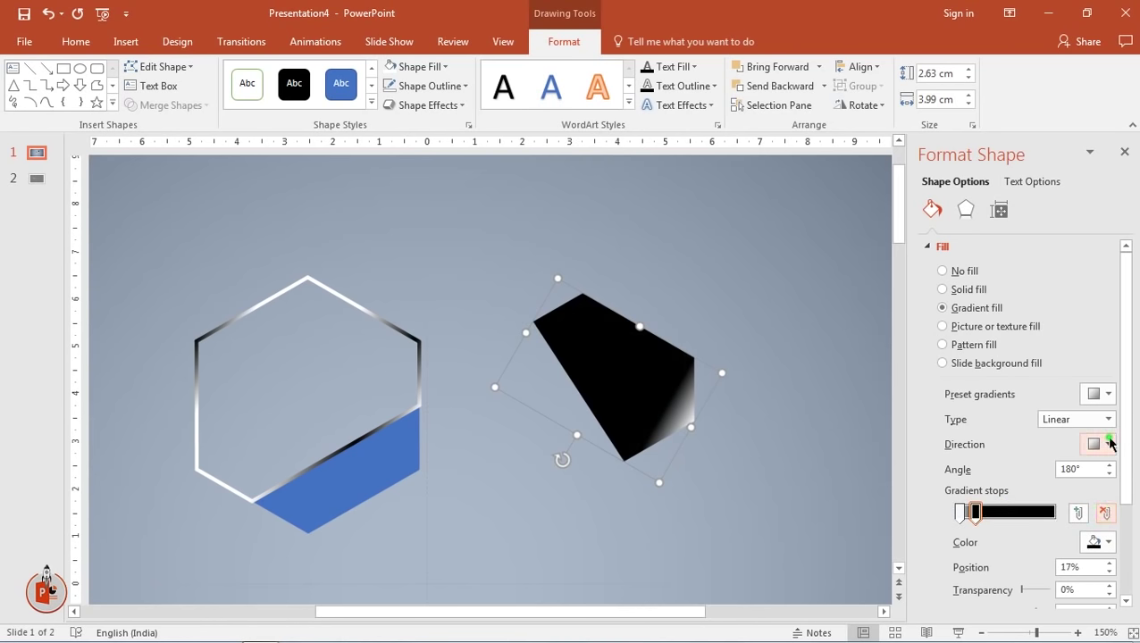
# Make the shard's gradient linear at 60° with the dark stop at 54%
pyautogui.click(1100, 442)
pyautogui.click(1084, 474)
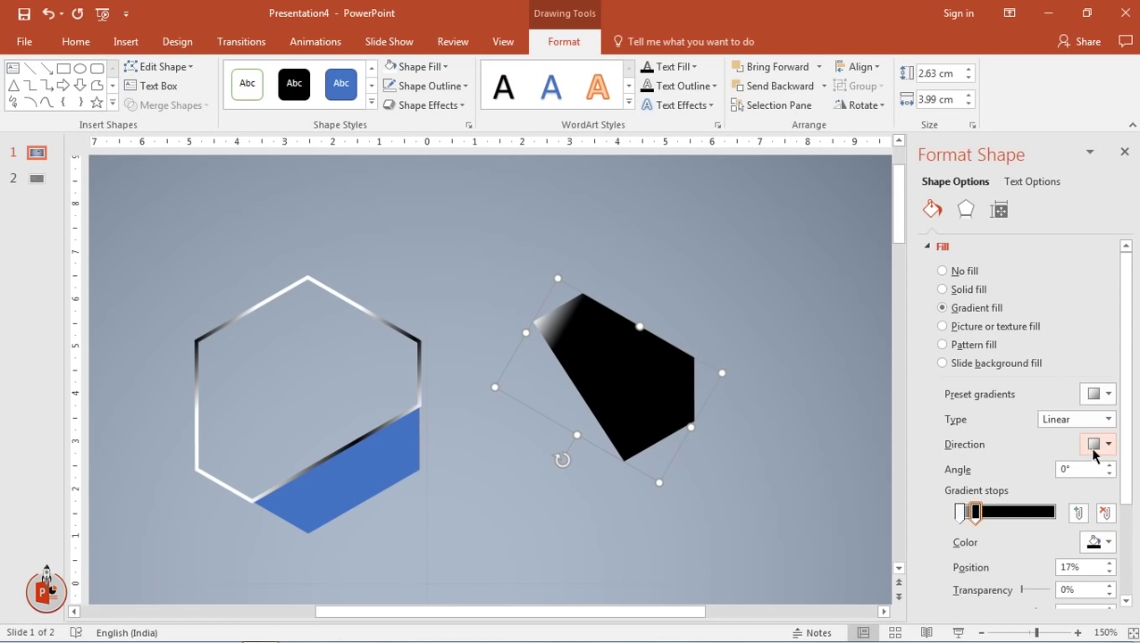
pyautogui.click(1108, 471)
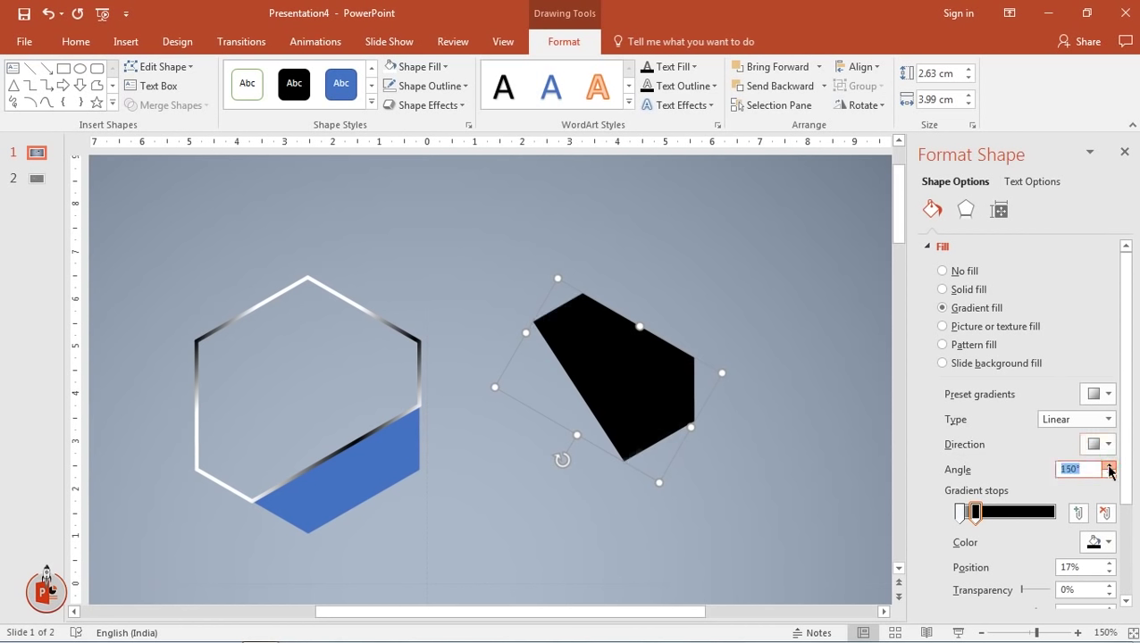
pyautogui.click(1108, 472)
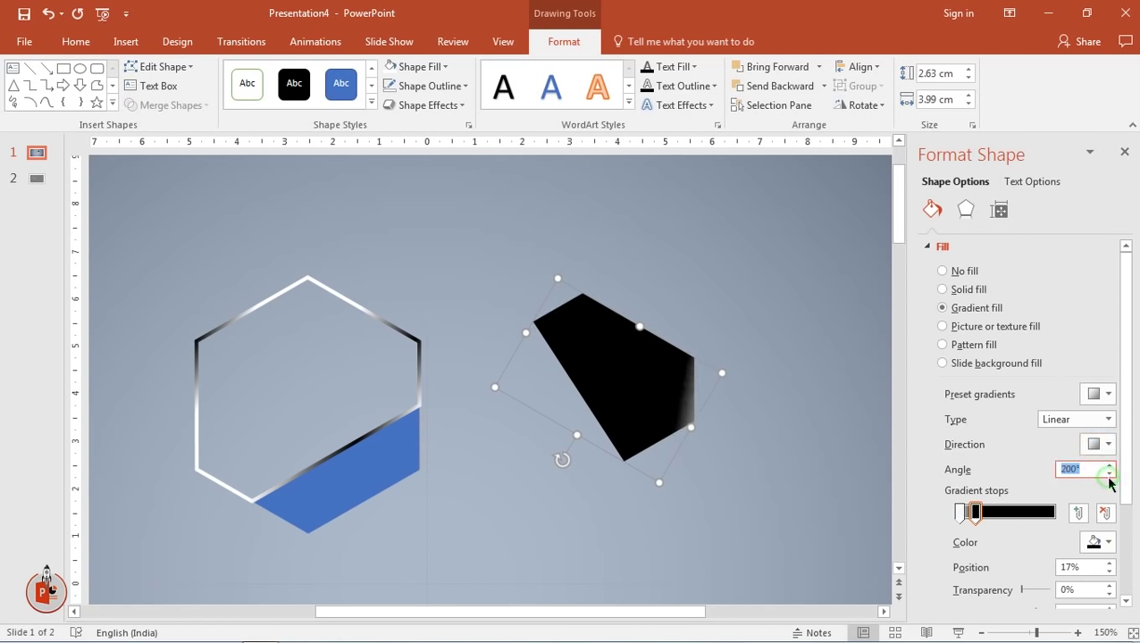
pyautogui.click(1109, 479)
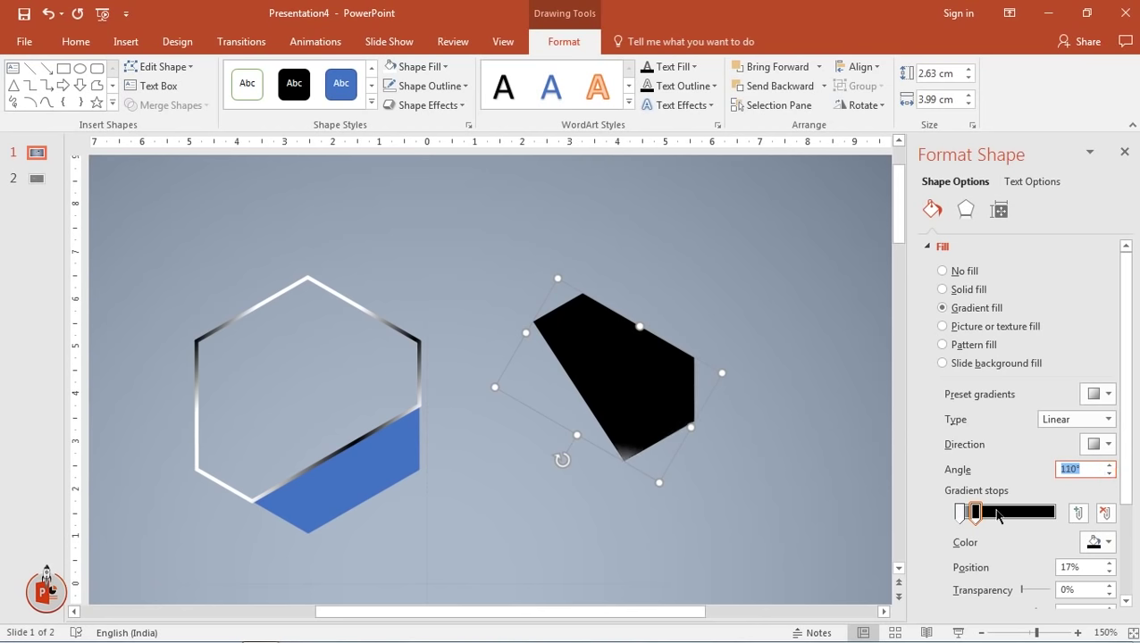
pyautogui.moveTo(980, 516); pyautogui.dragTo(1015, 520)
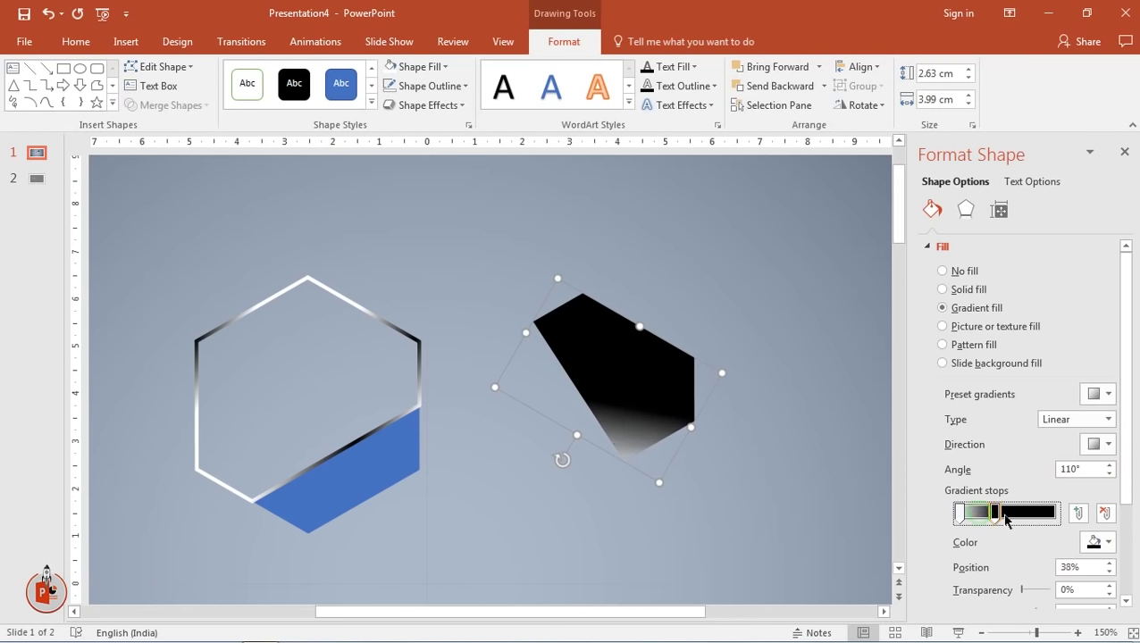
pyautogui.click(1108, 478)
pyautogui.click(1109, 478)
pyautogui.click(1109, 478)
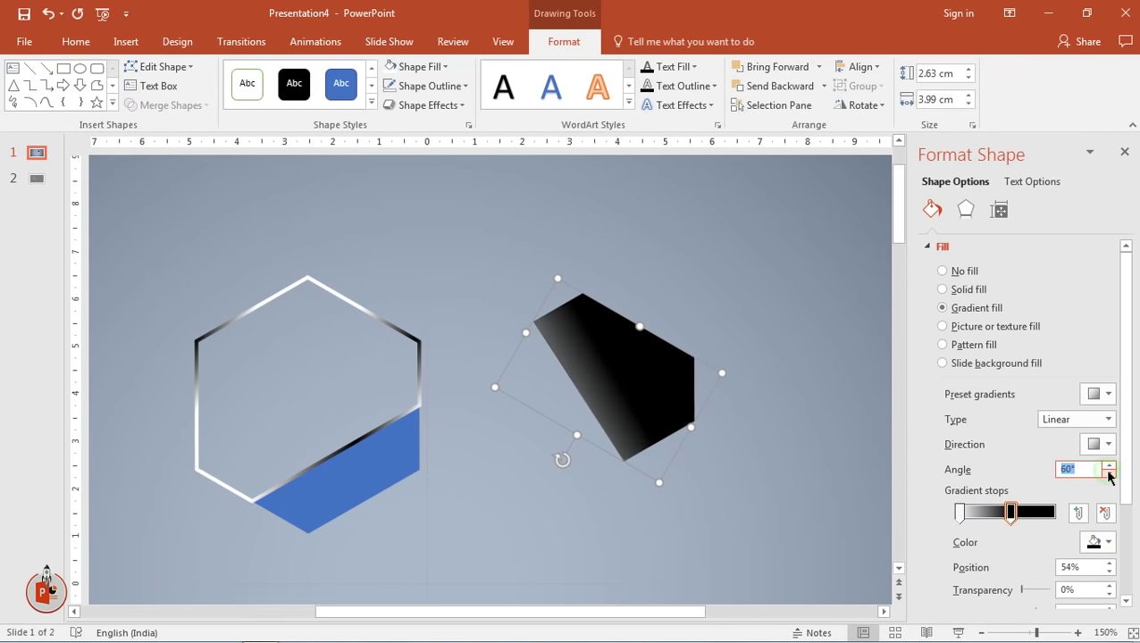
# Make the gradient stop white, 100% transparent, and move it to 66%
pyautogui.click(1099, 542)
pyautogui.click(1007, 397)
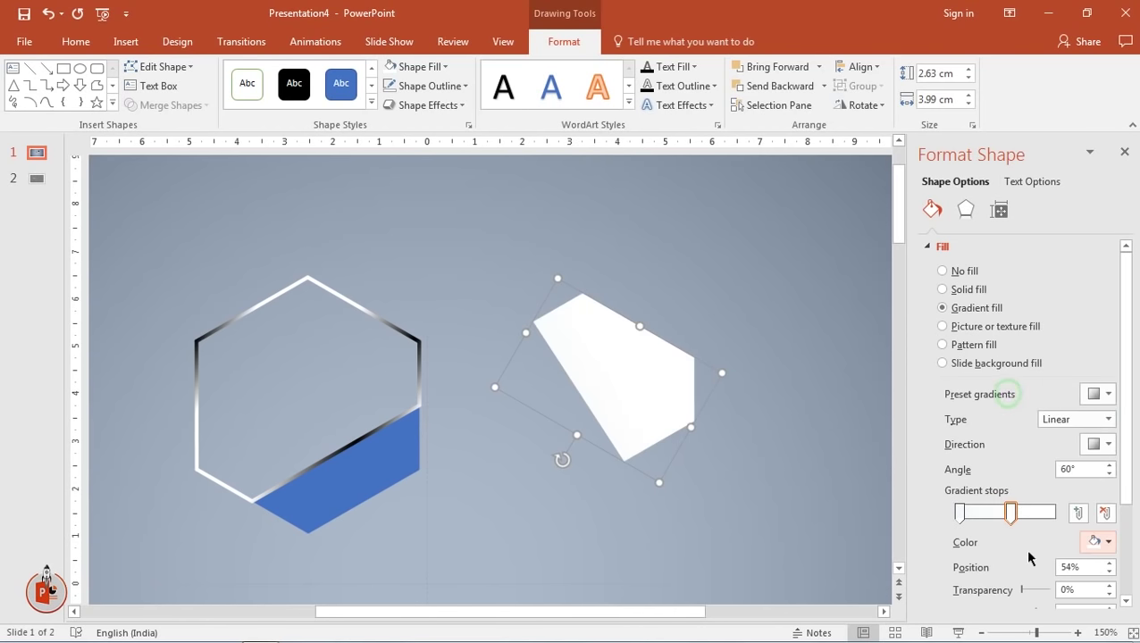
pyautogui.moveTo(1021, 590); pyautogui.dragTo(1060, 591)
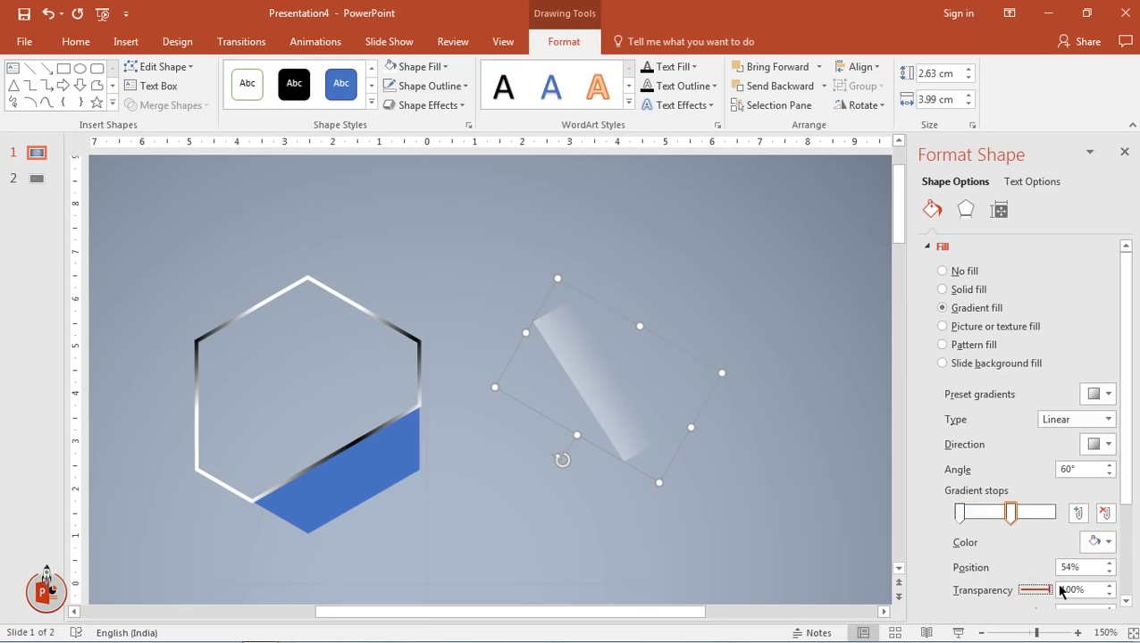
pyautogui.moveTo(1010, 514); pyautogui.dragTo(1019, 516)
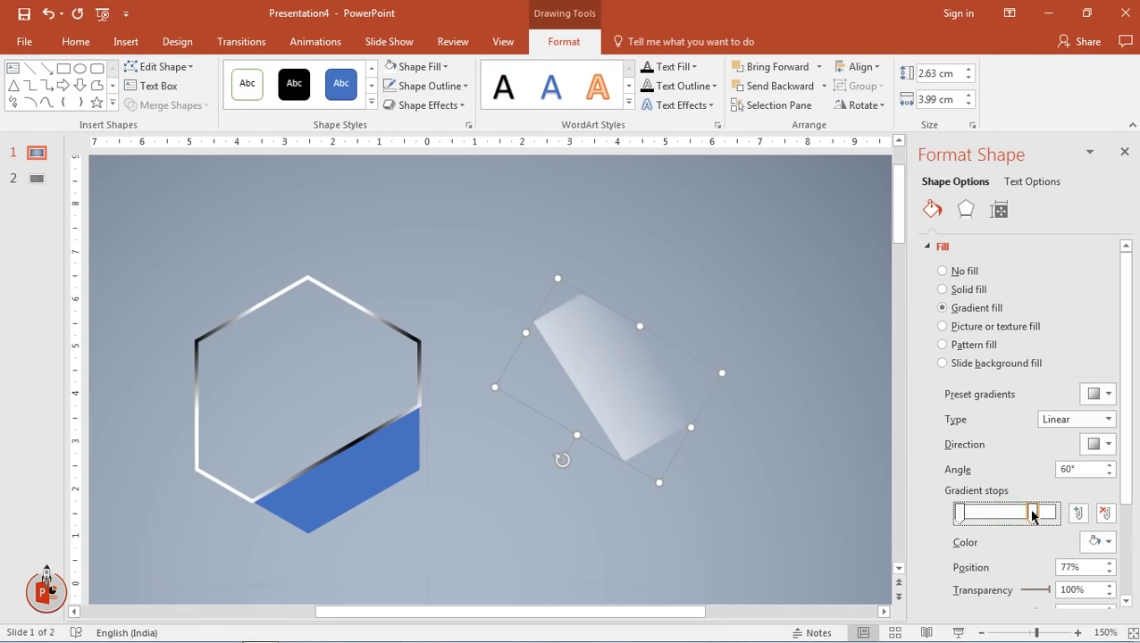
# Set the angle to 80°, make the 0% stop partly transparent, and lay the shard on the hexagon
pyautogui.click(1108, 475)
pyautogui.click(1108, 464)
pyautogui.click(1109, 465)
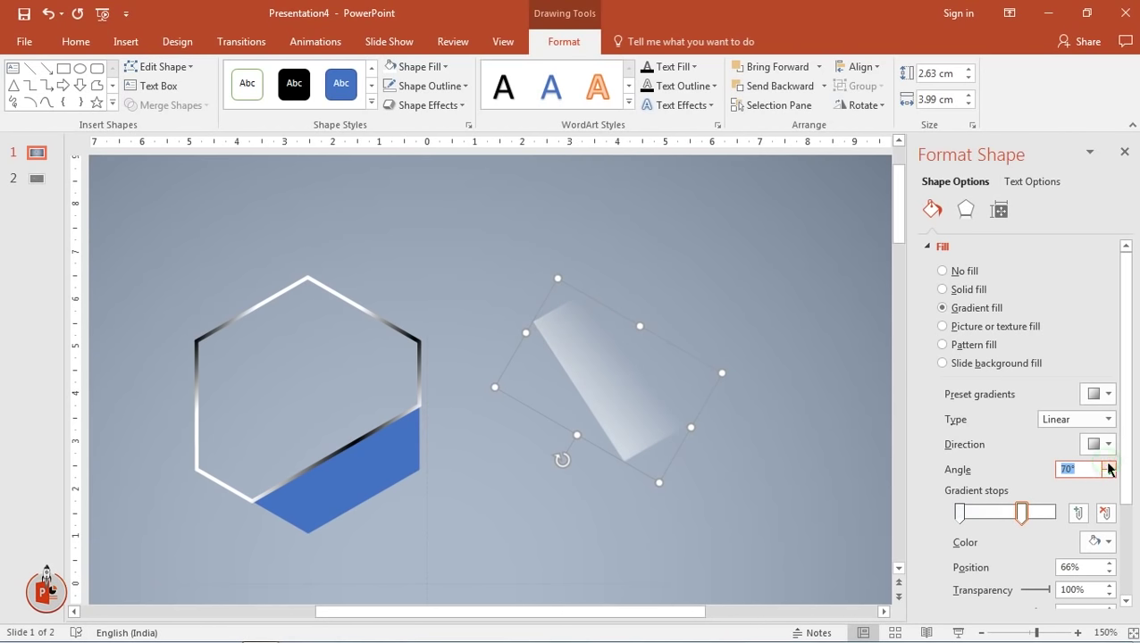
pyautogui.click(1108, 464)
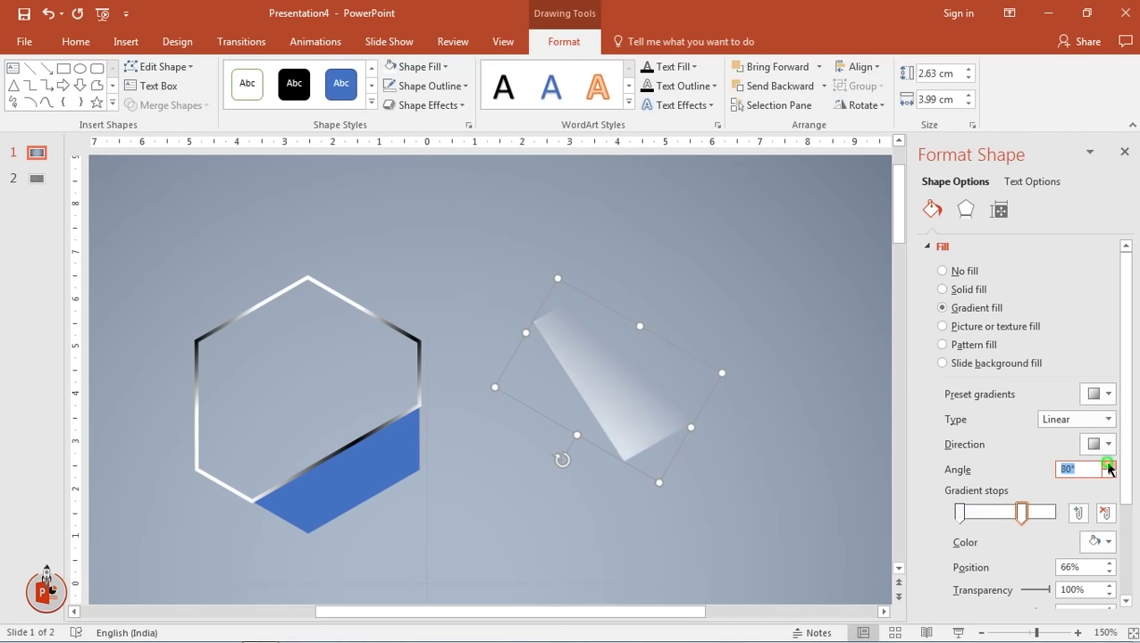
pyautogui.click(1047, 590)
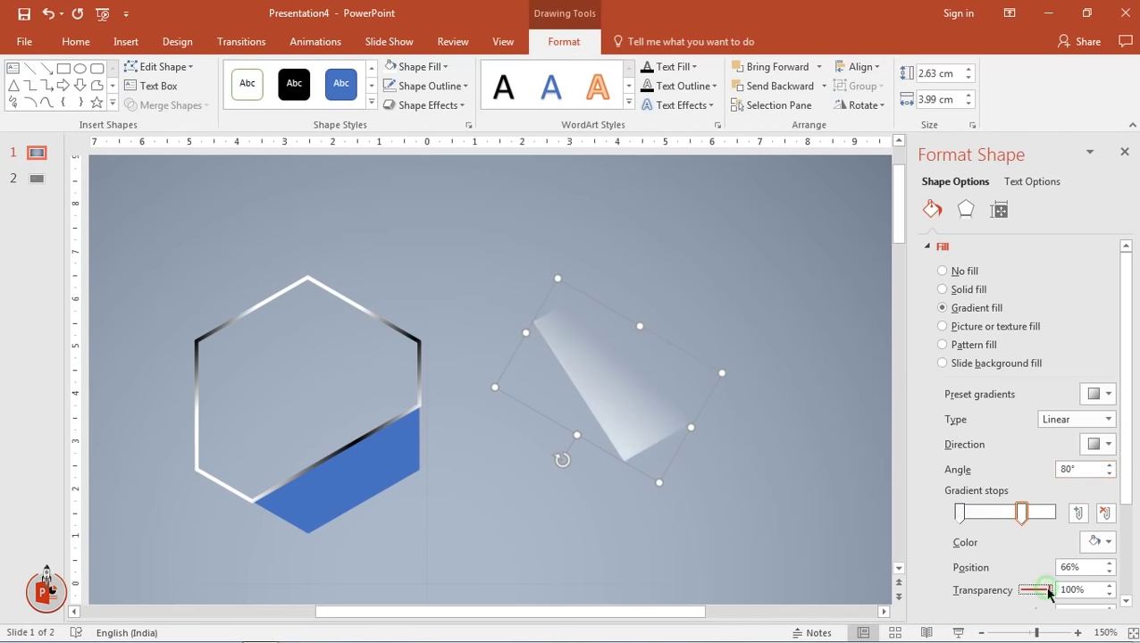
pyautogui.click(959, 512)
pyautogui.moveTo(1024, 592); pyautogui.dragTo(1037, 591)
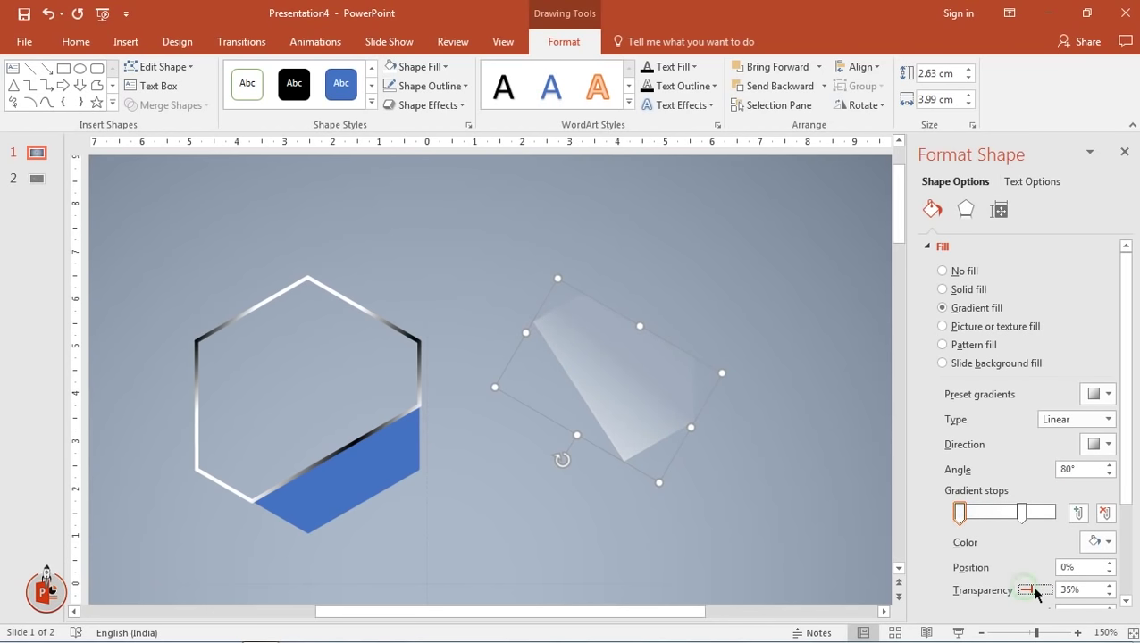
pyautogui.moveTo(581, 351); pyautogui.dragTo(349, 373)
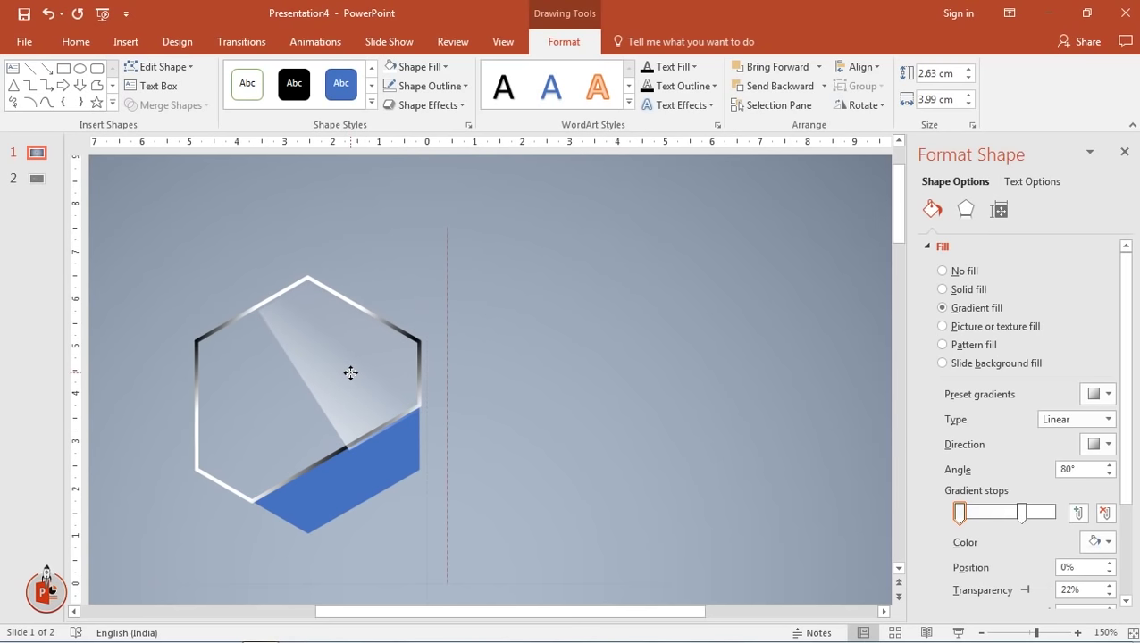
# Nudge the glass shard slightly left and down so it fits inside the hexagon's upper outline
pyautogui.moveTo(350, 372); pyautogui.dragTo(346, 374)
pyautogui.scroll(10, 346, 373)
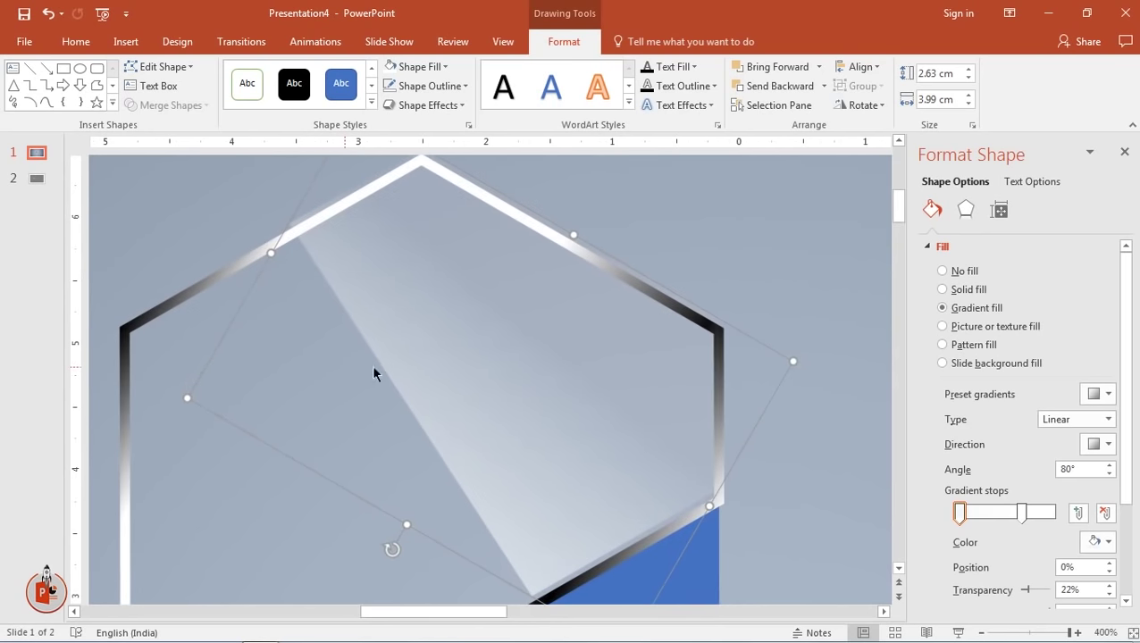
pyautogui.moveTo(451, 355); pyautogui.dragTo(451, 361)
pyautogui.click(674, 242)
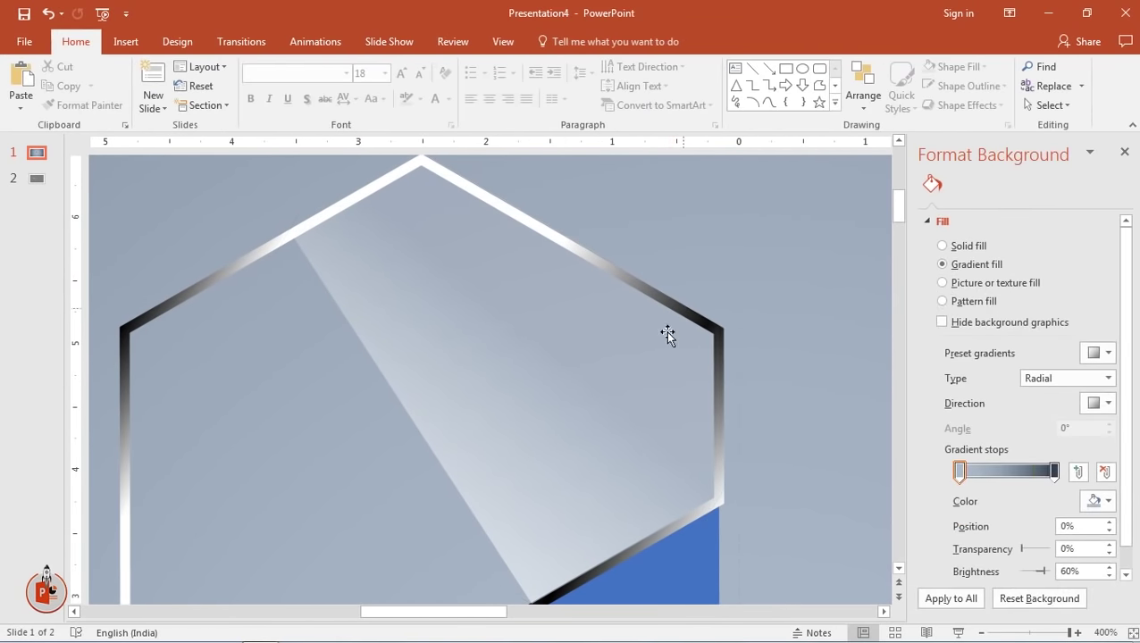
pyautogui.click(588, 360)
pyautogui.hotkey('ctrl', 'z')
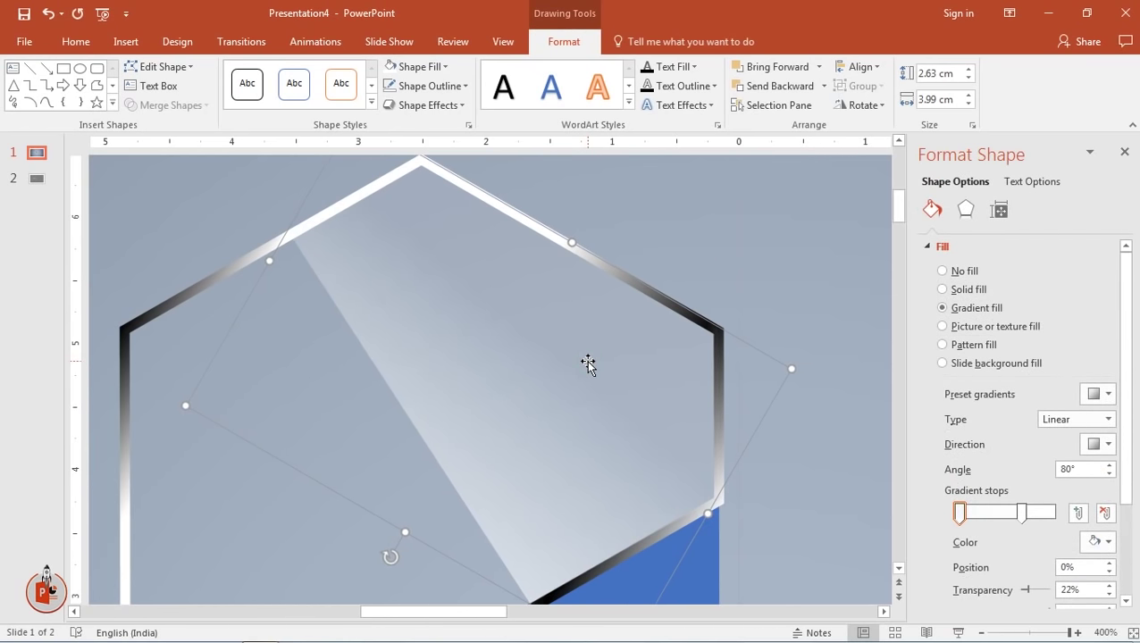
pyautogui.moveTo(546, 347); pyautogui.dragTo(543, 349)
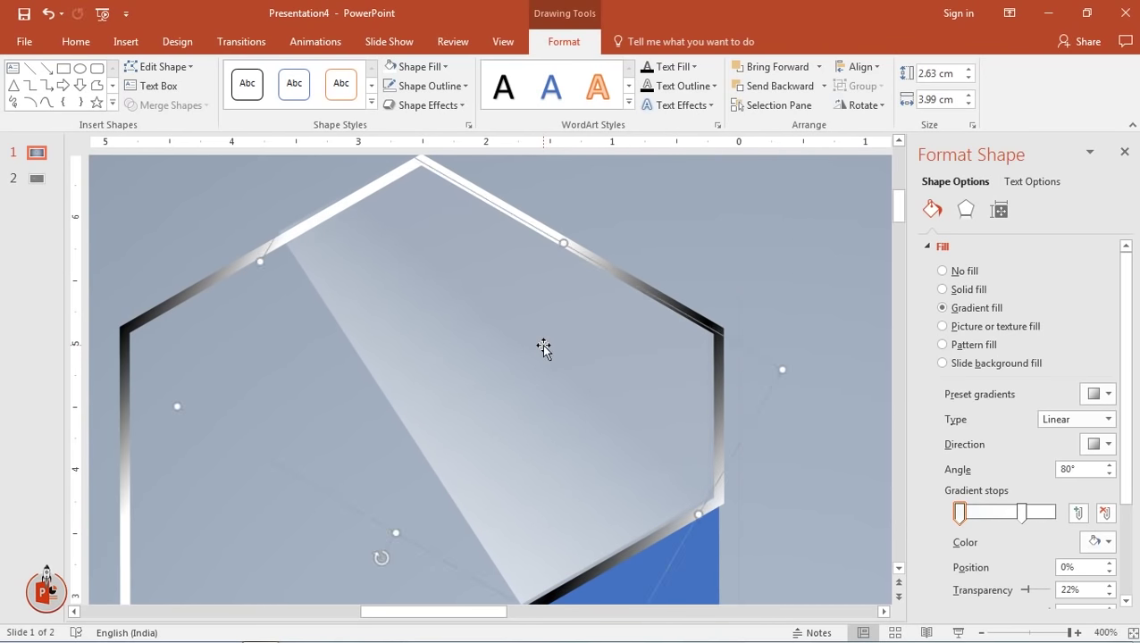
pyautogui.press('Down')
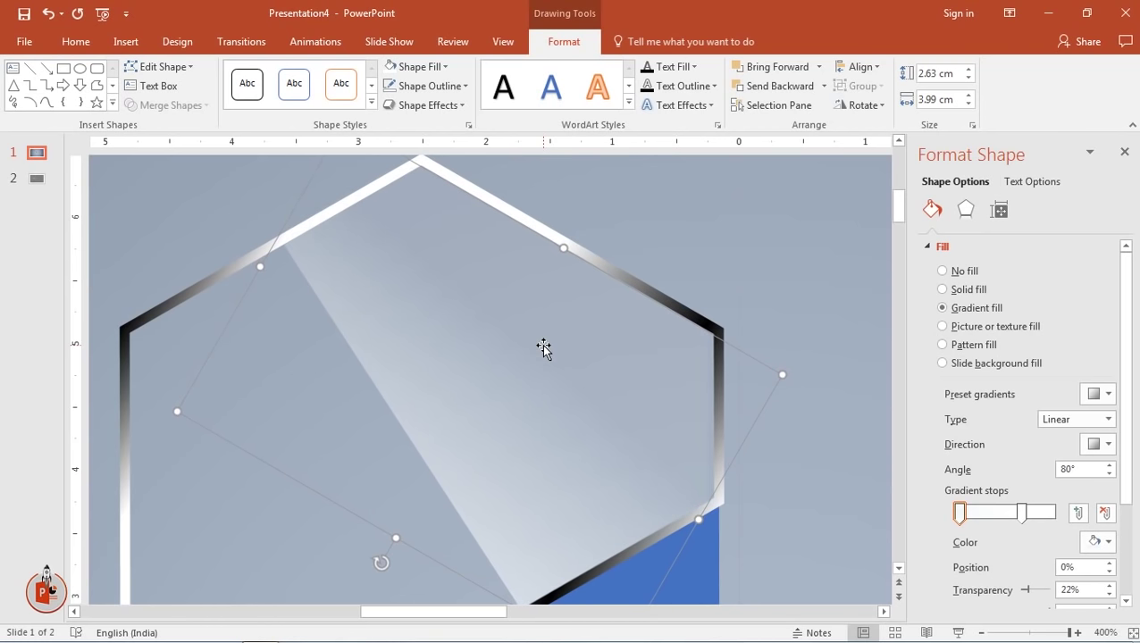
pyautogui.click(773, 289)
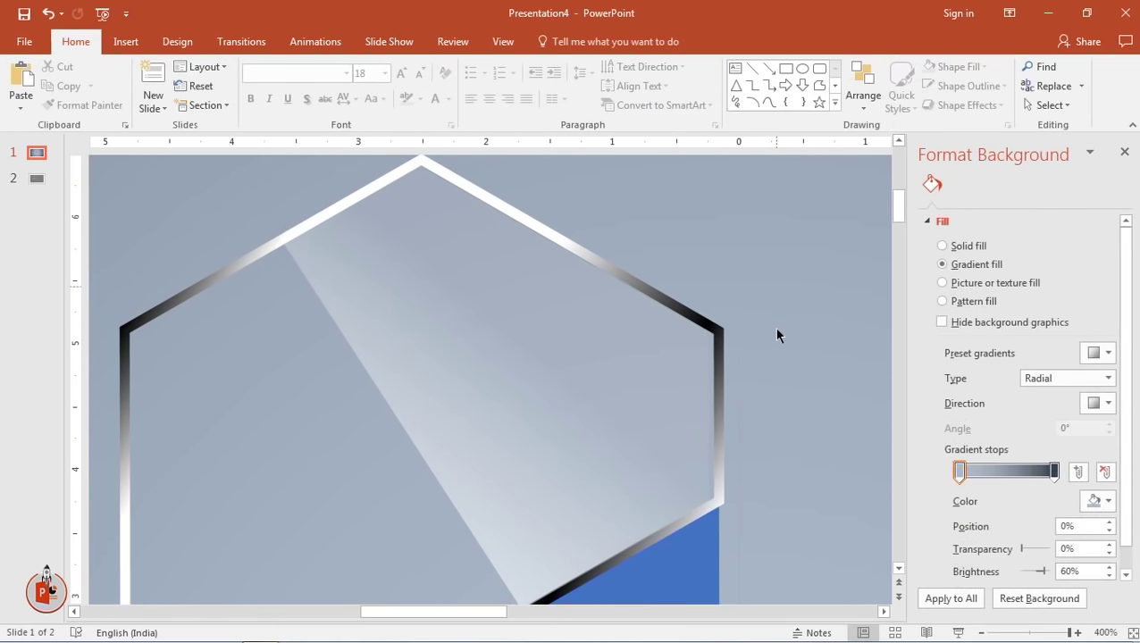
pyautogui.keyDown('ctrl'); pyautogui.scroll(-5, 776, 335); pyautogui.keyUp('ctrl')
pyautogui.keyDown('ctrl'); pyautogui.scroll(-5, 776, 335); pyautogui.keyUp('ctrl')
# Move the glass shard's transparent gradient stop to 81% and close the pane
pyautogui.keyDown('ctrl'); pyautogui.scroll(-2, 775, 336); pyautogui.keyUp('ctrl')
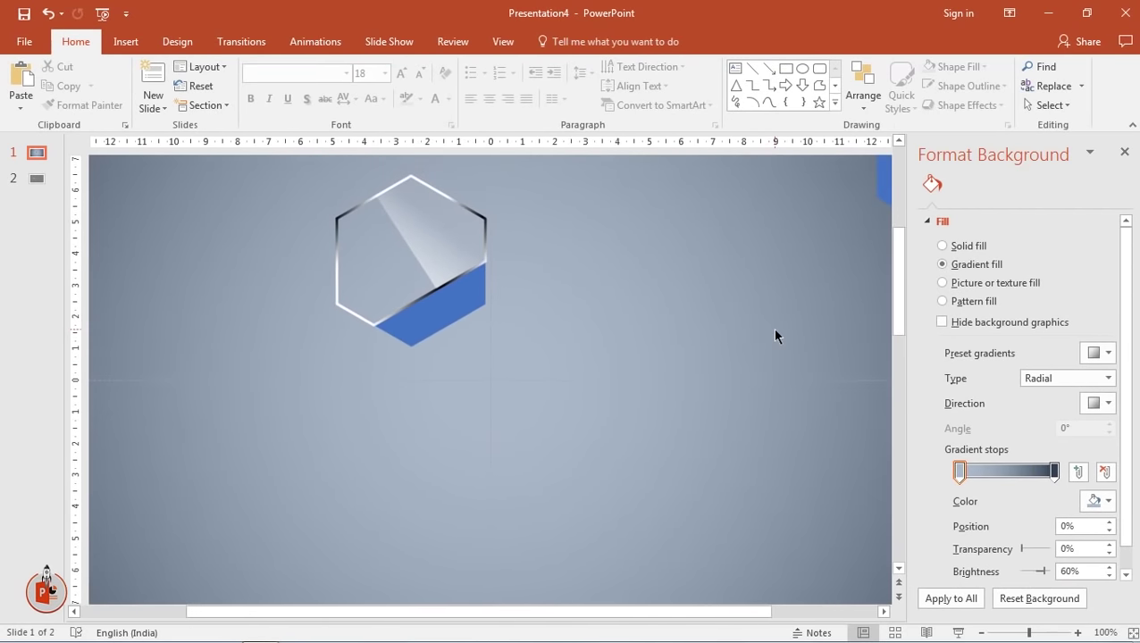
pyautogui.click(465, 235)
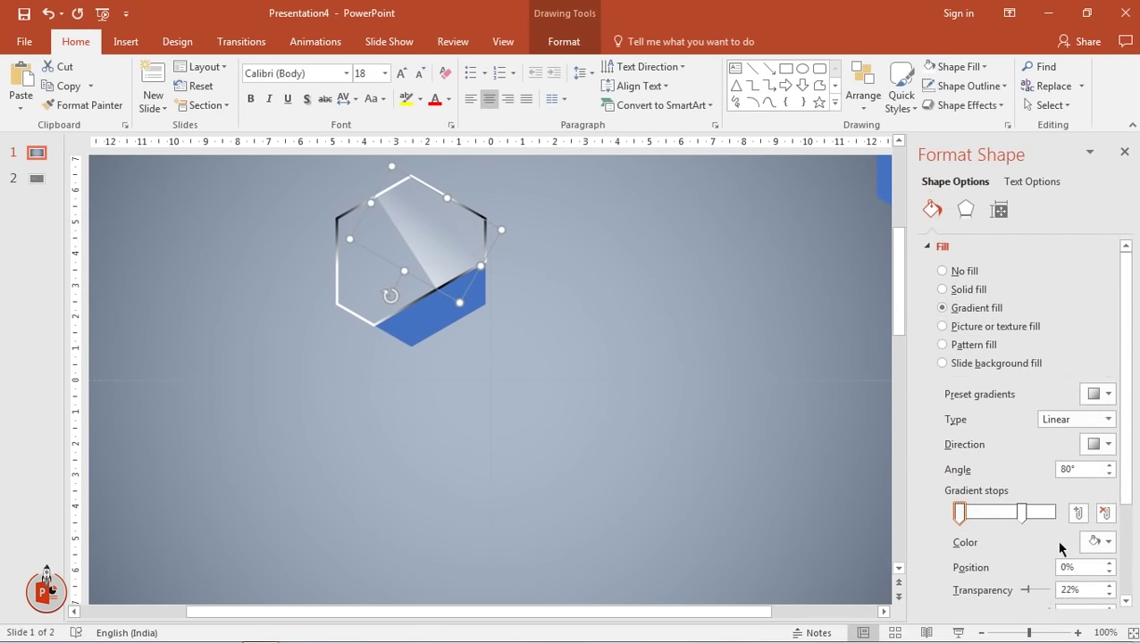
pyautogui.moveTo(1023, 515); pyautogui.dragTo(1039, 515)
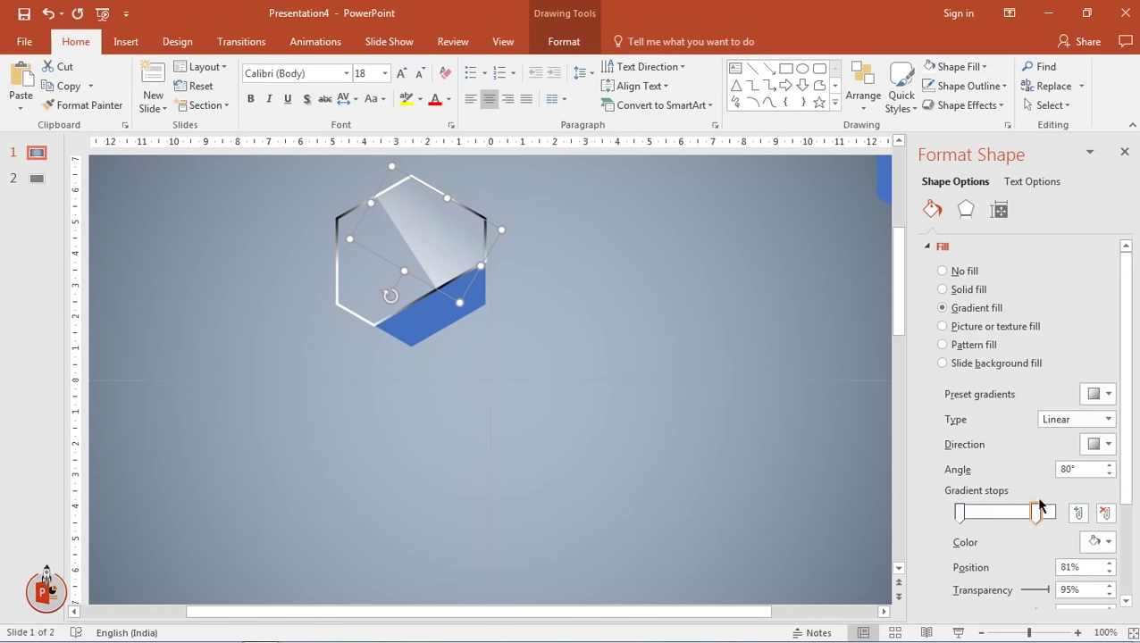
pyautogui.click(1125, 152)
pyautogui.click(801, 365)
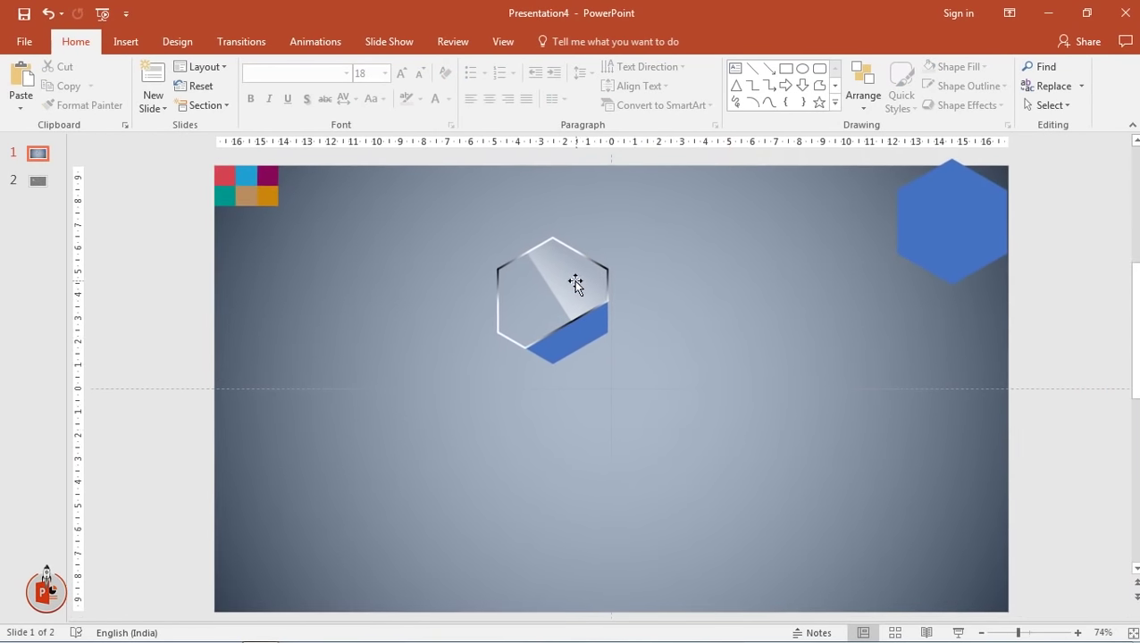
pyautogui.click(575, 284)
pyautogui.click(751, 348)
# Switch the blue lower band to a gradient fill with its second stop at the end
pyautogui.click(577, 338)
pyautogui.rightClick(578, 338)
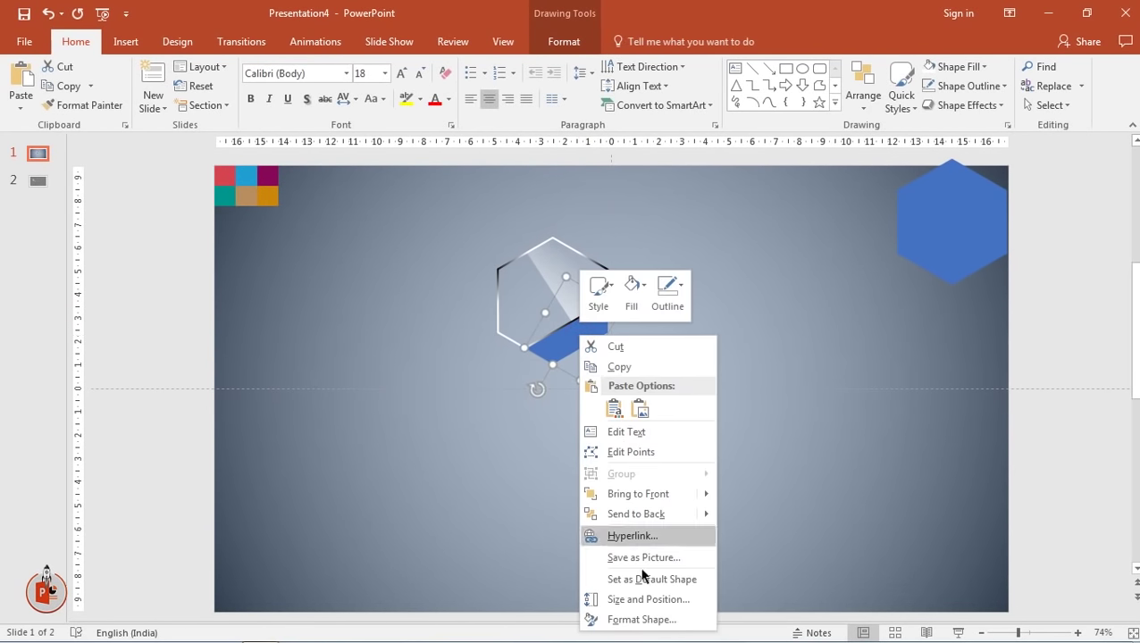
pyautogui.click(632, 617)
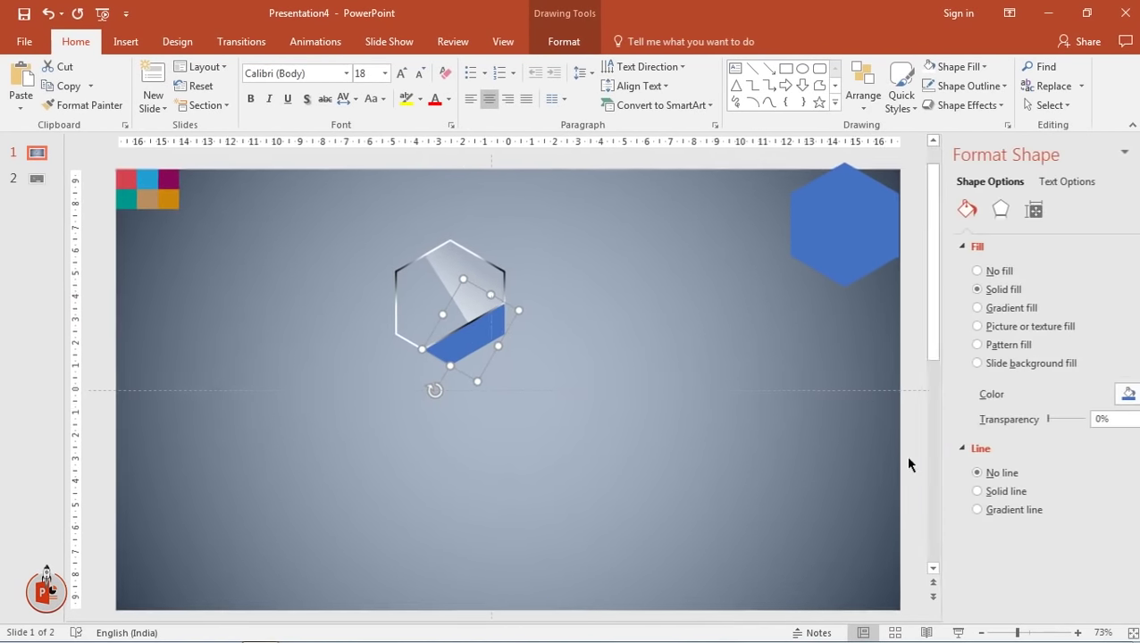
pyautogui.click(976, 308)
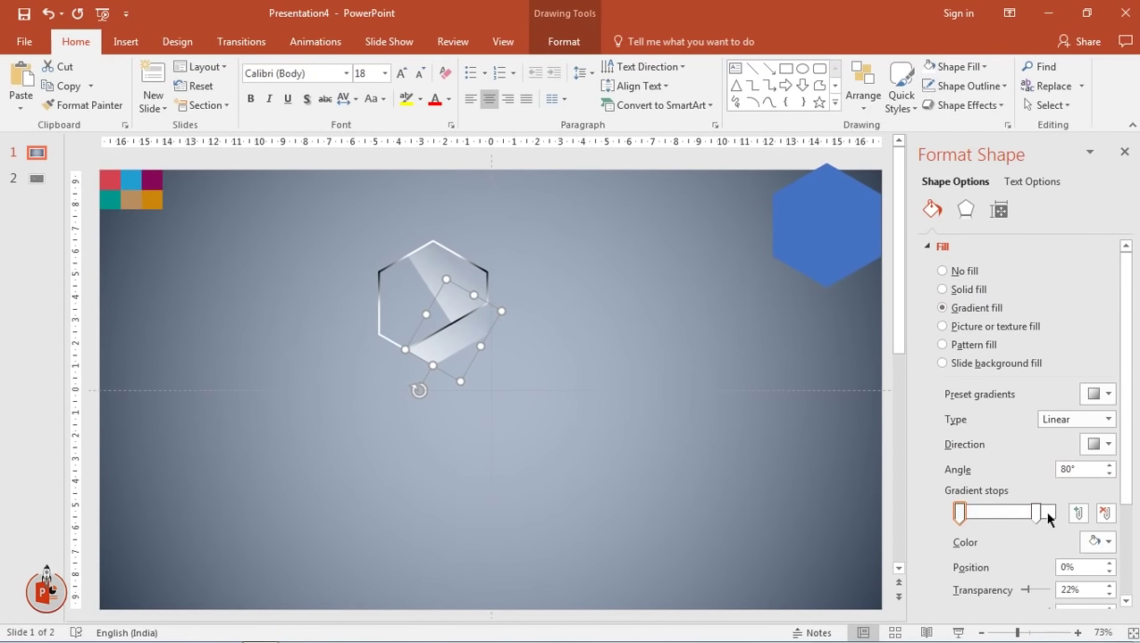
pyautogui.moveTo(1035, 511); pyautogui.dragTo(1054, 512)
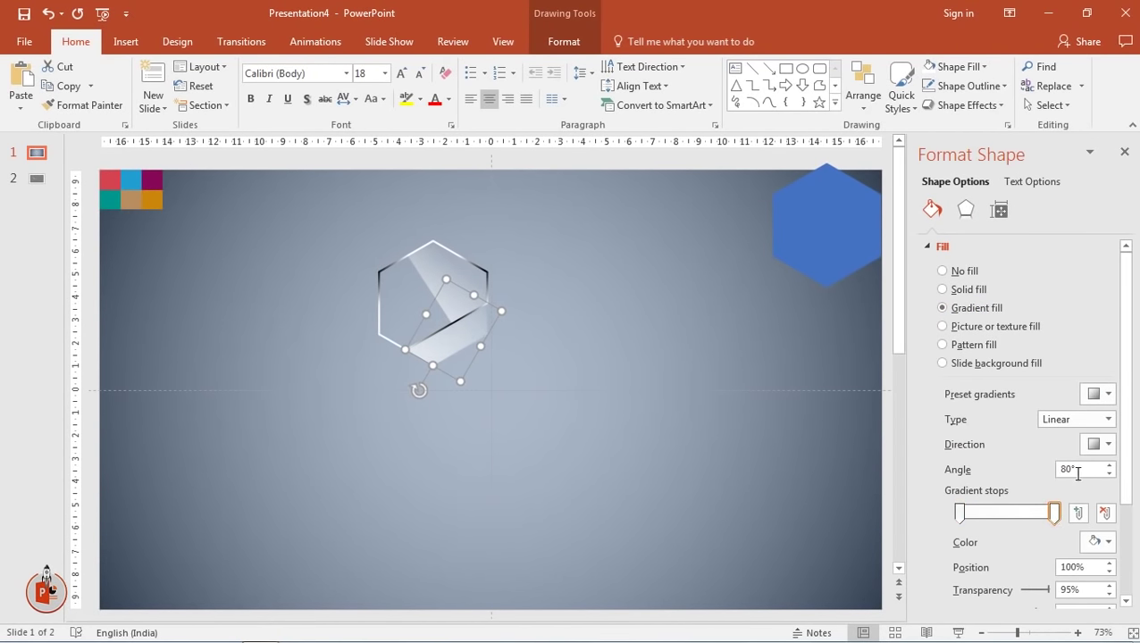
pyautogui.click(1108, 444)
pyautogui.click(1118, 476)
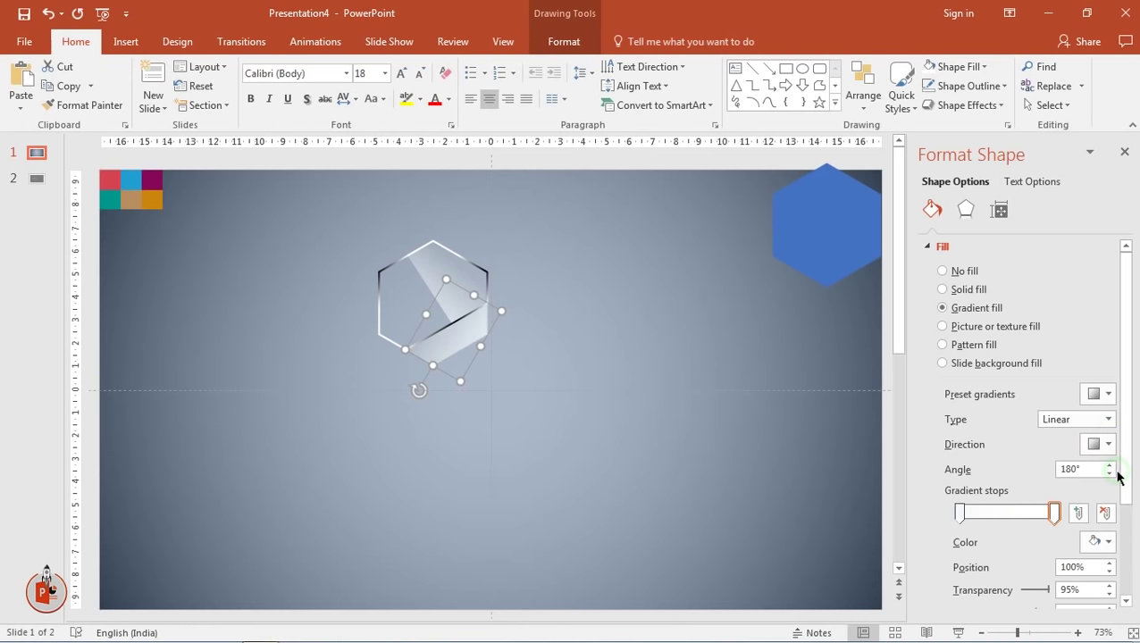
# Set both band gradient stops to the red sampled from the slide with the eyedropper
pyautogui.click(961, 514)
pyautogui.click(1102, 542)
pyautogui.click(1045, 520)
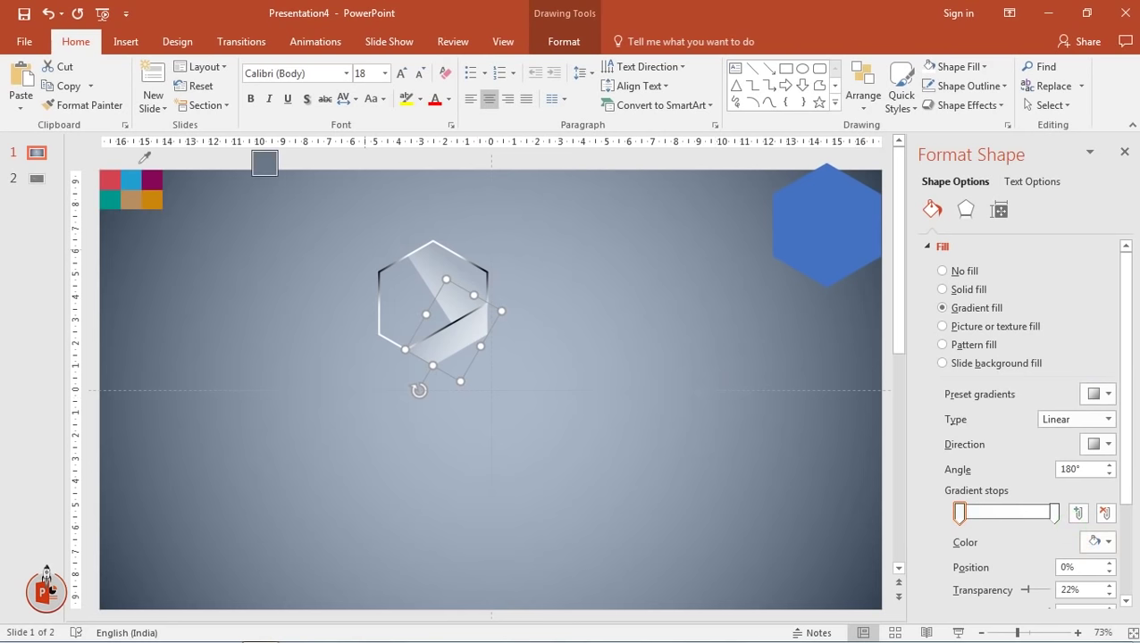
pyautogui.click(115, 173)
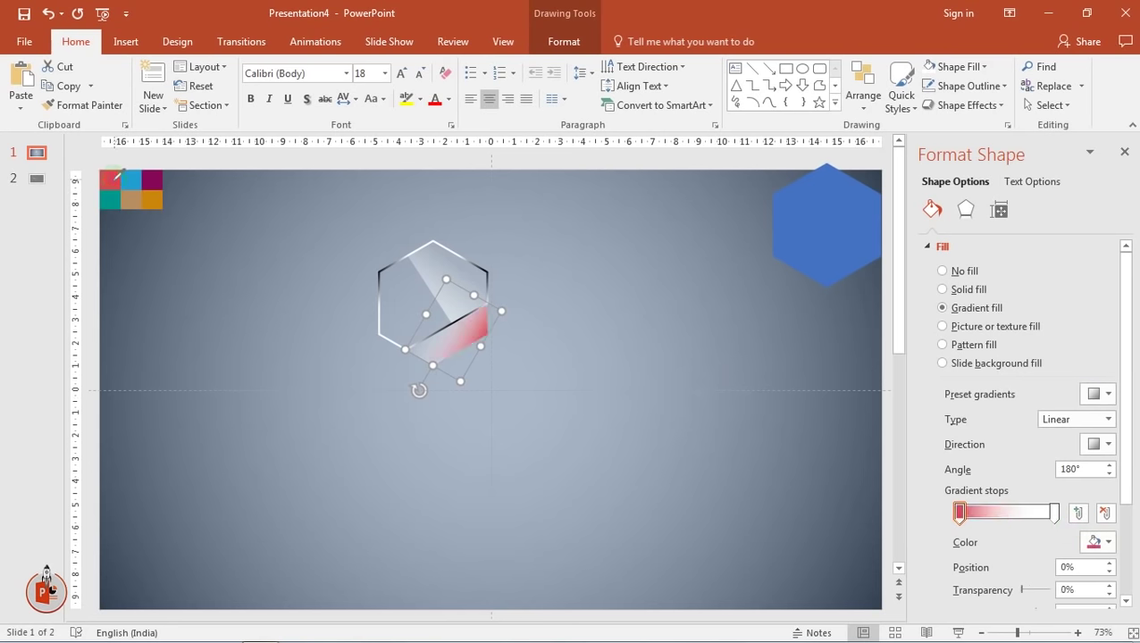
pyautogui.click(1054, 513)
pyautogui.click(1098, 542)
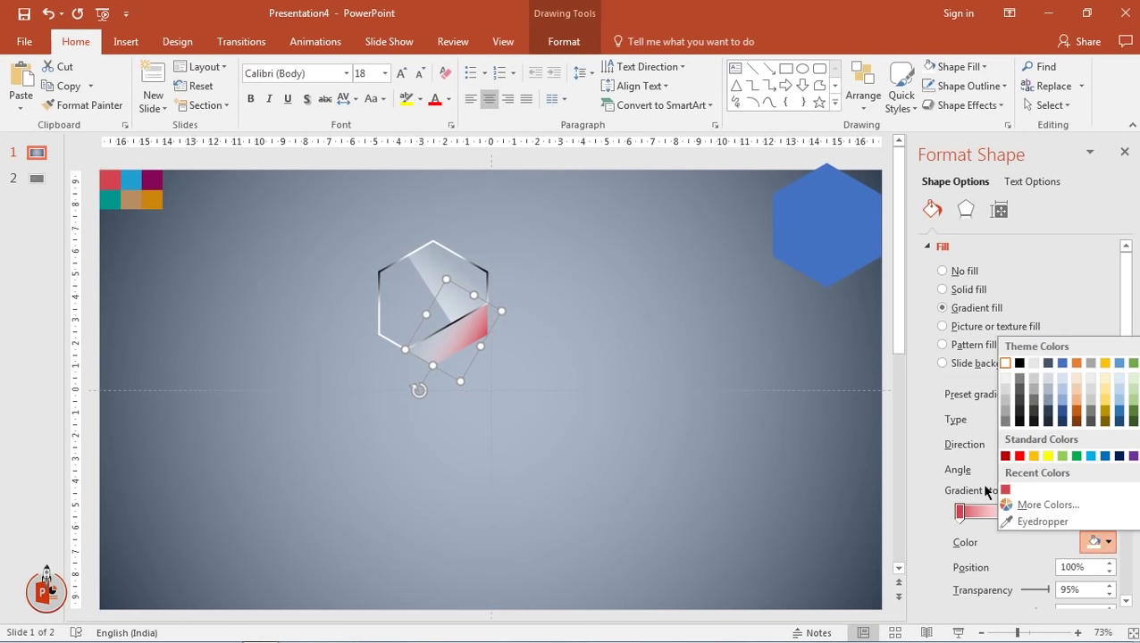
pyautogui.click(1006, 489)
# Darken the second stop to deep red and set a linear 0° gradient direction
pyautogui.click(1068, 505)
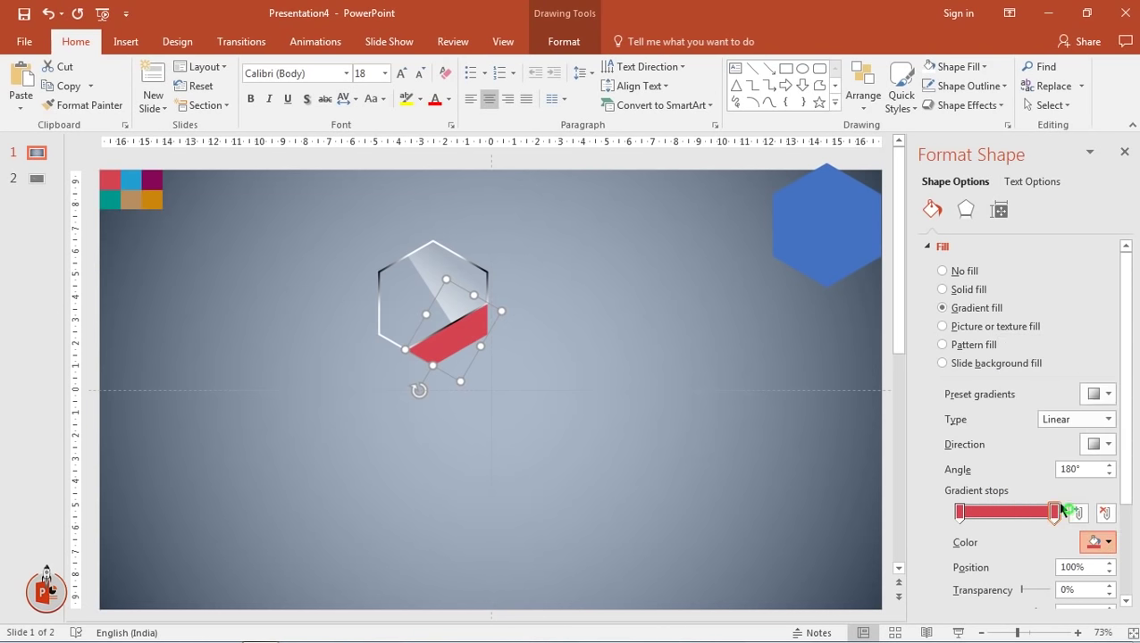
pyautogui.moveTo(613, 267); pyautogui.dragTo(616, 291)
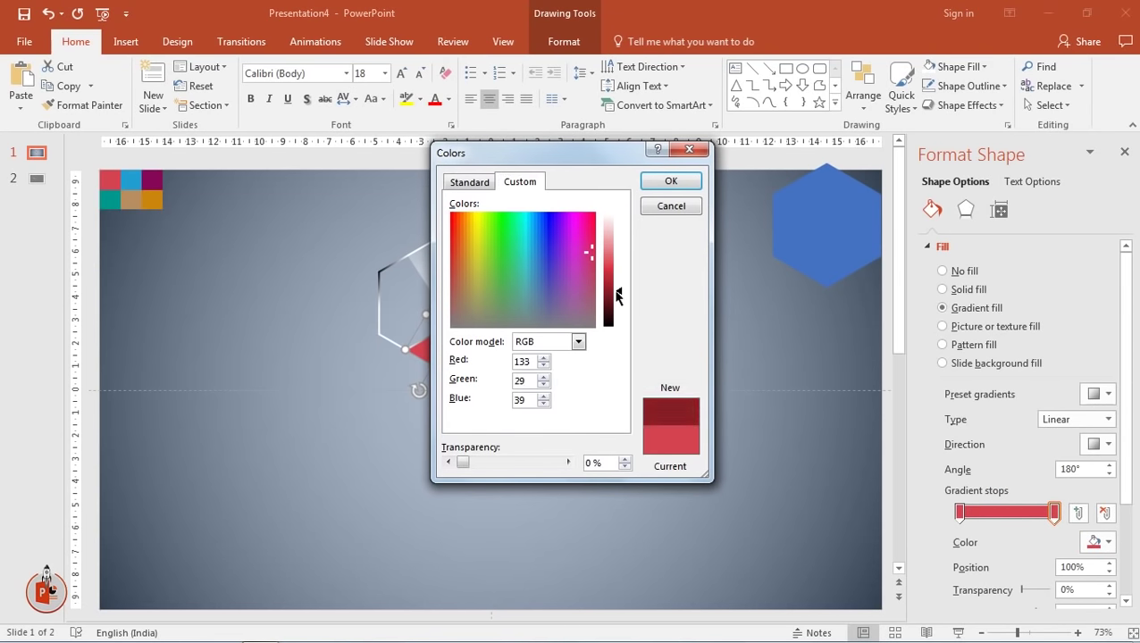
pyautogui.click(646, 185)
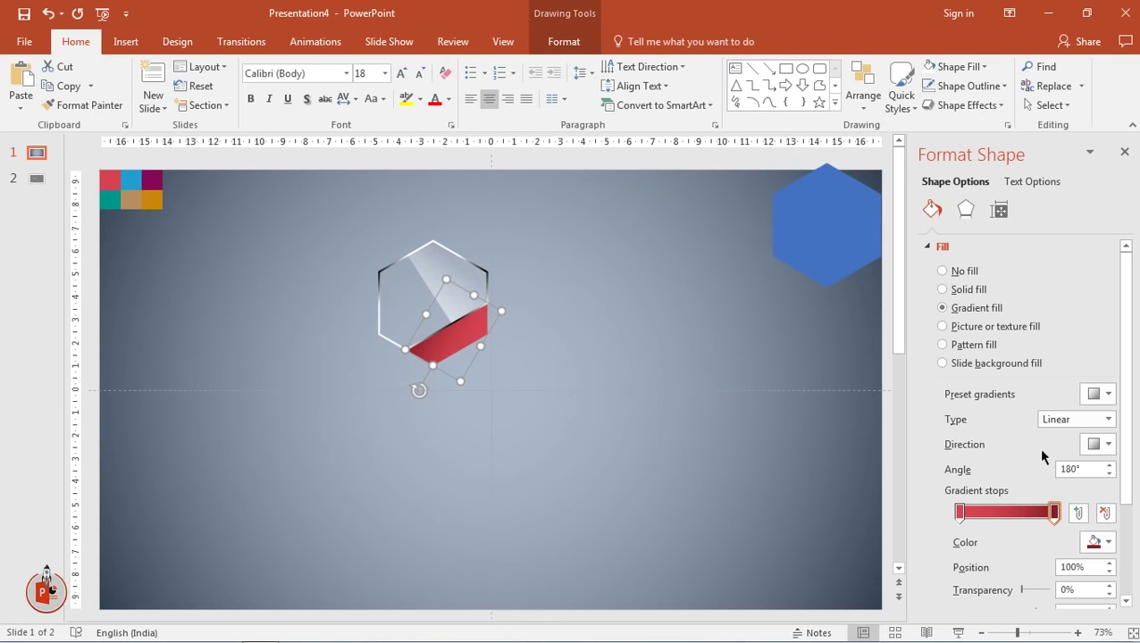
pyautogui.click(1099, 443)
pyautogui.click(1091, 466)
pyautogui.click(1124, 152)
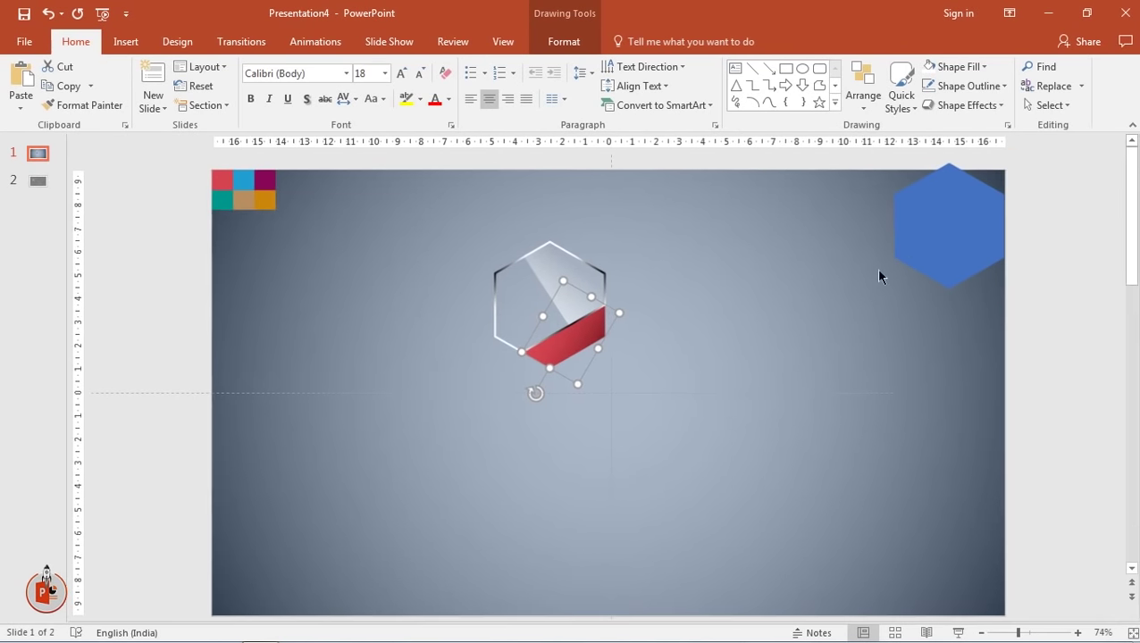
pyautogui.click(744, 380)
# Group all the parts of the hexagon together
pyautogui.moveTo(427, 220); pyautogui.dragTo(675, 430)
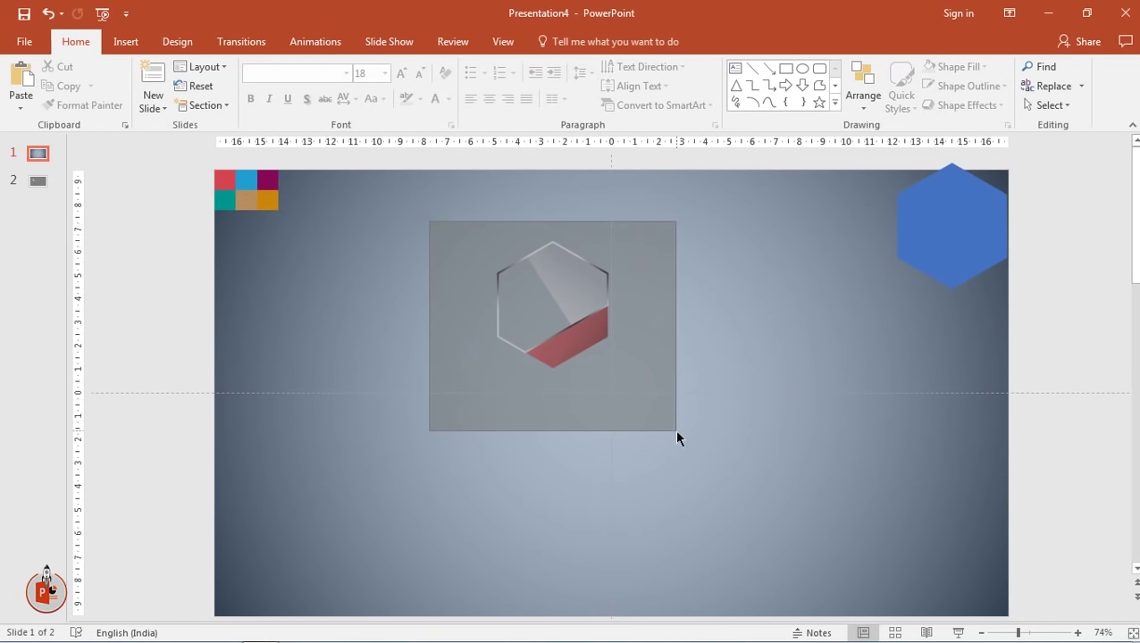
pyautogui.rightClick(564, 346)
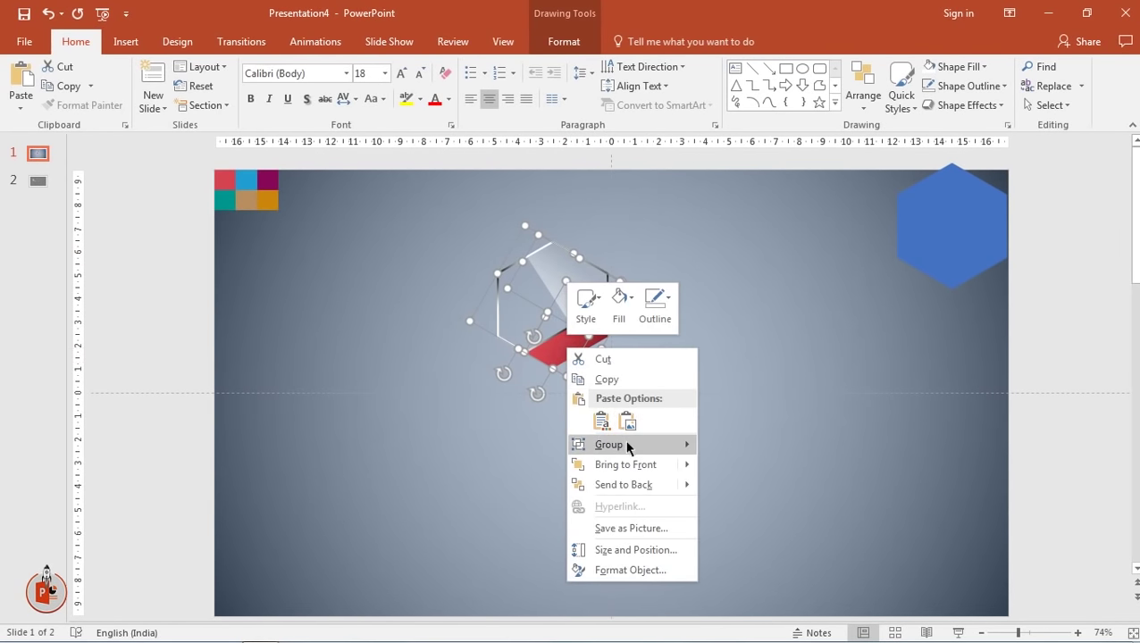
pyautogui.moveTo(631, 444)
pyautogui.click(720, 445)
pyautogui.click(738, 369)
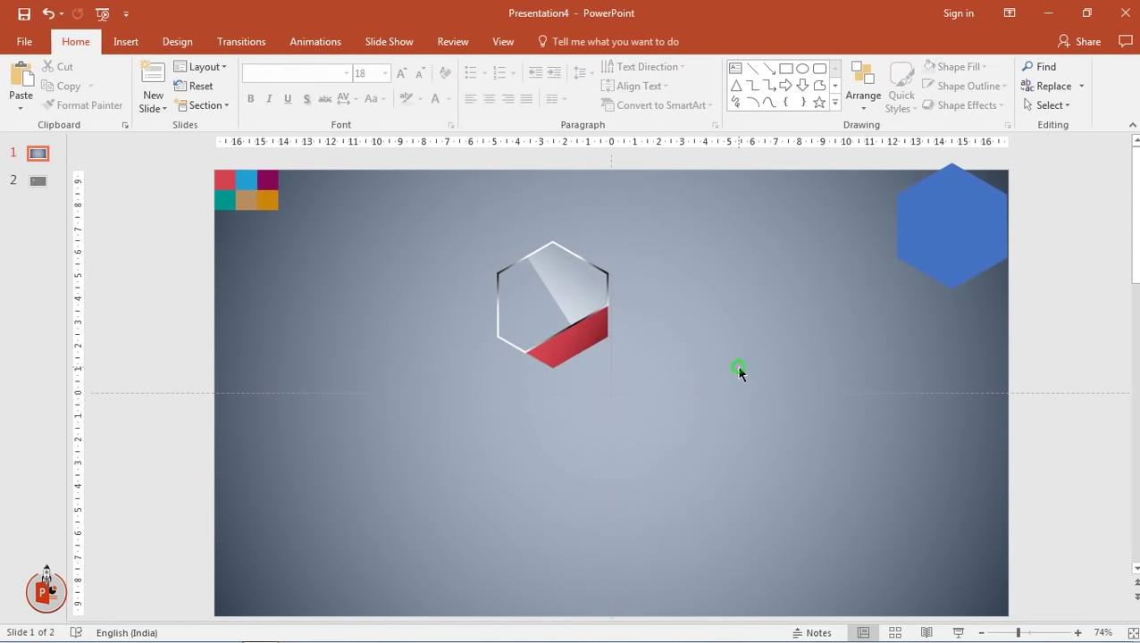
# Copy the grouped hexagon to the right, rotate it twice with Alt+Right, and set it beside the original
pyautogui.click(561, 348)
pyautogui.moveTo(561, 349); pyautogui.dragTo(678, 349)
pyautogui.hotkey('alt', 'Right')
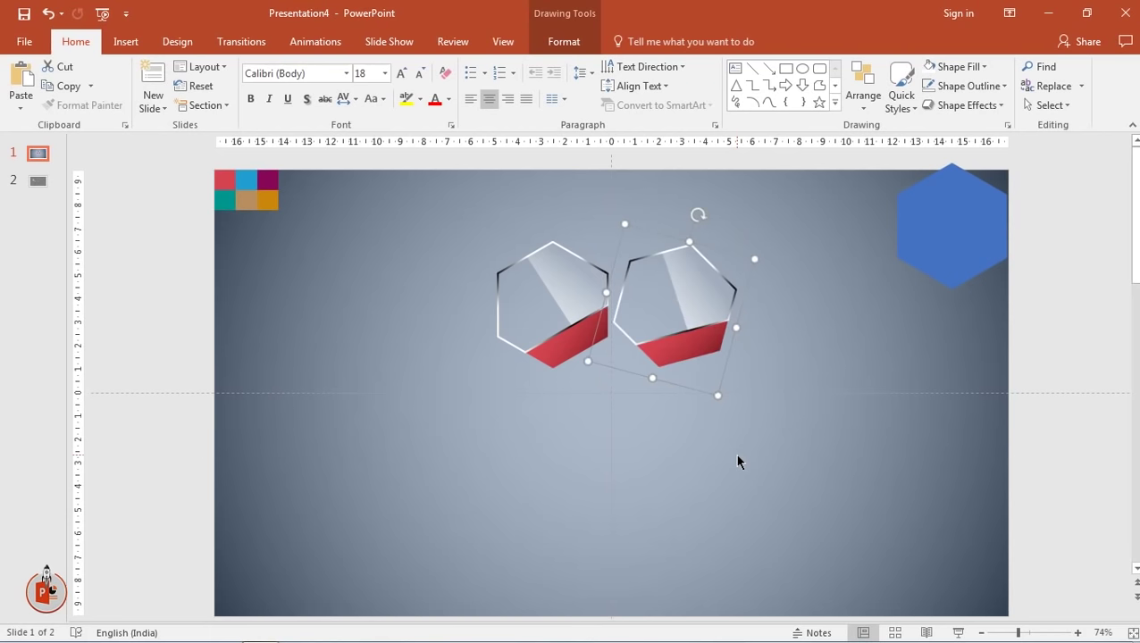
pyautogui.hotkey('alt', 'Right')
pyautogui.hotkey('alt', 'Right')
pyautogui.hotkey('alt', 'Right')
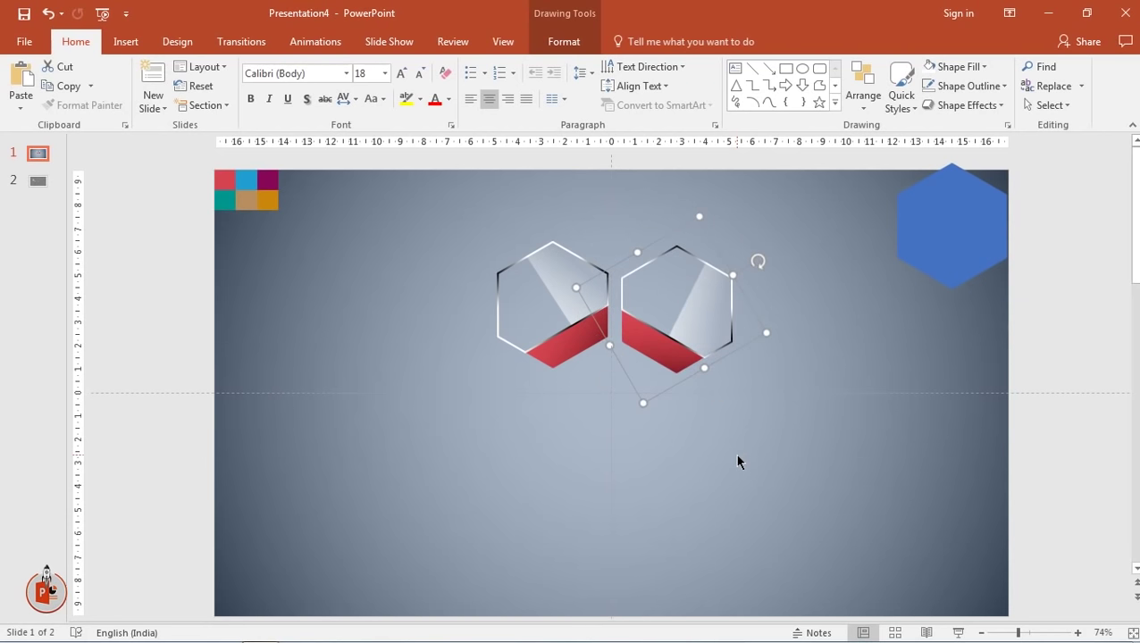
pyautogui.scroll(5, 610, 402)
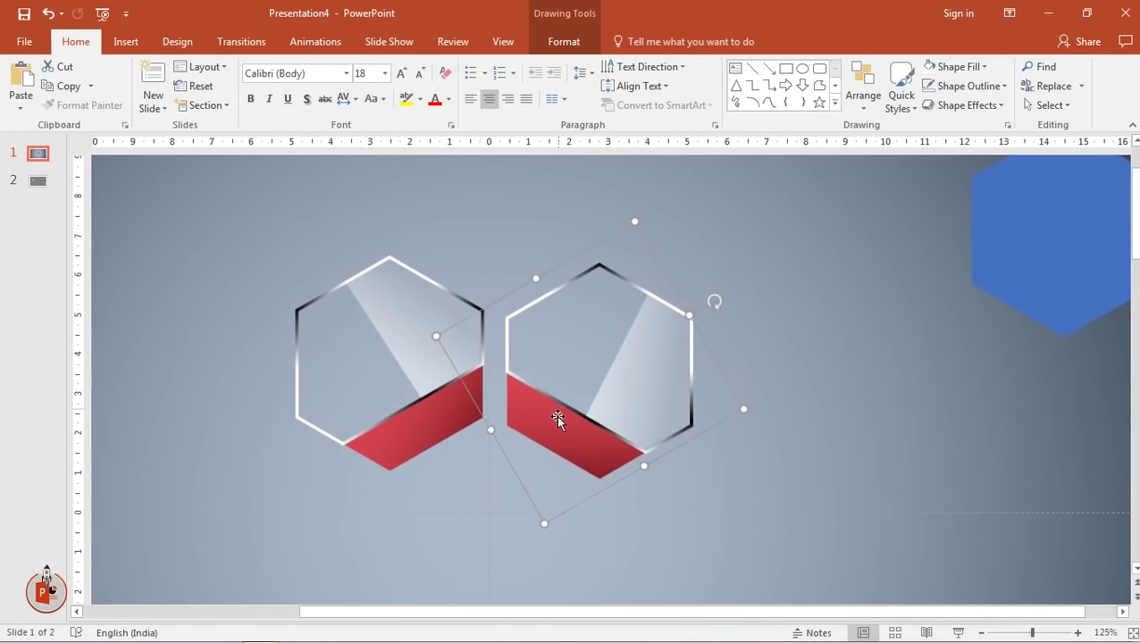
pyautogui.moveTo(557, 420); pyautogui.dragTo(545, 406)
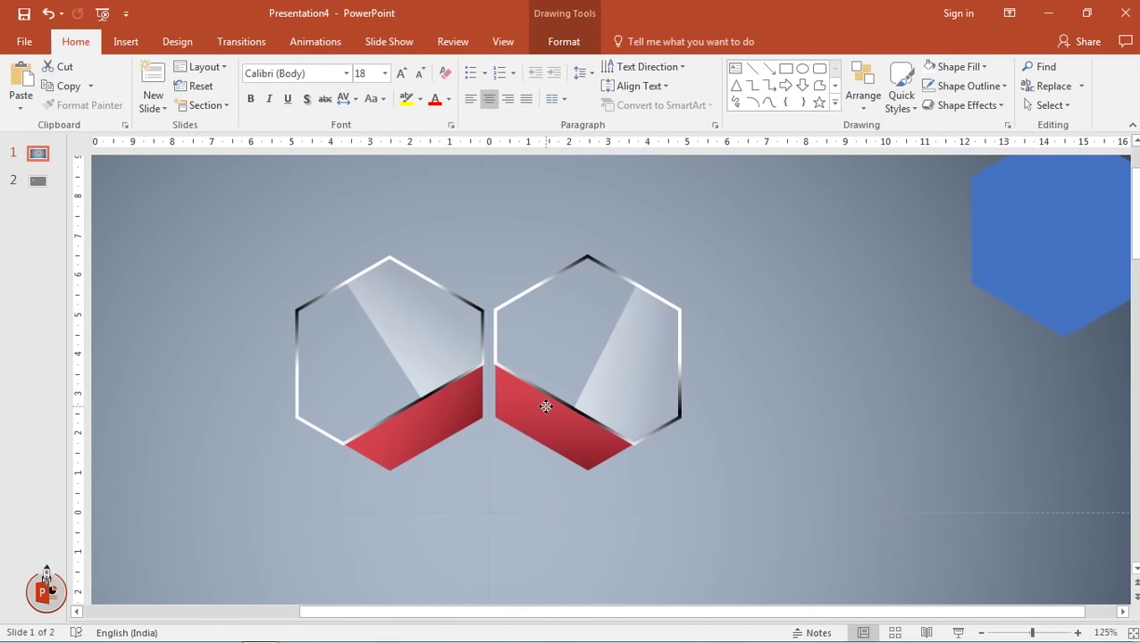
pyautogui.moveTo(545, 406); pyautogui.dragTo(546, 409)
# Reselect the right-hand hexagon and fine-tune its position
pyautogui.scroll(-5, 543, 445)
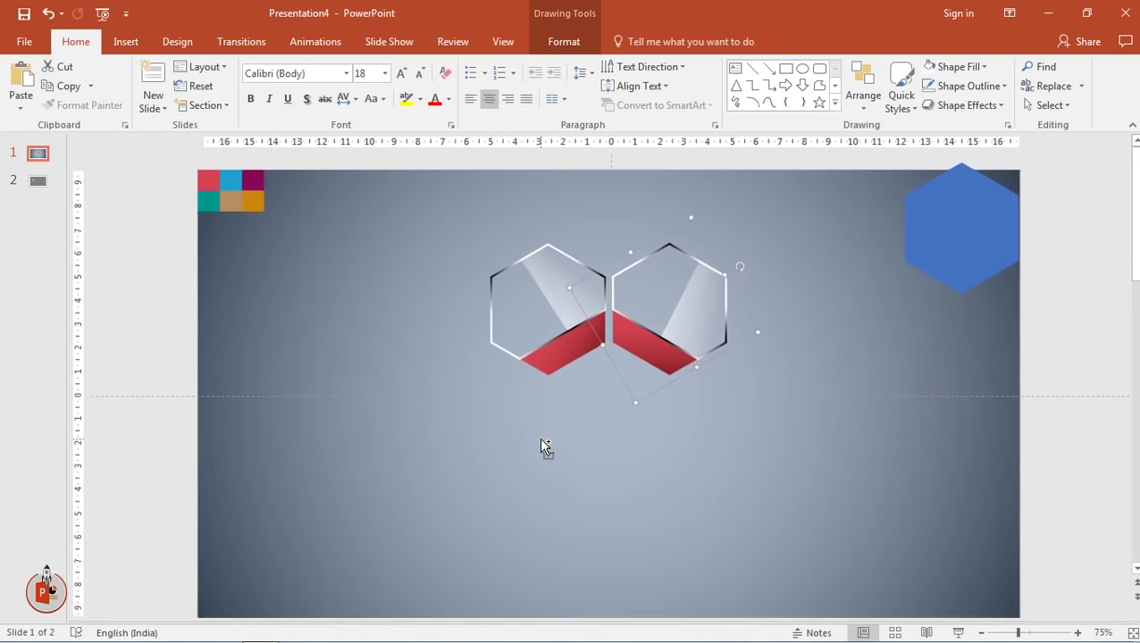
pyautogui.click(656, 357)
pyautogui.click(728, 445)
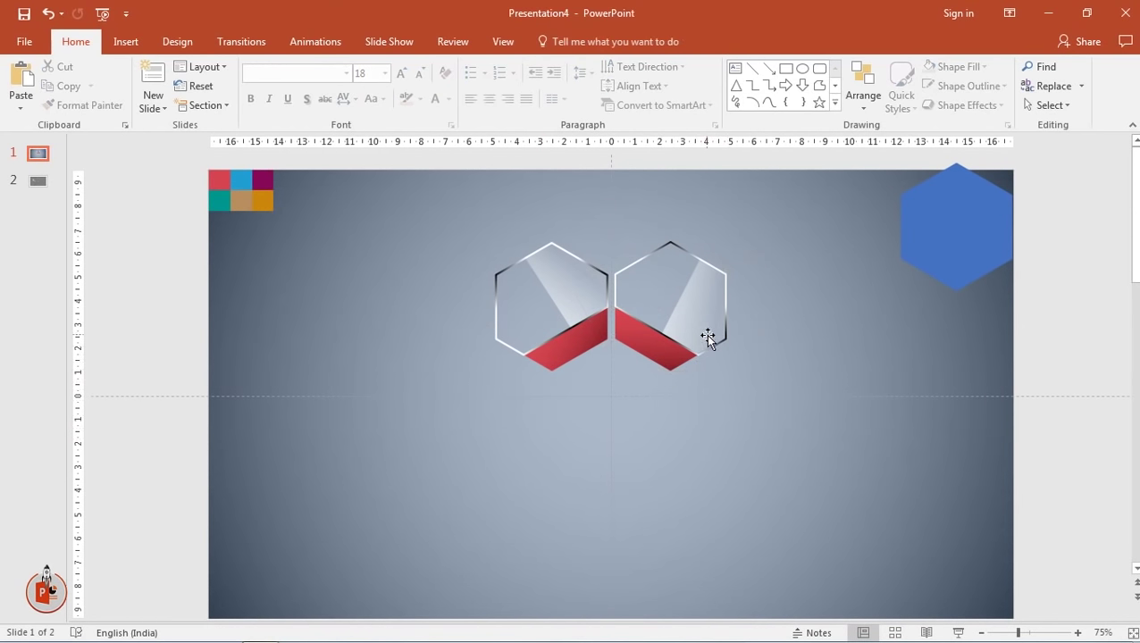
pyautogui.click(706, 334)
pyautogui.moveTo(709, 376); pyautogui.dragTo(709, 375)
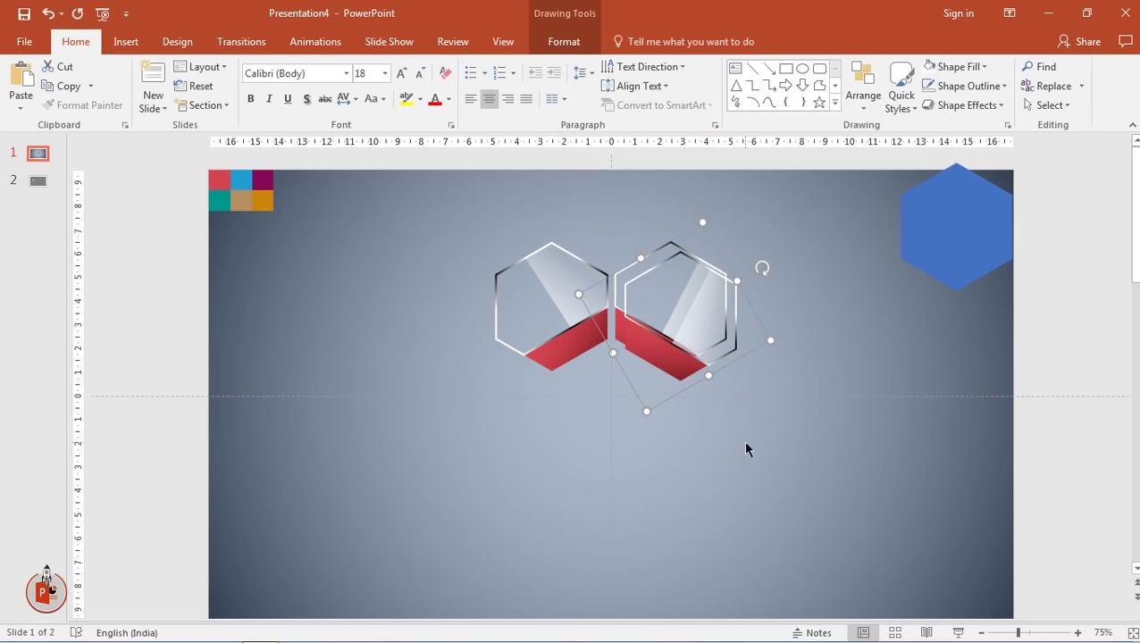
# Copy the right hexagon, rotate it, and fit it snugly below the second hexagon
pyautogui.hotkey('ctrl', 'z')
pyautogui.hotkey('alt', 'Right')
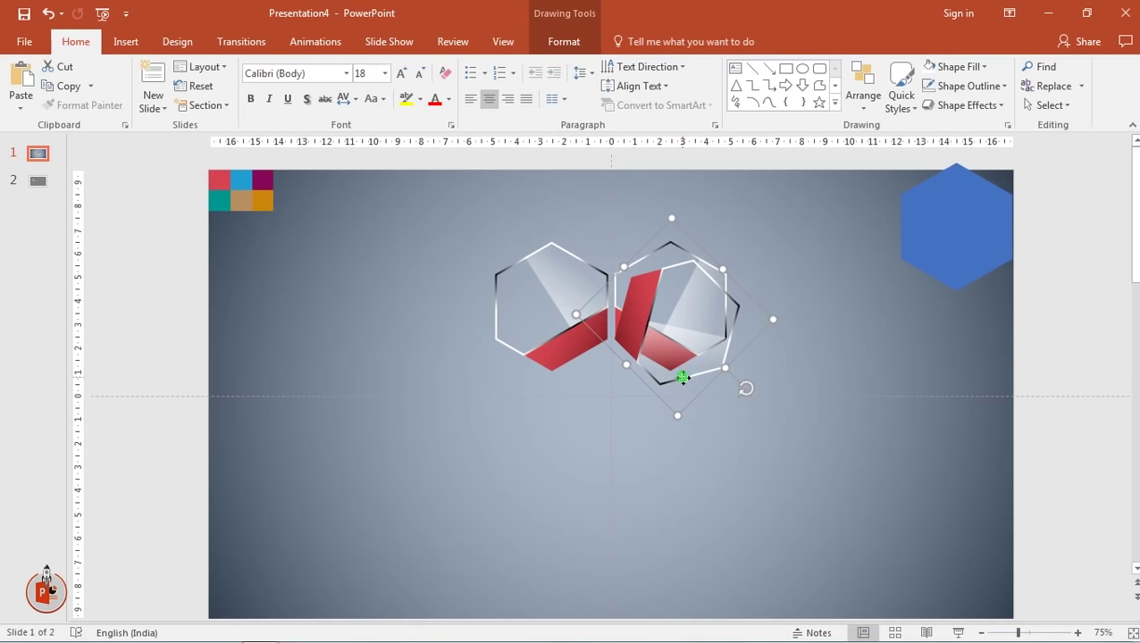
pyautogui.moveTo(682, 378); pyautogui.dragTo(724, 478)
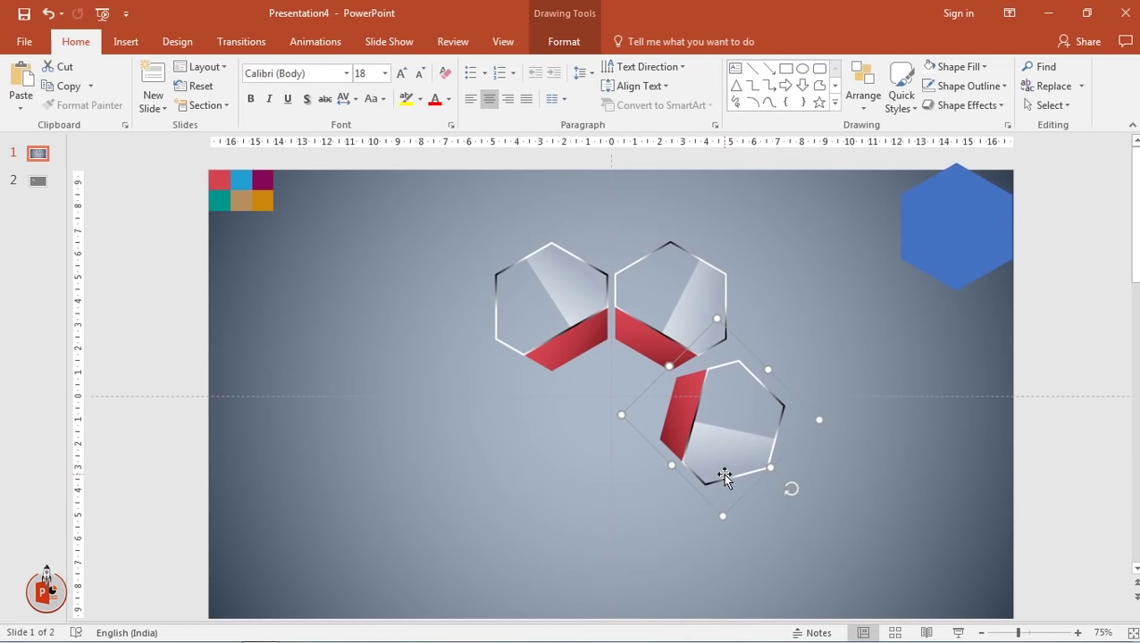
pyautogui.hotkey('alt', 'Left')
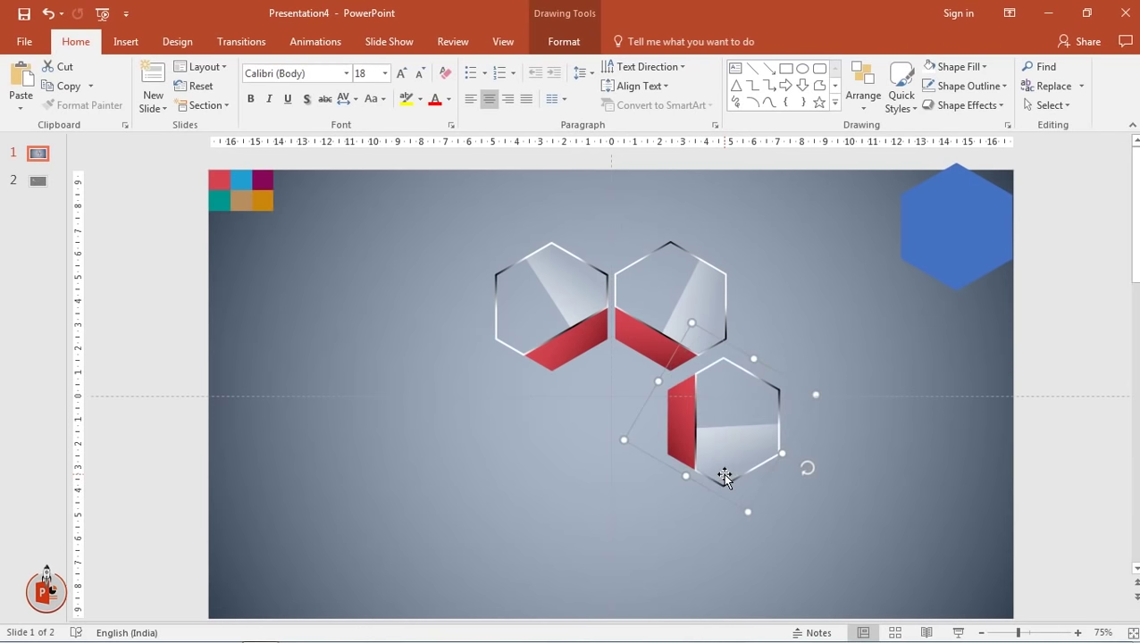
pyautogui.moveTo(732, 453); pyautogui.dragTo(737, 440)
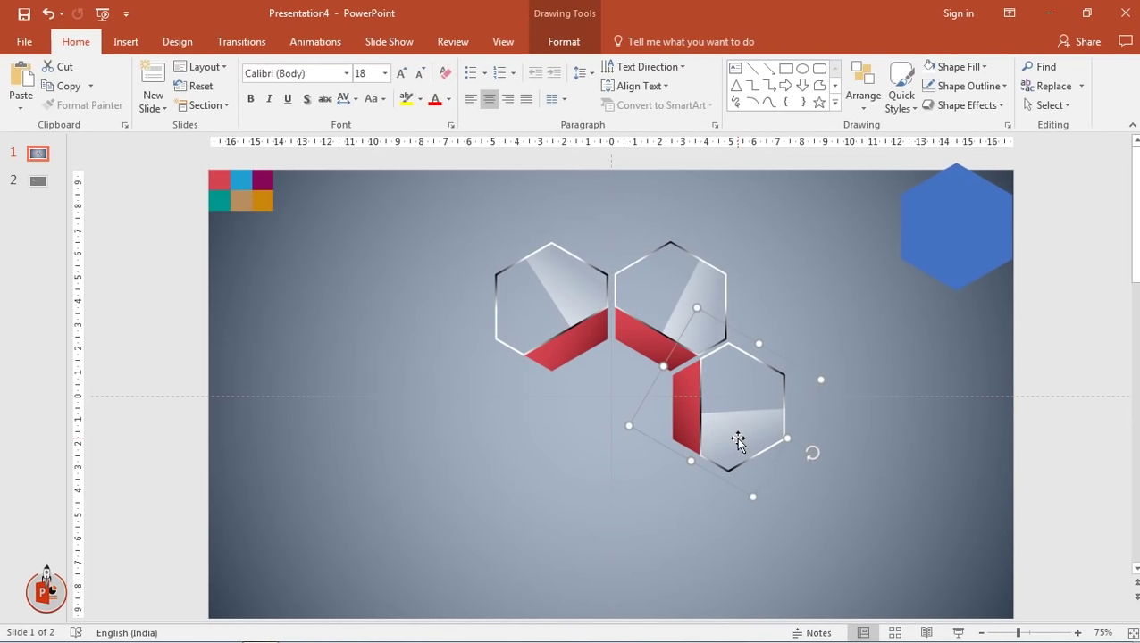
pyautogui.scroll(5, 738, 439)
pyautogui.click(561, 318)
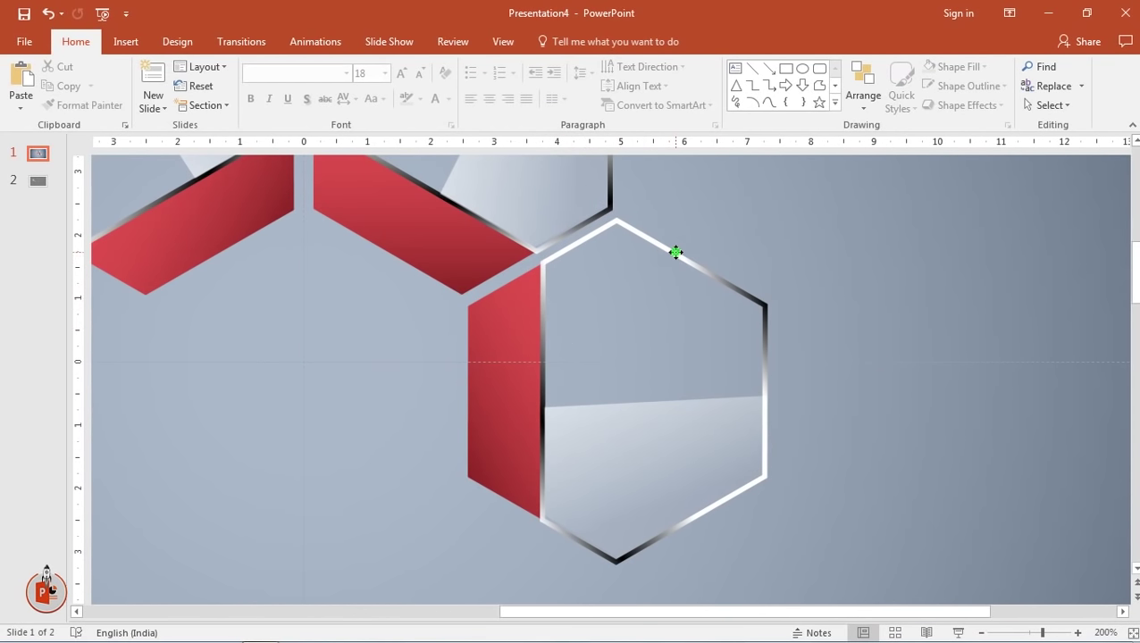
pyautogui.moveTo(675, 252); pyautogui.dragTo(674, 259)
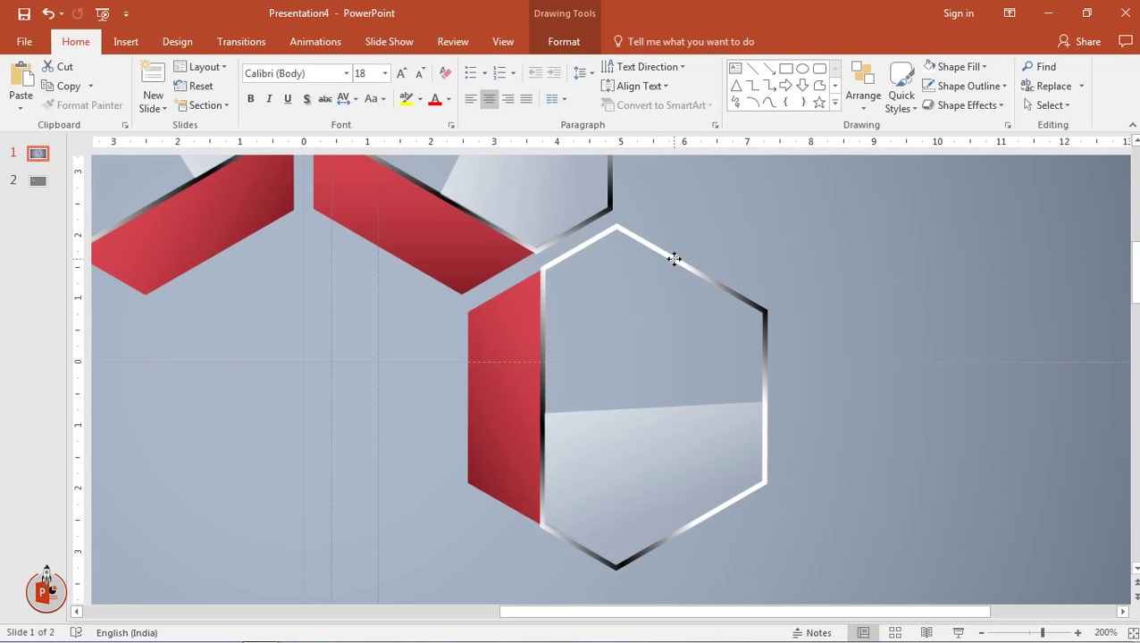
pyautogui.keyDown('ctrl'); pyautogui.scroll(-5, 661, 299); pyautogui.keyUp('ctrl')
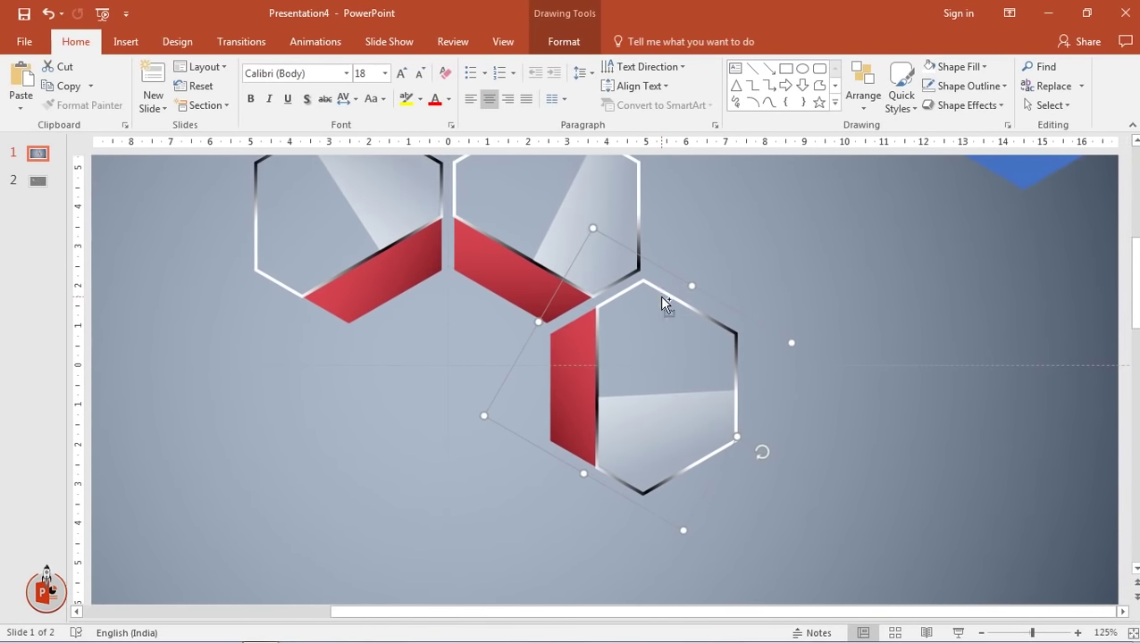
# Duplicate the third hexagon, turn it upside down, and place it at the bottom of the chain
pyautogui.hotkey('ctrl', 'd')
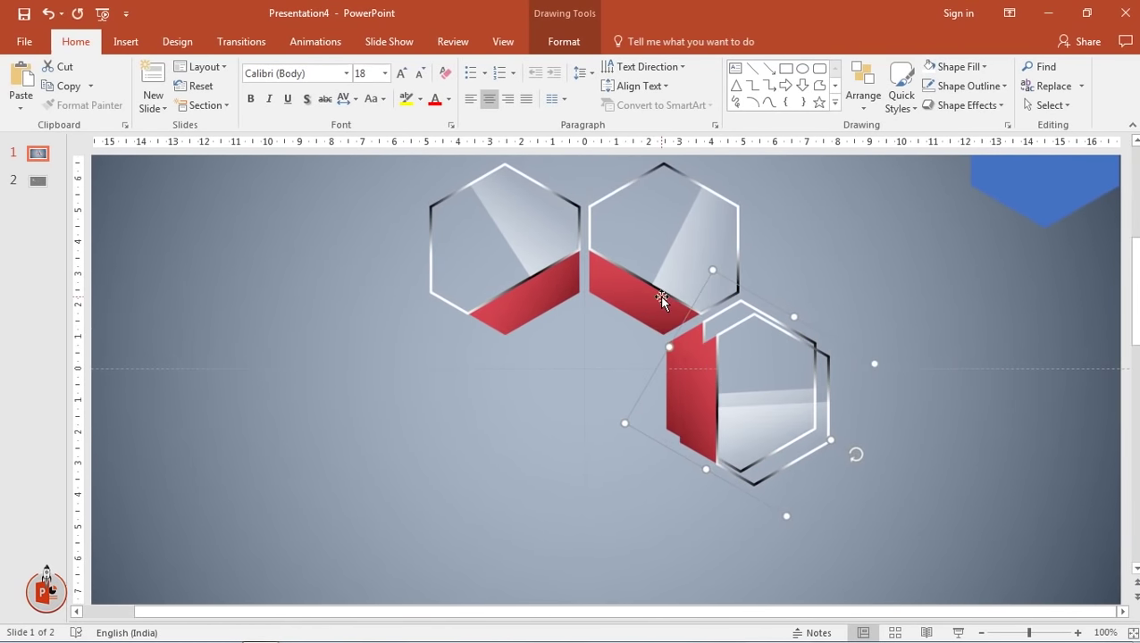
pyautogui.hotkey('alt', 'Right')
pyautogui.hotkey('alt', 'Right')
pyautogui.hotkey('alt', 'Right')
pyautogui.hotkey('alt', 'Right')
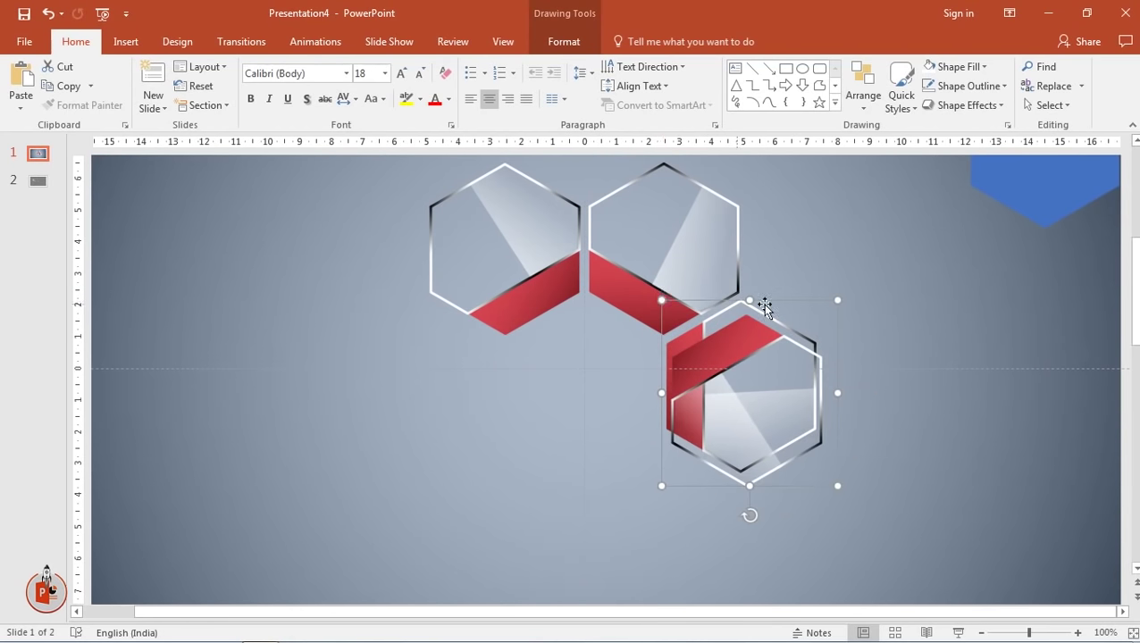
pyautogui.moveTo(819, 361)
pyautogui.mouseDown()
pyautogui.moveTo(717, 474)
pyautogui.moveTo(735, 475)
pyautogui.mouseUp()
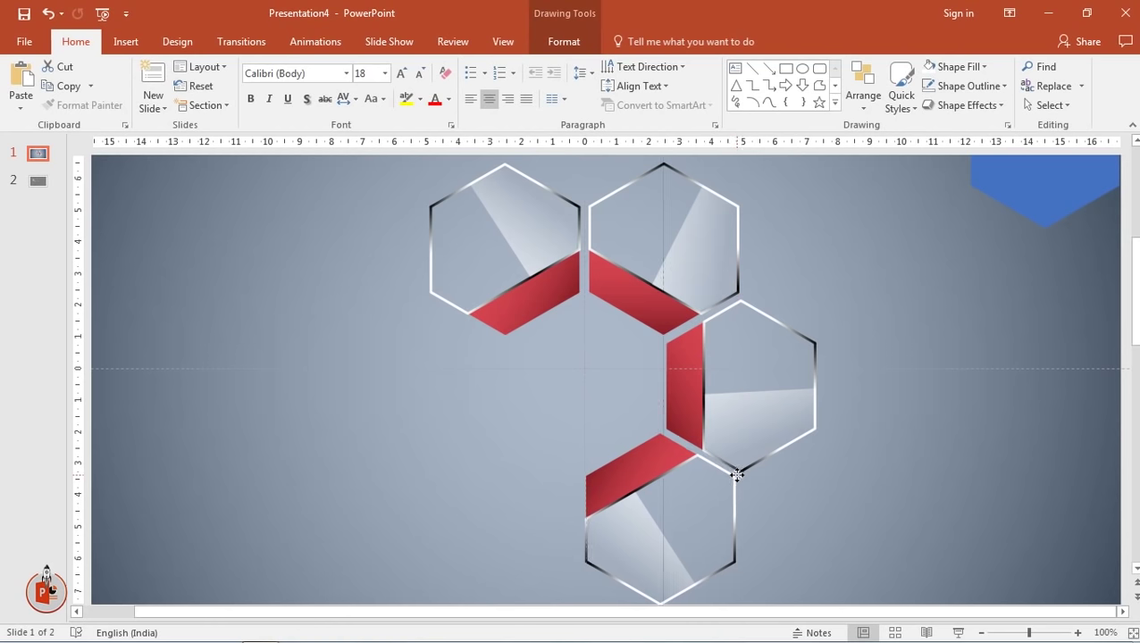
pyautogui.moveTo(736, 475); pyautogui.dragTo(738, 475)
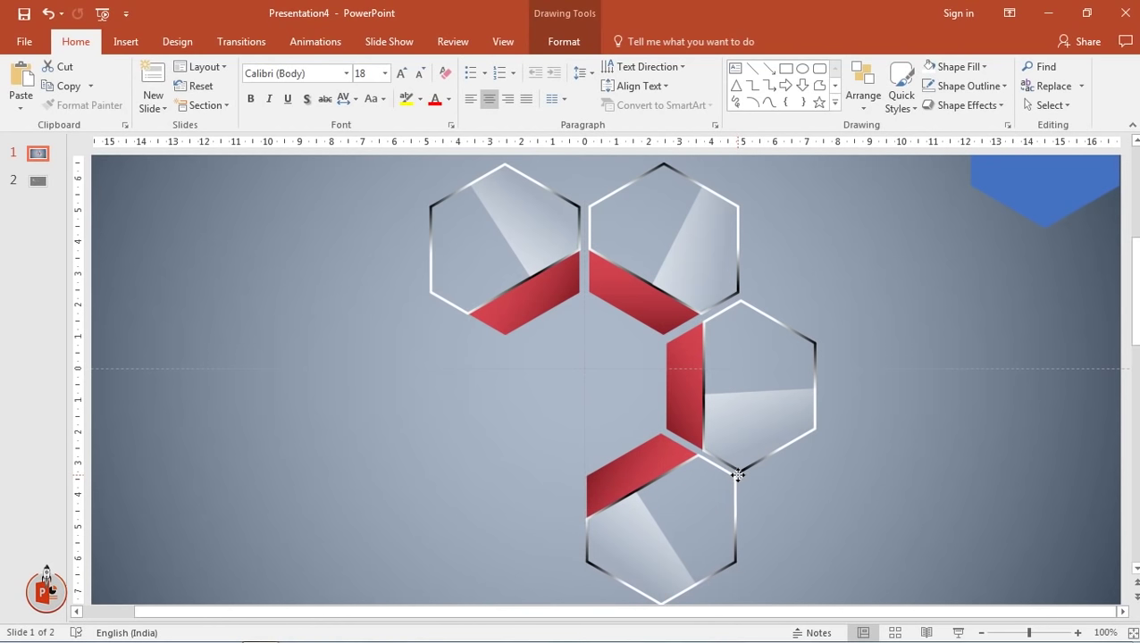
# Nudge the middle-right hexagon up and right into line with its neighbours
pyautogui.click(808, 358)
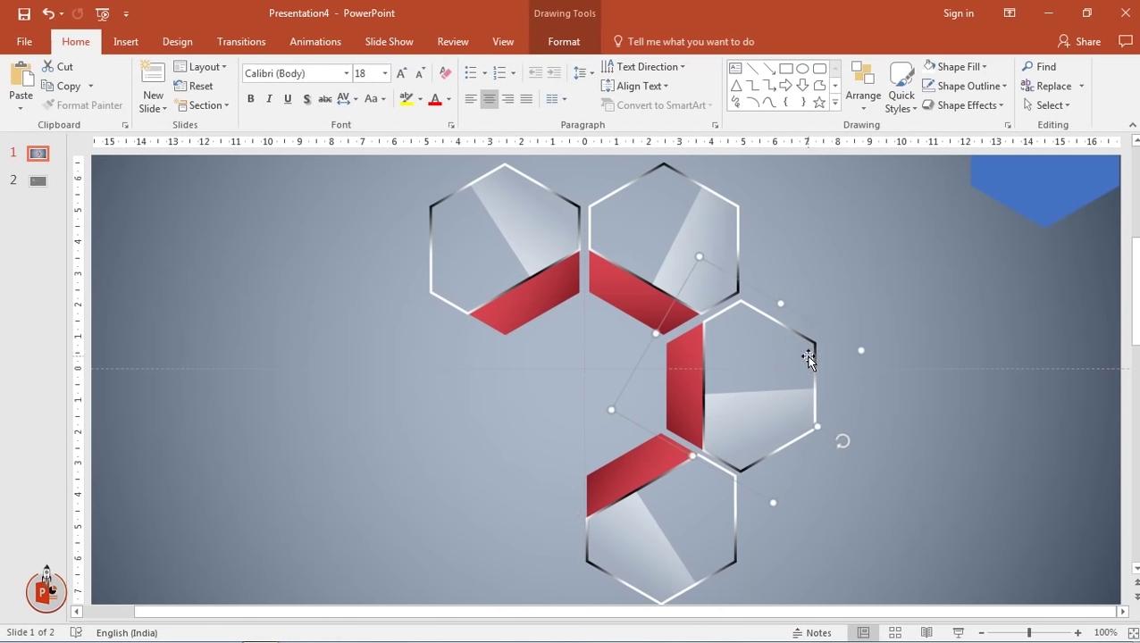
pyautogui.hotkey('ctrl', 'Up')
pyautogui.hotkey('ctrl', 'Right')
pyautogui.hotkey('ctrl', 'Up')
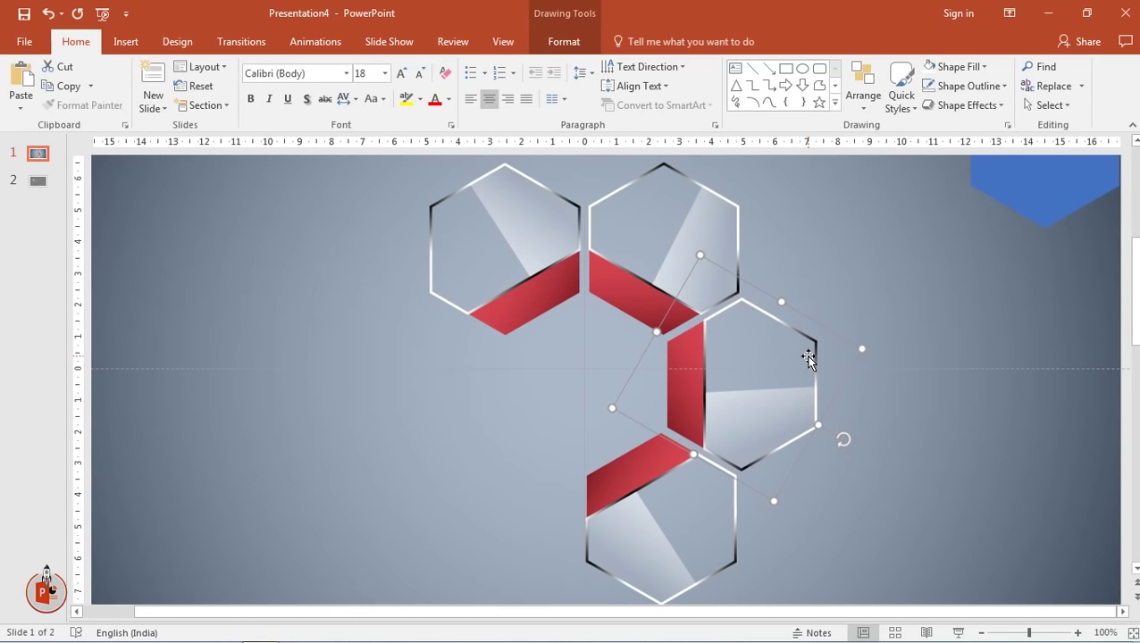
pyautogui.hotkey('ctrl', 'Up')
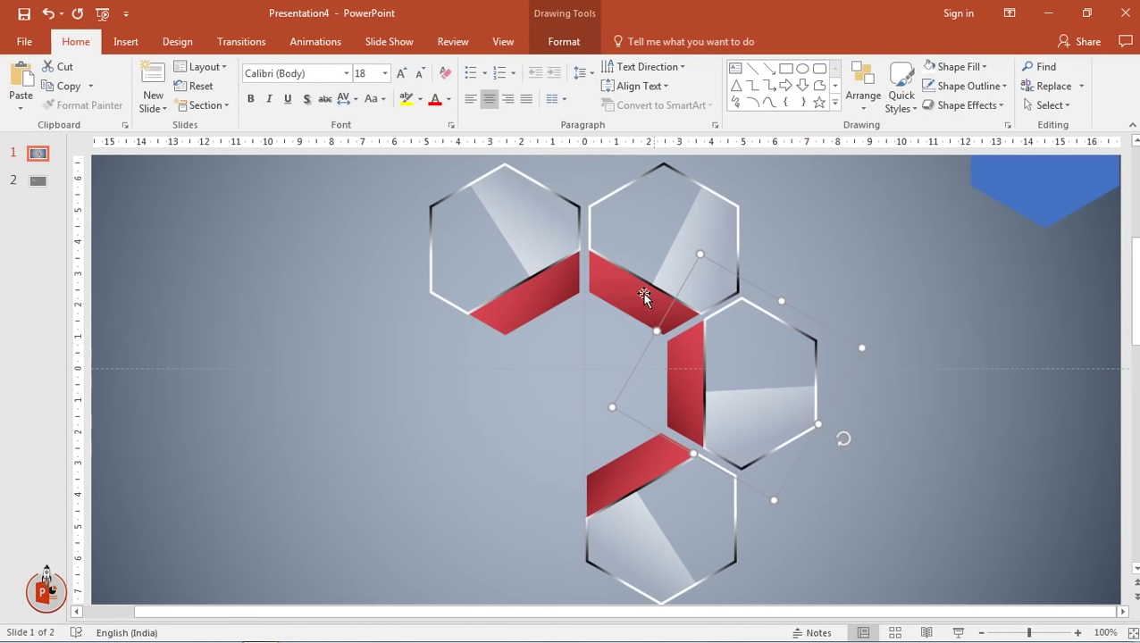
# Nudge the bottom hexagon right and up so its red shard joins the chain
pyautogui.click(732, 515)
pyautogui.hotkey('ctrl', 'Right')
pyautogui.hotkey('ctrl', 'Right')
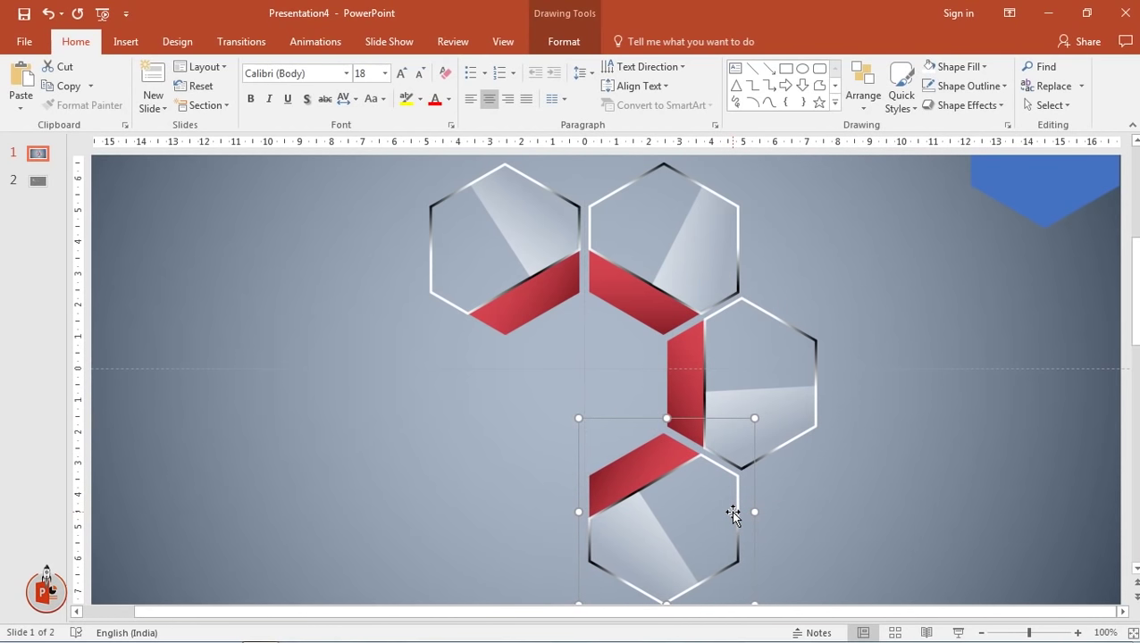
pyautogui.hotkey('ctrl', 'Right')
pyautogui.hotkey('ctrl', 'Up')
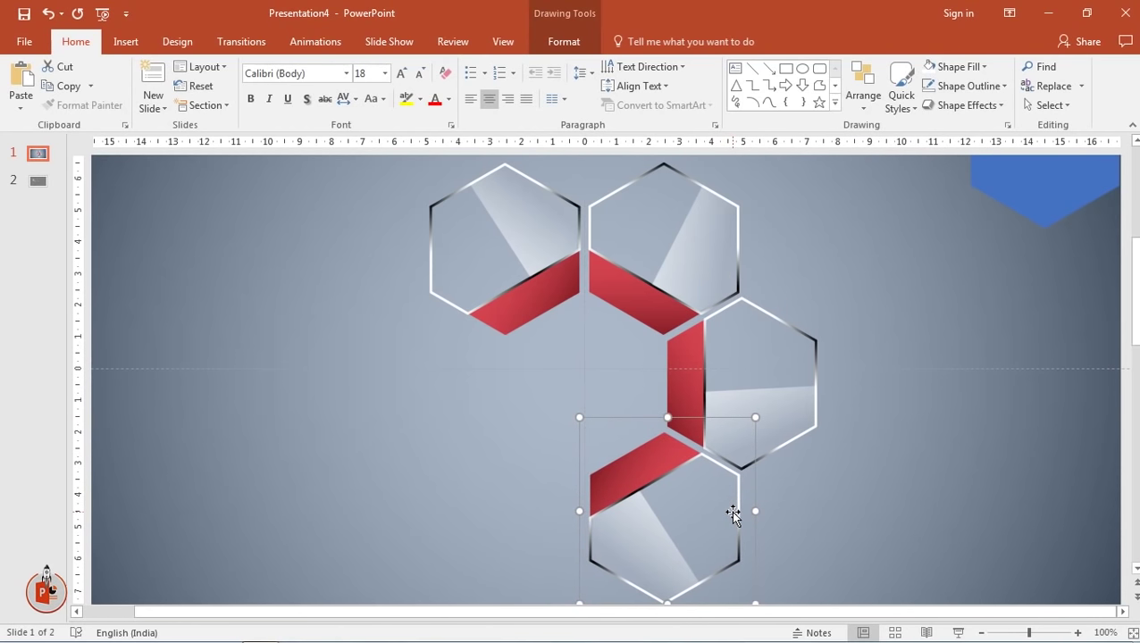
pyautogui.hotkey('ctrl', 'Down')
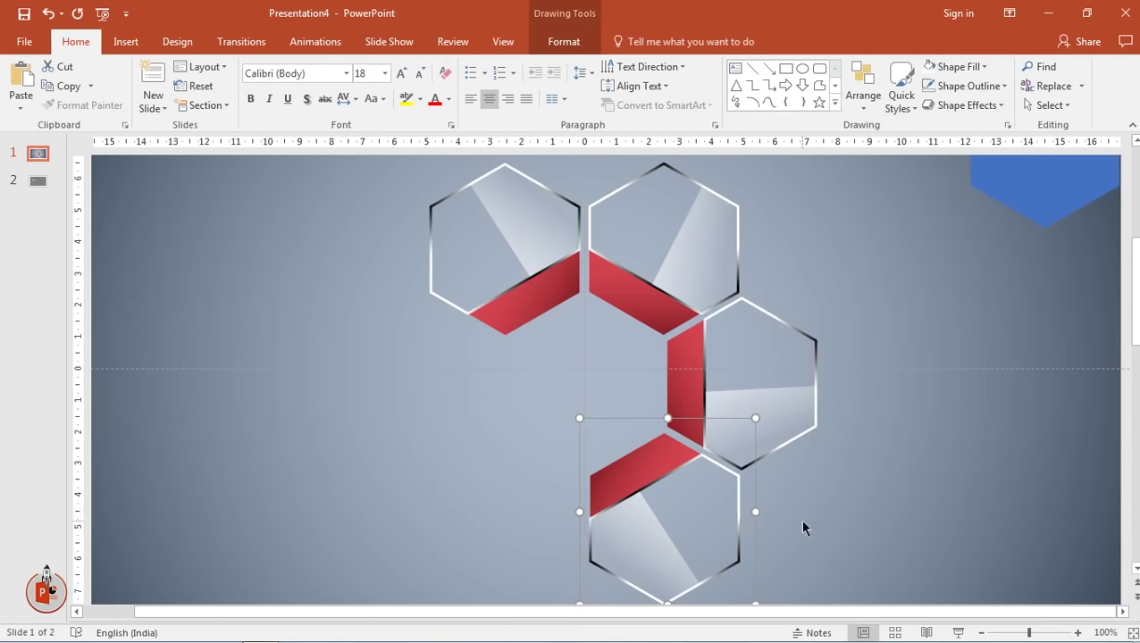
# Copy the bottom hexagon, rotate it clockwise three times, and place it at the lower left
pyautogui.keyDown('ctrl'); pyautogui.scroll(-3, 752, 491); pyautogui.keyUp('ctrl')
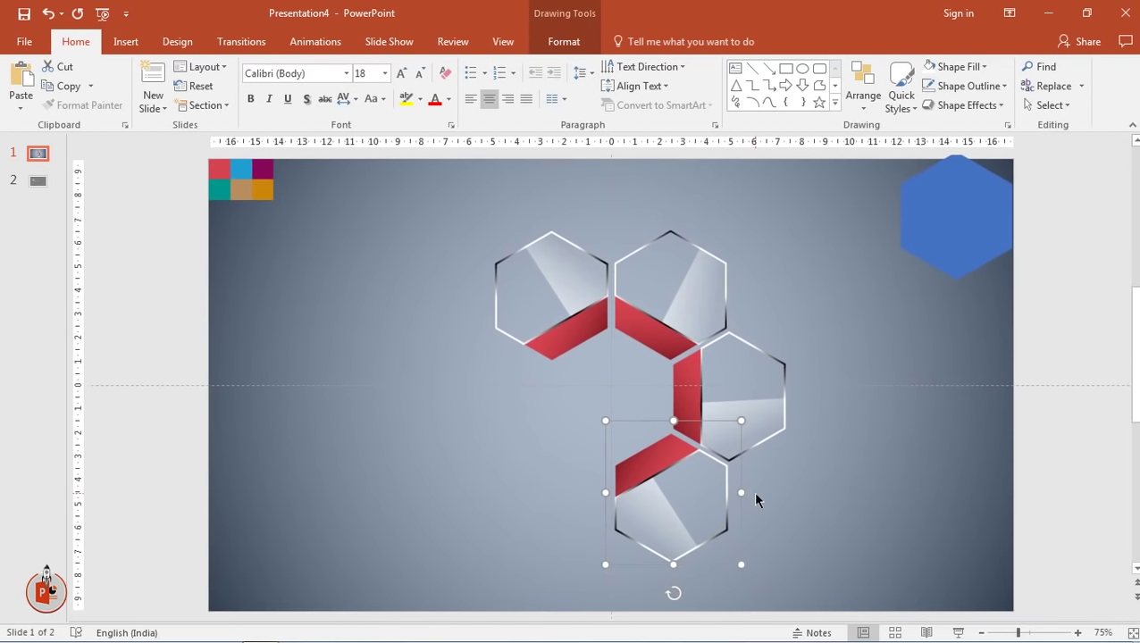
pyautogui.moveTo(752, 495); pyautogui.dragTo(752, 500)
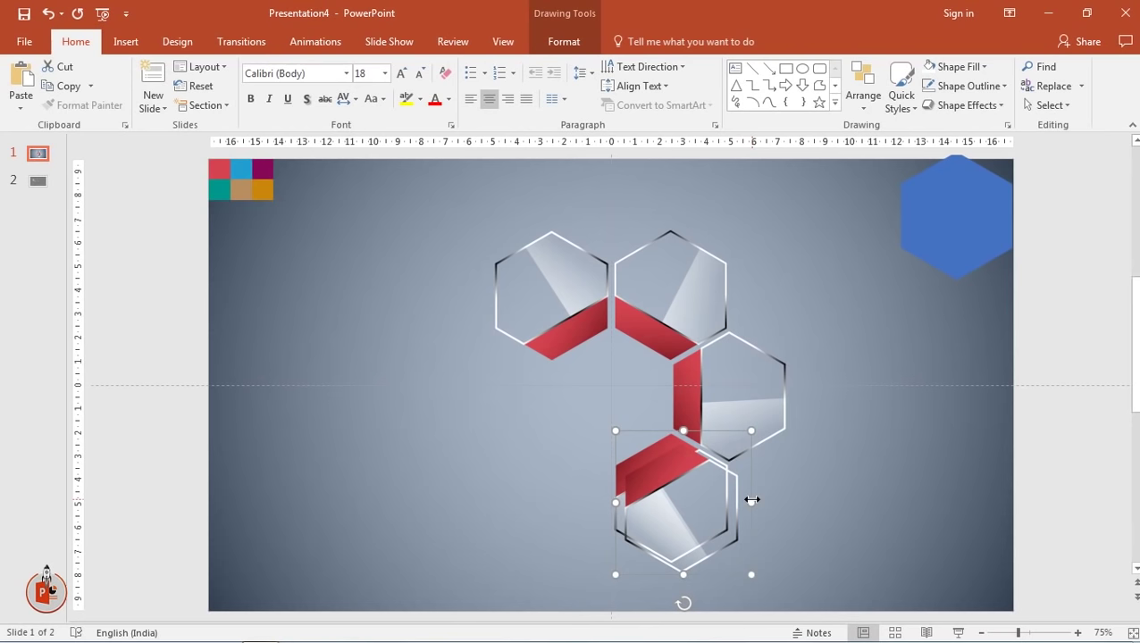
pyautogui.hotkey('alt', 'Right')
pyautogui.hotkey('alt', 'Right')
pyautogui.hotkey('alt', 'Right')
pyautogui.hotkey('alt', 'Right')
pyautogui.hotkey('alt', 'Right')
pyautogui.hotkey('alt', 'Right')
pyautogui.hotkey('alt', 'Right')
pyautogui.hotkey('alt', 'Right')
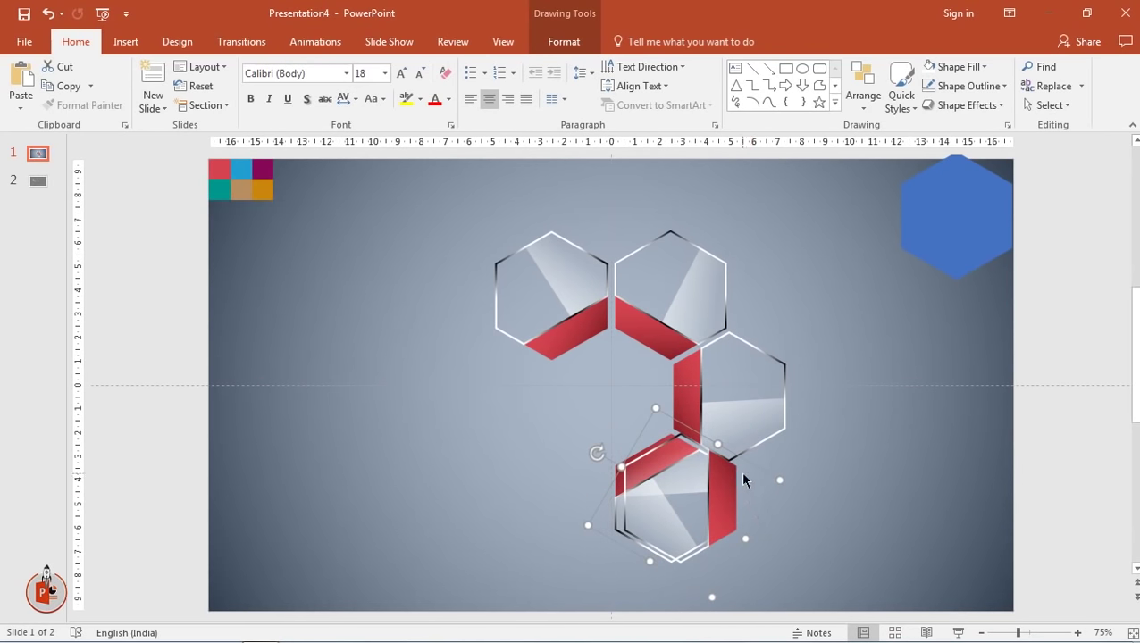
pyautogui.hotkey('alt', 'Right')
pyautogui.hotkey('alt', 'Right')
pyautogui.hotkey('alt', 'Right')
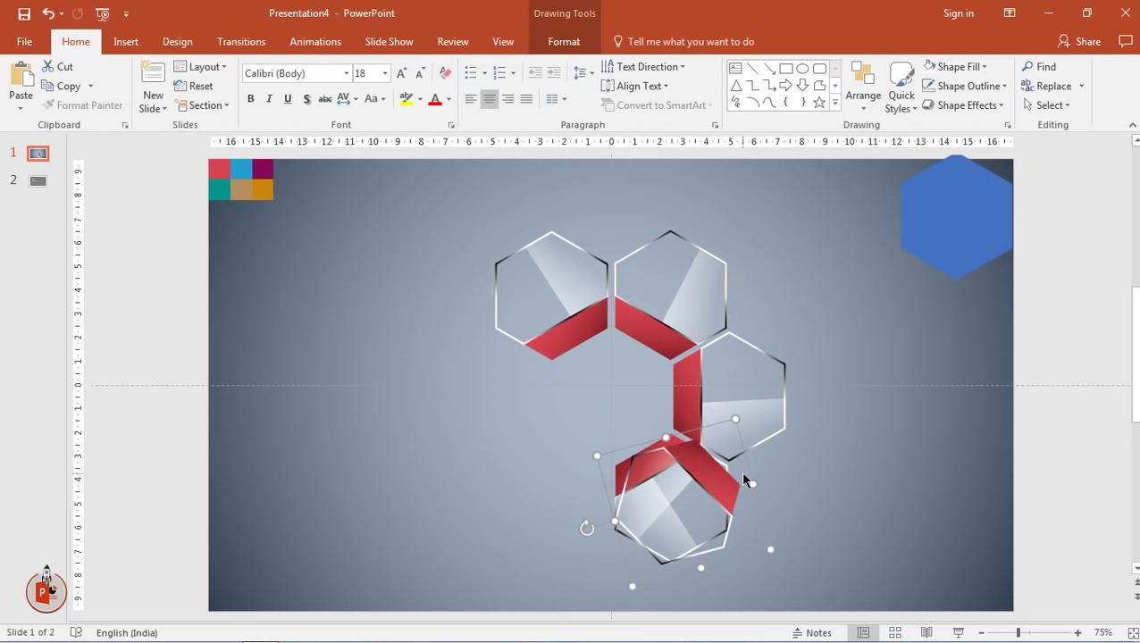
pyautogui.moveTo(724, 529)
pyautogui.mouseDown()
pyautogui.moveTo(606, 534)
pyautogui.moveTo(597, 523)
pyautogui.mouseUp()
pyautogui.hotkey('alt', 'Right')
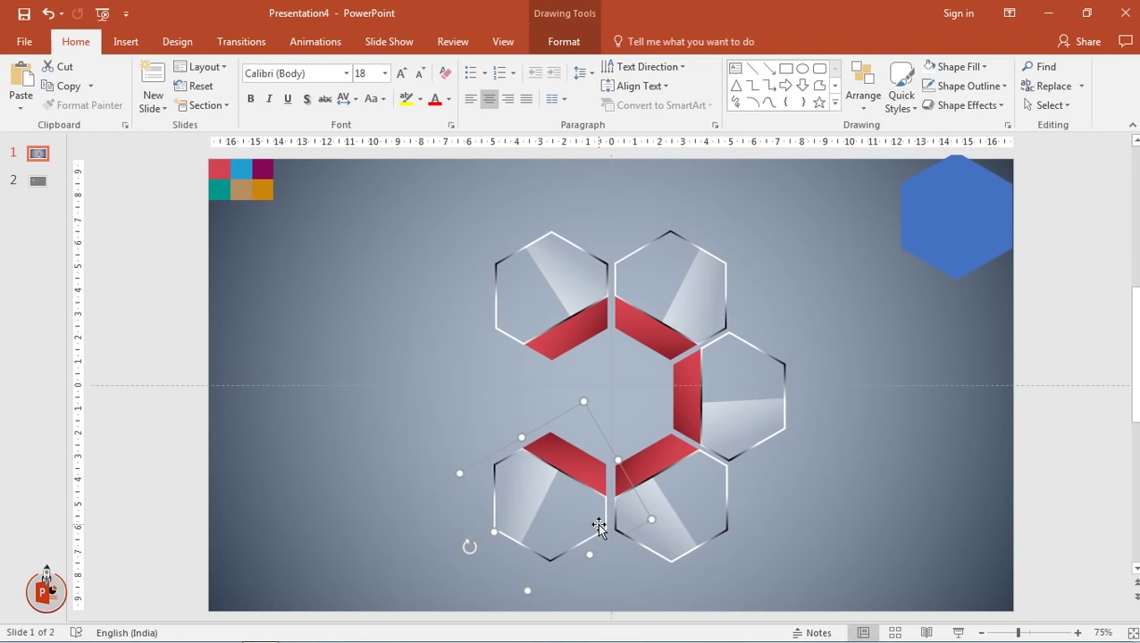
# Zoom in to check the lower-left hexagon's fit, reverting the fine-tuning nudges
pyautogui.keyDown('ctrl'); pyautogui.scroll(3, 596, 522); pyautogui.keyUp('ctrl')
pyautogui.keyDown('ctrl'); pyautogui.scroll(8, 603, 529); pyautogui.keyUp('ctrl')
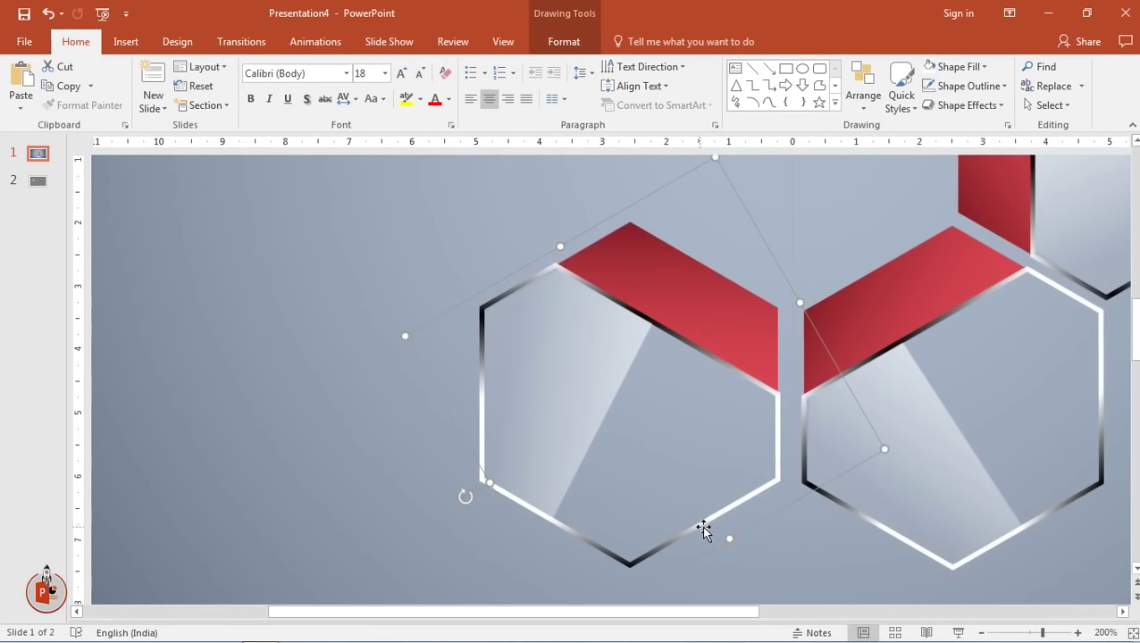
pyautogui.moveTo(724, 516); pyautogui.dragTo(719, 517)
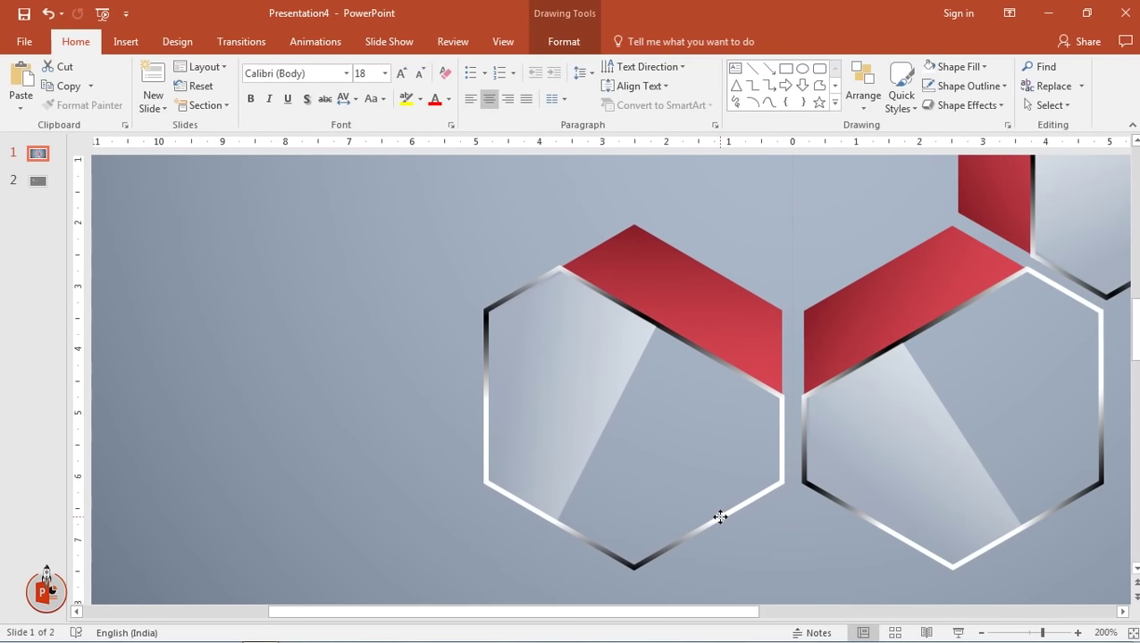
pyautogui.click(720, 517)
pyautogui.hotkey('ctrl', 'z')
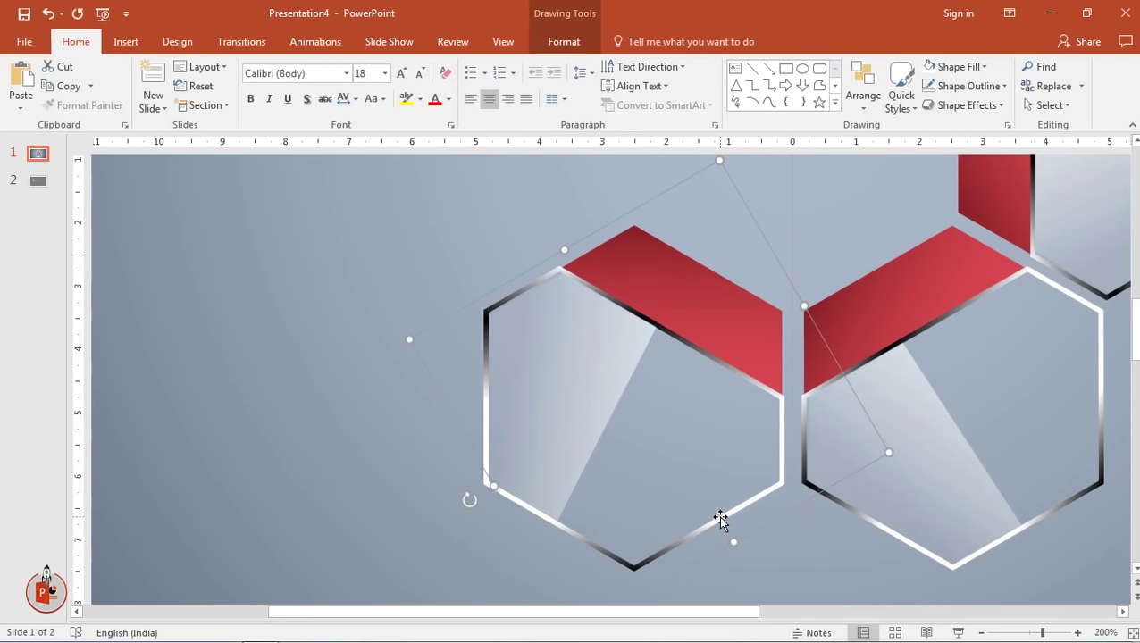
pyautogui.hotkey('ctrl', 'z')
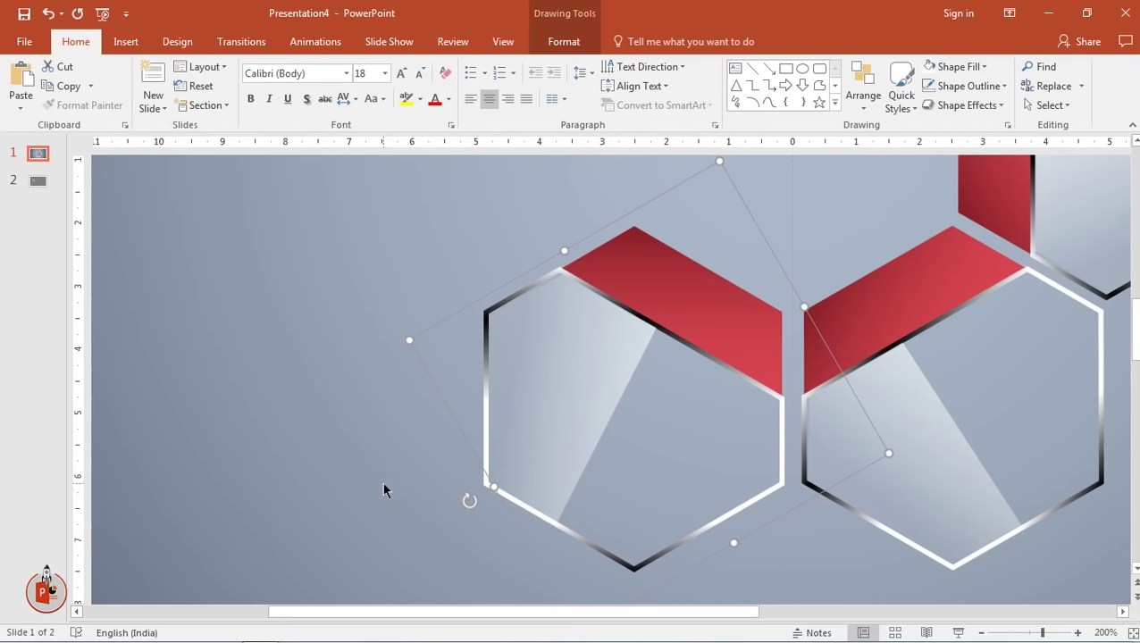
pyautogui.click(382, 481)
pyautogui.scroll(-10, 382, 481)
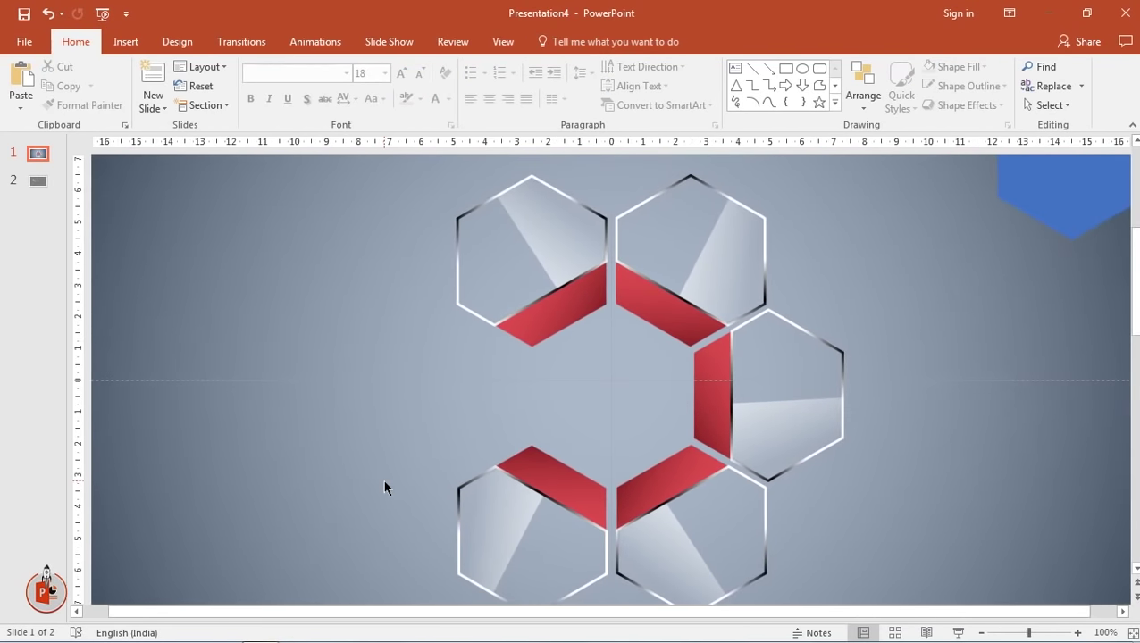
pyautogui.scroll(-3, 384, 482)
# Copy the lower-left hexagon, rotate it twice by about 60°, and drop it into the left gap
pyautogui.click(502, 485)
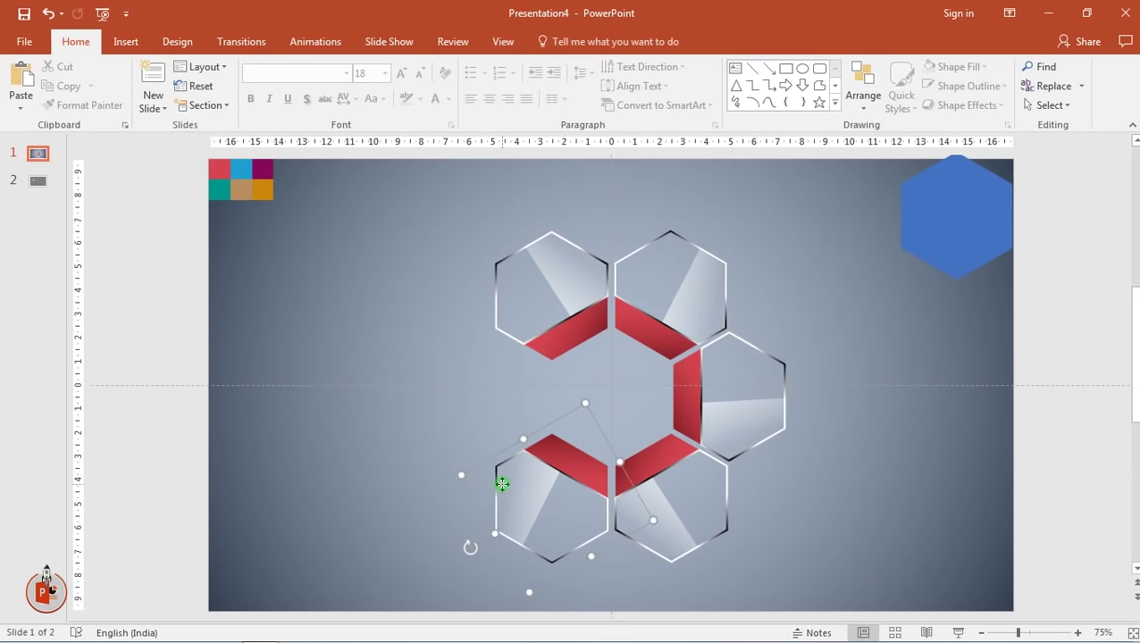
pyautogui.hotkey('alt', 'Right')
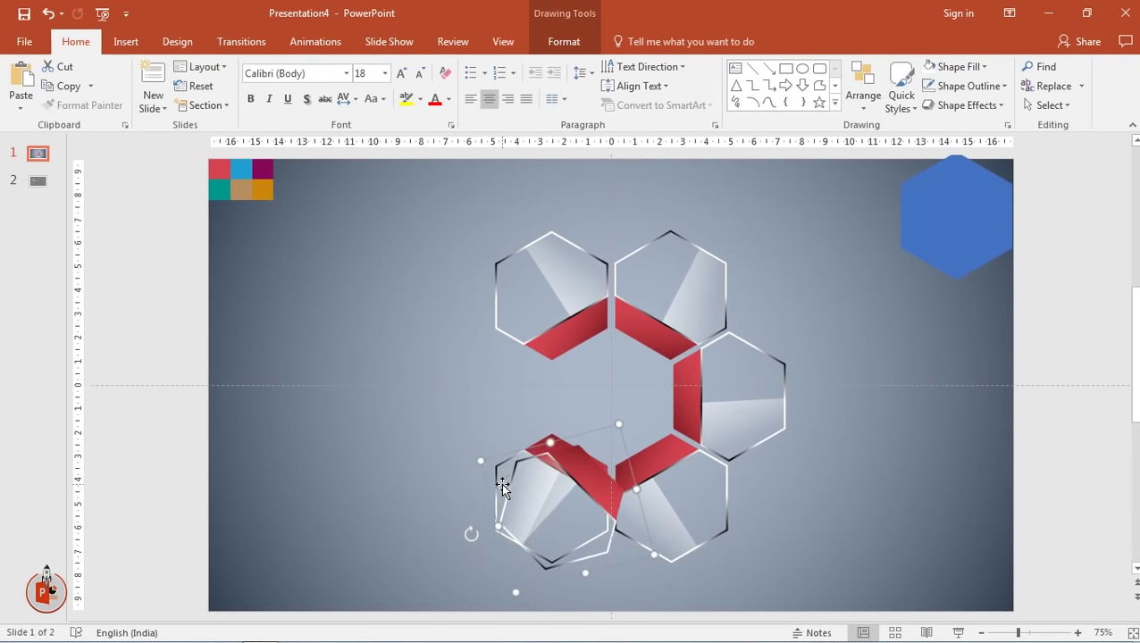
pyautogui.hotkey('alt', 'Right')
pyautogui.hotkey('alt', 'Right')
pyautogui.hotkey('alt', 'Right')
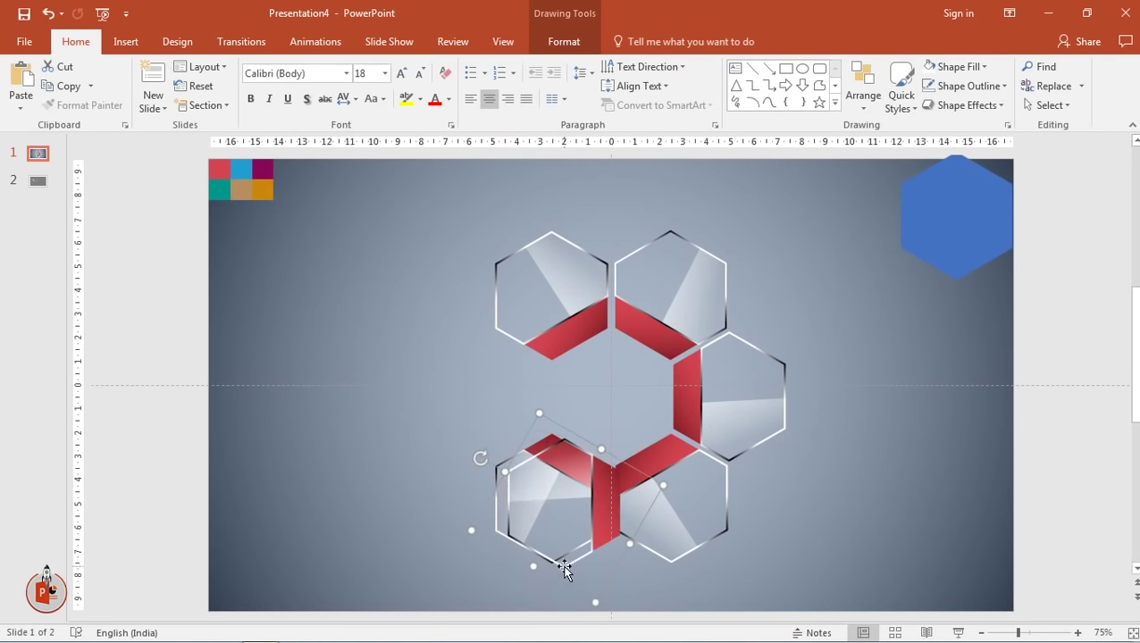
pyautogui.moveTo(565, 564); pyautogui.dragTo(499, 456)
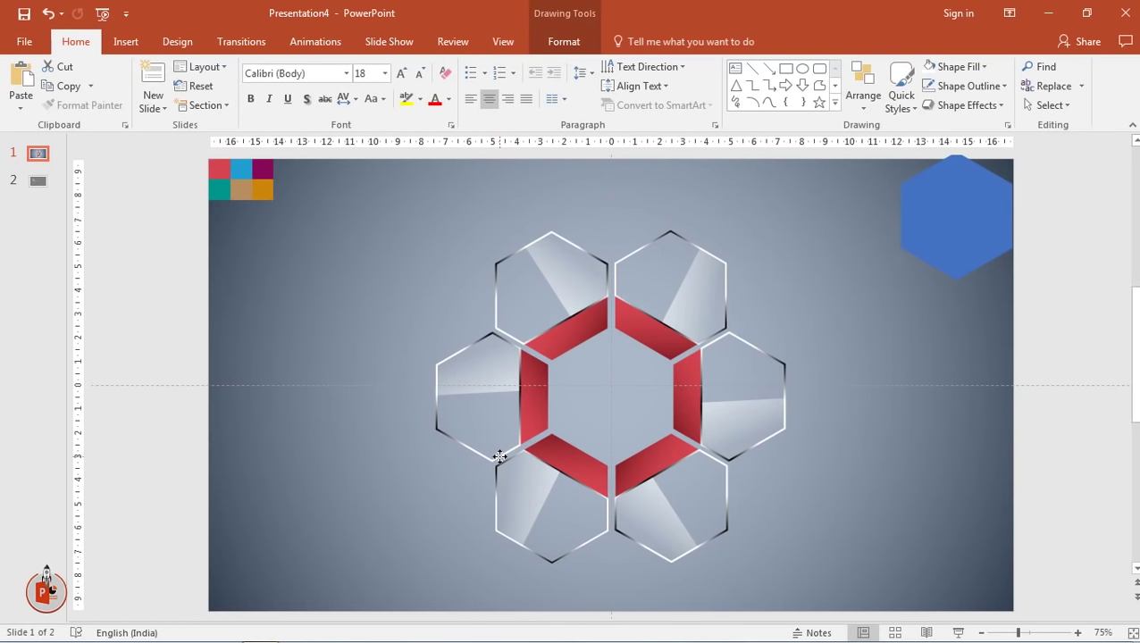
pyautogui.click(401, 485)
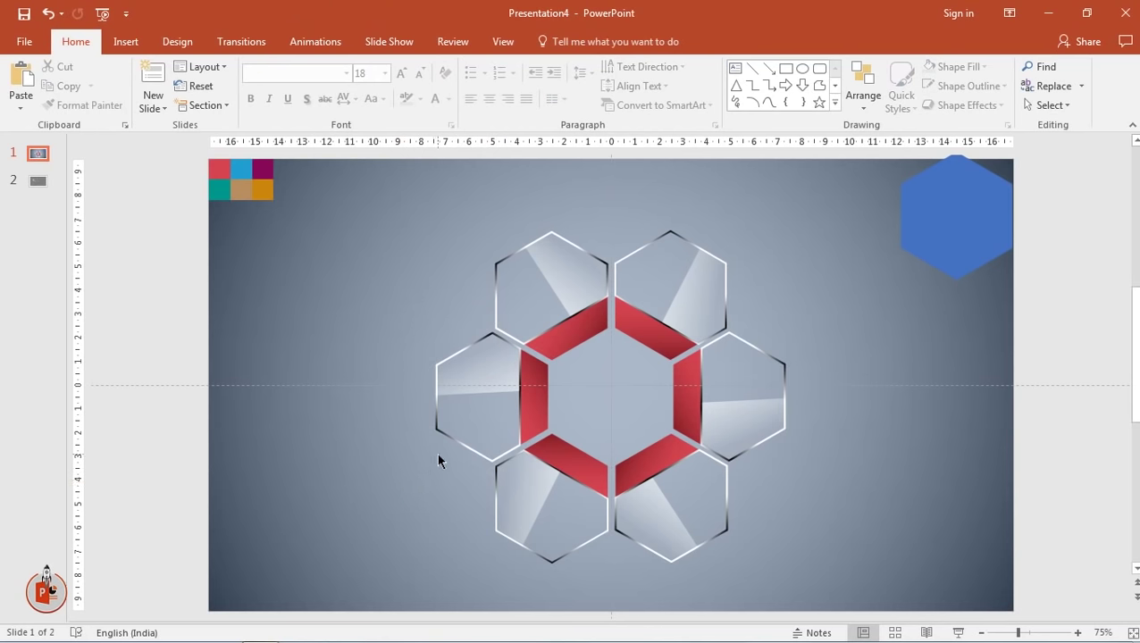
# Open Format Shape for the upper-right red shard and sample the blue swatch into its left gradient stop
pyautogui.click(664, 344)
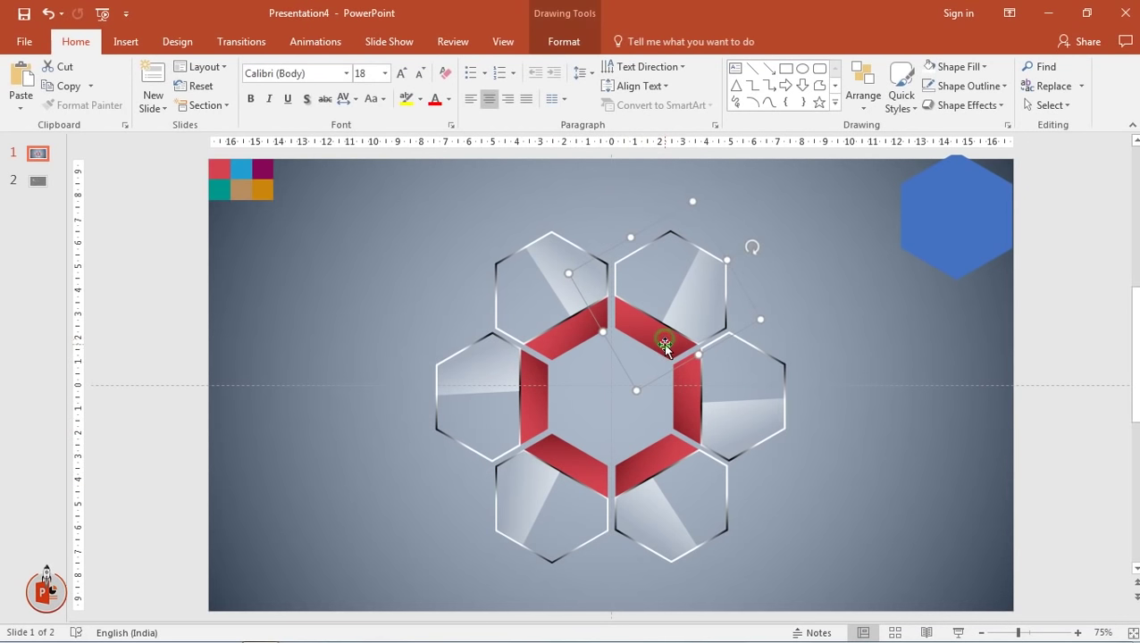
pyautogui.click(664, 345)
pyautogui.rightClick(665, 343)
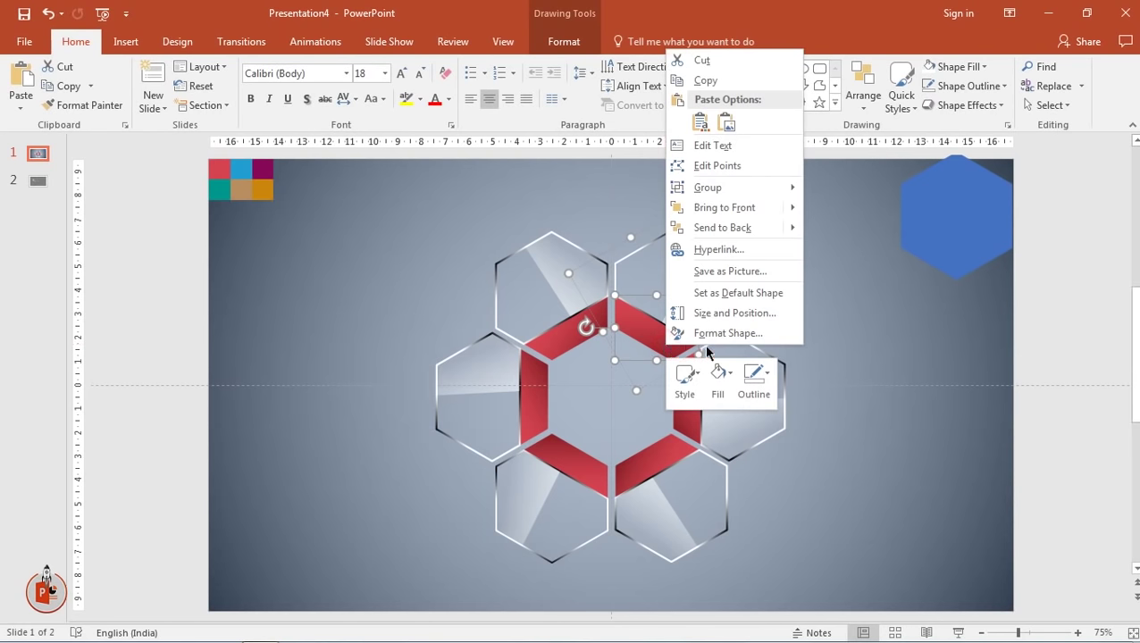
pyautogui.click(721, 337)
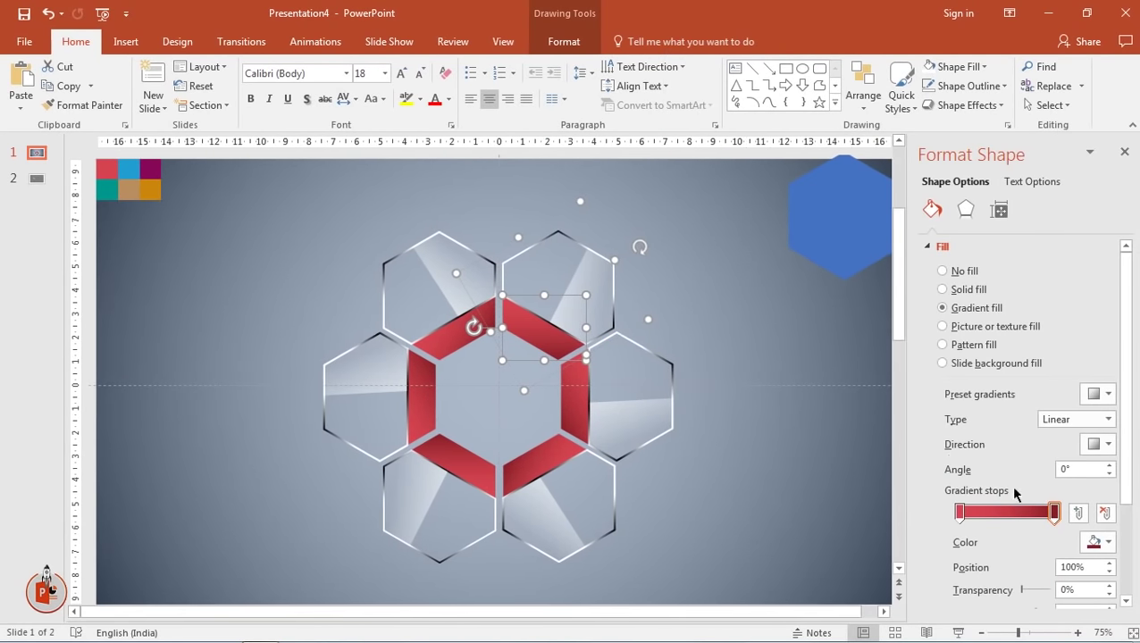
pyautogui.click(958, 513)
pyautogui.click(1098, 542)
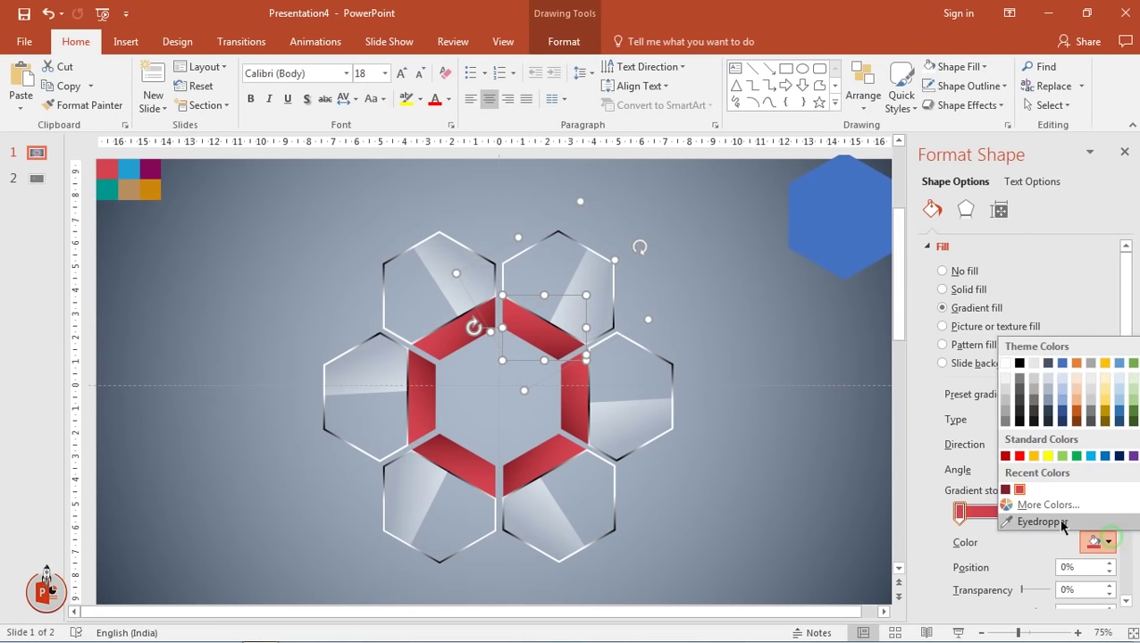
pyautogui.click(1054, 520)
pyautogui.click(130, 164)
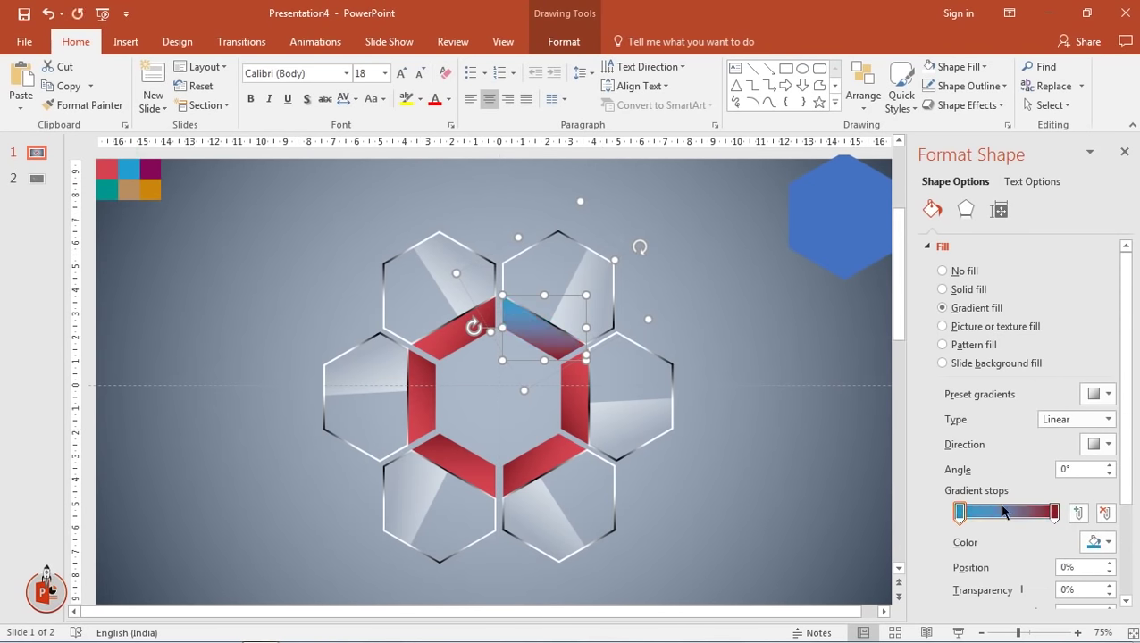
# Give the upper-right shard's right gradient stop a darker shade of the same blue
pyautogui.click(1054, 511)
pyautogui.click(1107, 541)
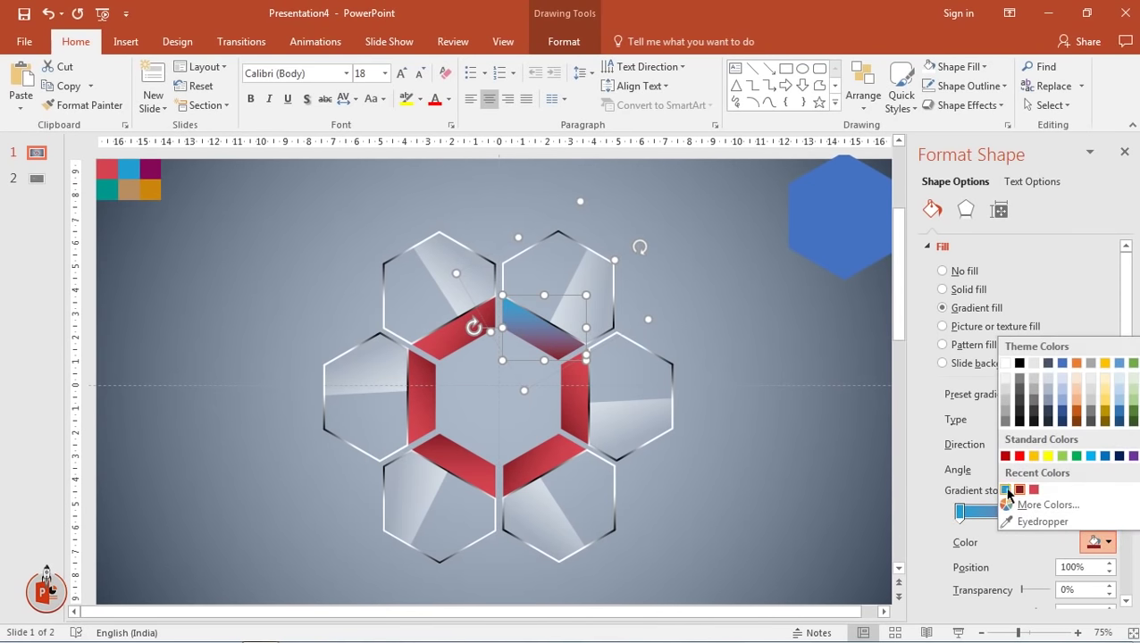
pyautogui.click(1005, 490)
pyautogui.click(1095, 541)
pyautogui.click(1048, 504)
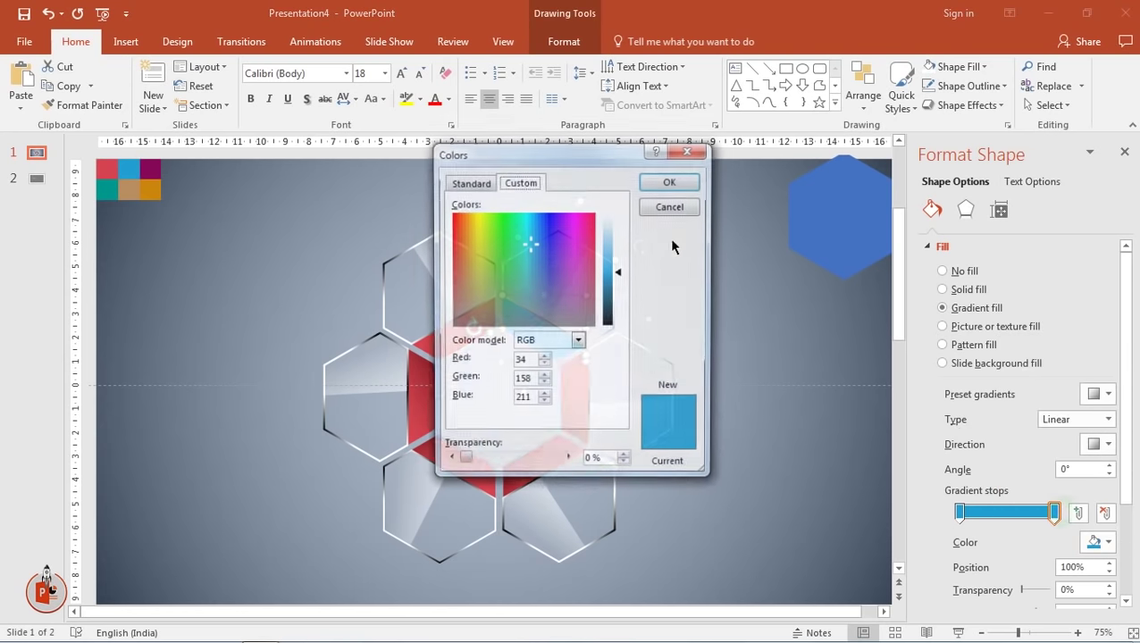
pyautogui.moveTo(621, 277); pyautogui.dragTo(615, 296)
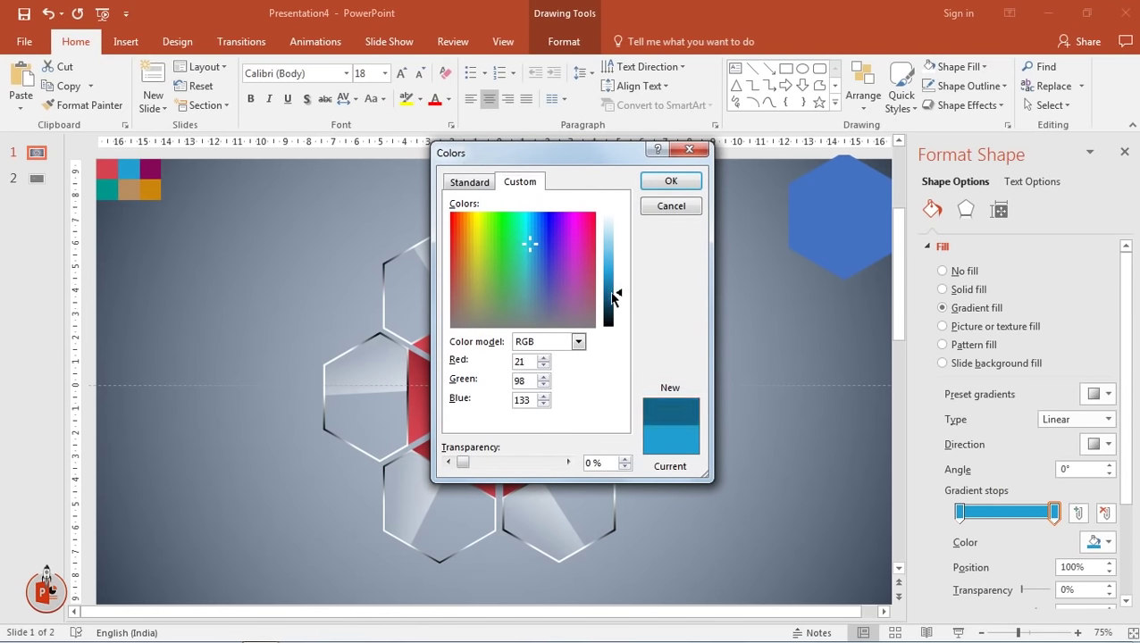
pyautogui.click(668, 181)
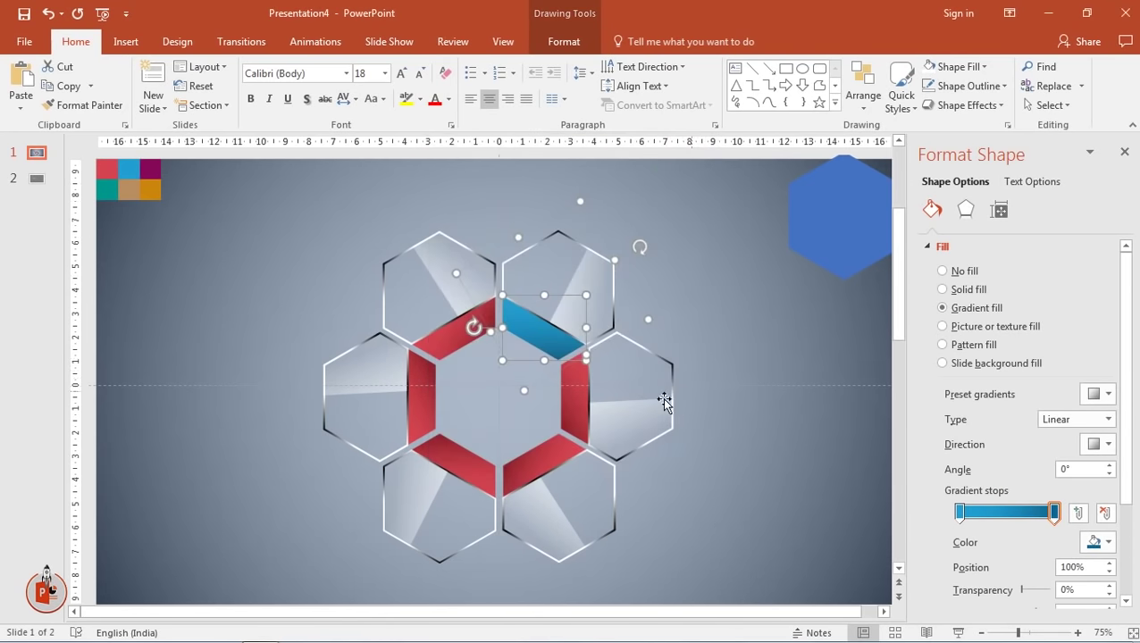
# Recolour the right shard's gradient stops maroon, darkening the right stop
pyautogui.click(577, 389)
pyautogui.click(577, 391)
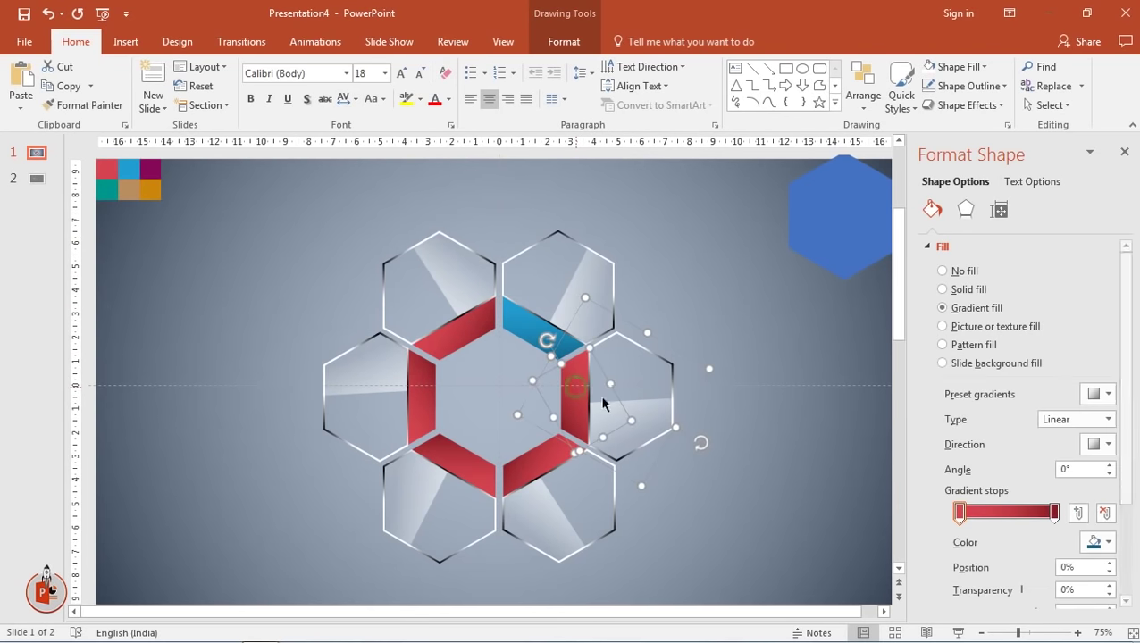
pyautogui.click(1094, 541)
pyautogui.click(1033, 490)
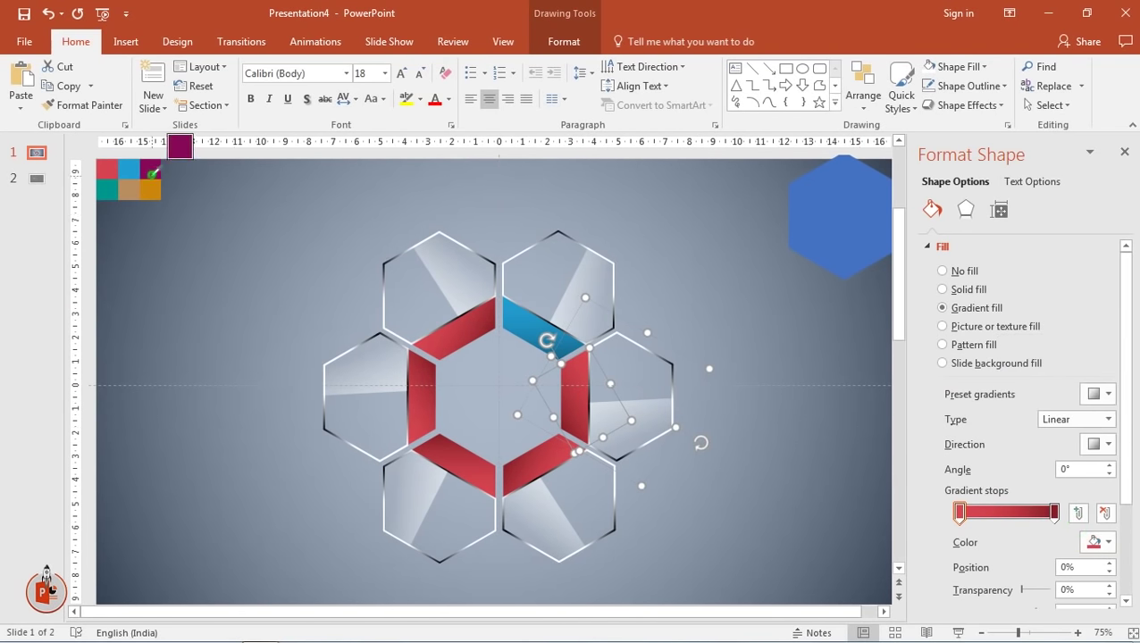
pyautogui.click(1054, 510)
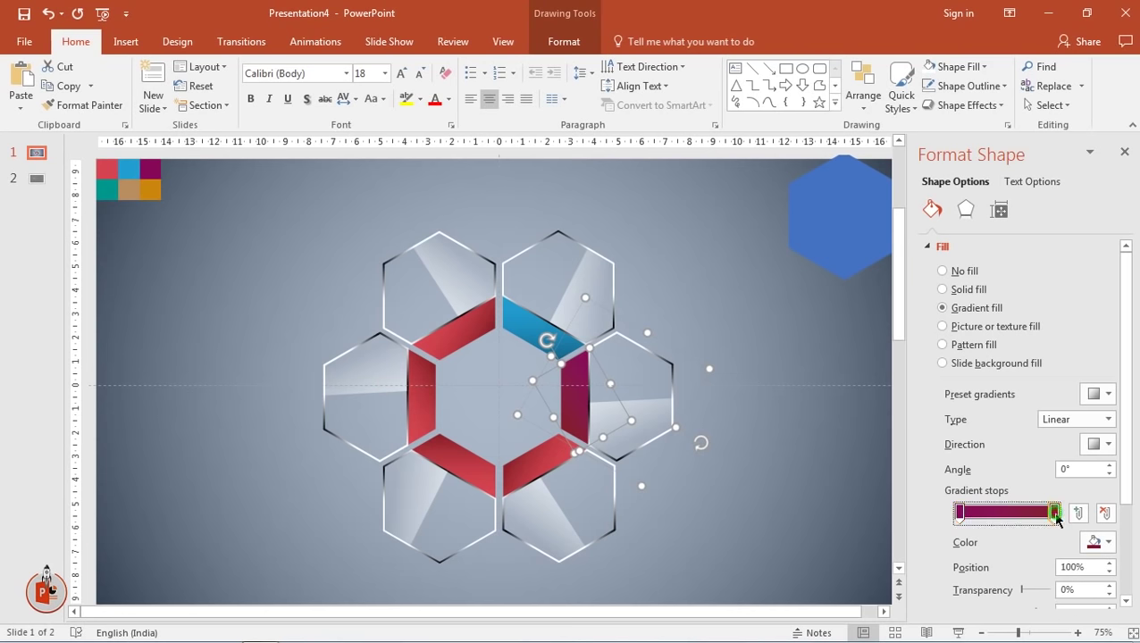
pyautogui.click(1097, 543)
pyautogui.click(1004, 489)
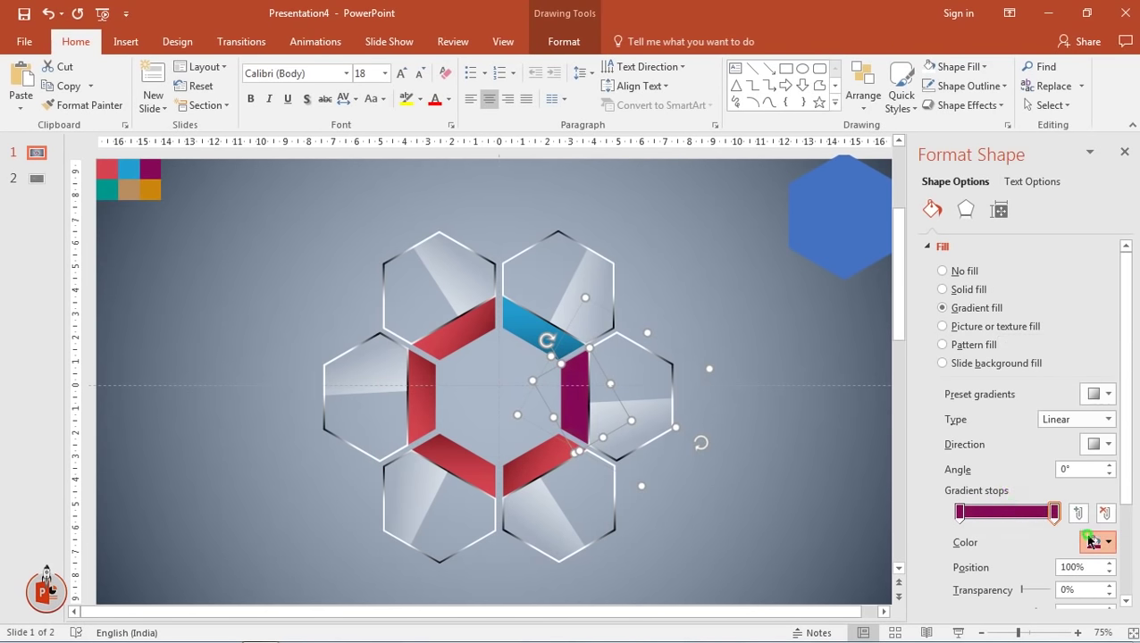
pyautogui.click(1097, 542)
pyautogui.click(1042, 505)
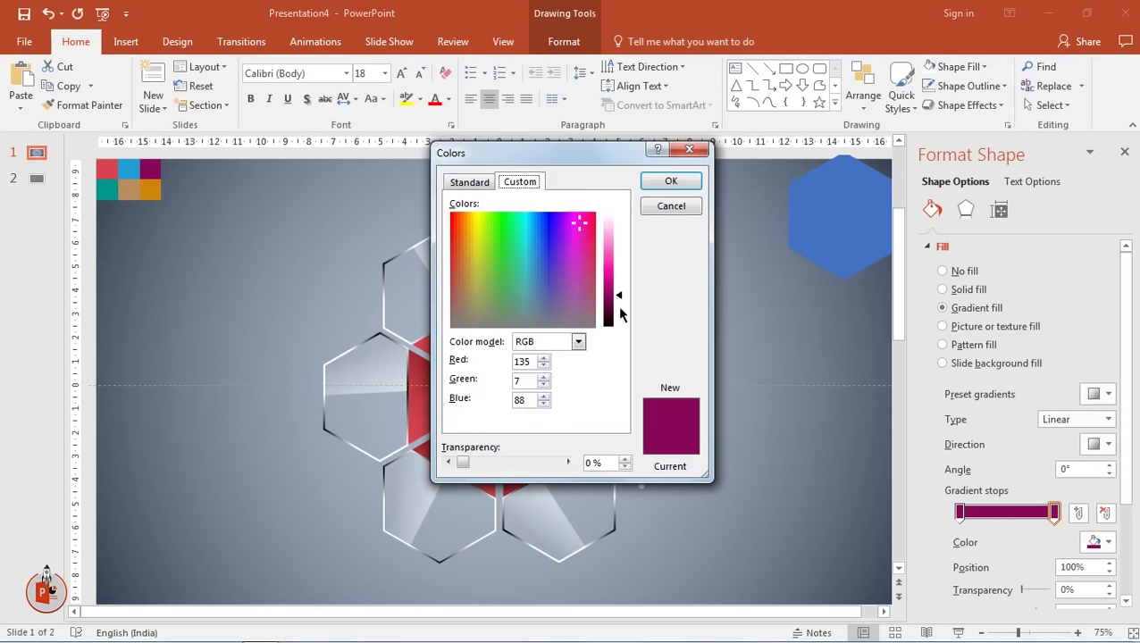
pyautogui.moveTo(620, 306); pyautogui.dragTo(619, 309)
pyautogui.click(666, 182)
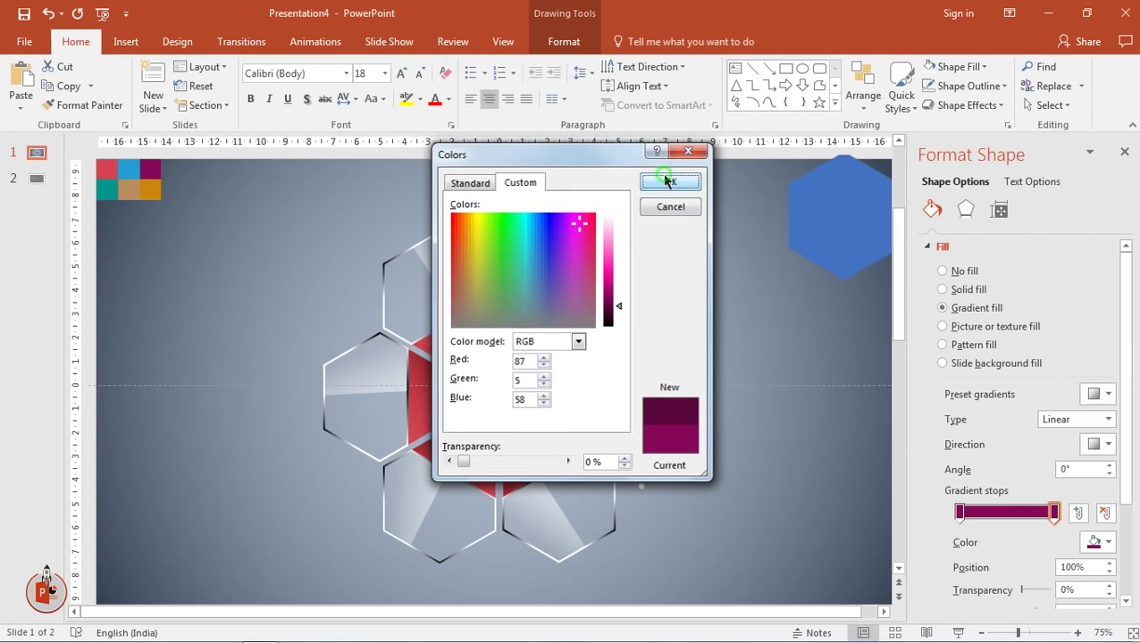
# Brighten the right shard's left gradient stop to a vivid magenta
pyautogui.click(961, 511)
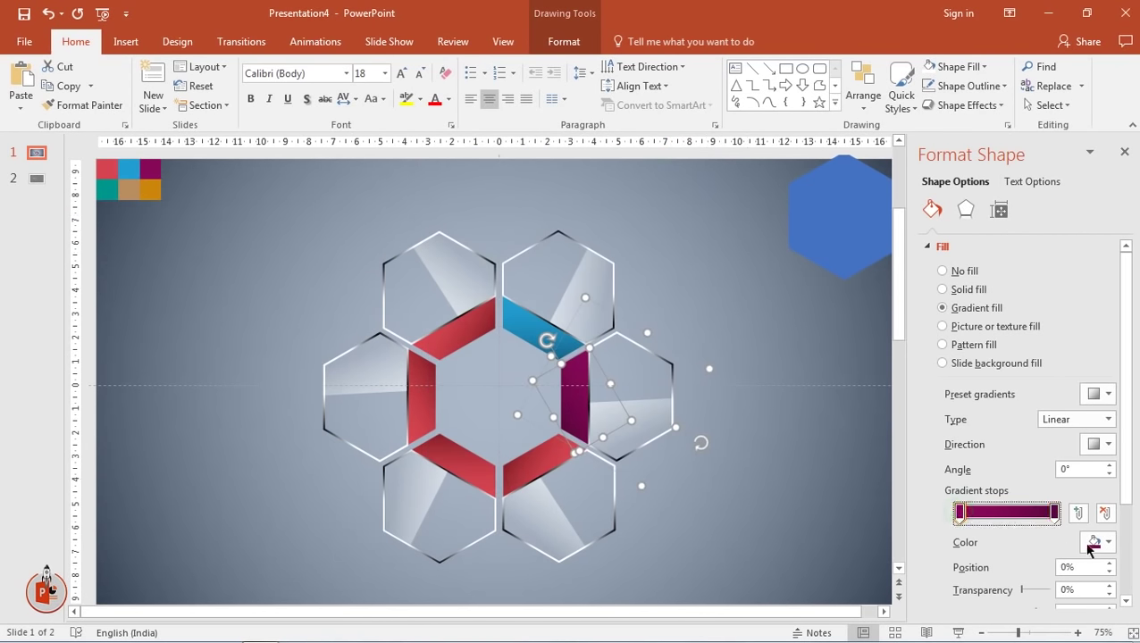
pyautogui.click(1097, 542)
pyautogui.click(1071, 507)
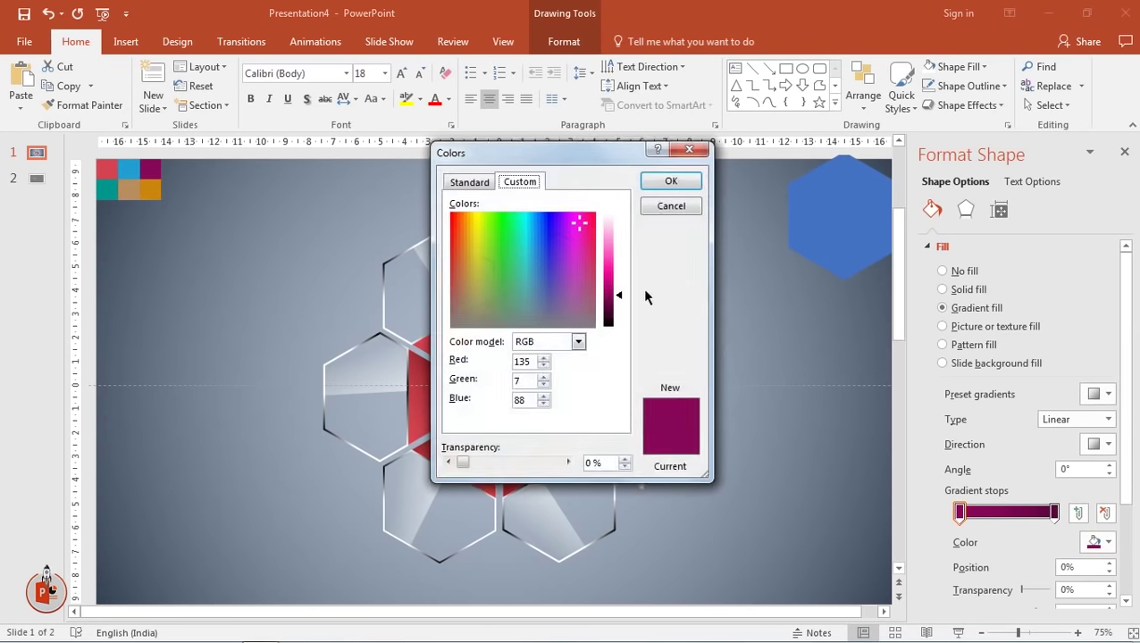
pyautogui.moveTo(617, 301); pyautogui.dragTo(617, 290)
pyautogui.click(661, 183)
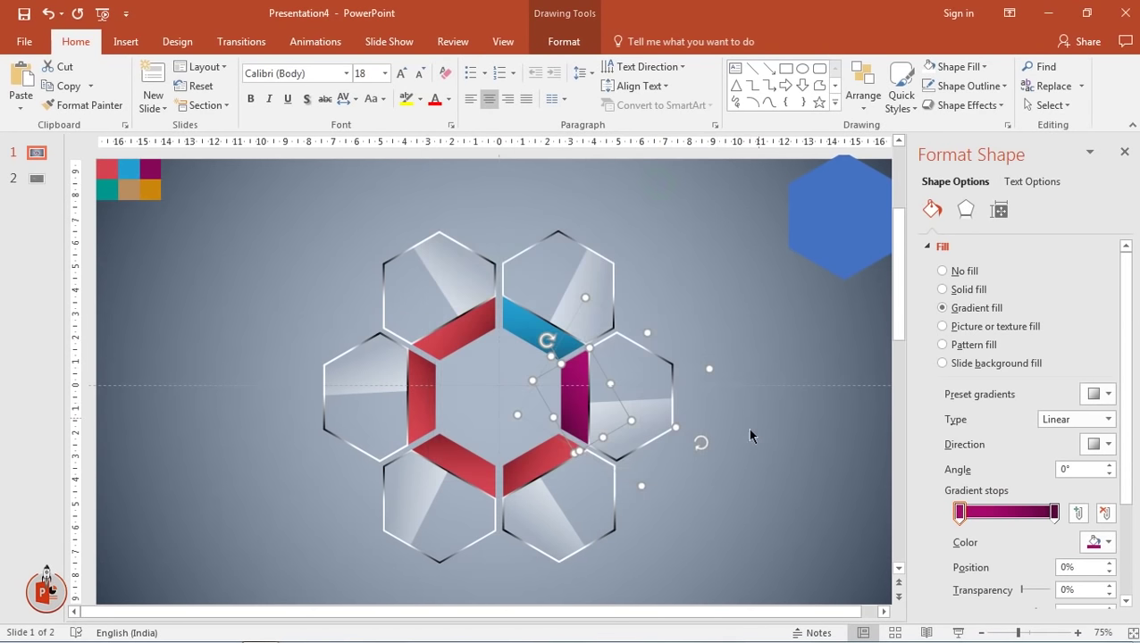
pyautogui.click(527, 458)
# Give the lower-right shard a teal gradient sampled from the corner swatch
pyautogui.click(1108, 542)
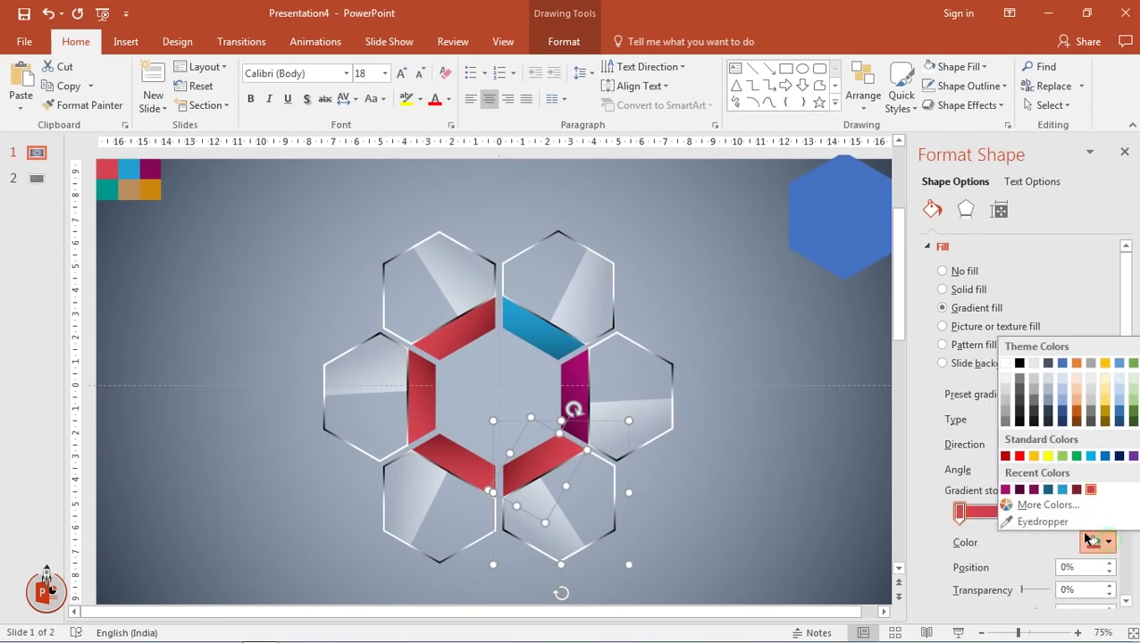
pyautogui.press('Escape')
pyautogui.click(107, 190)
pyautogui.click(1054, 511)
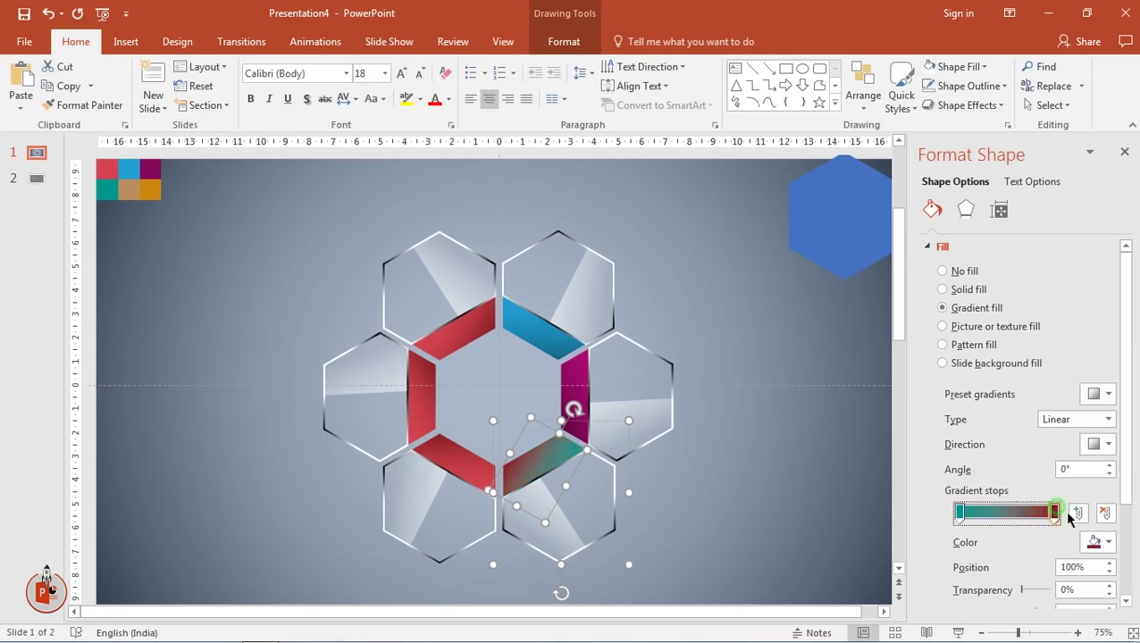
pyautogui.click(1108, 542)
pyautogui.click(1004, 489)
pyautogui.click(1107, 542)
pyautogui.click(1047, 505)
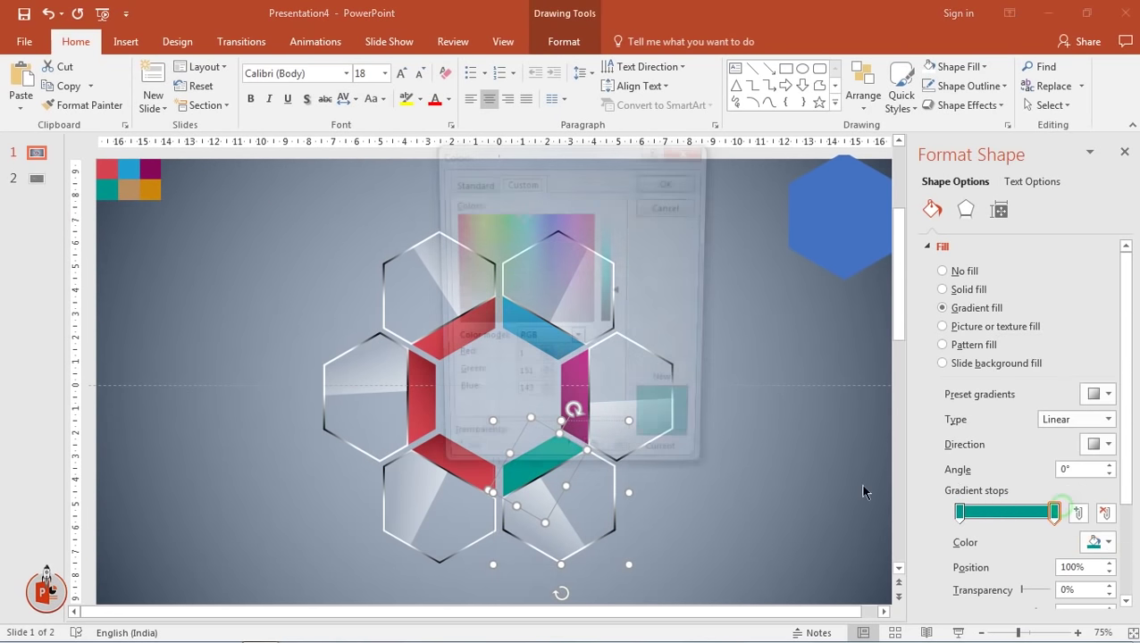
pyautogui.moveTo(622, 304); pyautogui.dragTo(623, 321)
pyautogui.click(669, 206)
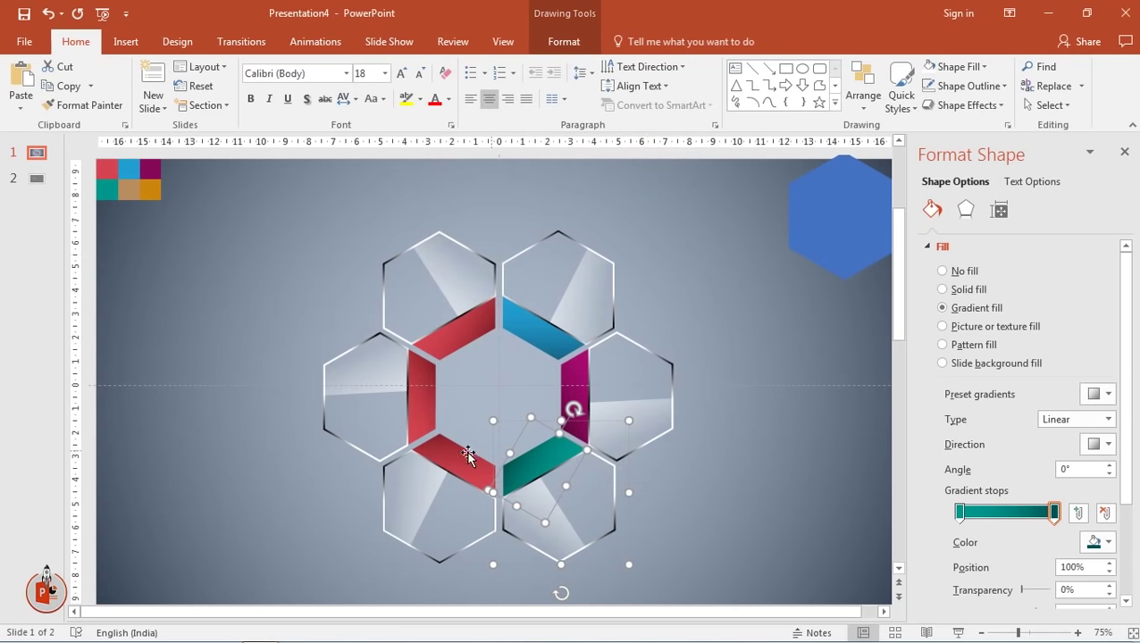
# Give the lower-left shard a tan-to-dark-brown gradient
pyautogui.click(451, 455)
pyautogui.click(451, 456)
pyautogui.click(959, 512)
pyautogui.click(1107, 542)
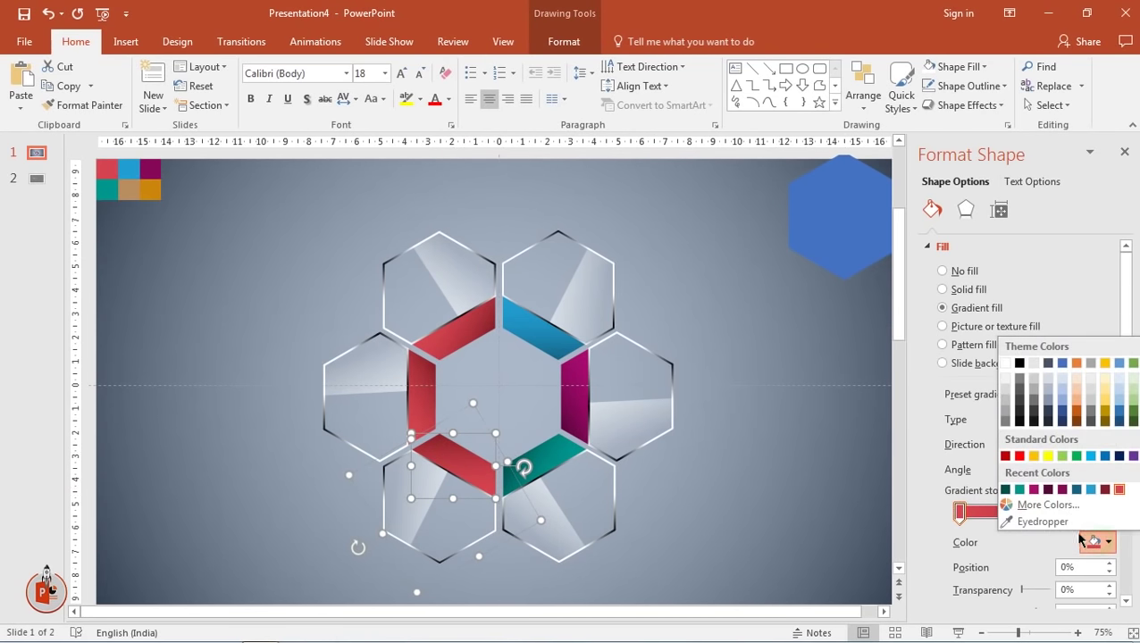
pyautogui.click(1027, 519)
pyautogui.click(132, 191)
pyautogui.click(1054, 512)
pyautogui.click(1108, 543)
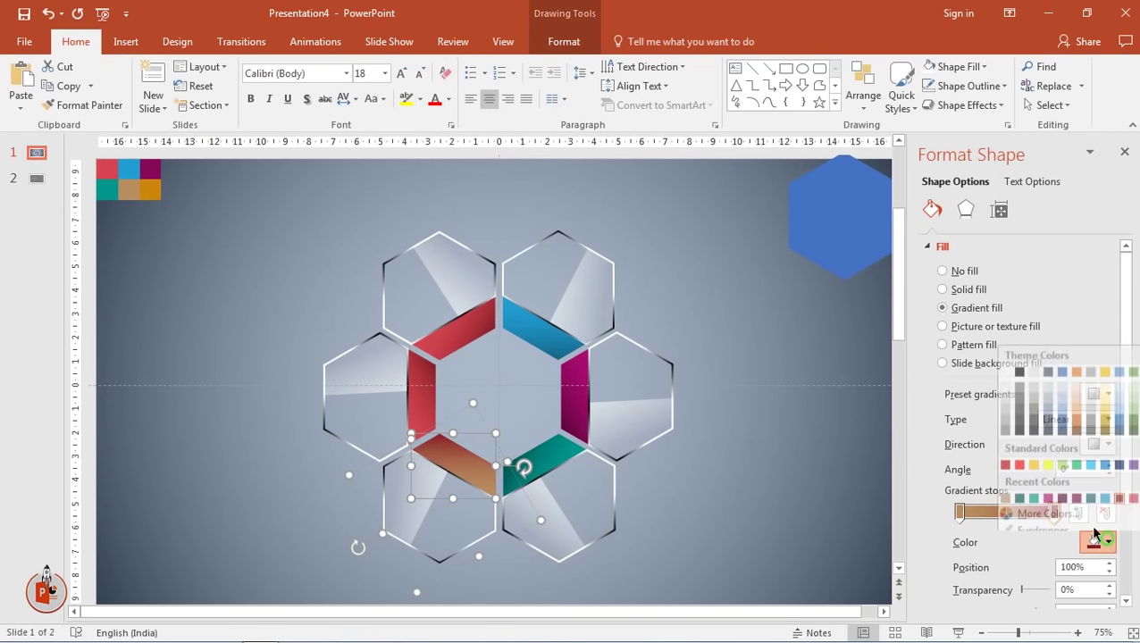
pyautogui.click(1045, 505)
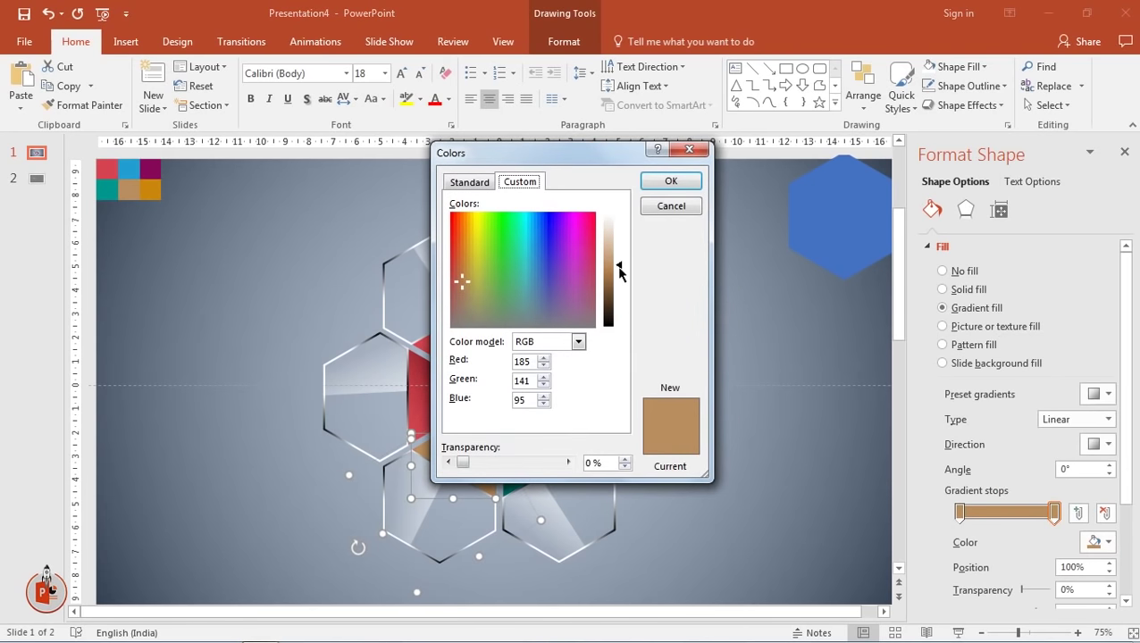
pyautogui.moveTo(618, 274); pyautogui.dragTo(616, 304)
pyautogui.click(667, 183)
# Sample the orange swatch into the left shard's left gradient stop
pyautogui.click(420, 382)
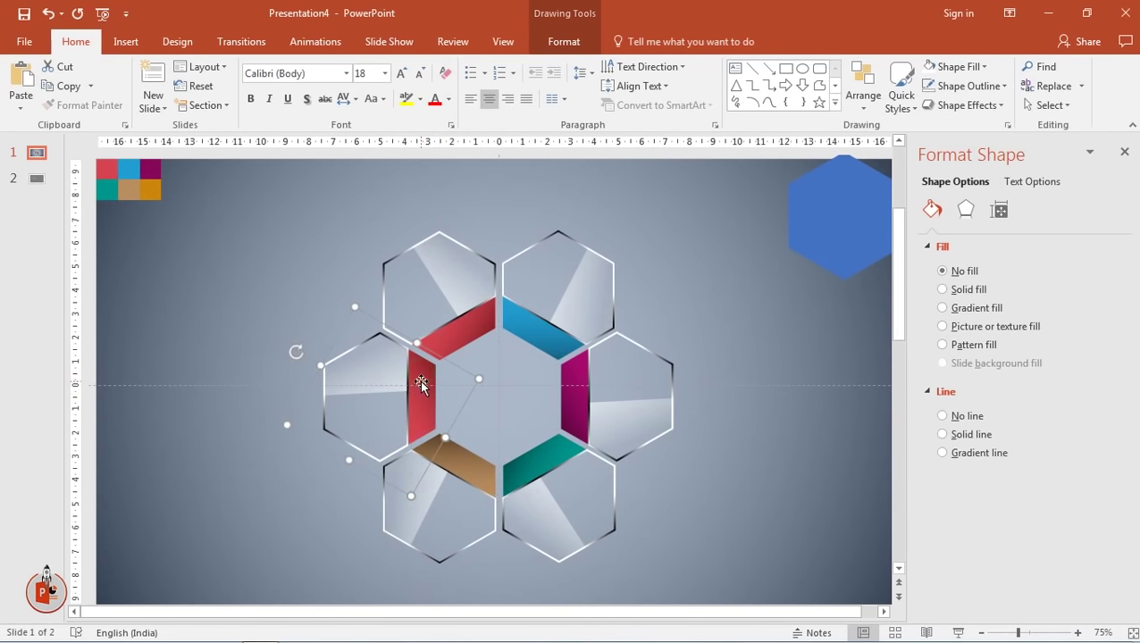
pyautogui.click(419, 382)
pyautogui.click(1102, 543)
pyautogui.click(1027, 527)
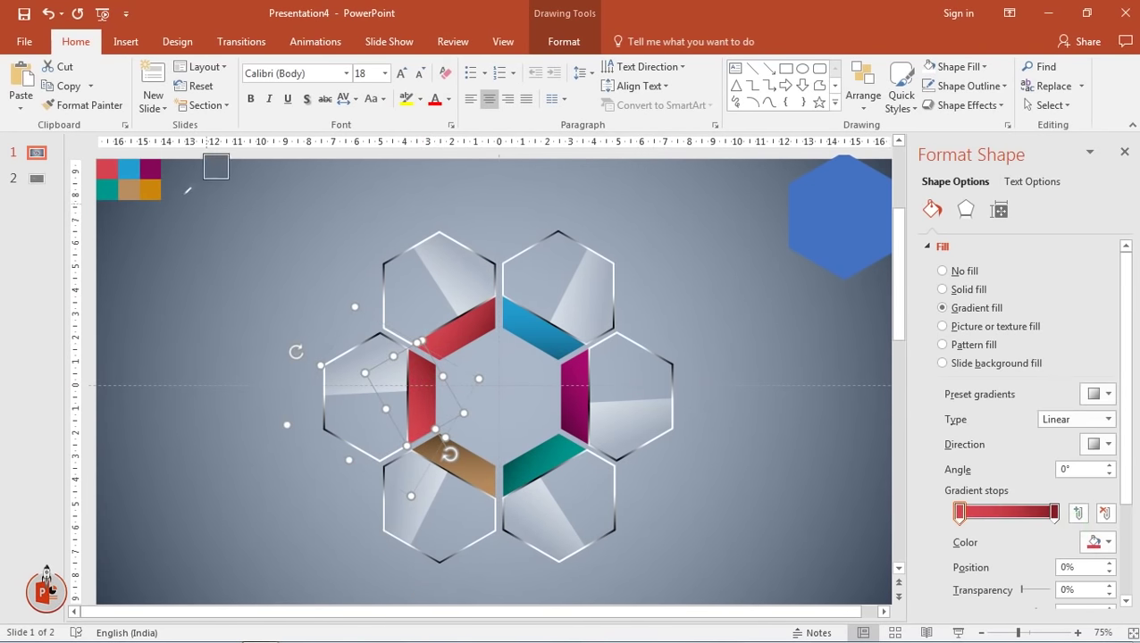
pyautogui.click(150, 188)
# Set the left shard's right stop to a darker amber orange and close the Format Shape panel
pyautogui.click(1054, 511)
pyautogui.click(1101, 542)
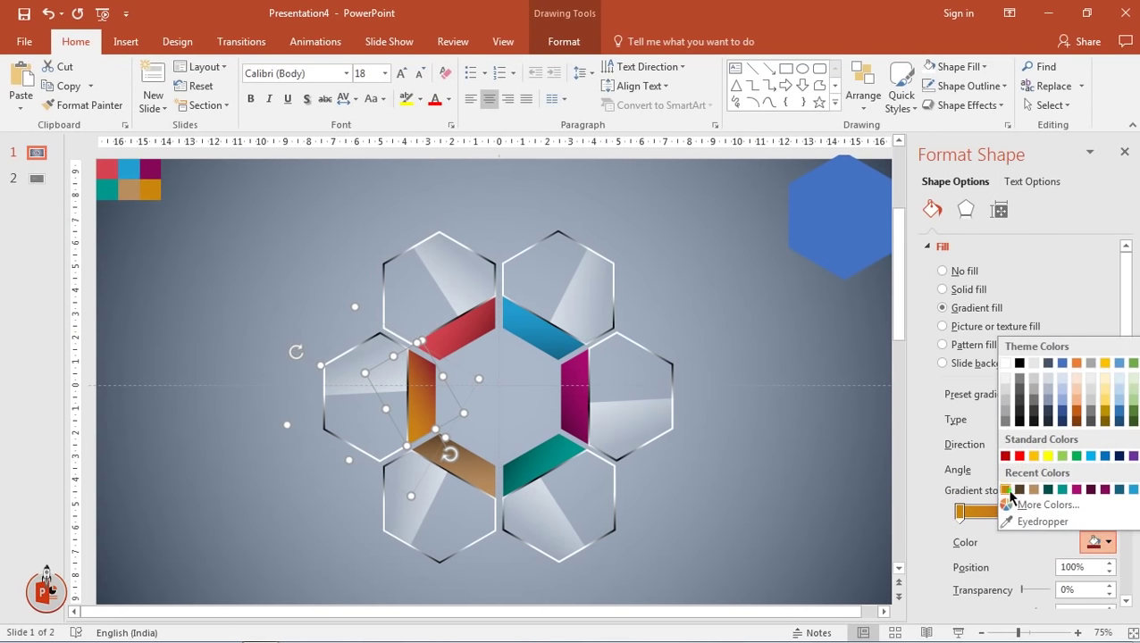
pyautogui.click(1012, 487)
pyautogui.click(1102, 543)
pyautogui.click(1041, 505)
pyautogui.moveTo(618, 277); pyautogui.dragTo(620, 301)
pyautogui.click(666, 182)
pyautogui.click(1101, 543)
pyautogui.click(1040, 505)
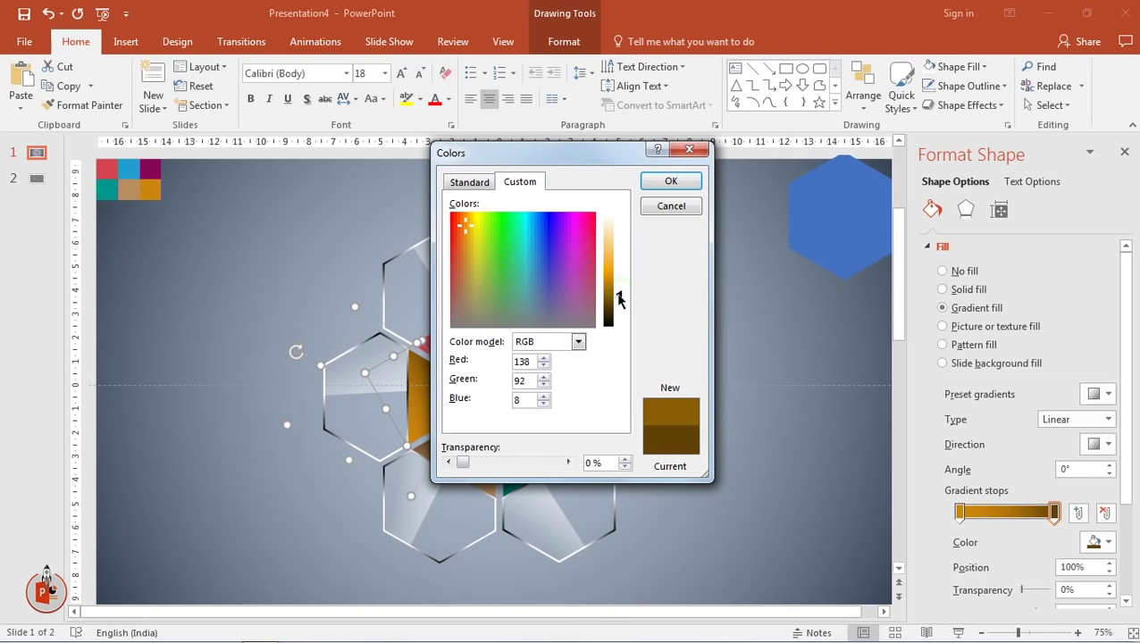
pyautogui.click(671, 181)
pyautogui.moveTo(926, 154); pyautogui.dragTo(989, 313)
pyautogui.click(885, 385)
# Copy the blue corner hexagon beside the ring, then marquee-select every hexagon and shard of the ring
pyautogui.click(982, 275)
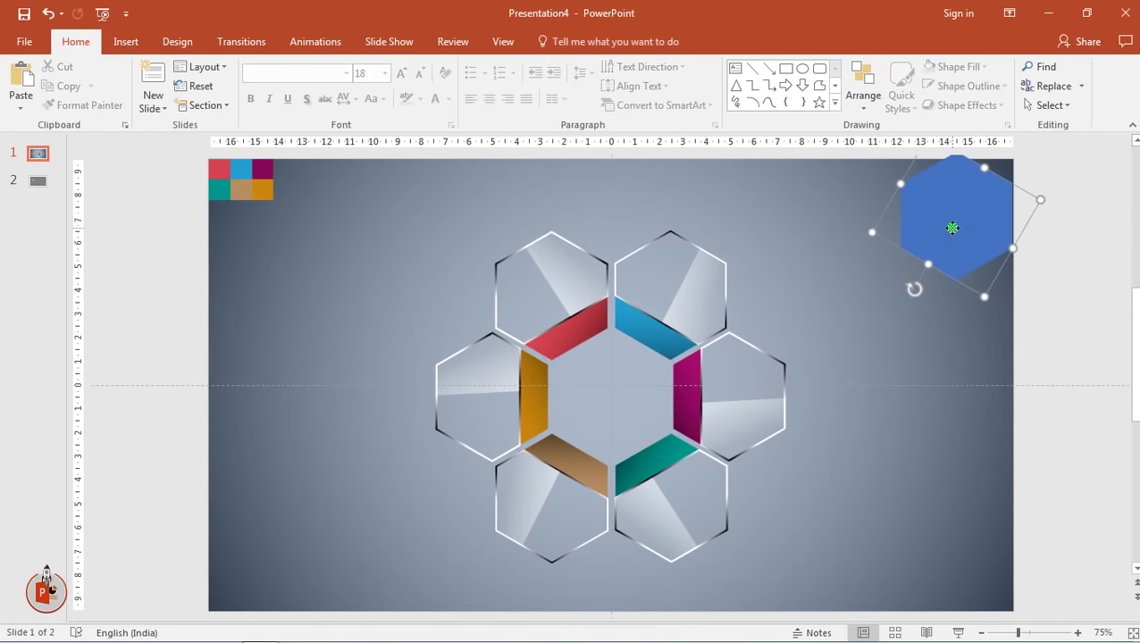
pyautogui.moveTo(982, 275)
pyautogui.mouseDown()
pyautogui.moveTo(942, 368)
pyautogui.moveTo(931, 332)
pyautogui.mouseUp()
pyautogui.moveTo(924, 283)
pyautogui.mouseDown()
pyautogui.moveTo(609, 398)
pyautogui.moveTo(923, 398)
pyautogui.mouseUp()
pyautogui.click(823, 486)
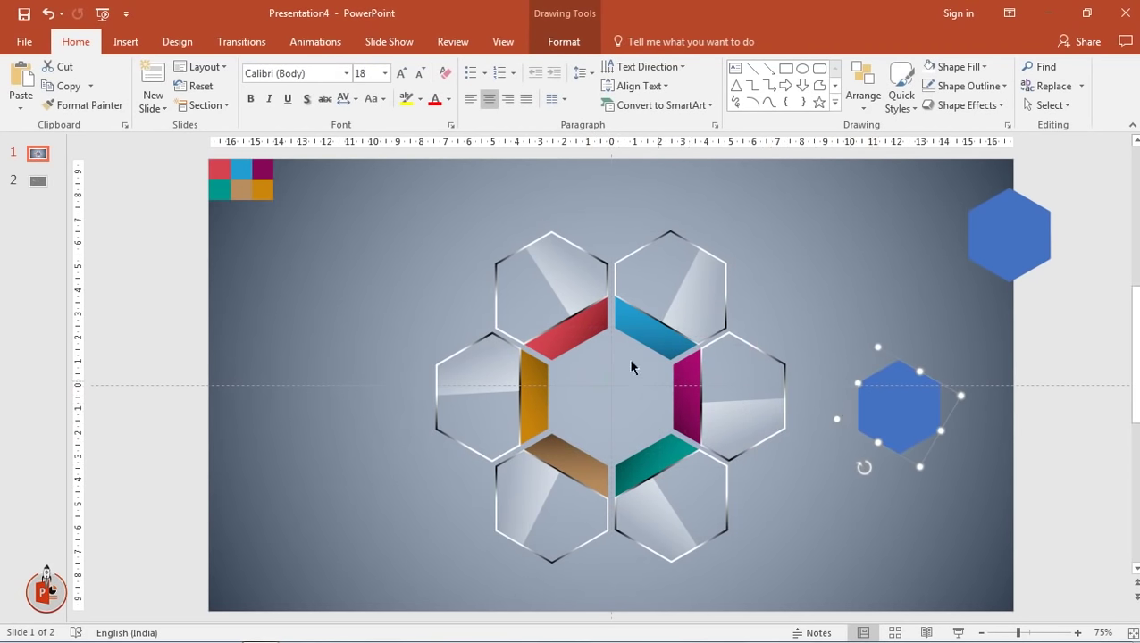
pyautogui.click(458, 277)
pyautogui.moveTo(340, 190); pyautogui.dragTo(865, 588)
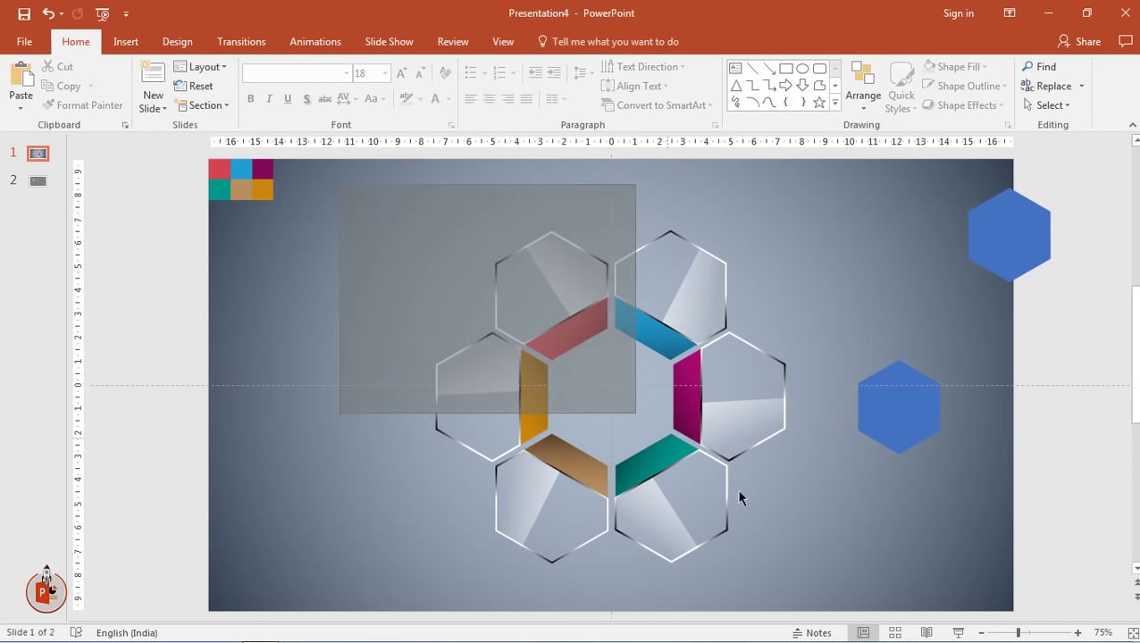
# Group the six outer hexagons and nudge the group slightly up
pyautogui.rightClick(739, 404)
pyautogui.moveTo(796, 501)
pyautogui.click(902, 501)
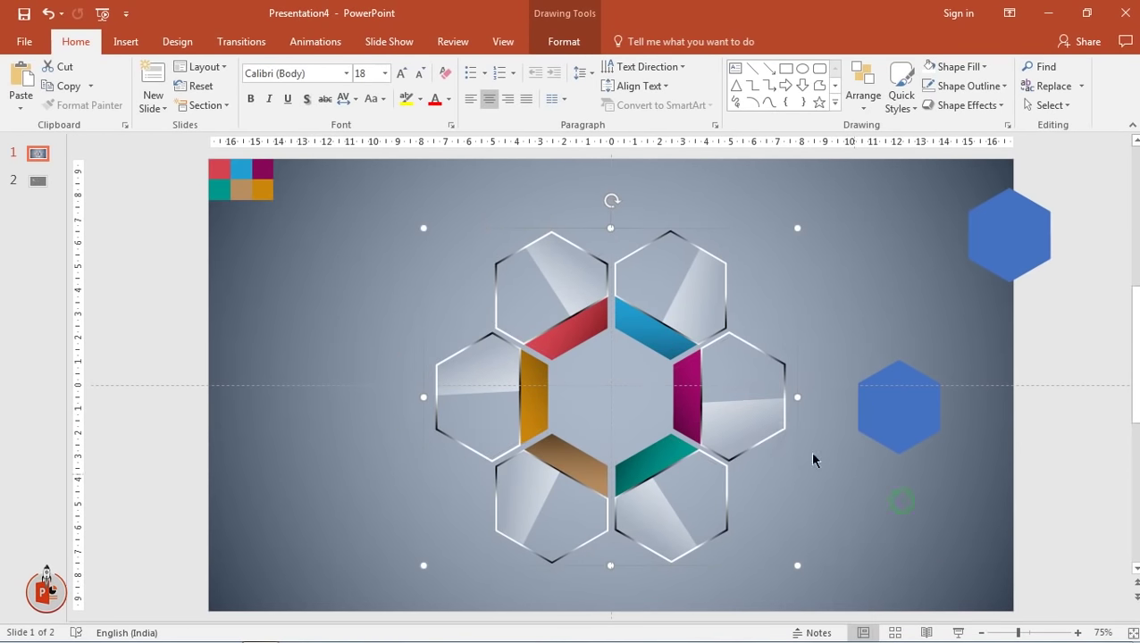
pyautogui.moveTo(750, 399); pyautogui.dragTo(750, 390)
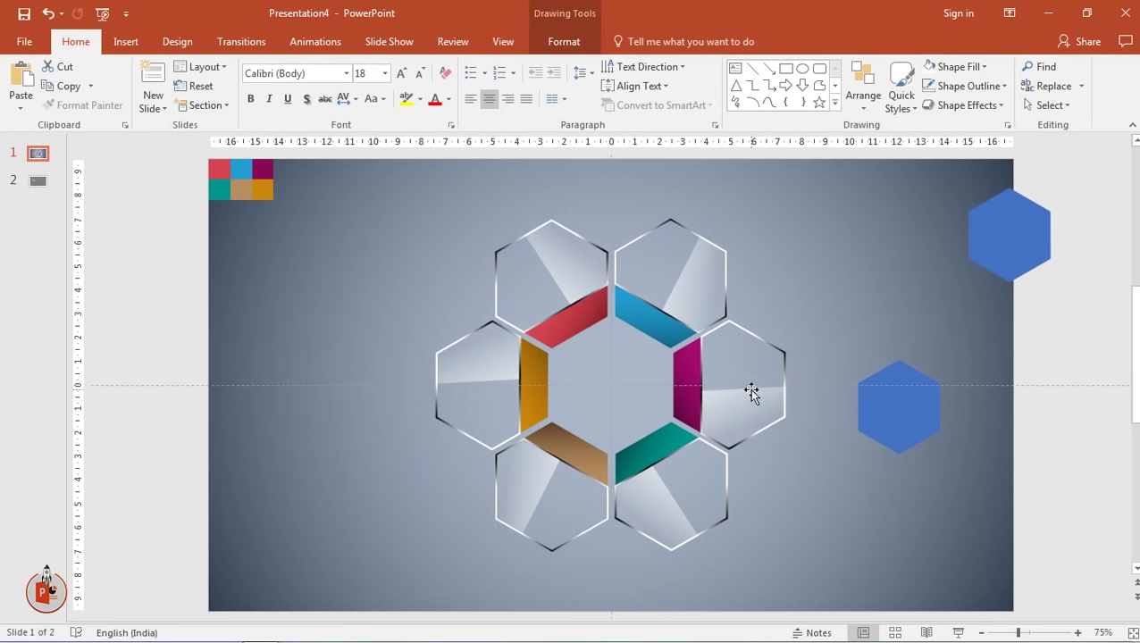
# Move the blue hexagon into the centre of the hexagon ring
pyautogui.click(868, 339)
pyautogui.moveTo(896, 414)
pyautogui.mouseDown()
pyautogui.moveTo(621, 389)
pyautogui.moveTo(628, 379)
pyautogui.mouseUp()
pyautogui.keyDown('ctrl'); pyautogui.scroll(5, 623, 404); pyautogui.keyUp('ctrl')
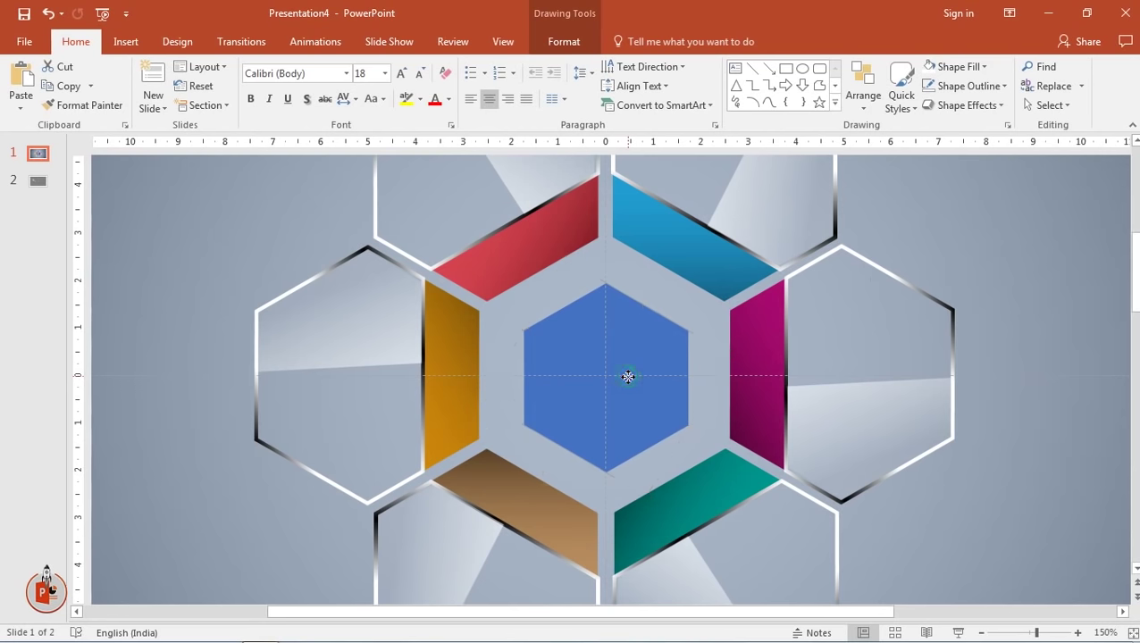
# Centre the blue hexagon horizontally and vertically on the slide with Align Center and Align Middle
pyautogui.click(575, 44)
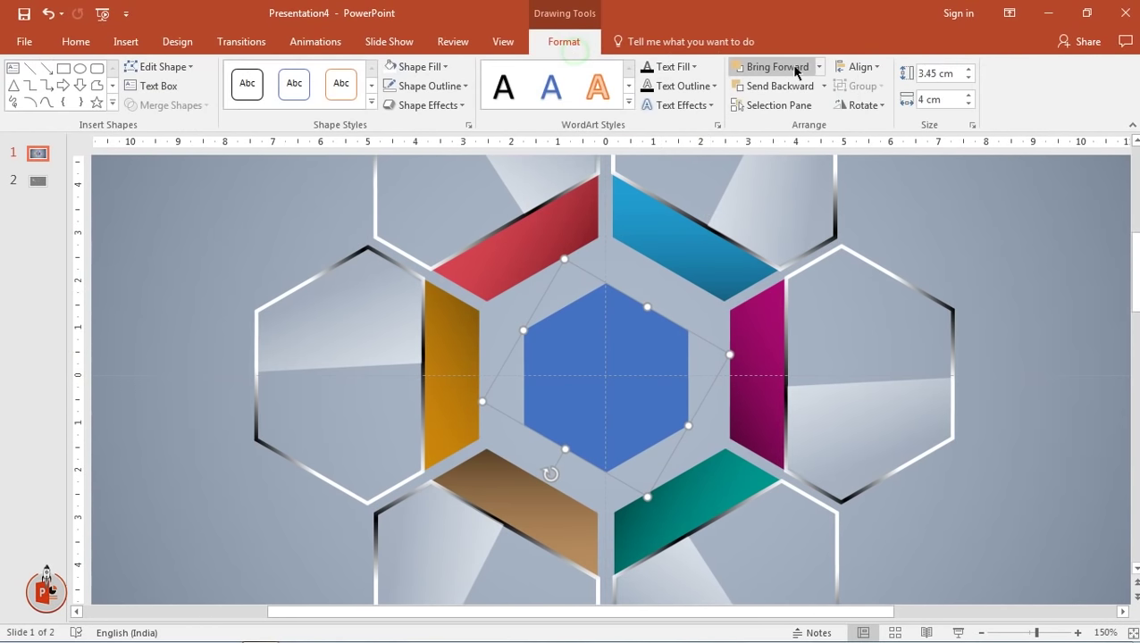
pyautogui.click(871, 76)
pyautogui.click(873, 107)
pyautogui.click(861, 68)
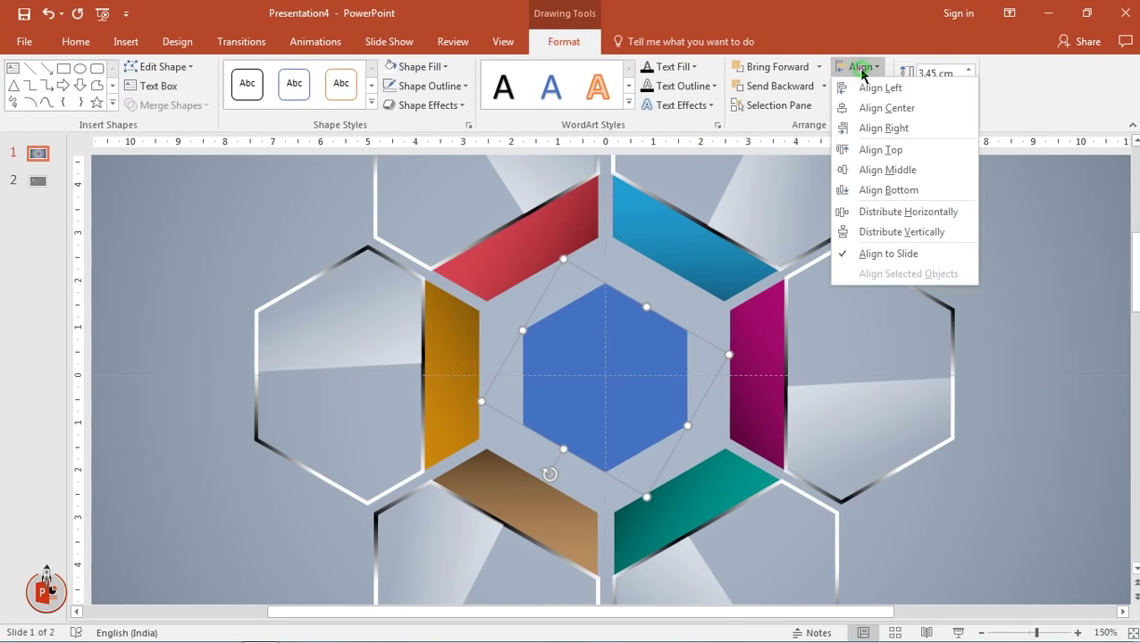
pyautogui.click(867, 169)
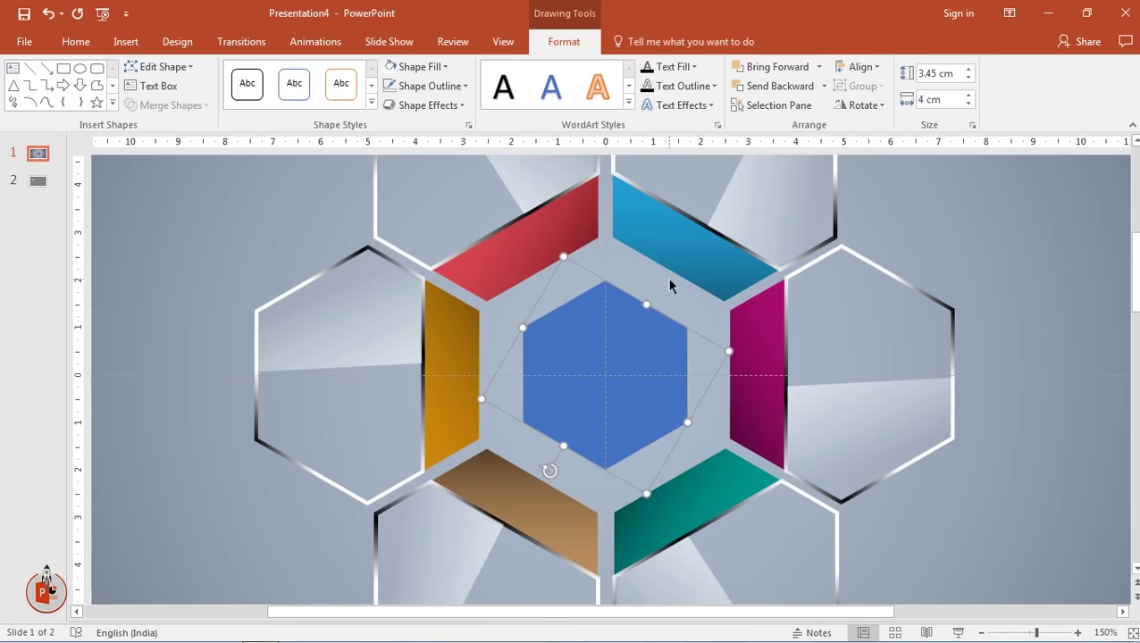
pyautogui.click(669, 285)
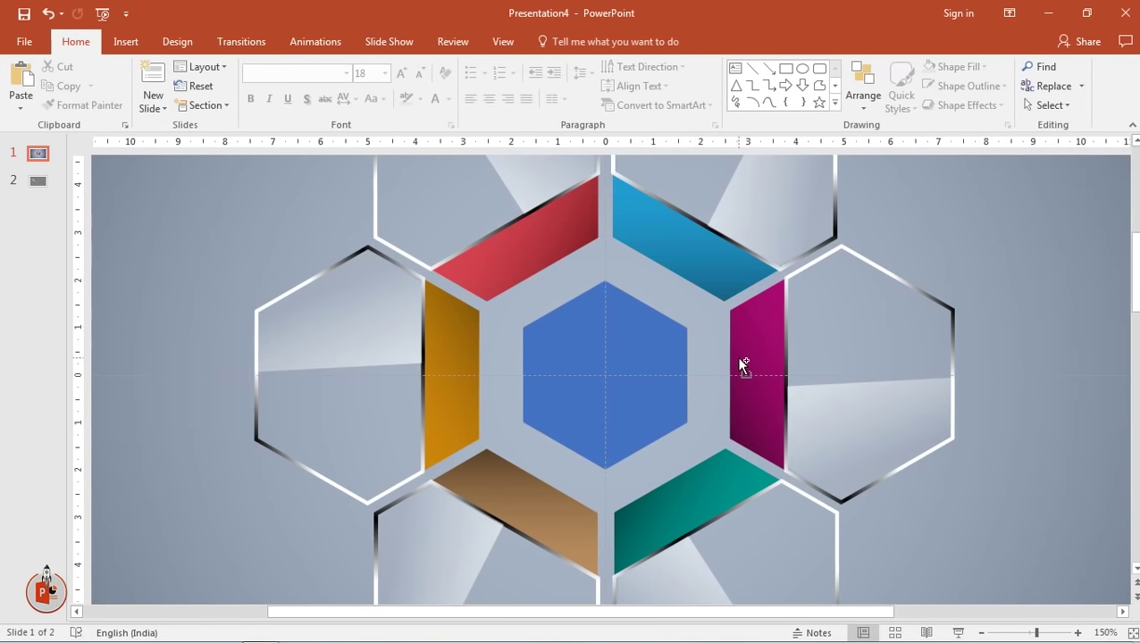
# Drag the second blue hexagon from the slide's right side onto the ring's centre
pyautogui.scroll(-2, 743, 366)
pyautogui.scroll(-3, 743, 363)
pyautogui.moveTo(1034, 232); pyautogui.dragTo(636, 380)
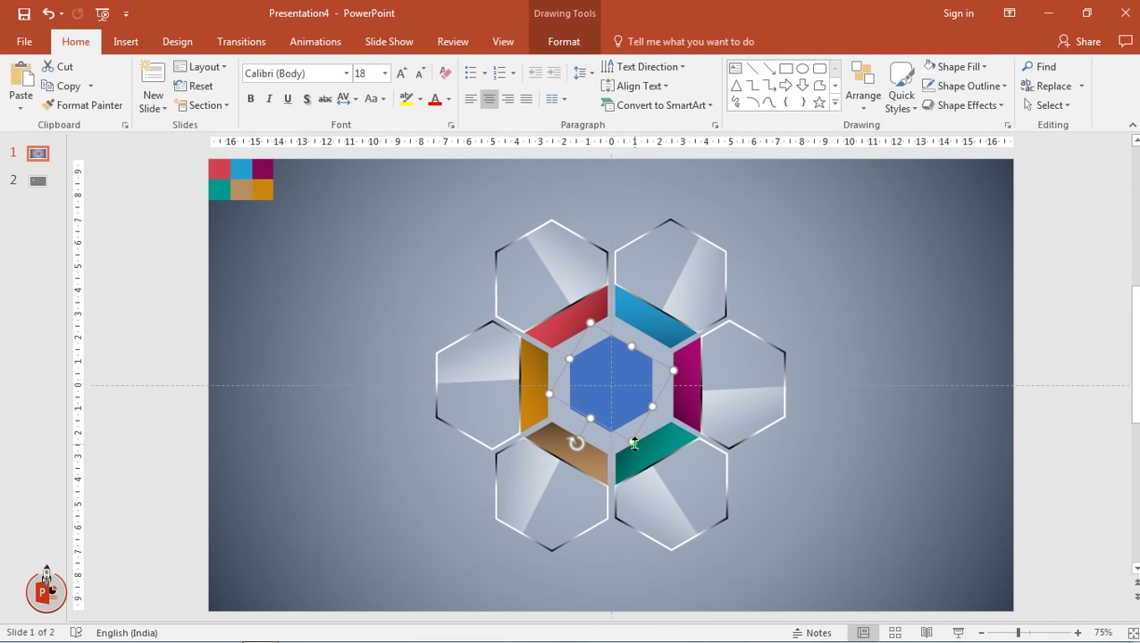
# Enlarge the second centre hexagon and align it to the slide's centre and middle
pyautogui.moveTo(633, 444); pyautogui.dragTo(645, 472)
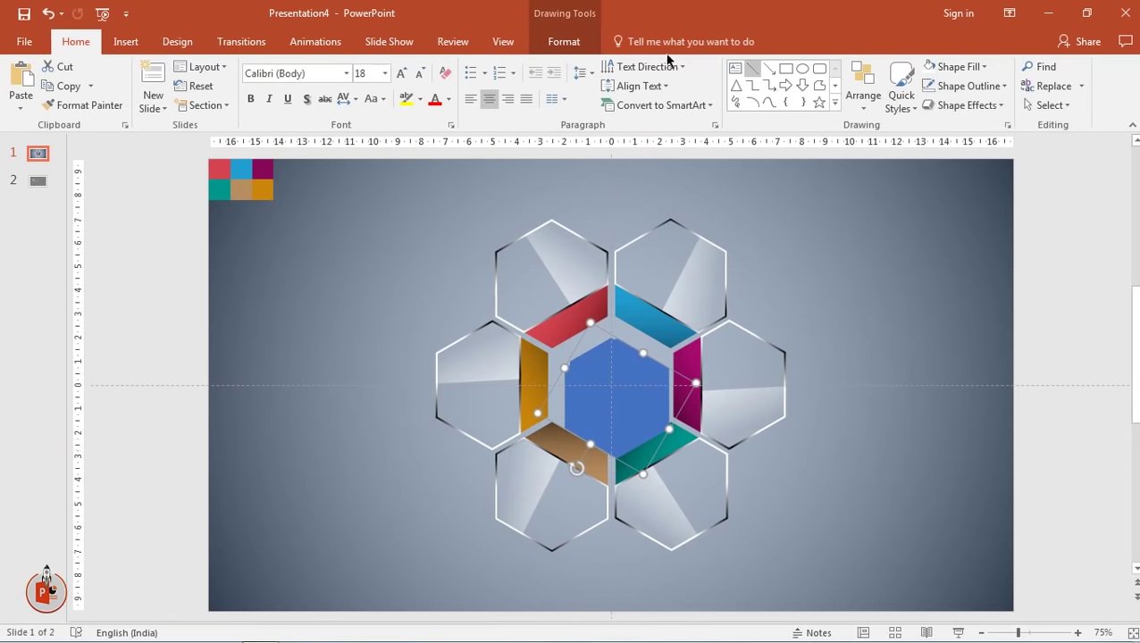
pyautogui.click(576, 38)
pyautogui.click(857, 68)
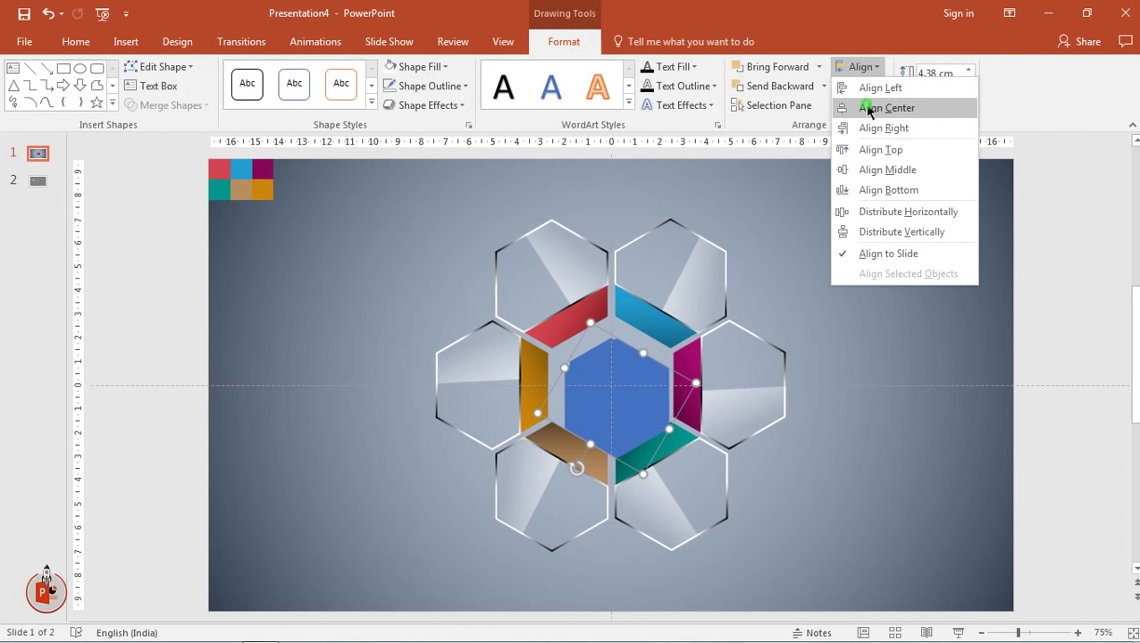
pyautogui.click(867, 108)
pyautogui.click(858, 71)
pyautogui.click(880, 171)
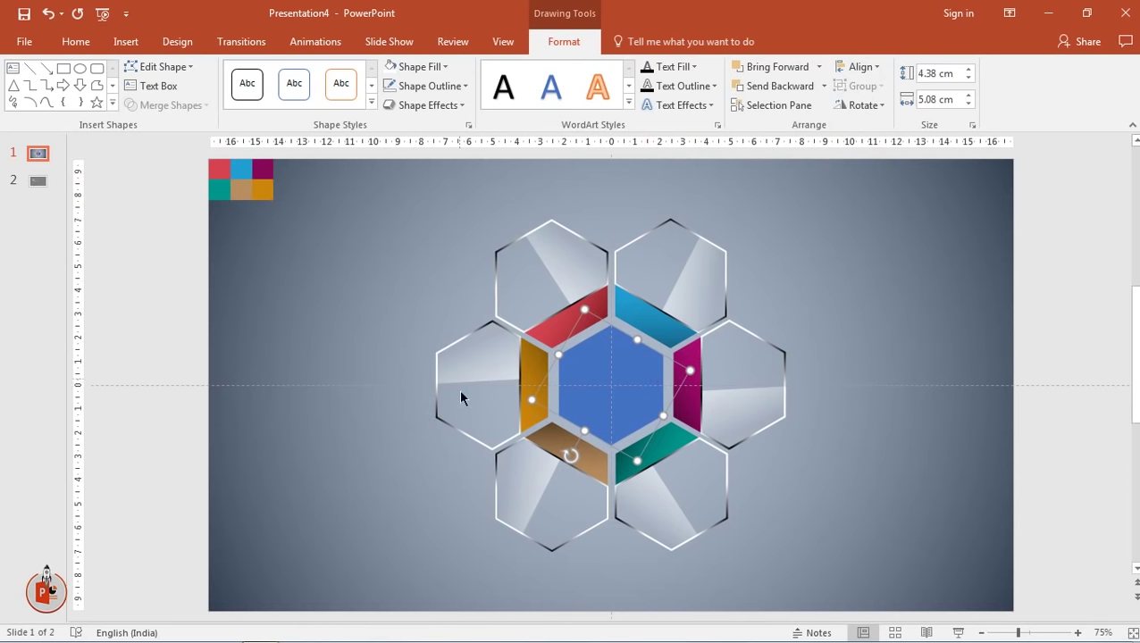
pyautogui.click(465, 427)
# Copy the left outer hexagon's silver style onto the centre hexagon with Format Painter
pyautogui.click(462, 438)
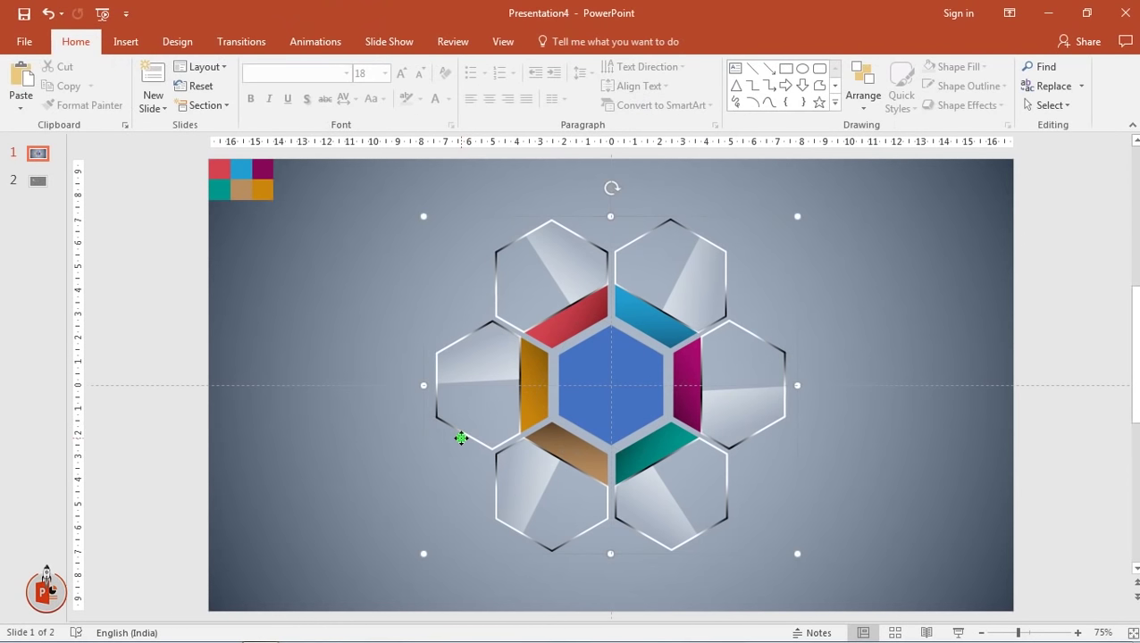
pyautogui.click(463, 437)
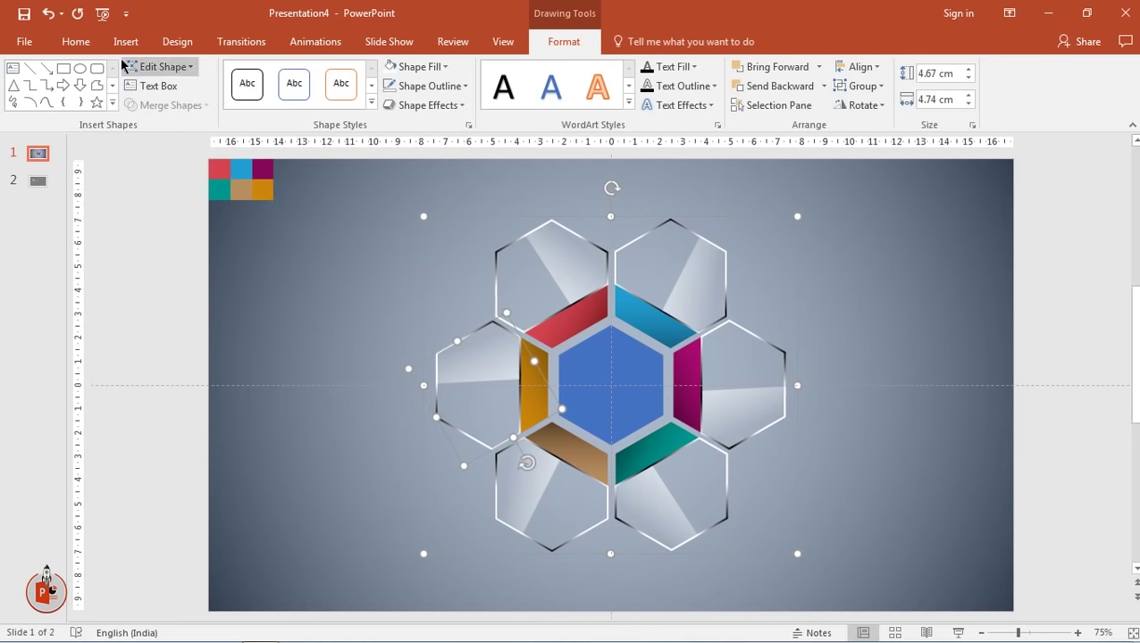
pyautogui.click(86, 43)
pyautogui.click(87, 111)
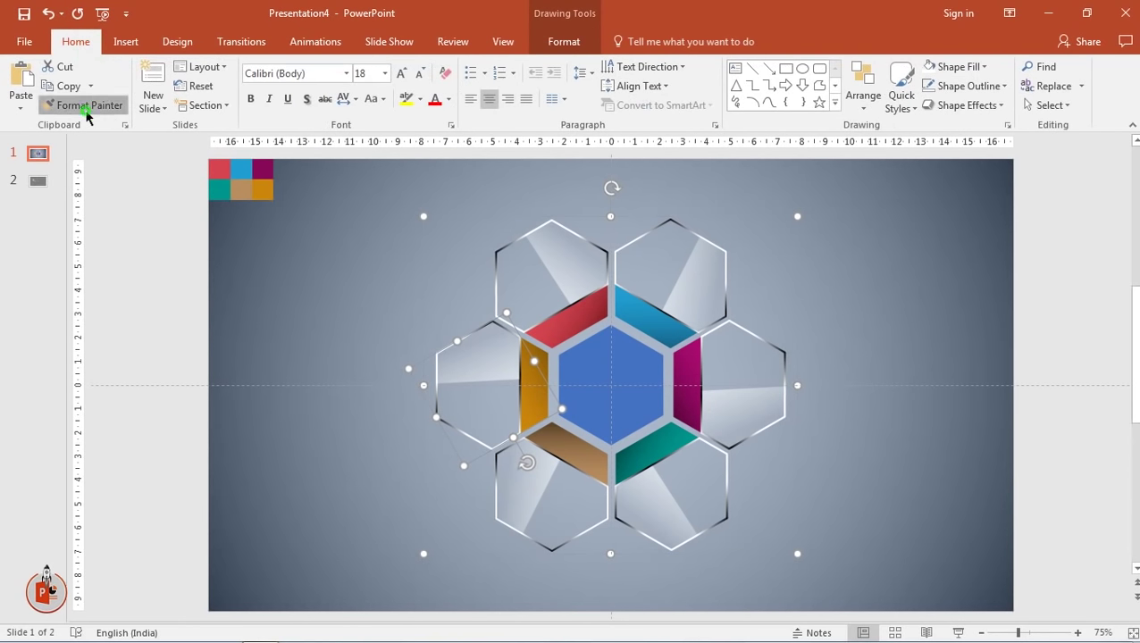
pyautogui.click(635, 362)
pyautogui.click(882, 371)
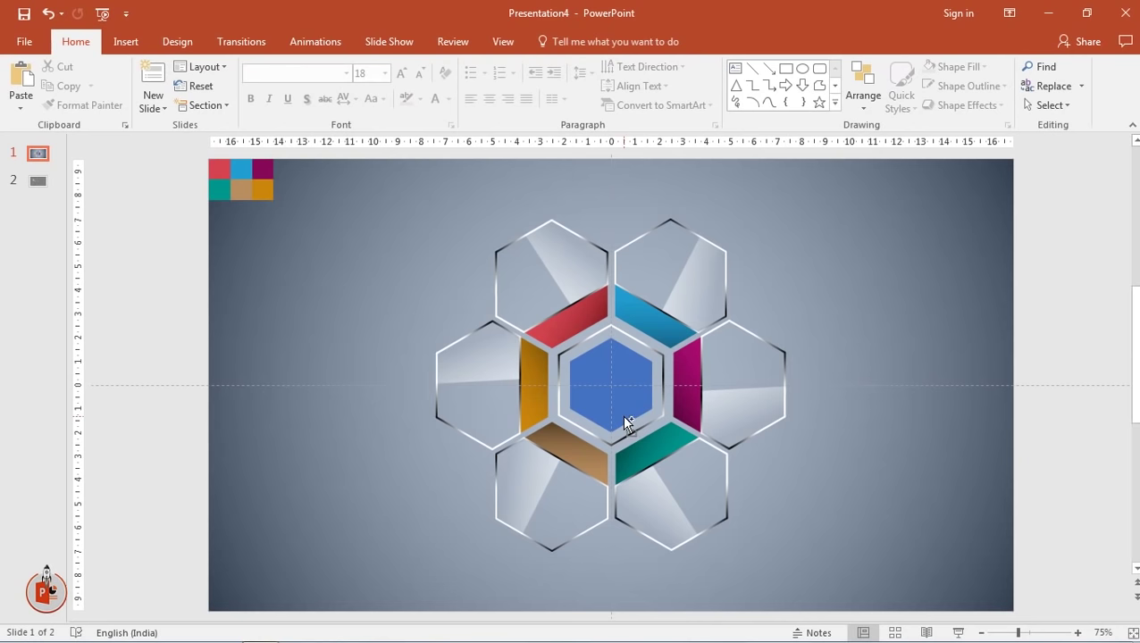
pyautogui.keyDown('ctrl'); pyautogui.scroll(5, 622, 414); pyautogui.keyUp('ctrl')
# Place a copy of the silver-ring hexagon to the right of the infographic
pyautogui.click(661, 307)
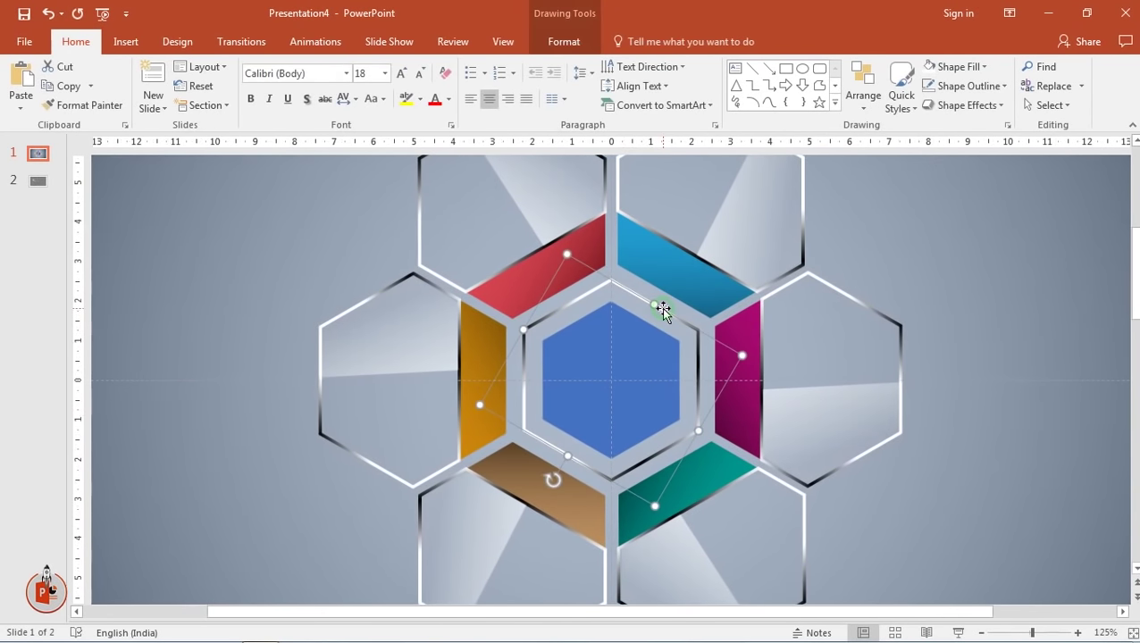
pyautogui.moveTo(661, 307)
pyautogui.mouseDown()
pyautogui.moveTo(678, 323)
pyautogui.moveTo(1069, 239)
pyautogui.mouseUp()
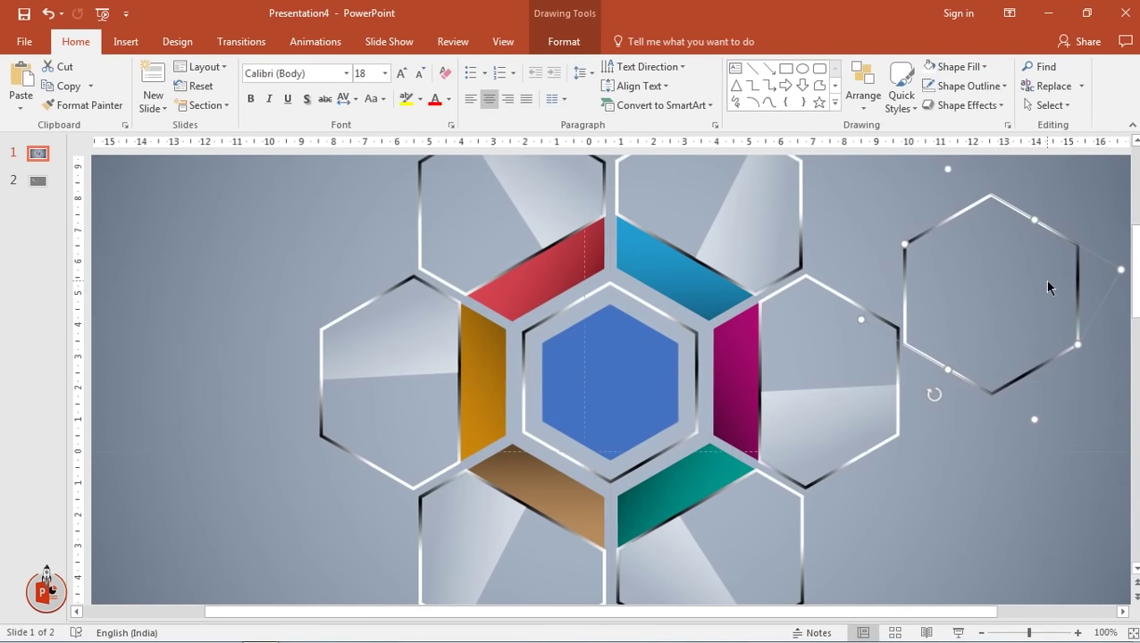
pyautogui.keyDown('ctrl'); pyautogui.scroll(-3, 1043, 280); pyautogui.keyUp('ctrl')
pyautogui.moveTo(879, 302); pyautogui.dragTo(903, 297)
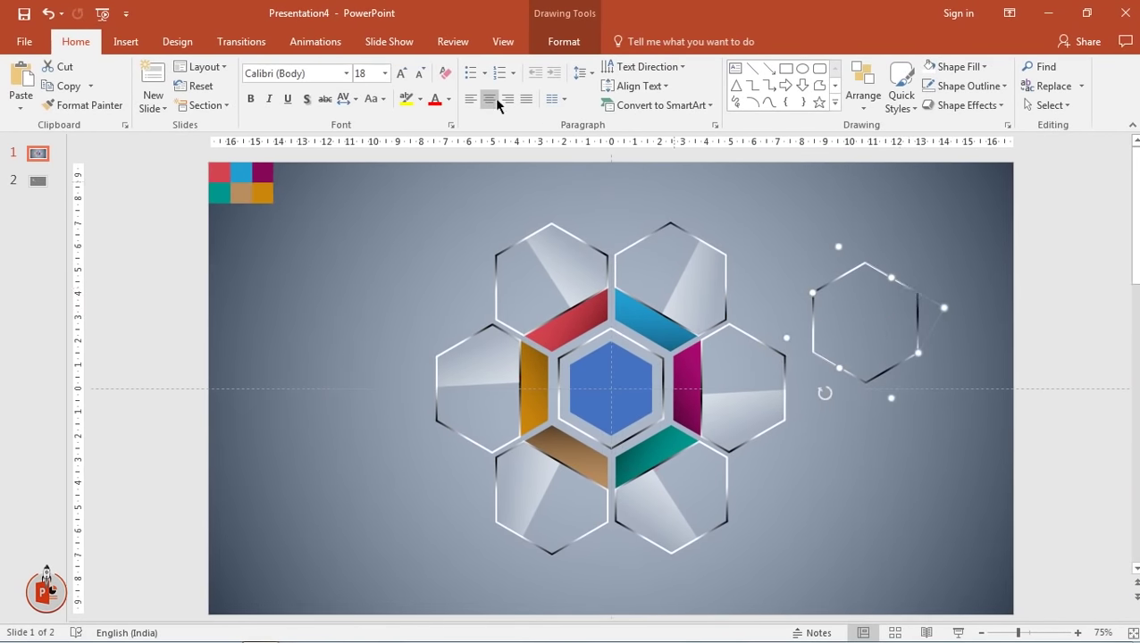
# Give the copied hexagon a white fill and no outline
pyautogui.click(547, 35)
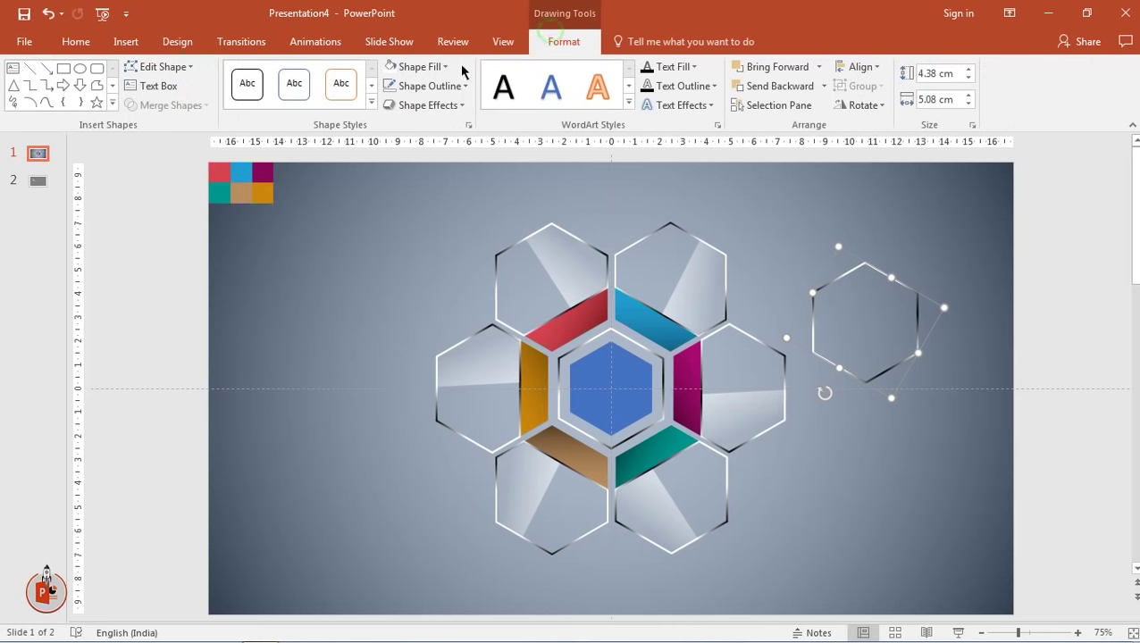
pyautogui.click(387, 68)
pyautogui.click(393, 86)
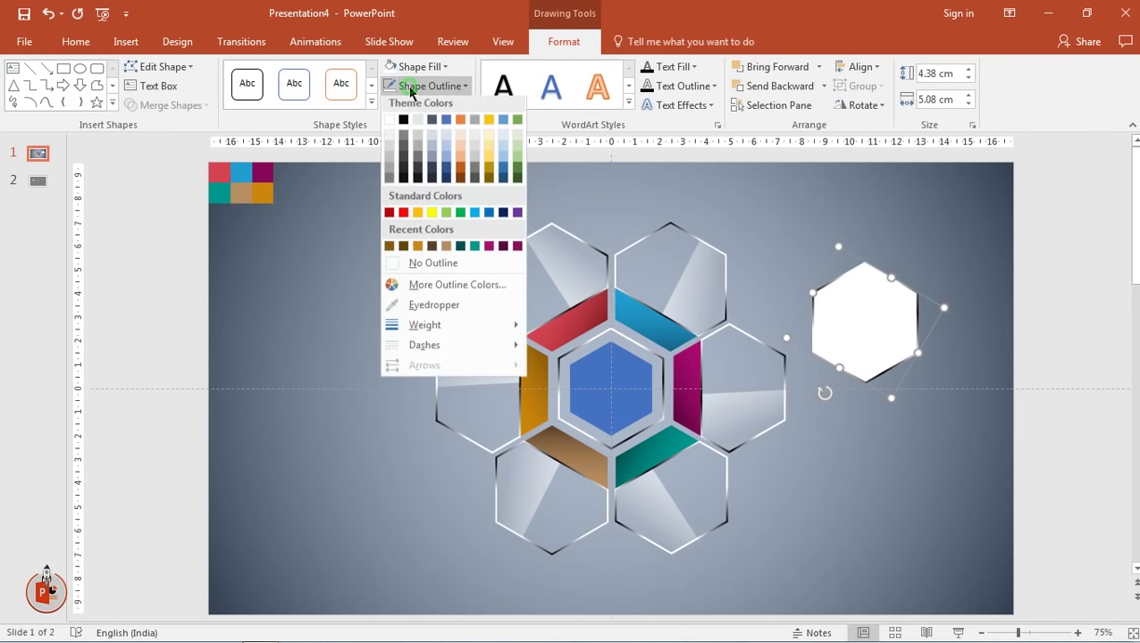
pyautogui.click(416, 266)
pyautogui.rightClick(873, 333)
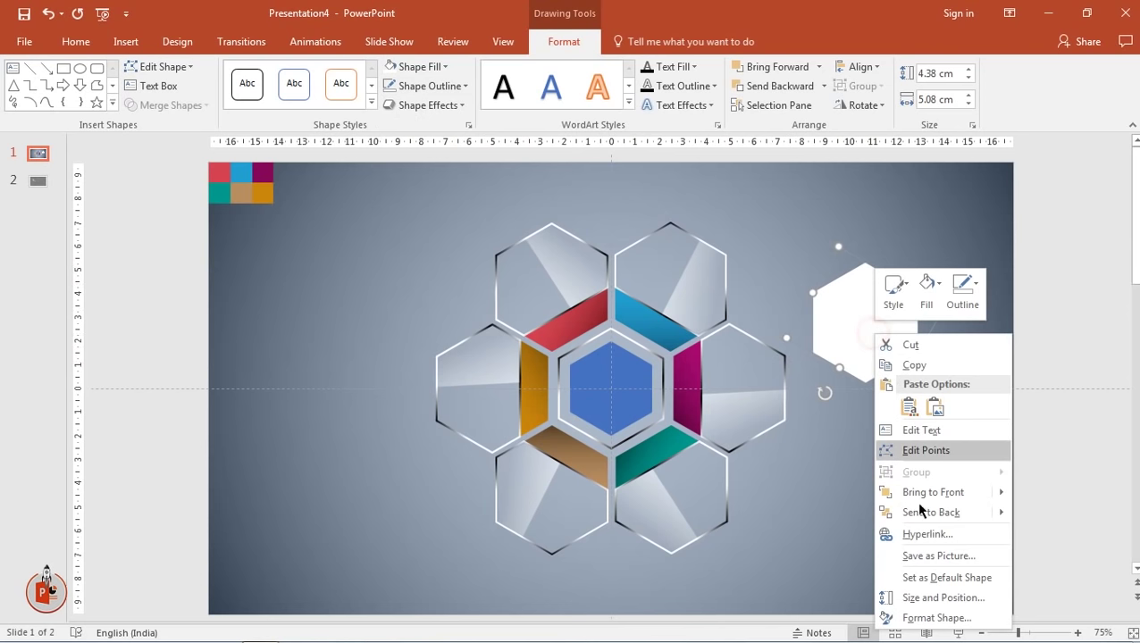
# Switch the side hexagon to a linear gradient fill and lower its angle toward 140°
pyautogui.click(920, 617)
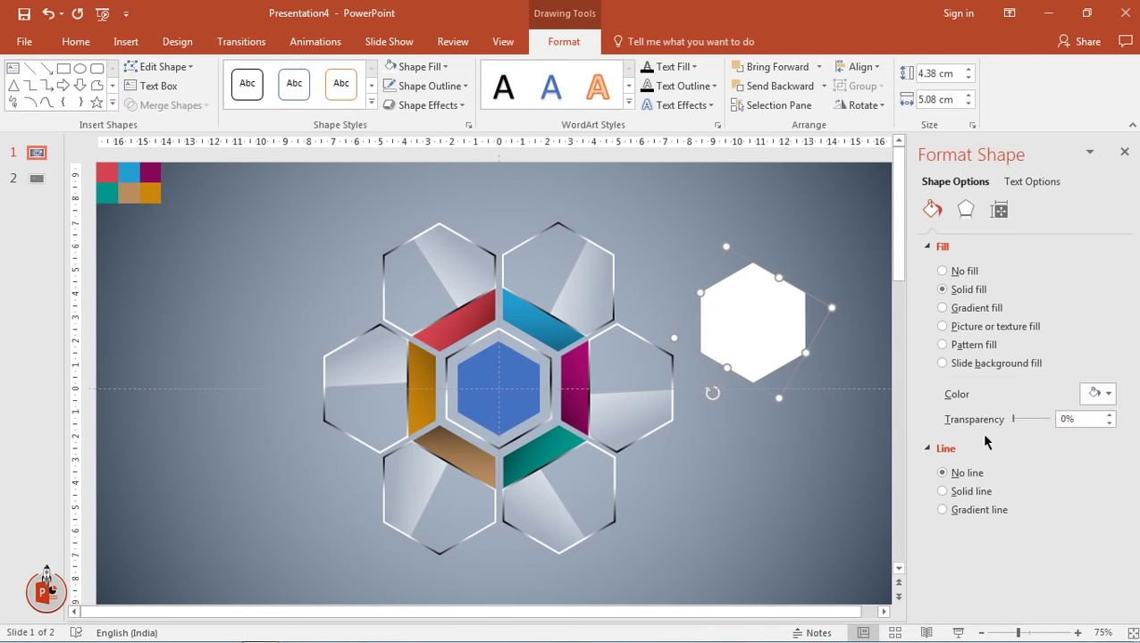
pyautogui.click(970, 308)
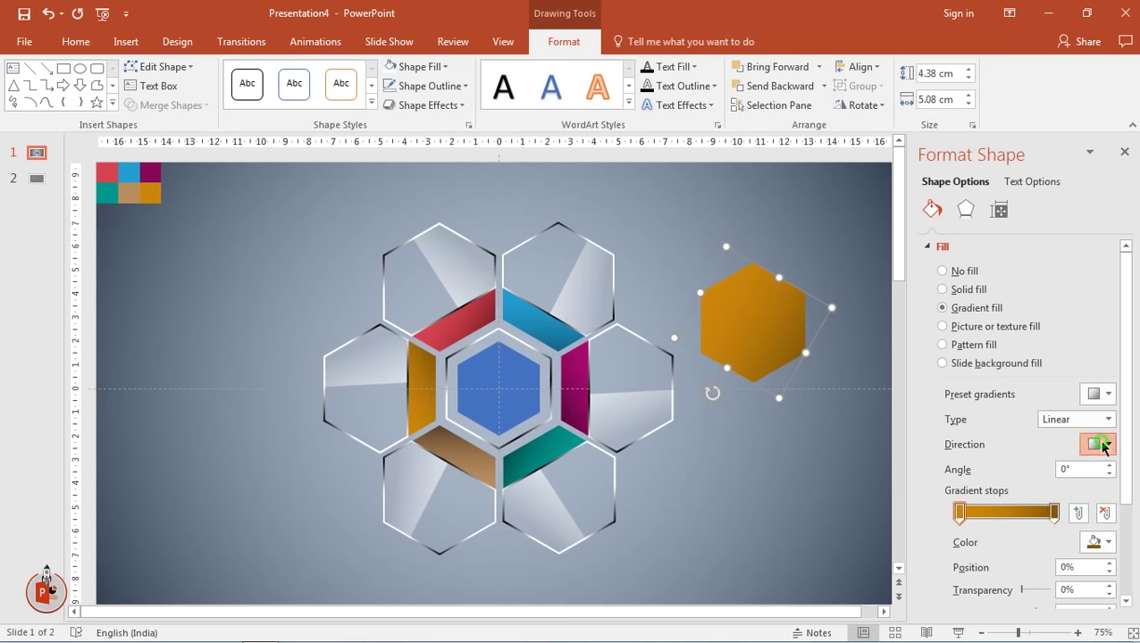
pyautogui.click(1097, 444)
pyautogui.click(1014, 515)
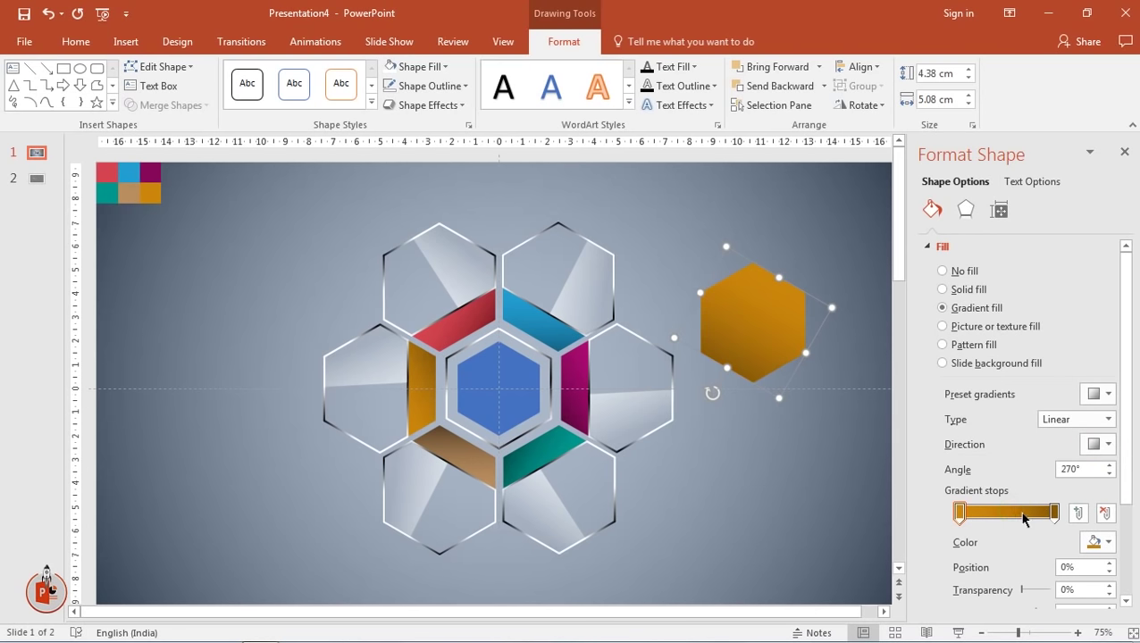
pyautogui.click(1108, 475)
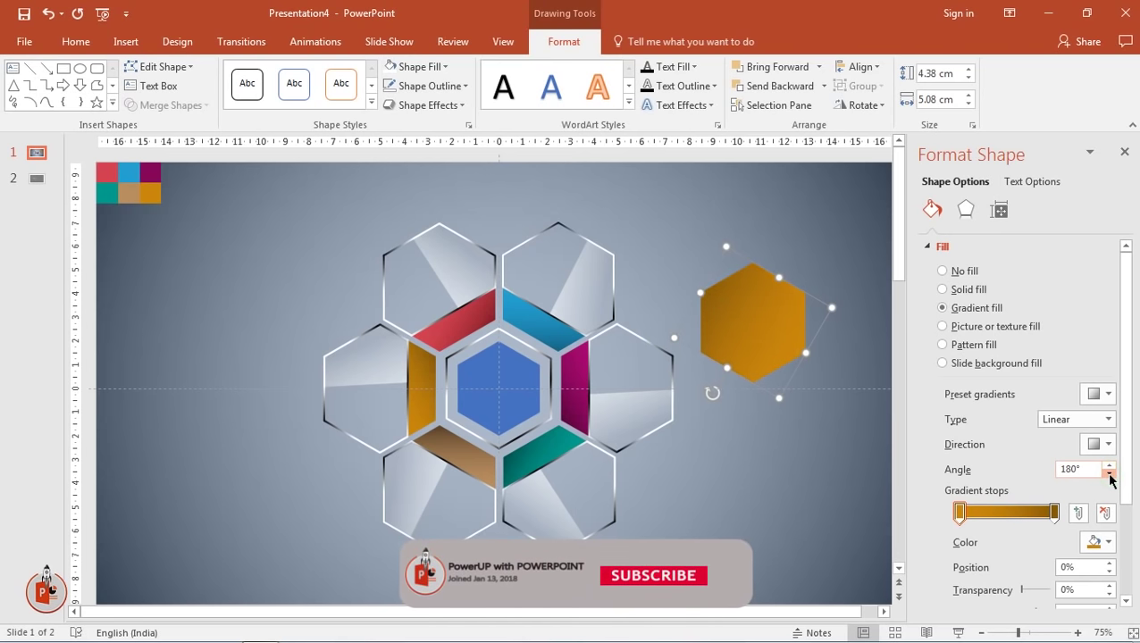
pyautogui.click(1108, 475)
pyautogui.click(1108, 474)
pyautogui.click(1108, 474)
pyautogui.click(1109, 474)
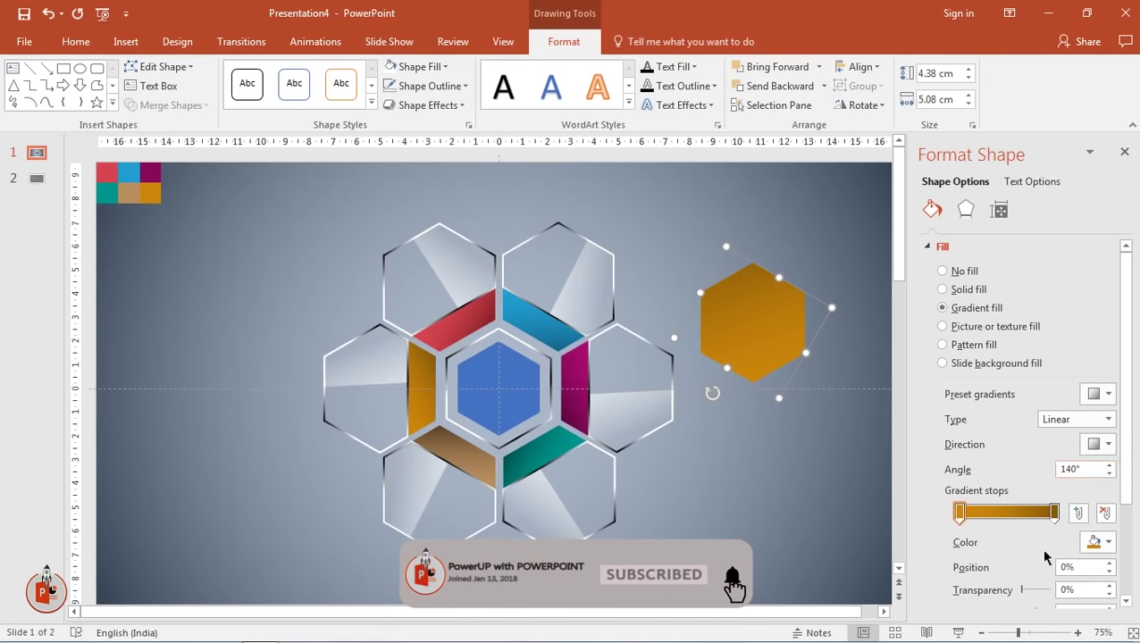
# Set the left gradient stop to white, the right stop to grey at 100%, angle 130°
pyautogui.moveTo(1053, 512); pyautogui.dragTo(1043, 514)
pyautogui.click(961, 512)
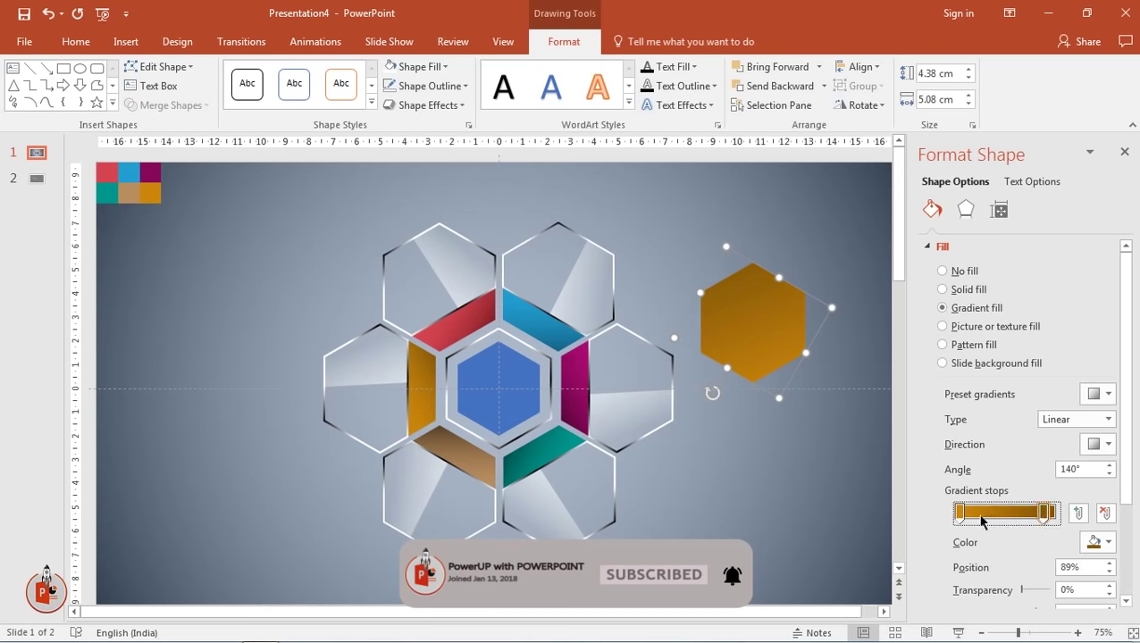
pyautogui.click(1094, 541)
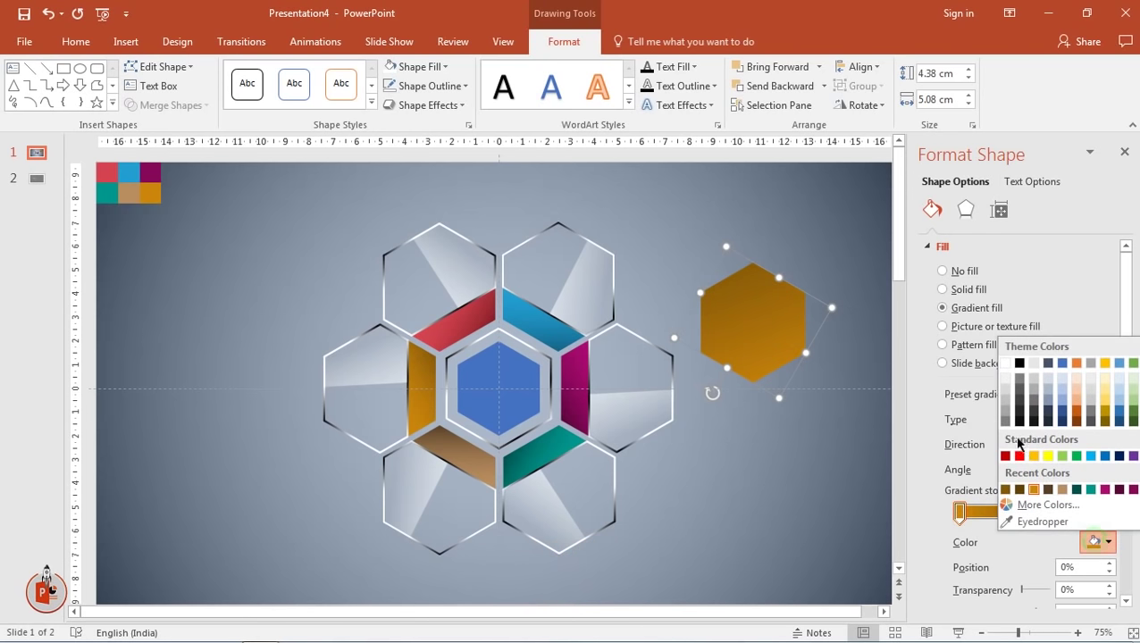
pyautogui.click(1006, 363)
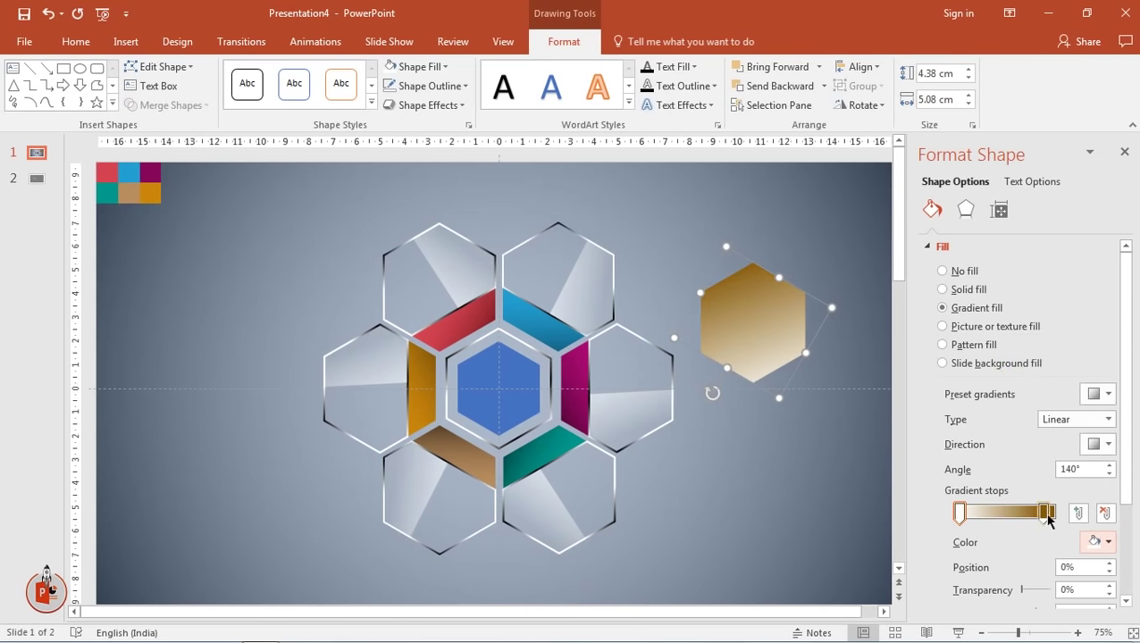
pyautogui.click(1047, 514)
pyautogui.click(1094, 541)
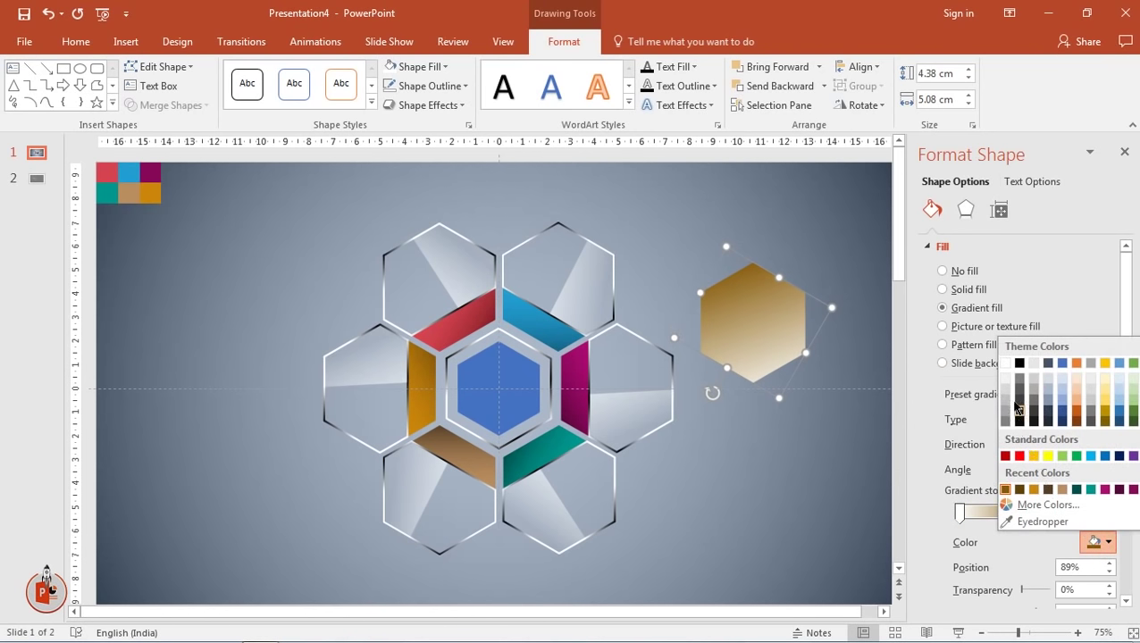
pyautogui.click(1004, 420)
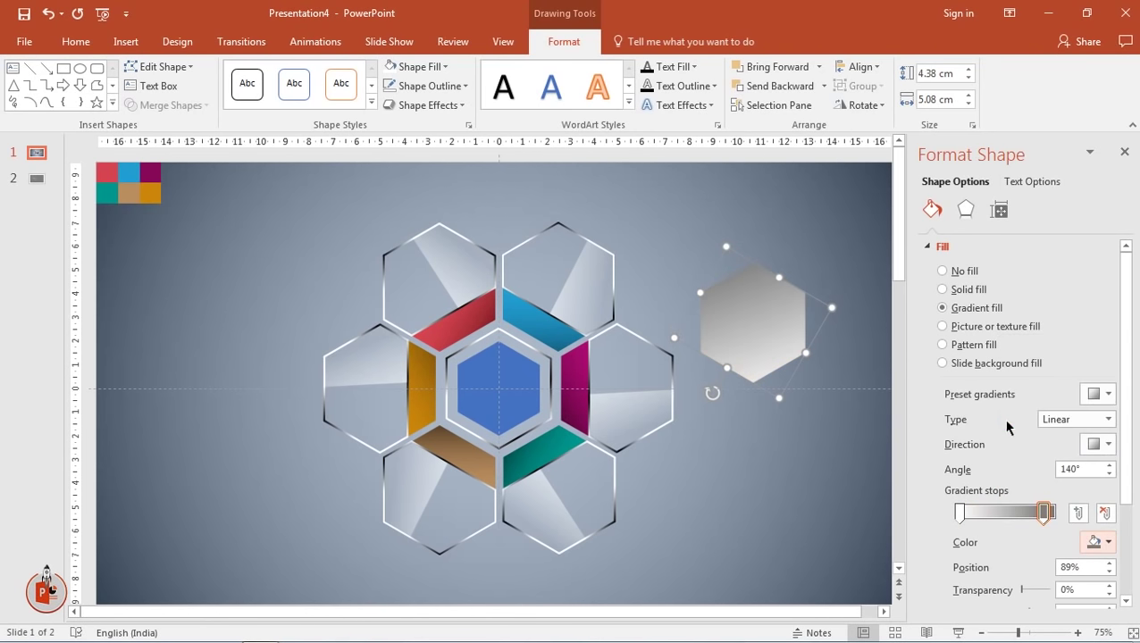
pyautogui.moveTo(1048, 516); pyautogui.dragTo(1068, 520)
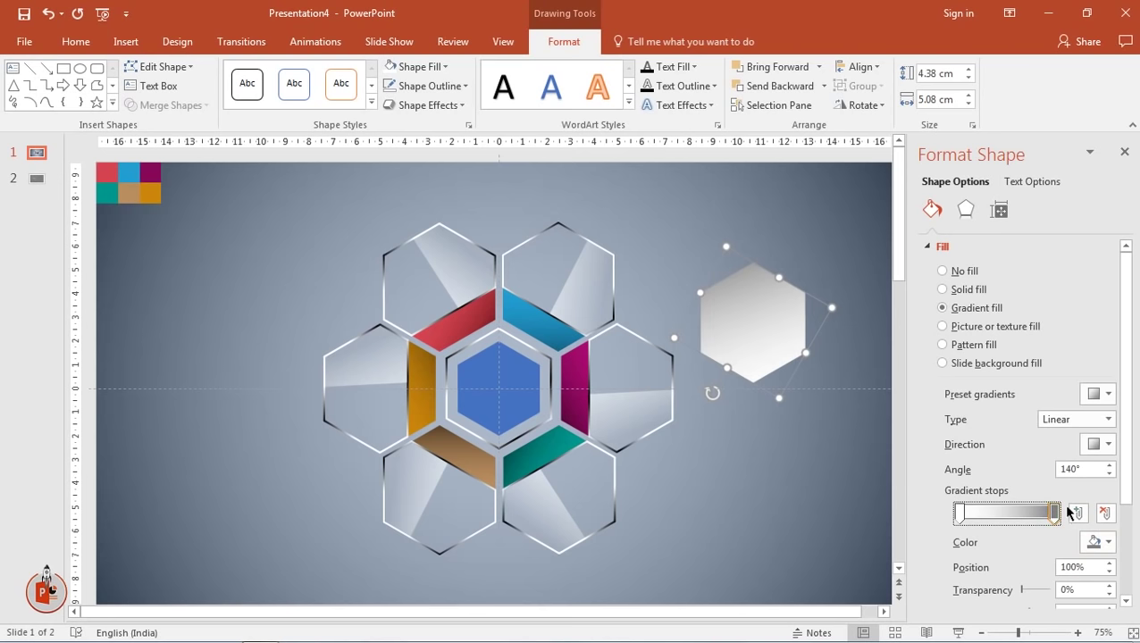
pyautogui.click(1107, 473)
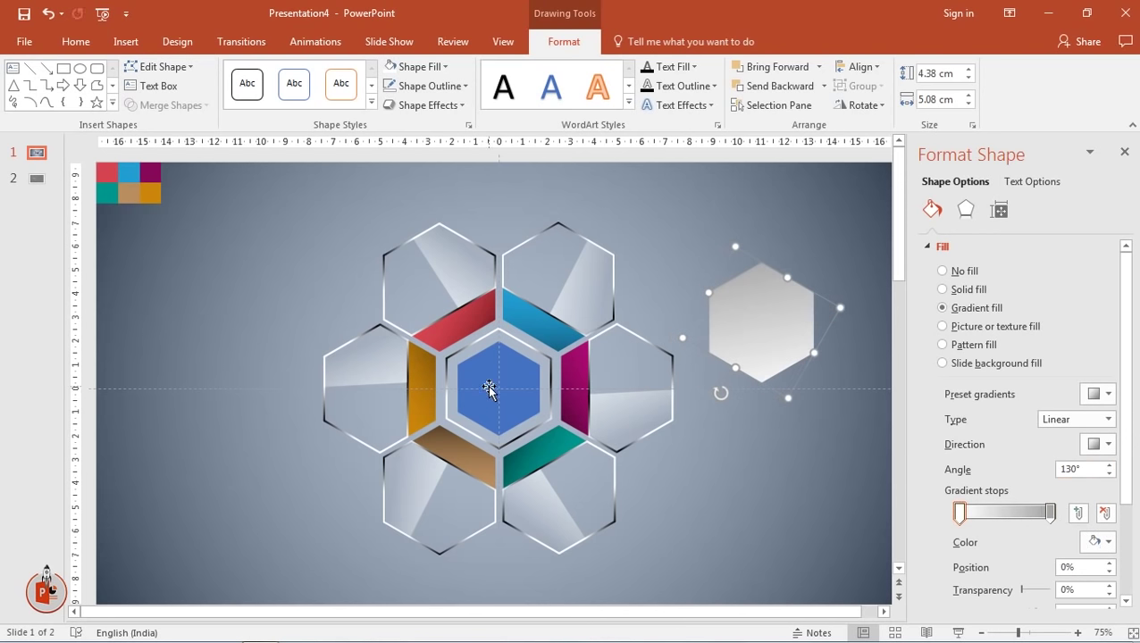
# Draw a rectangle over the hexagon's lower part and subtract it, leaving only the top cap
pyautogui.click(63, 69)
pyautogui.moveTo(683, 323); pyautogui.dragTo(863, 452)
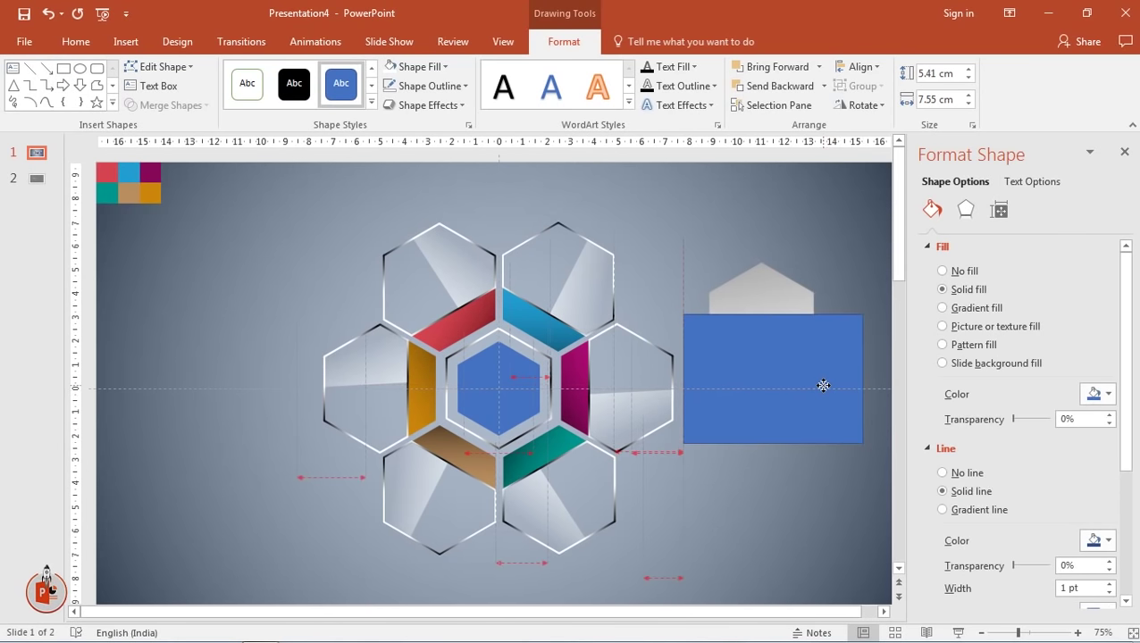
pyautogui.moveTo(822, 396); pyautogui.dragTo(822, 387)
pyautogui.click(758, 283)
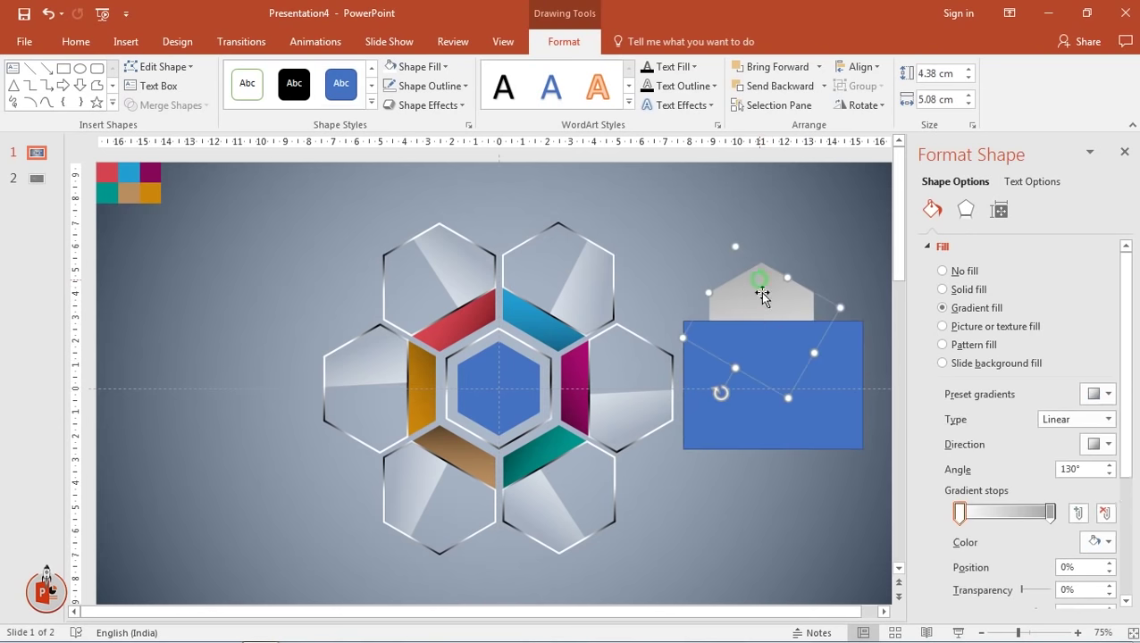
pyautogui.keyDown('shift'); pyautogui.click(827, 402); pyautogui.keyUp('shift')
pyautogui.click(164, 107)
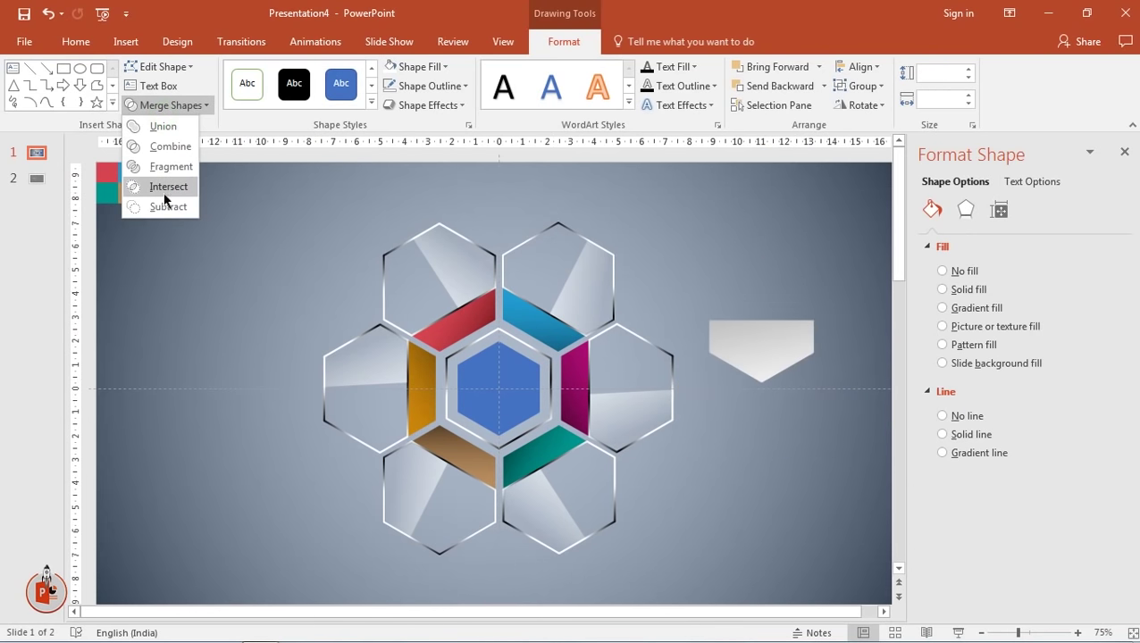
pyautogui.click(160, 208)
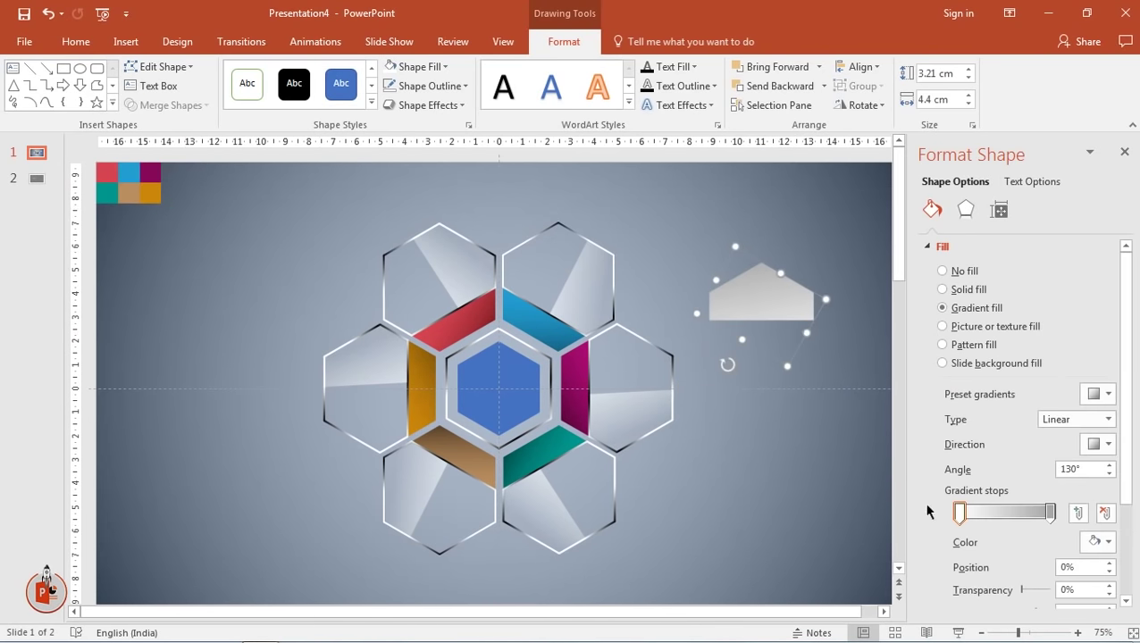
# Make the cap a white-to-transparent gradient (transparent stop at 45%, 120°) and lay it over the centre hexagon
pyautogui.click(959, 513)
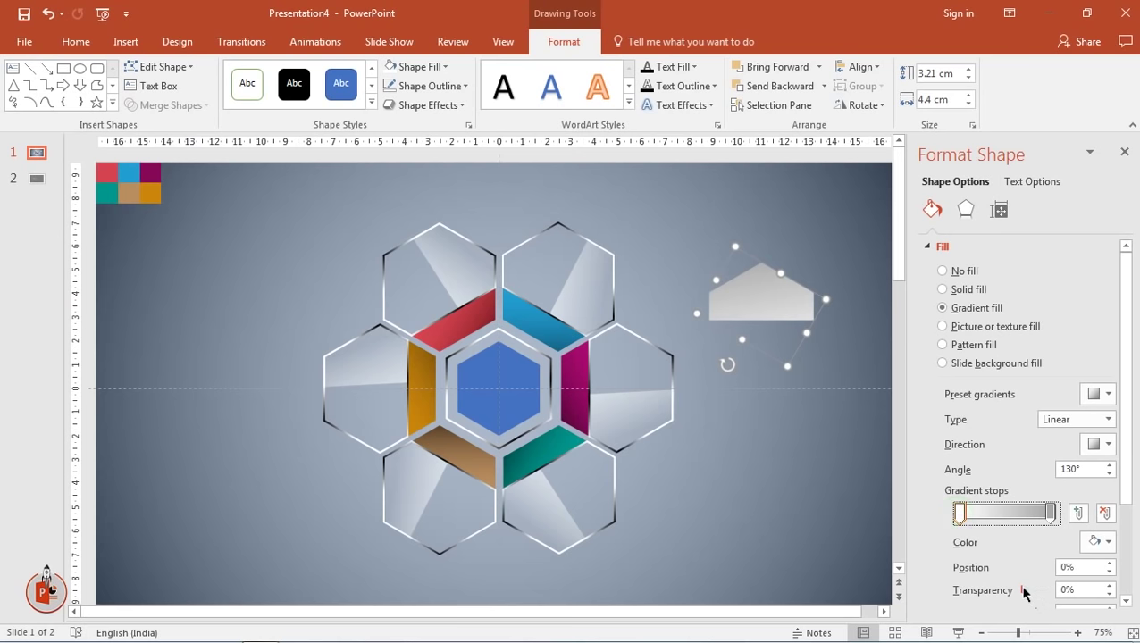
pyautogui.moveTo(1023, 590); pyautogui.dragTo(1052, 597)
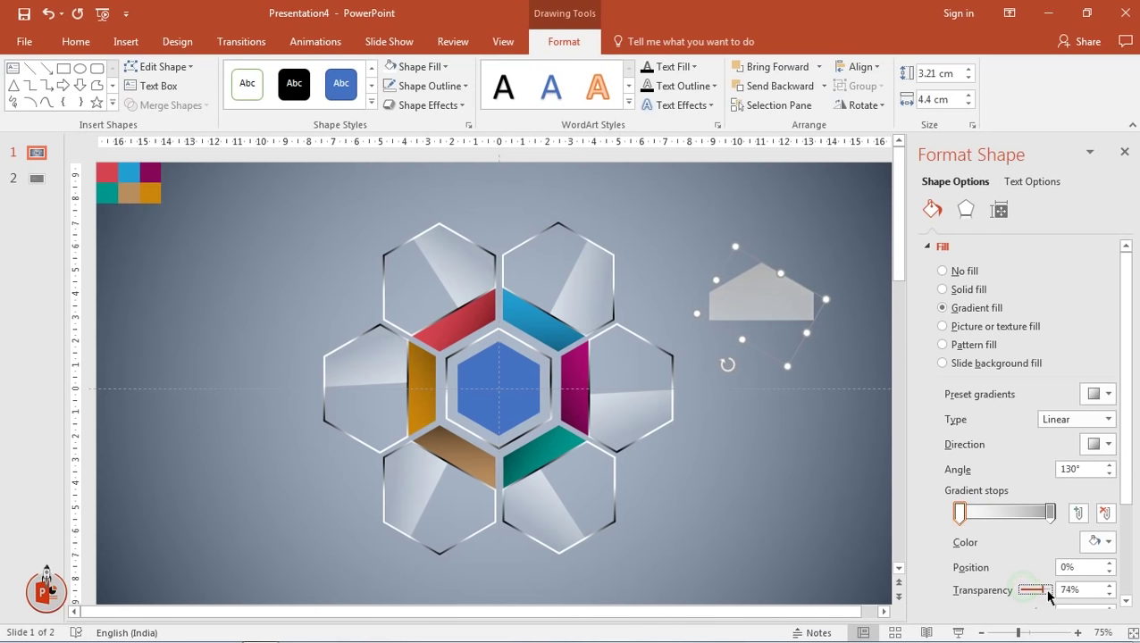
pyautogui.click(1050, 514)
pyautogui.click(1095, 541)
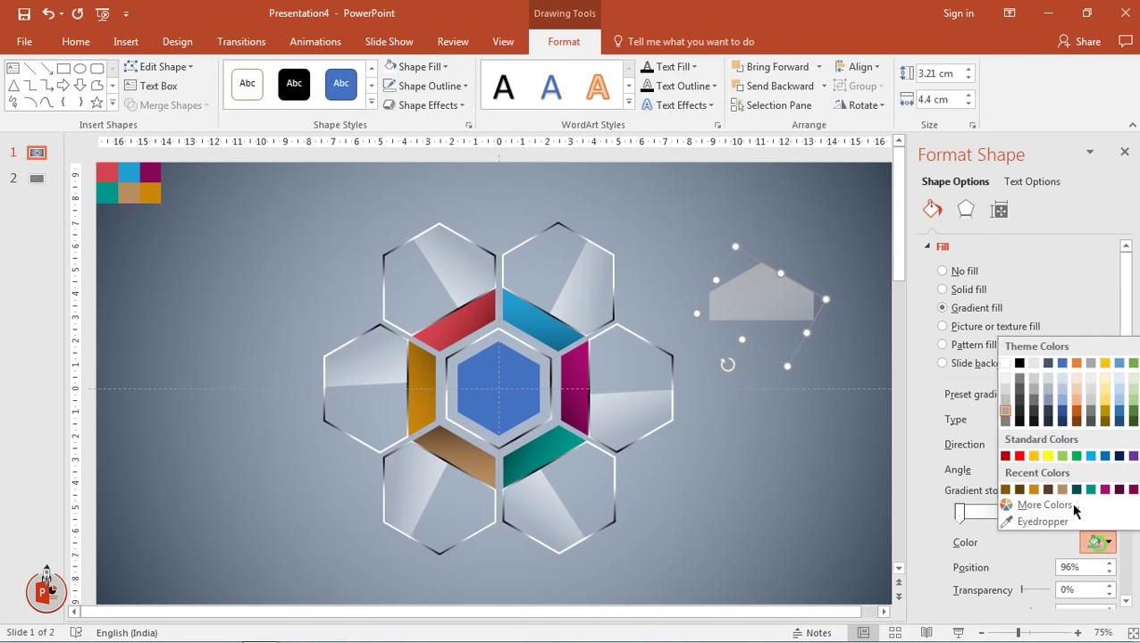
pyautogui.click(1006, 362)
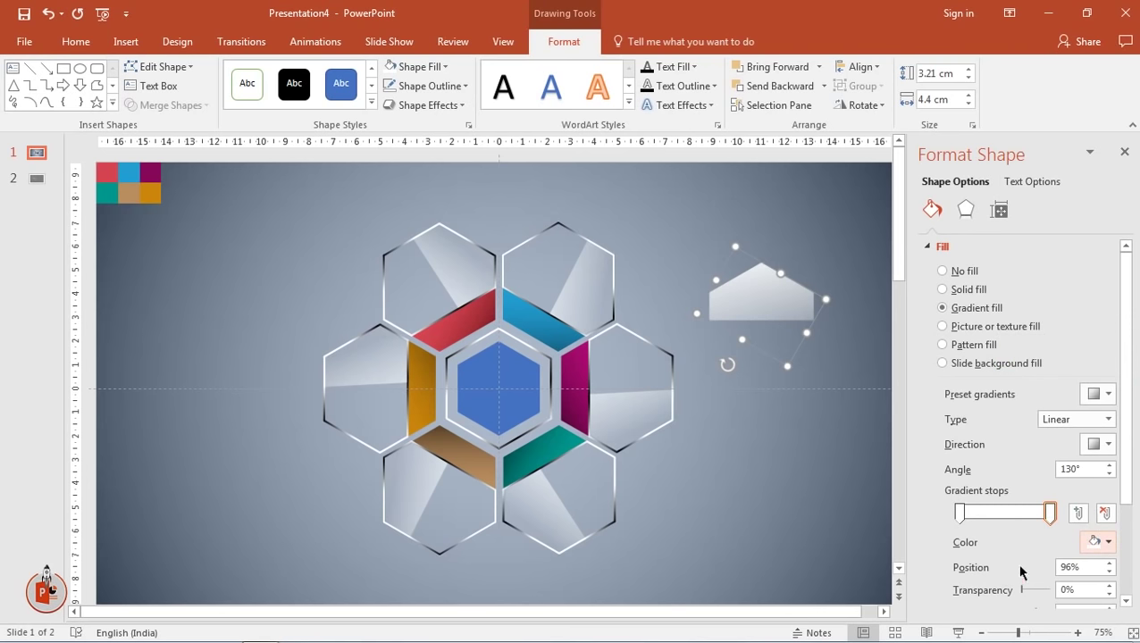
pyautogui.click(961, 516)
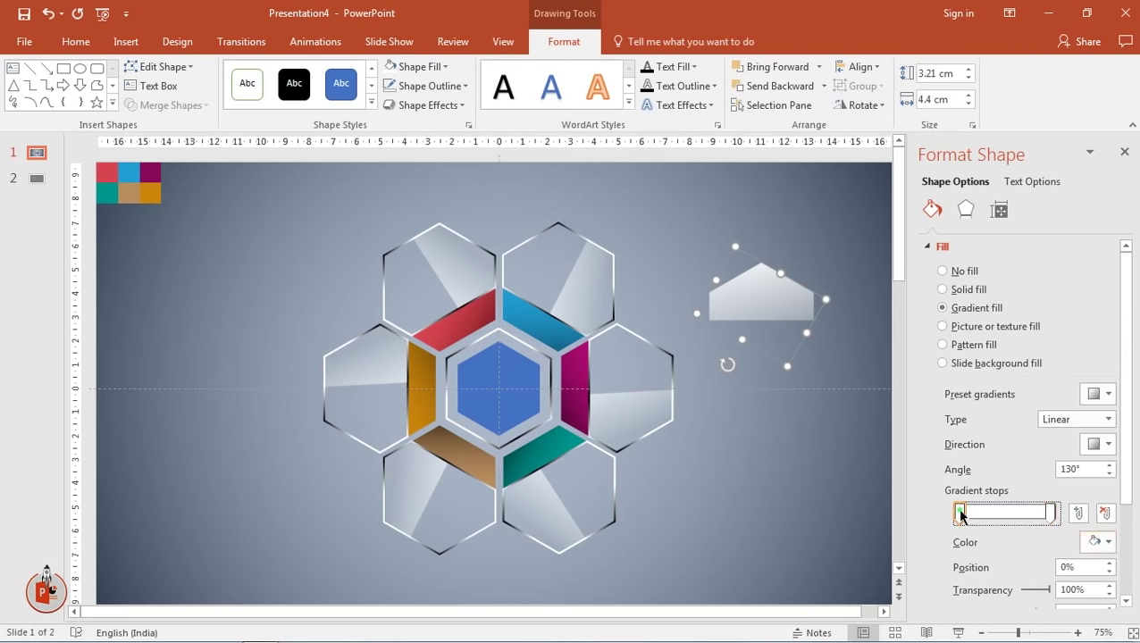
pyautogui.moveTo(960, 514); pyautogui.dragTo(1002, 523)
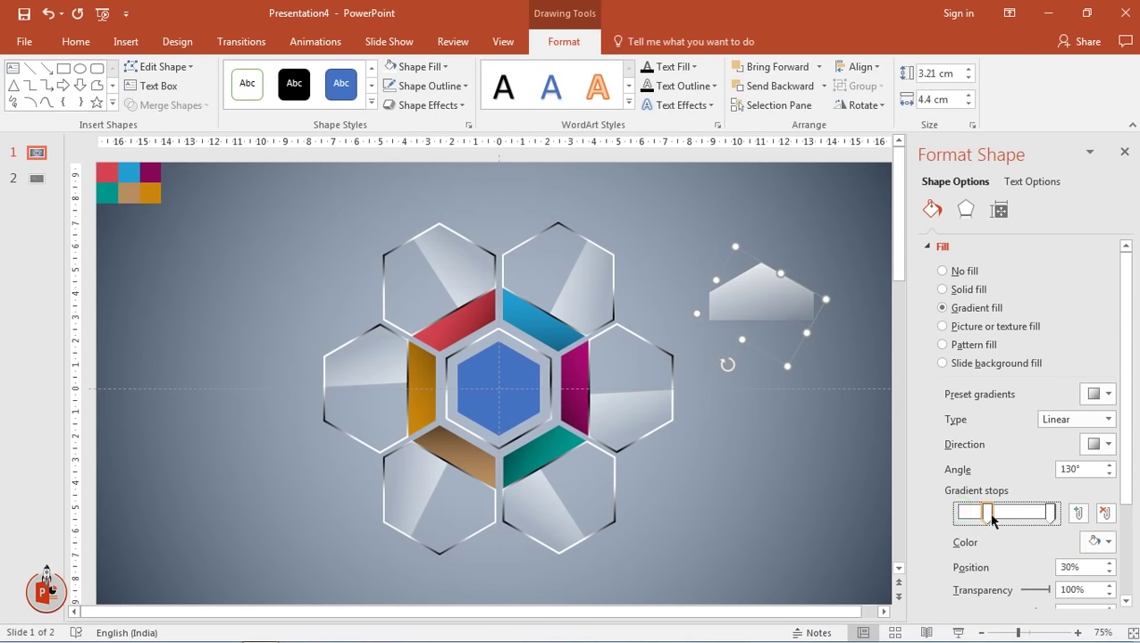
pyautogui.click(1109, 473)
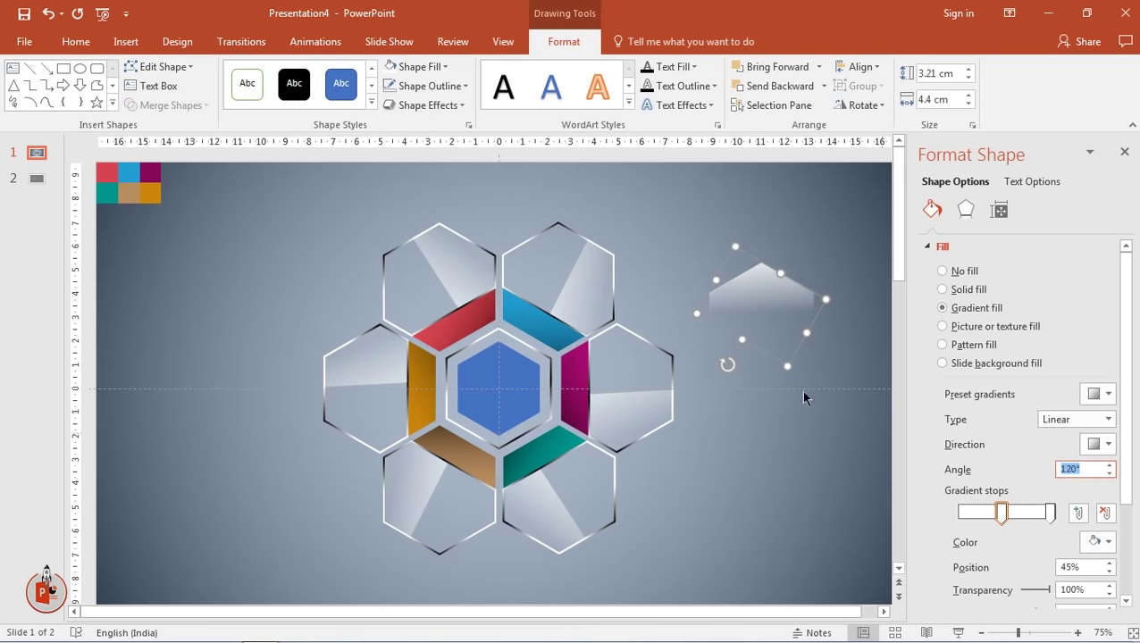
pyautogui.moveTo(741, 303)
pyautogui.mouseDown()
pyautogui.moveTo(480, 368)
pyautogui.moveTo(482, 384)
pyautogui.mouseUp()
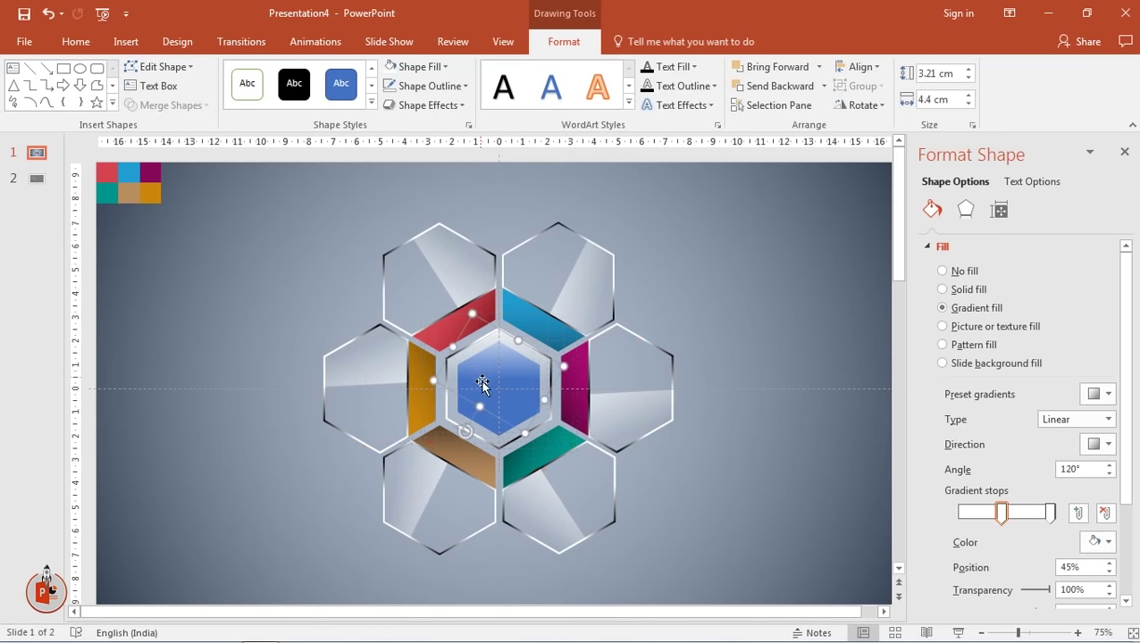
# Switch the blue centre hexagon to a gradient fill, keeping the 120° direction
pyautogui.scroll(5, 482, 389)
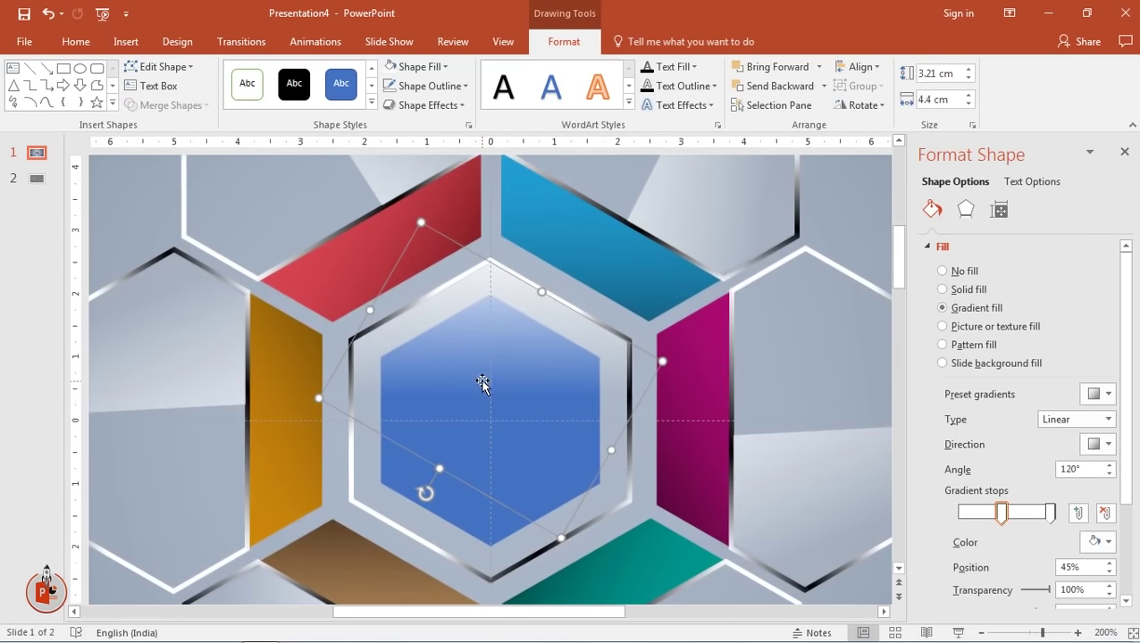
pyautogui.click(455, 506)
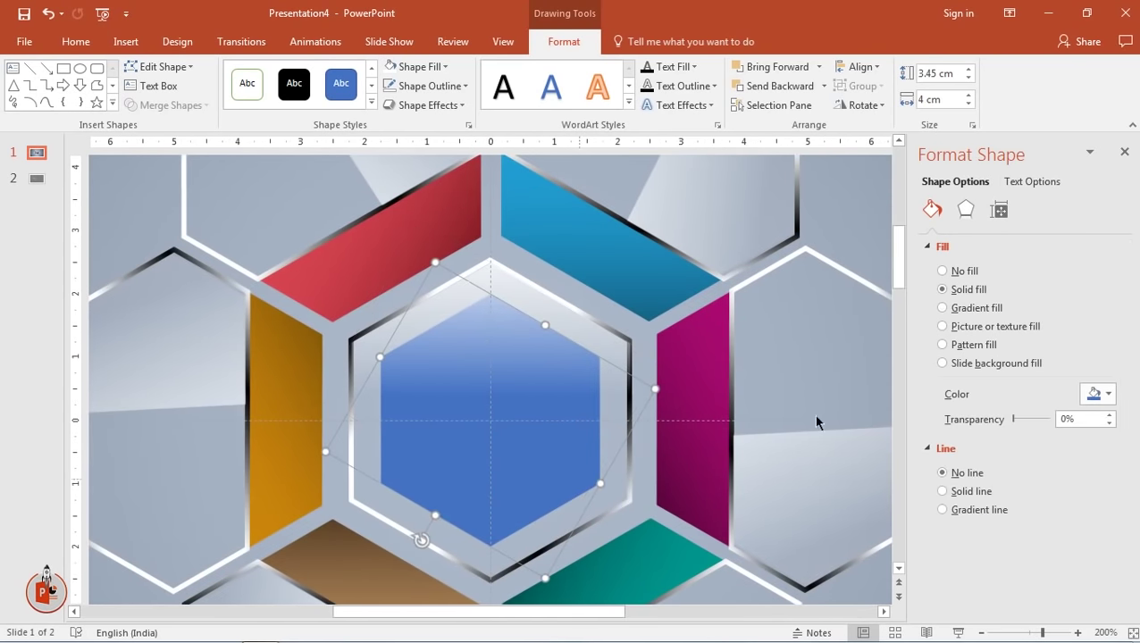
pyautogui.rightClick(476, 529)
pyautogui.click(540, 504)
pyautogui.click(982, 306)
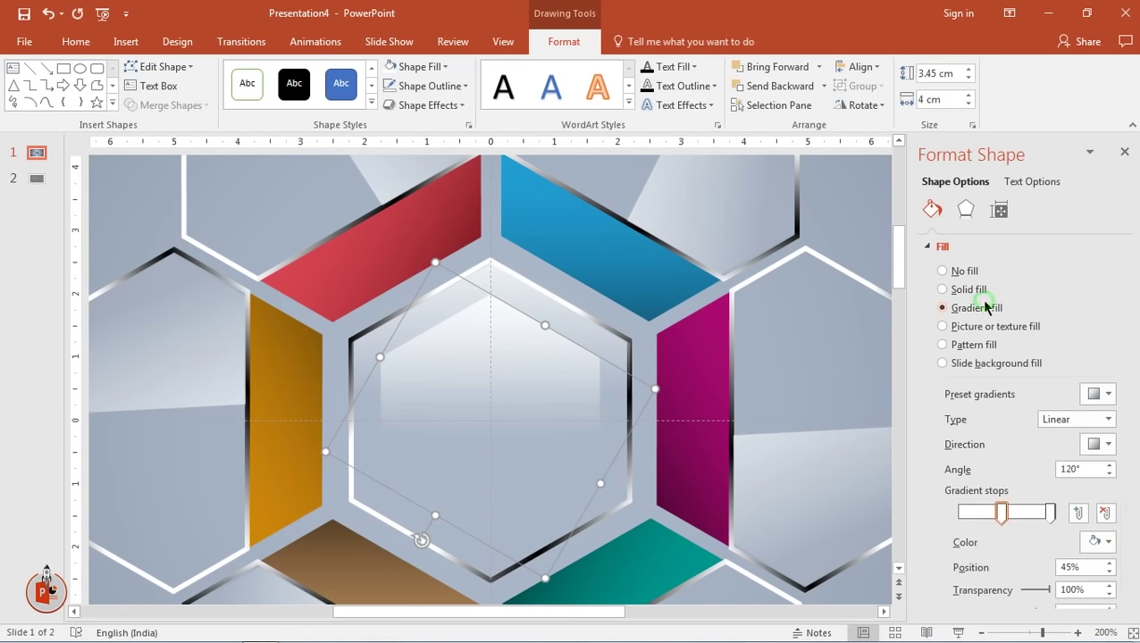
pyautogui.click(1097, 446)
pyautogui.click(1096, 446)
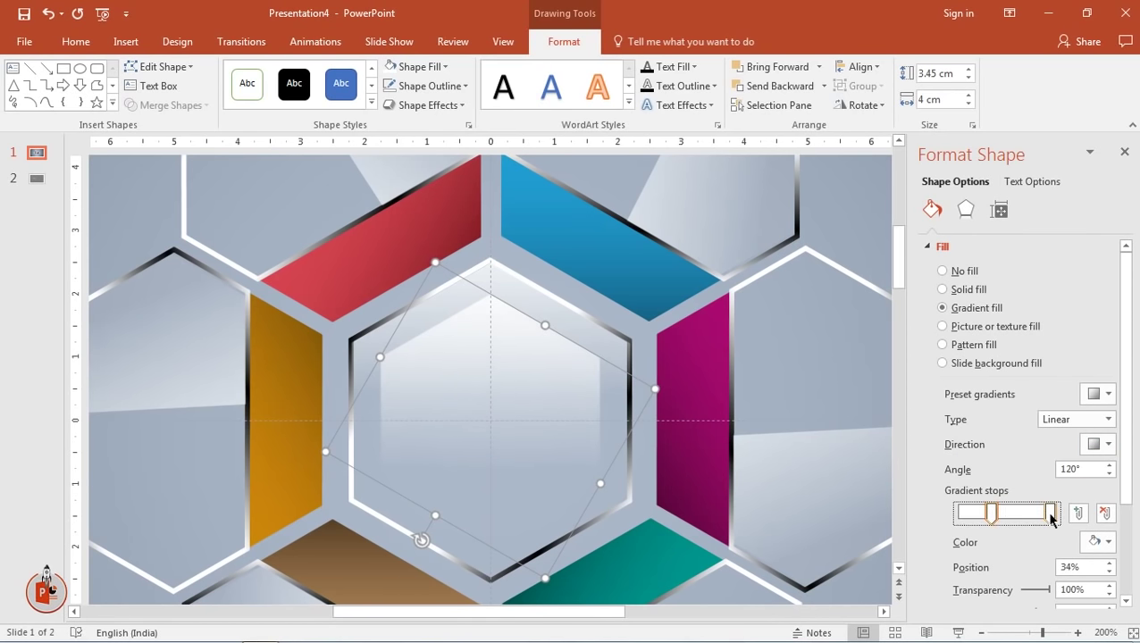
# Make the gradient's end stop dark grey and the 34% stop white
pyautogui.click(1049, 512)
pyautogui.click(1095, 541)
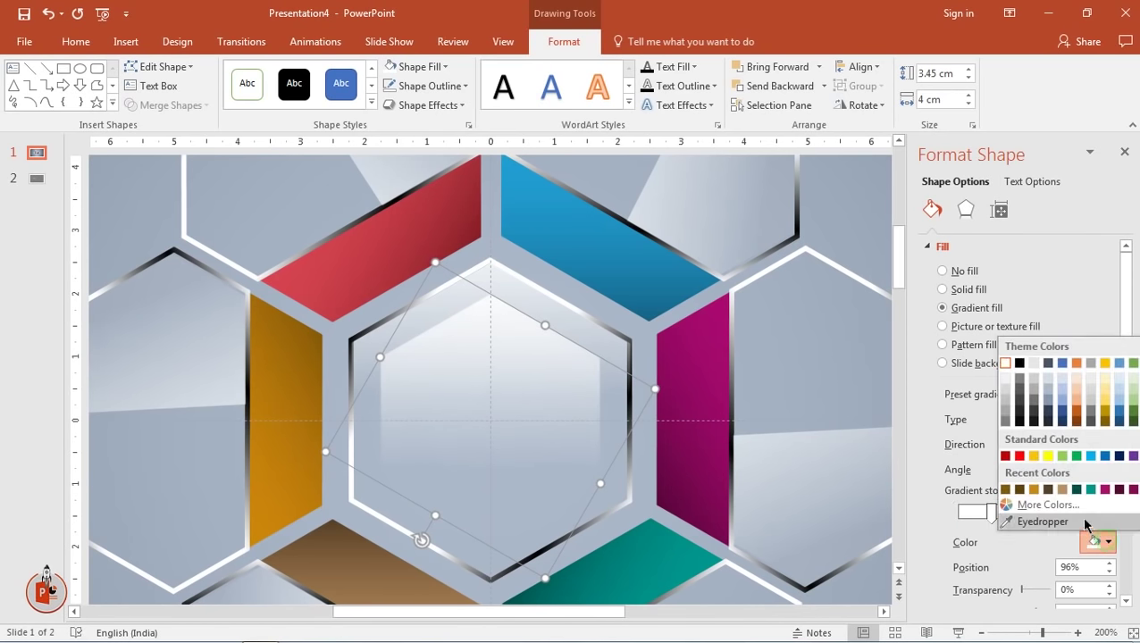
pyautogui.click(1006, 421)
pyautogui.click(991, 512)
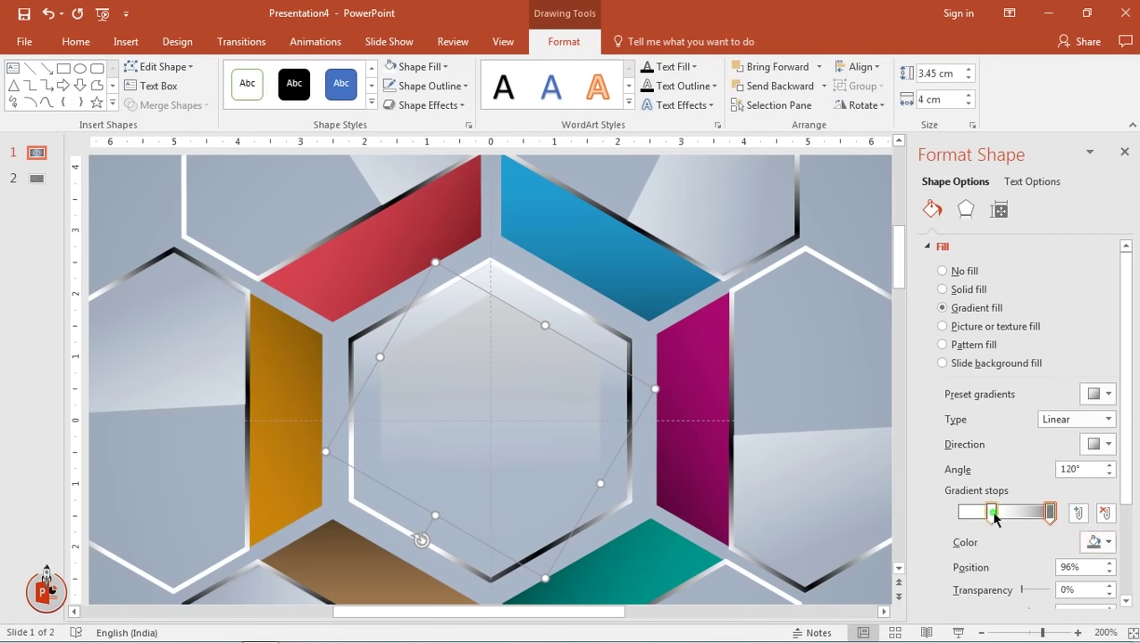
pyautogui.click(1100, 542)
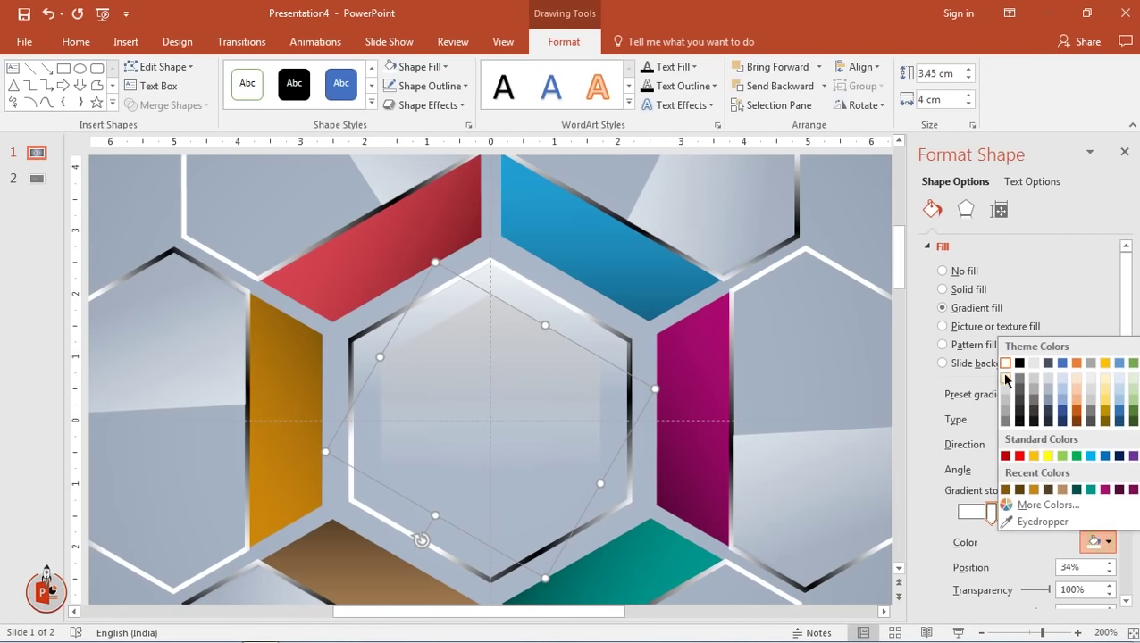
pyautogui.click(1005, 363)
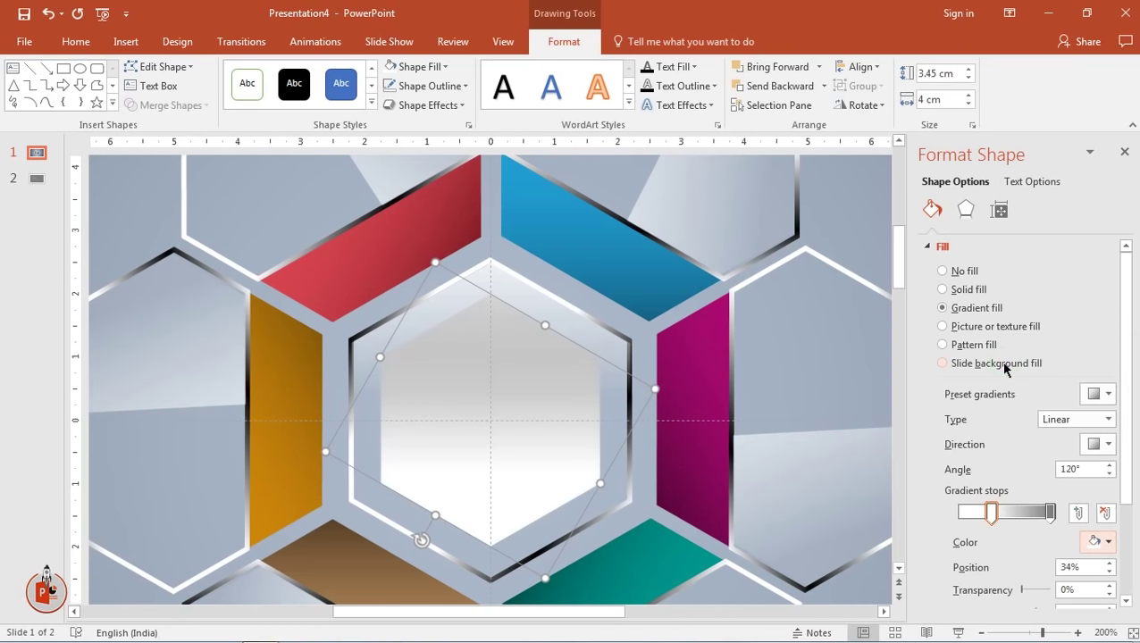
# Recolour the end stop a lighter grey and move it to 73%
pyautogui.click(1050, 514)
pyautogui.click(1100, 542)
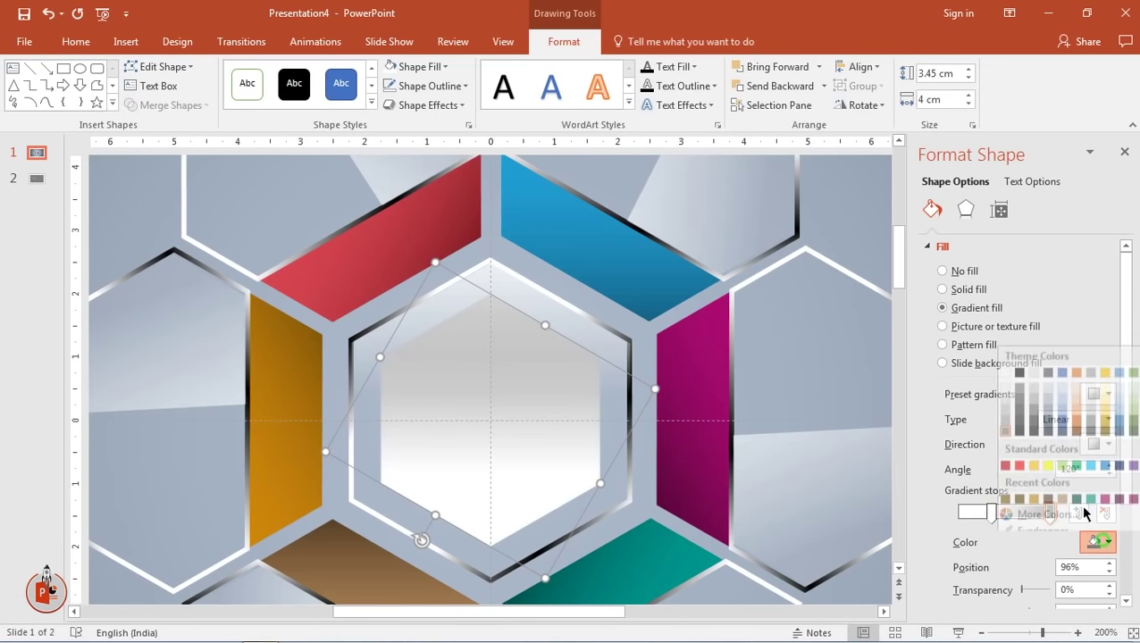
pyautogui.click(1006, 412)
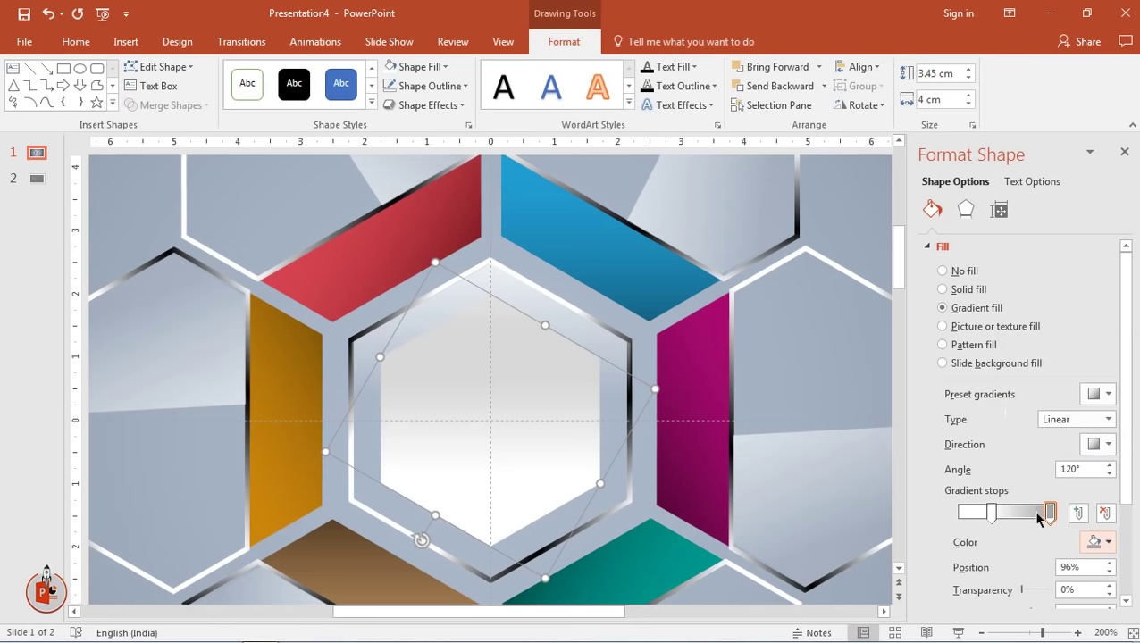
pyautogui.moveTo(1049, 513); pyautogui.dragTo(980, 523)
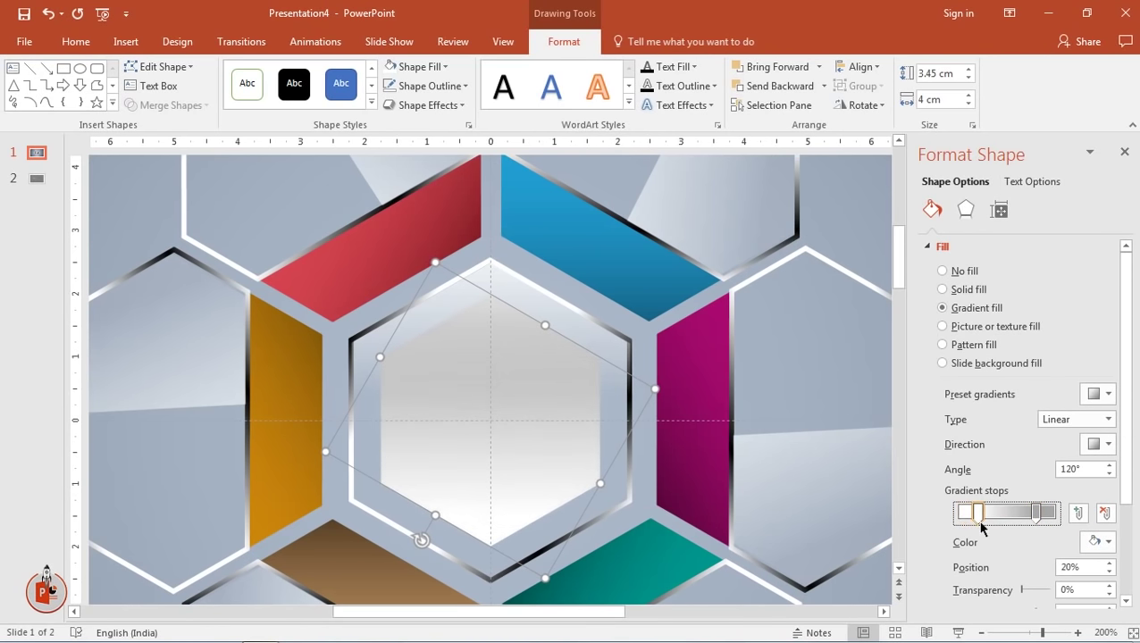
pyautogui.click(1125, 157)
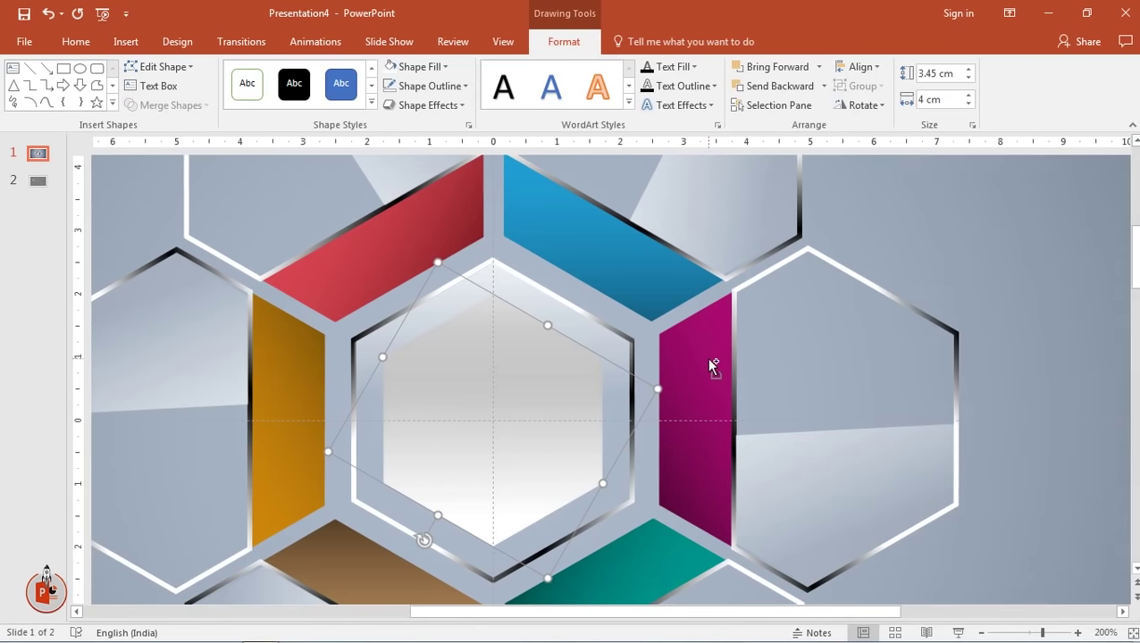
pyautogui.scroll(-3, 710, 365)
pyautogui.scroll(-3, 710, 364)
# Delete the small colour swatch squares at the top-left of slide 1
pyautogui.click(861, 413)
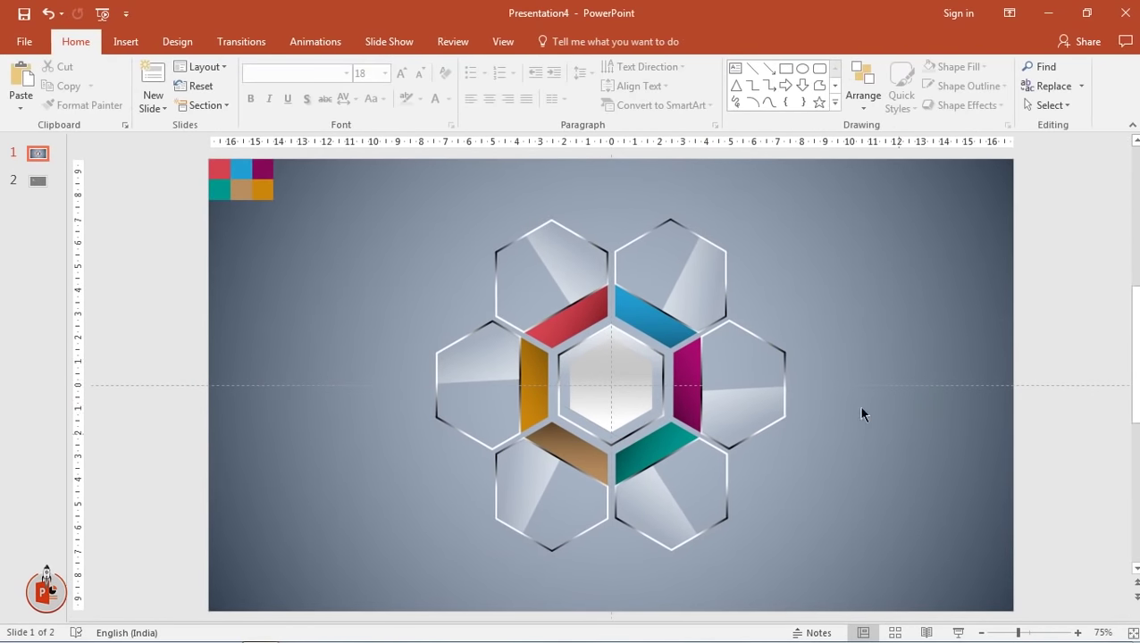
pyautogui.moveTo(322, 254); pyautogui.dragTo(184, 141)
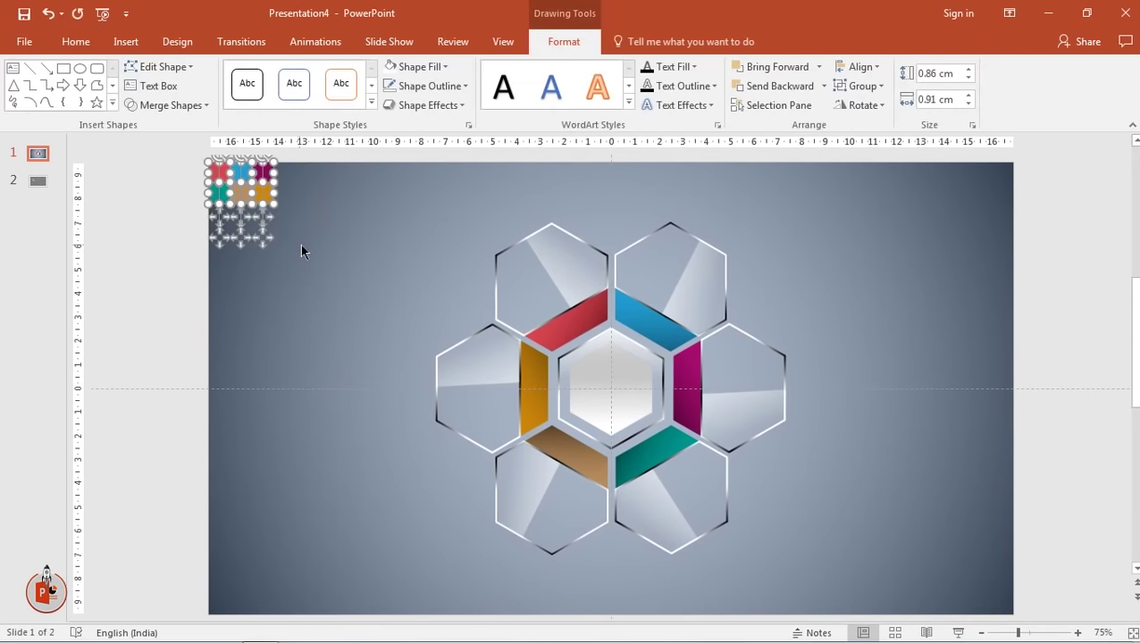
pyautogui.press('Delete')
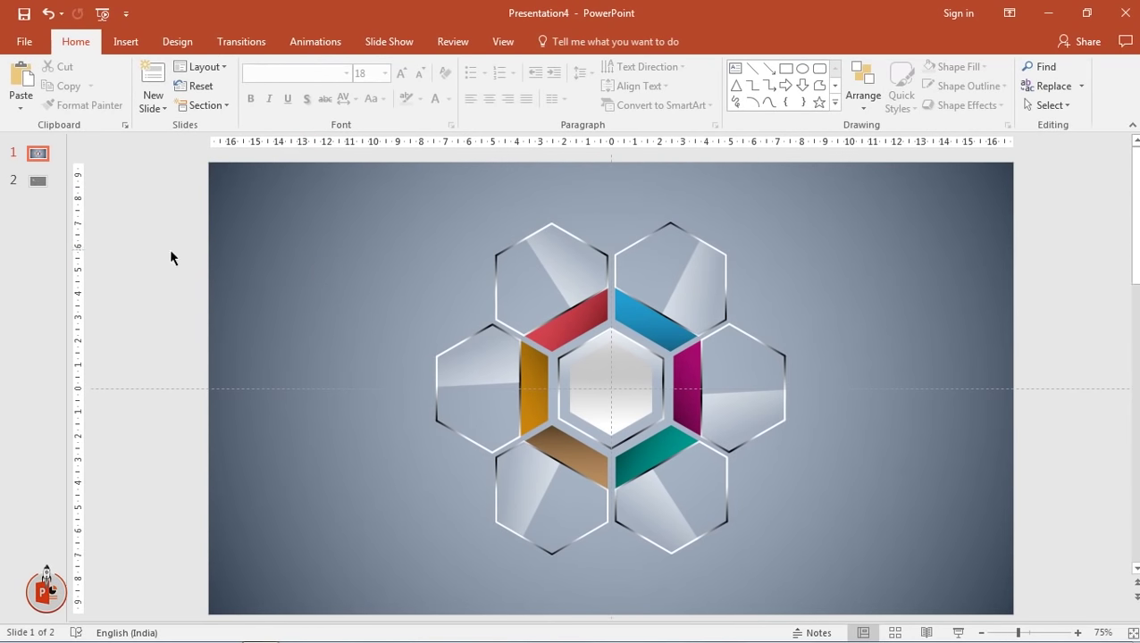
# Copy the MAIN TITLE text, caption, 01 number and gear icon from slide 2 onto slide 1
pyautogui.click(36, 183)
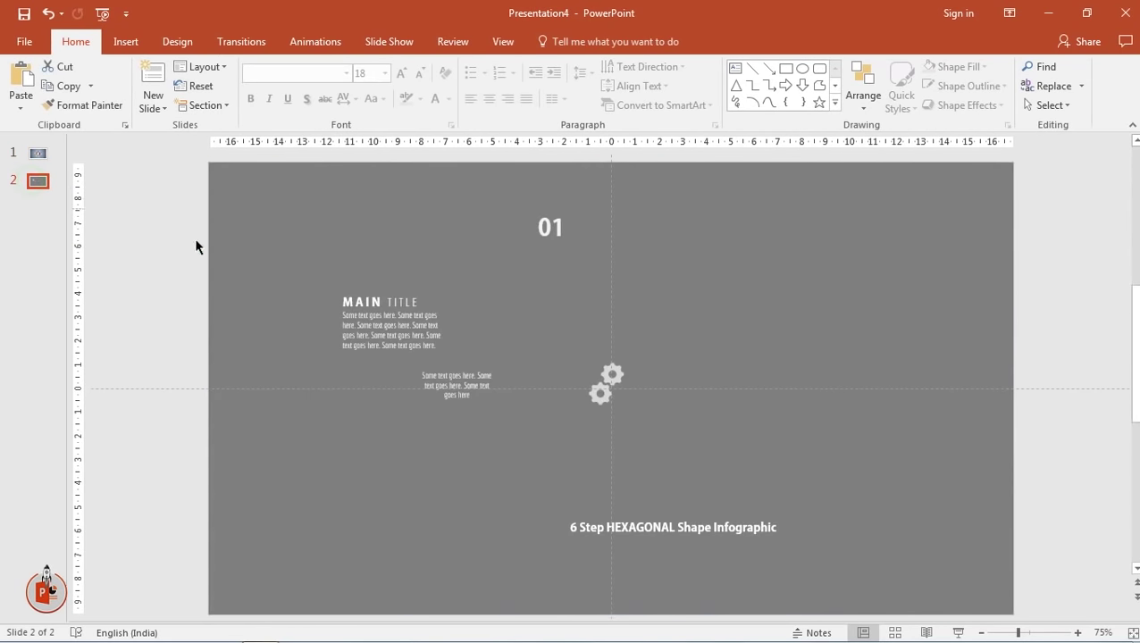
pyautogui.click(373, 309)
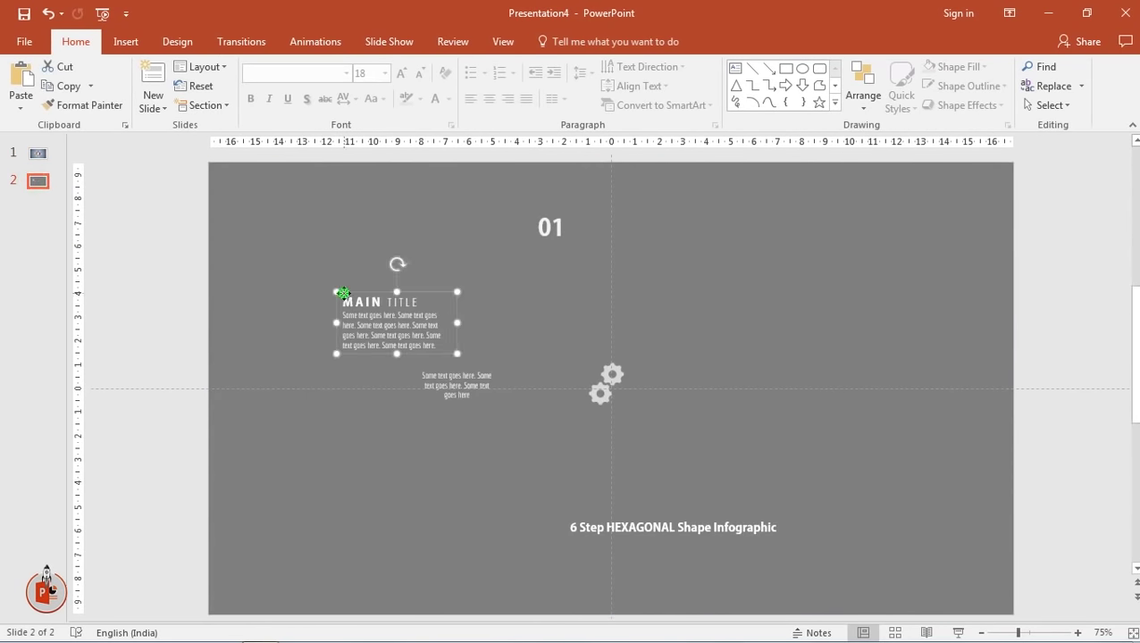
pyautogui.keyDown('shift'); pyautogui.click(446, 390); pyautogui.keyUp('shift')
pyautogui.keyDown('shift'); pyautogui.click(554, 238); pyautogui.keyUp('shift')
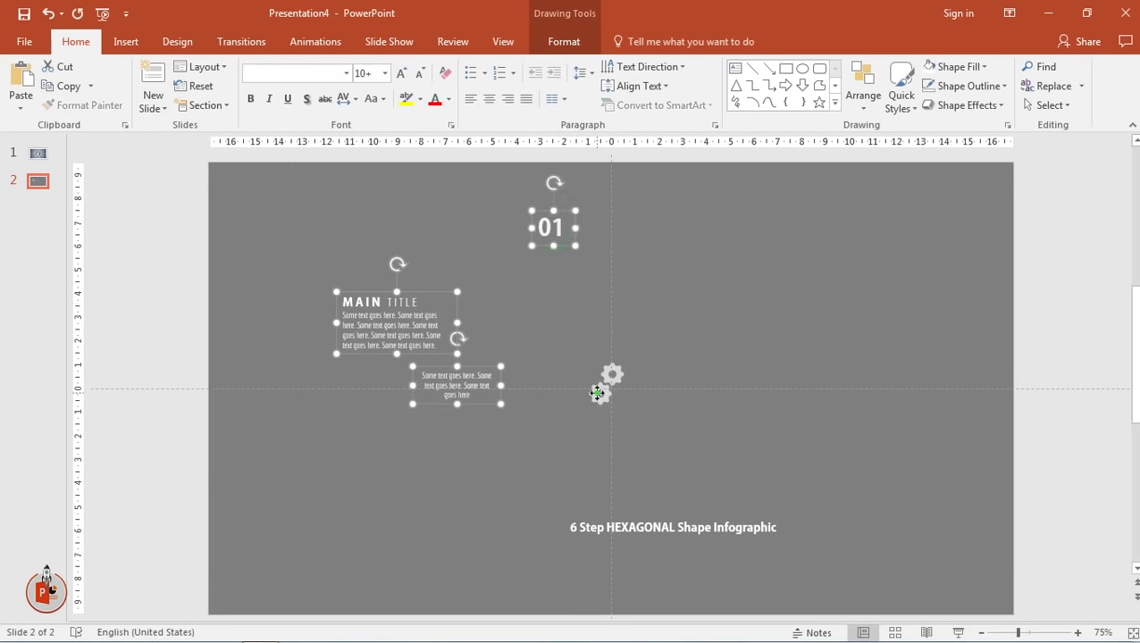
pyautogui.keyDown('shift'); pyautogui.click(596, 393); pyautogui.keyUp('shift')
pyautogui.click(46, 159)
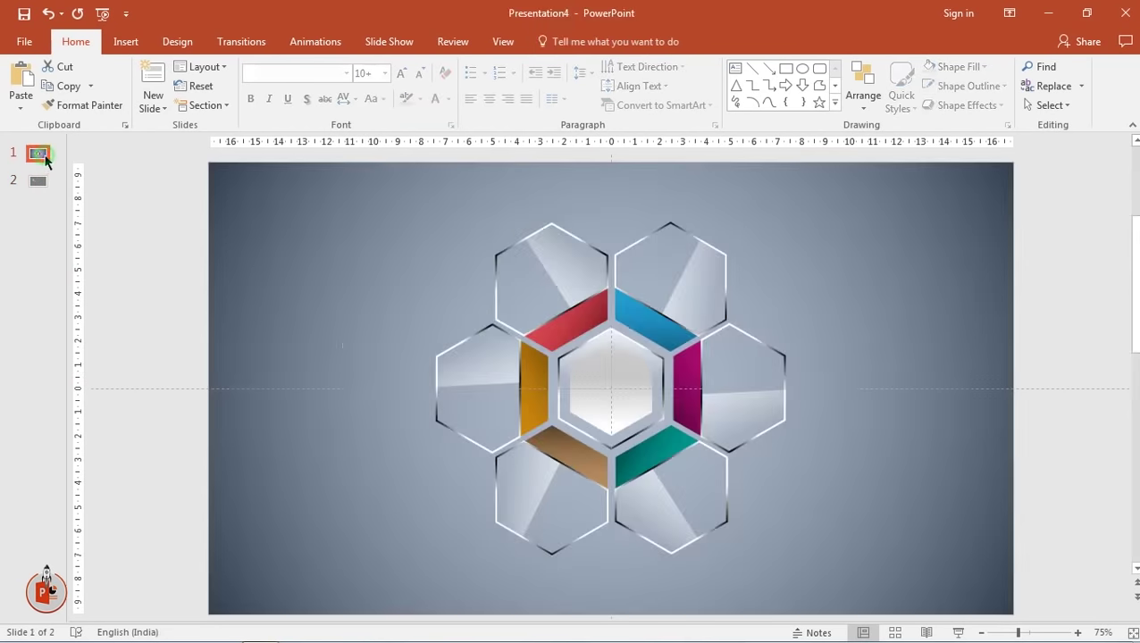
pyautogui.hotkey('ctrl', 'v')
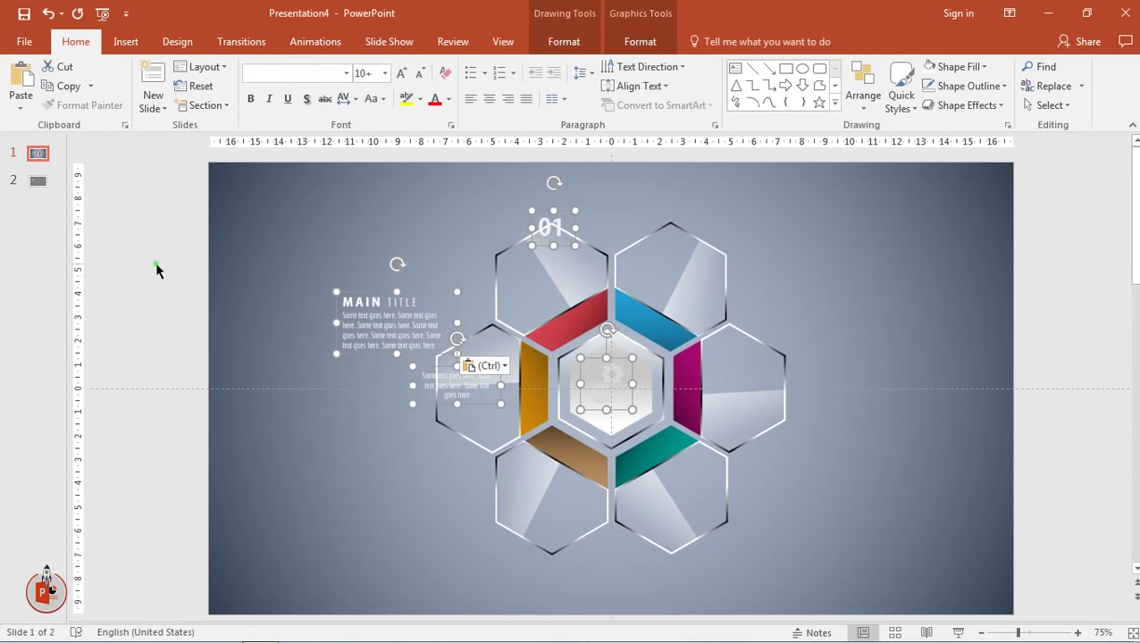
pyautogui.click(154, 265)
pyautogui.click(549, 216)
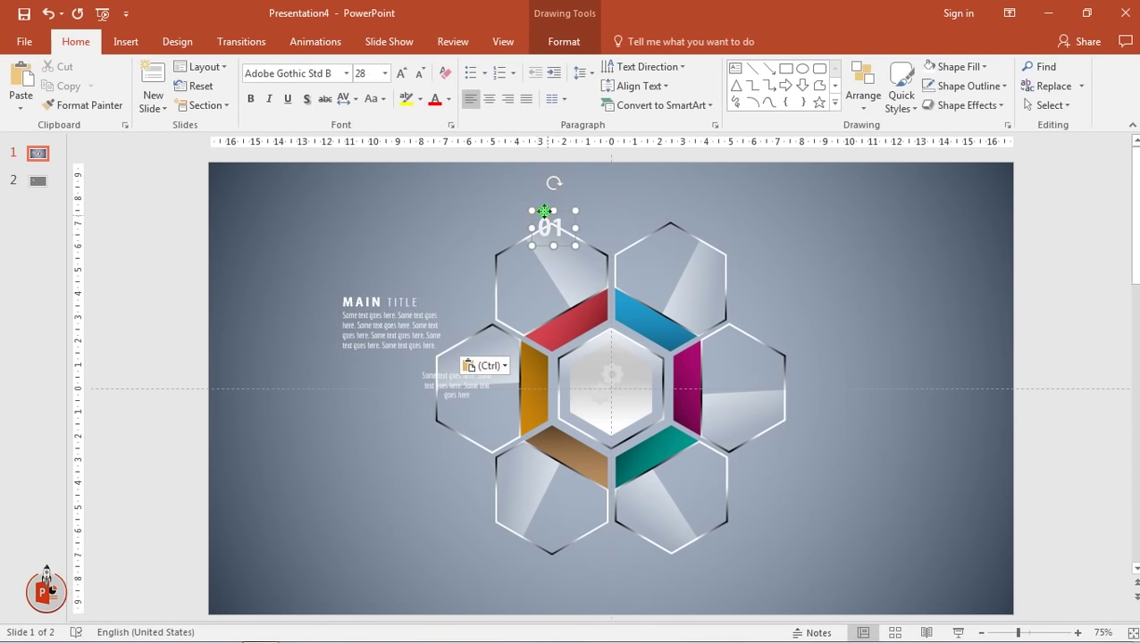
# Move 01 into the upper-left hexagon and add 02 and 03 to the next hexagons clockwise
pyautogui.moveTo(549, 215); pyautogui.dragTo(514, 291)
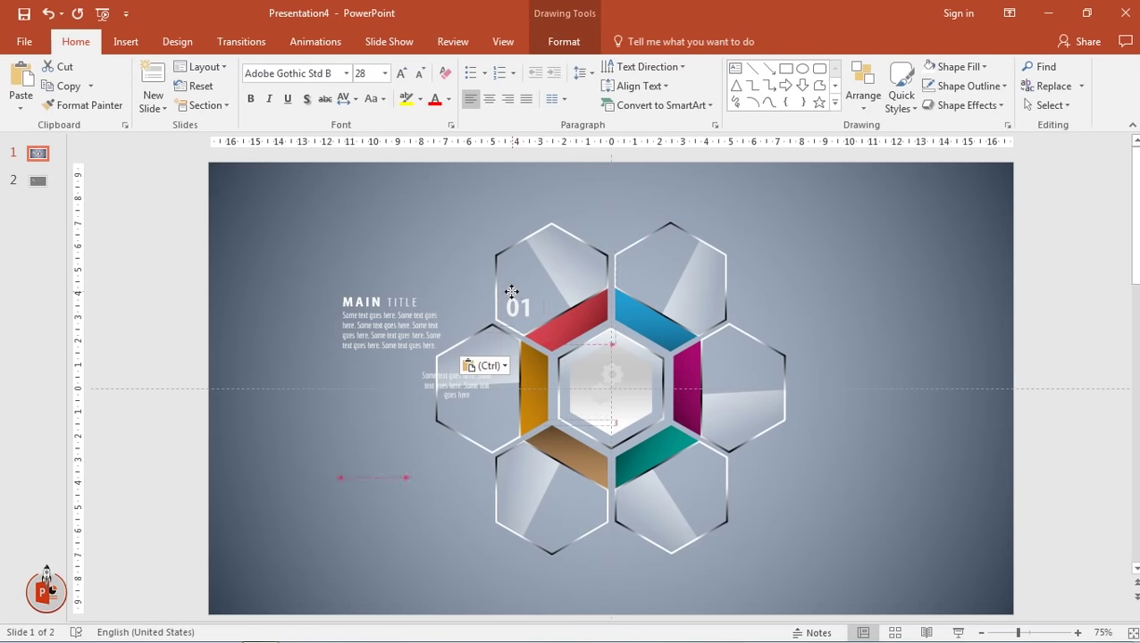
pyautogui.moveTo(509, 287)
pyautogui.mouseDown()
pyautogui.moveTo(632, 254)
pyautogui.moveTo(744, 368)
pyautogui.moveTo(715, 494)
pyautogui.mouseUp()
pyautogui.click(641, 270)
pyautogui.press('BackSpace')
pyautogui.write('2')
pyautogui.click(737, 367)
pyautogui.press('BackSpace')
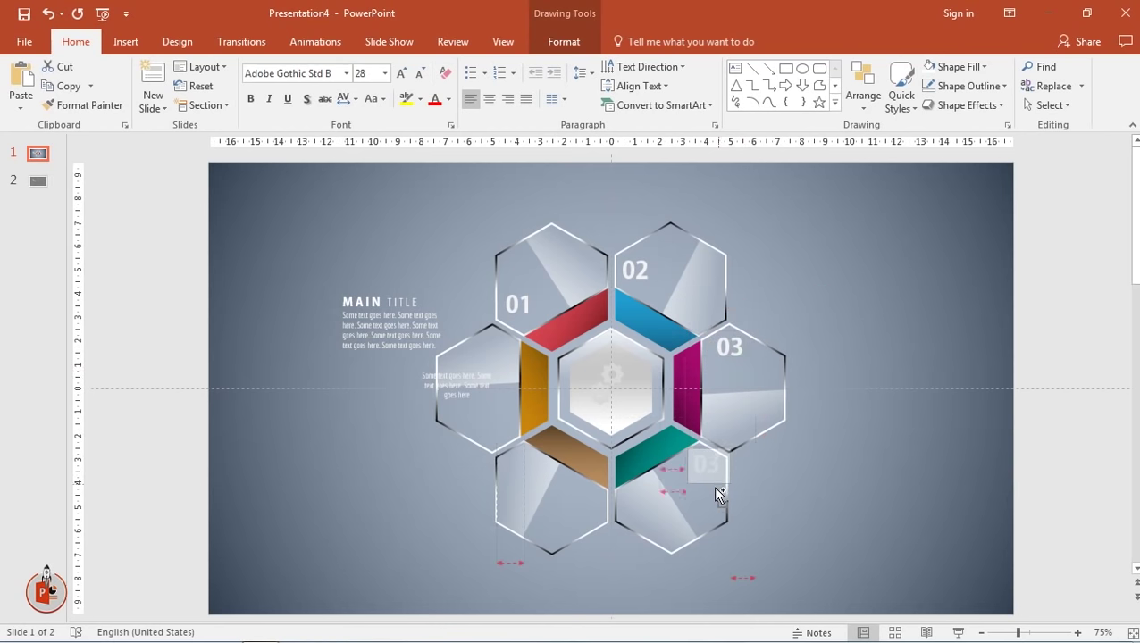
# Add numbers 04, 05 and 06 to the lower-right, bottom and left hexagons
pyautogui.click(701, 471)
pyautogui.press('BackSpace')
pyautogui.write('4')
pyautogui.click(712, 485)
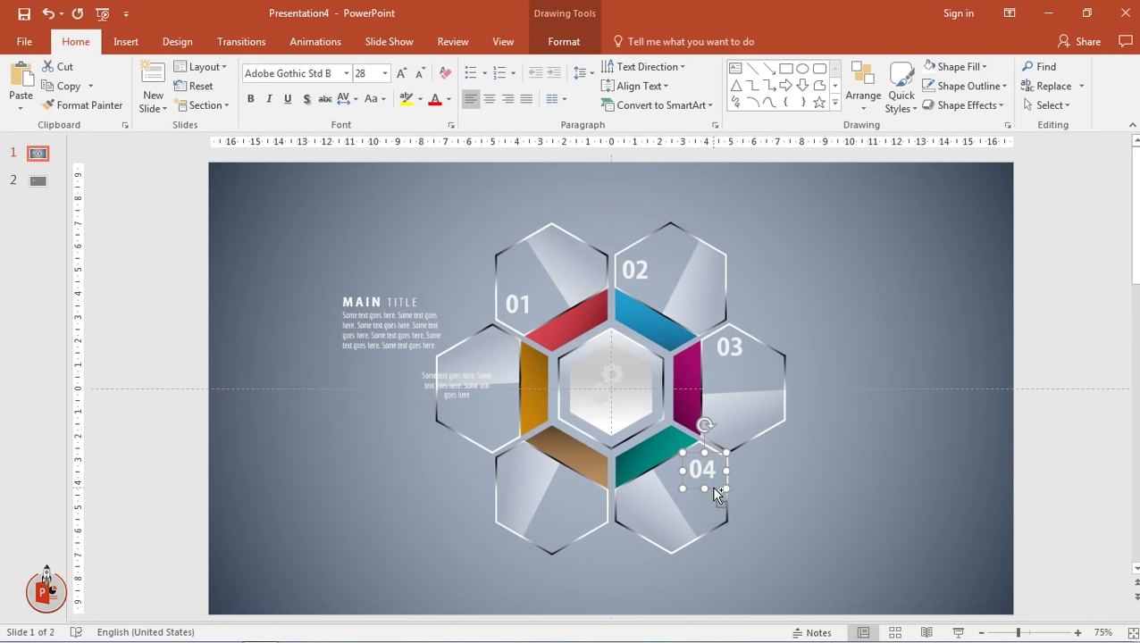
pyautogui.moveTo(711, 485); pyautogui.dragTo(590, 524)
pyautogui.click(593, 515)
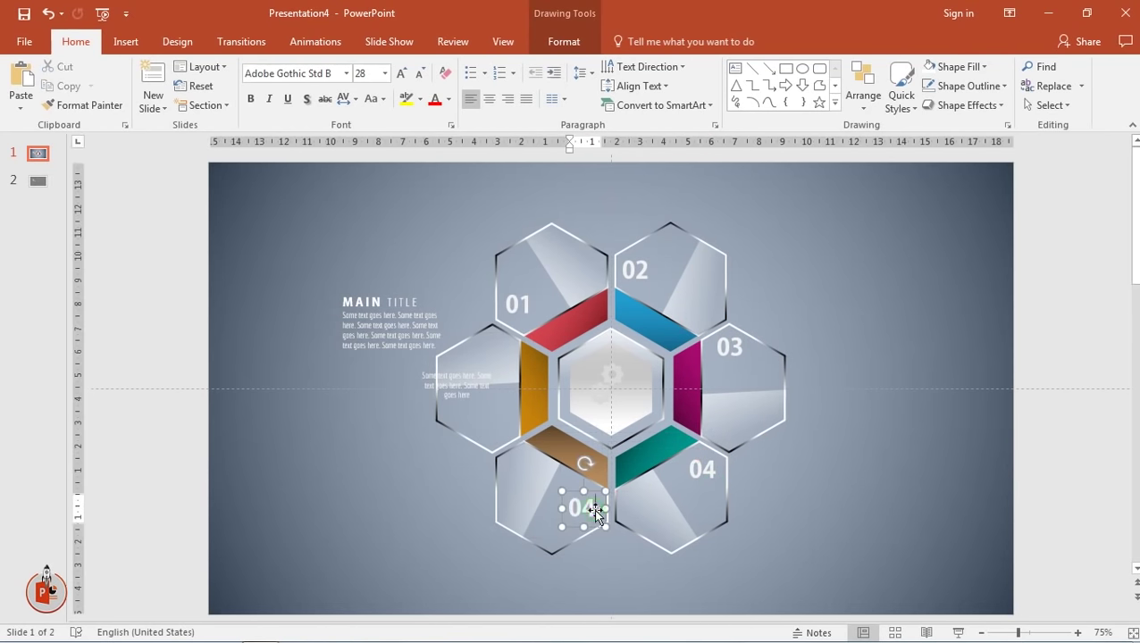
pyautogui.click(595, 519)
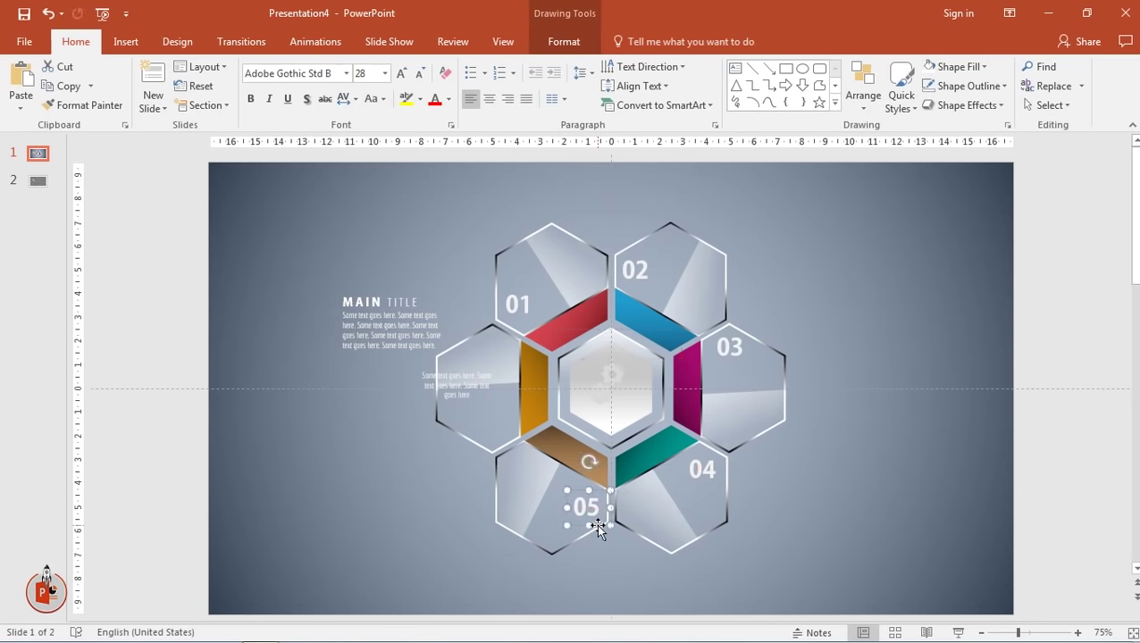
pyautogui.moveTo(596, 523); pyautogui.dragTo(499, 442)
pyautogui.click(500, 427)
pyautogui.press('BackSpace')
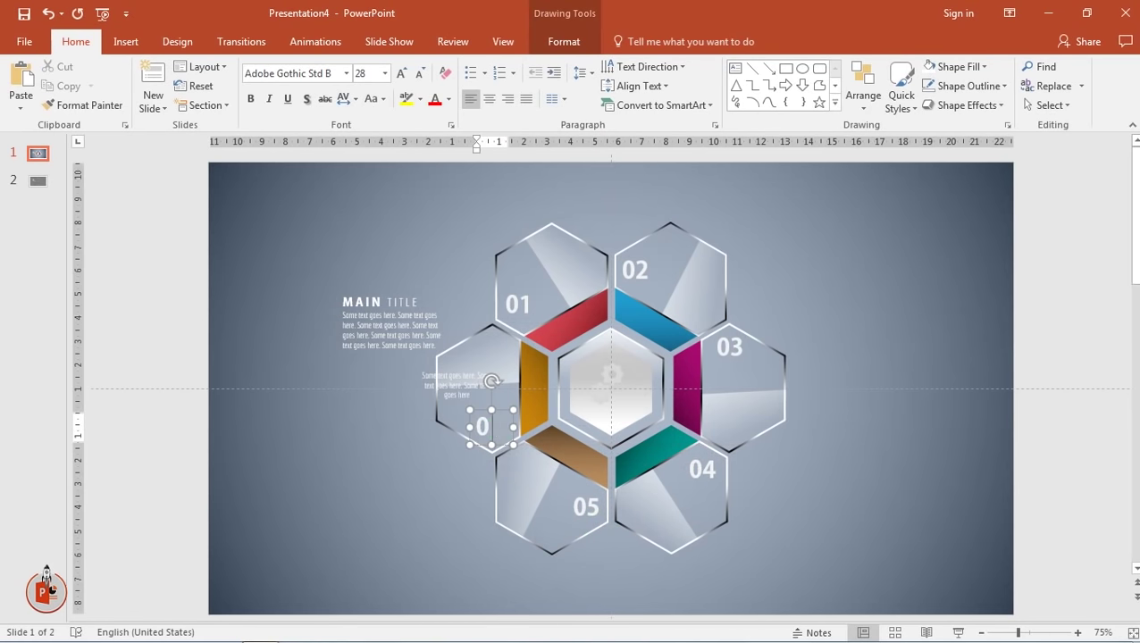
pyautogui.write('6')
pyautogui.click(507, 448)
pyautogui.moveTo(504, 450); pyautogui.dragTo(503, 452)
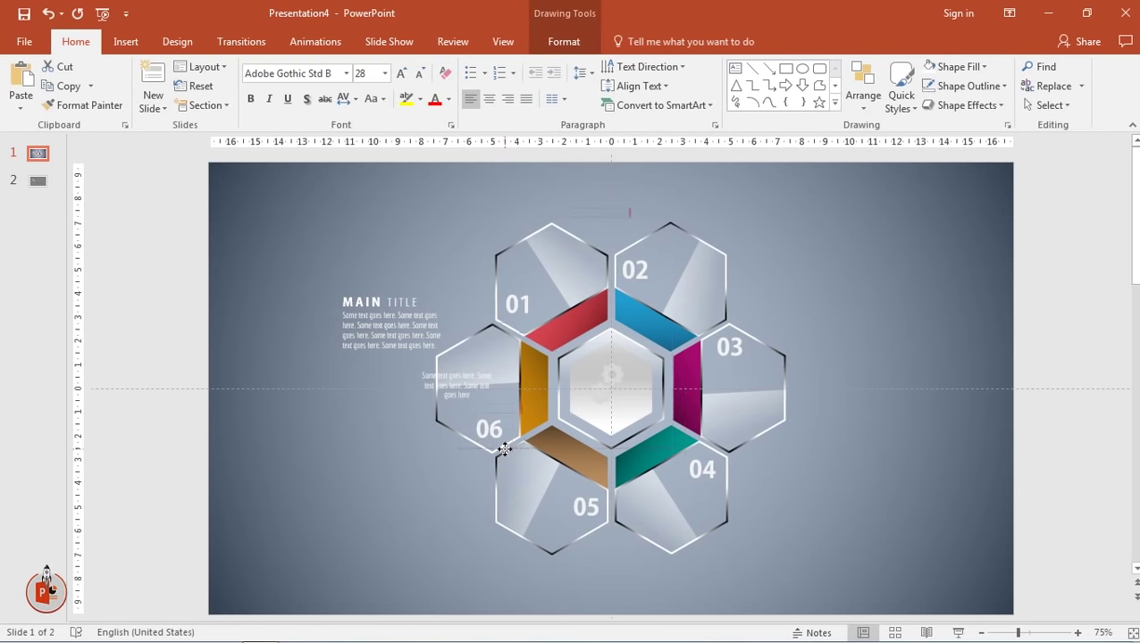
pyautogui.click(370, 295)
# Fit a smaller, narrower MAIN TITLE block into hexagon 01, then copy it into the other hexagons
pyautogui.moveTo(366, 290); pyautogui.dragTo(542, 248)
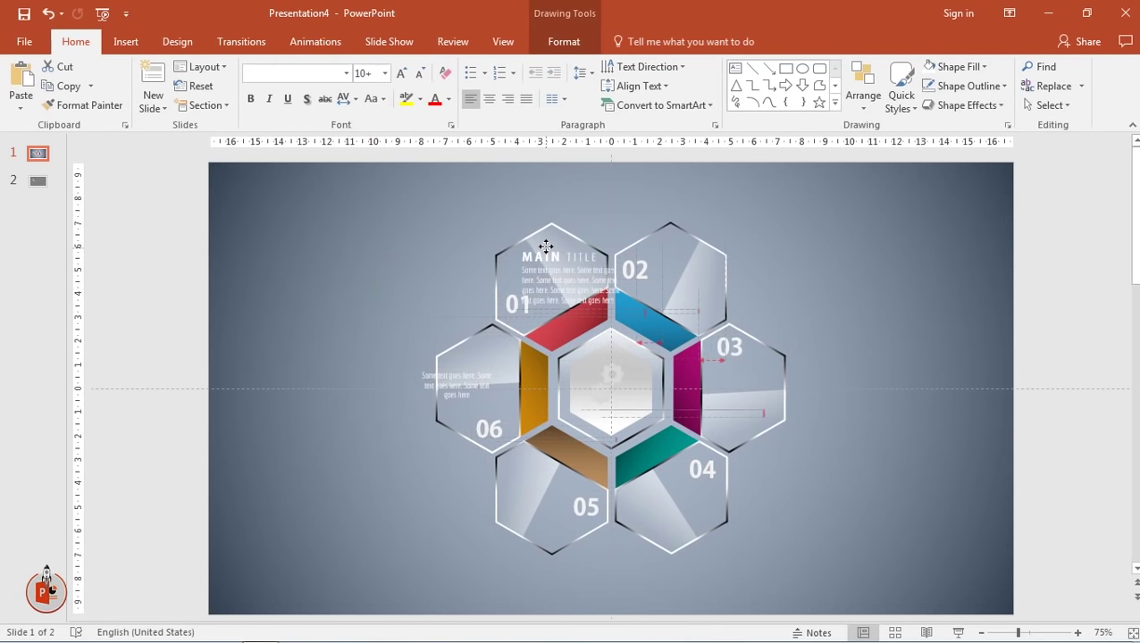
pyautogui.click(419, 72)
pyautogui.click(420, 73)
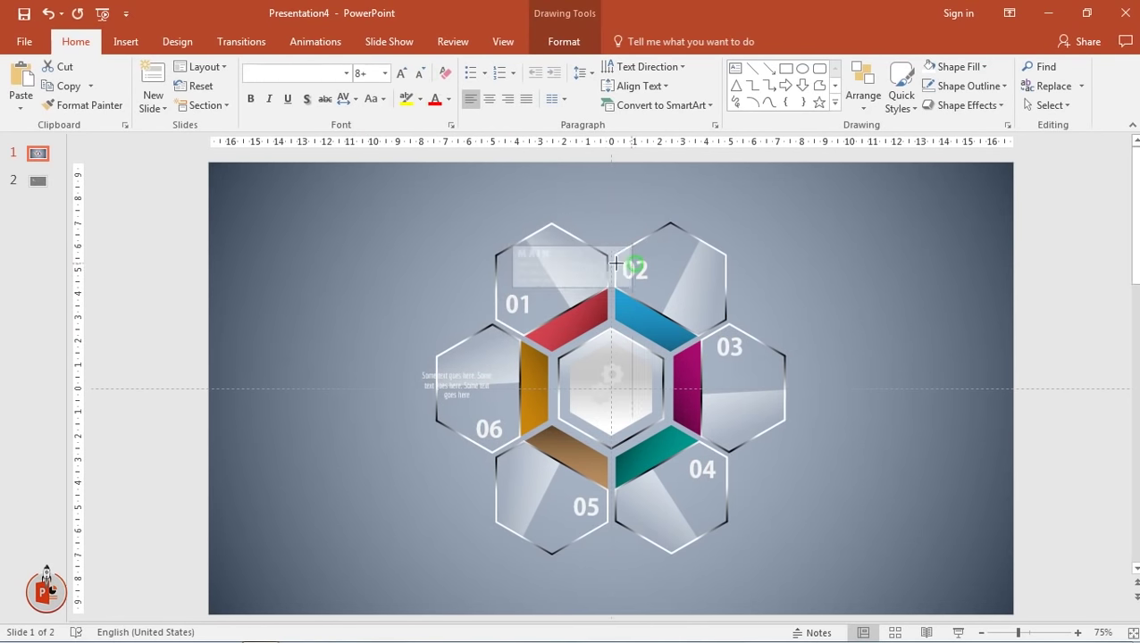
pyautogui.moveTo(631, 275)
pyautogui.mouseDown()
pyautogui.moveTo(602, 273)
pyautogui.moveTo(568, 241)
pyautogui.mouseUp()
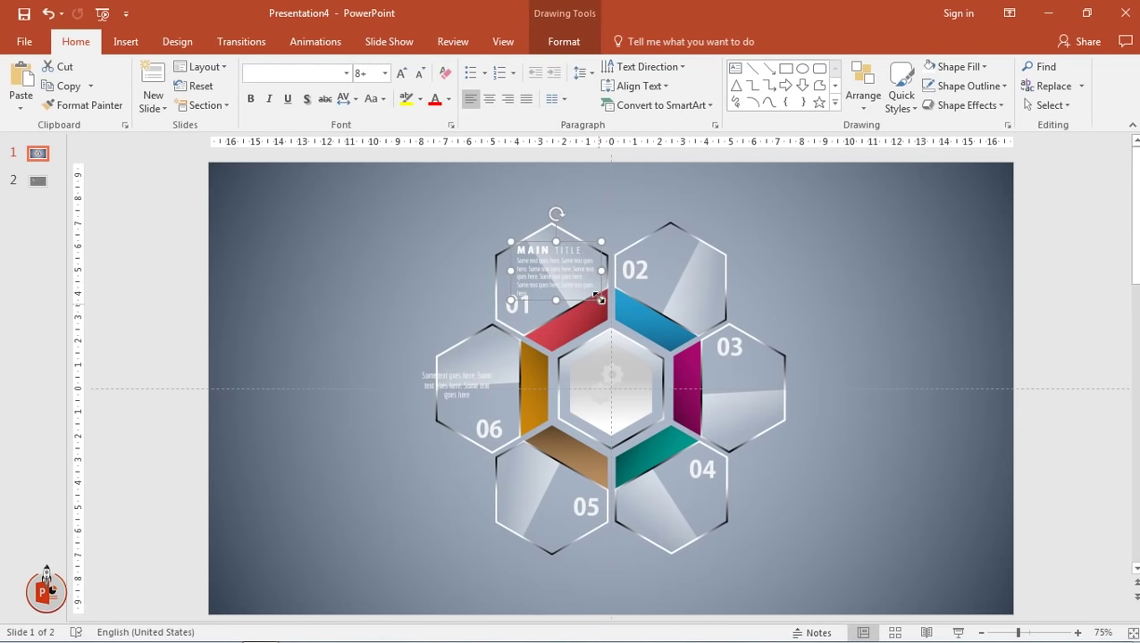
pyautogui.click(420, 72)
pyautogui.moveTo(602, 270); pyautogui.dragTo(564, 246)
pyautogui.moveTo(570, 247); pyautogui.dragTo(576, 244)
pyautogui.moveTo(576, 302); pyautogui.dragTo(708, 314)
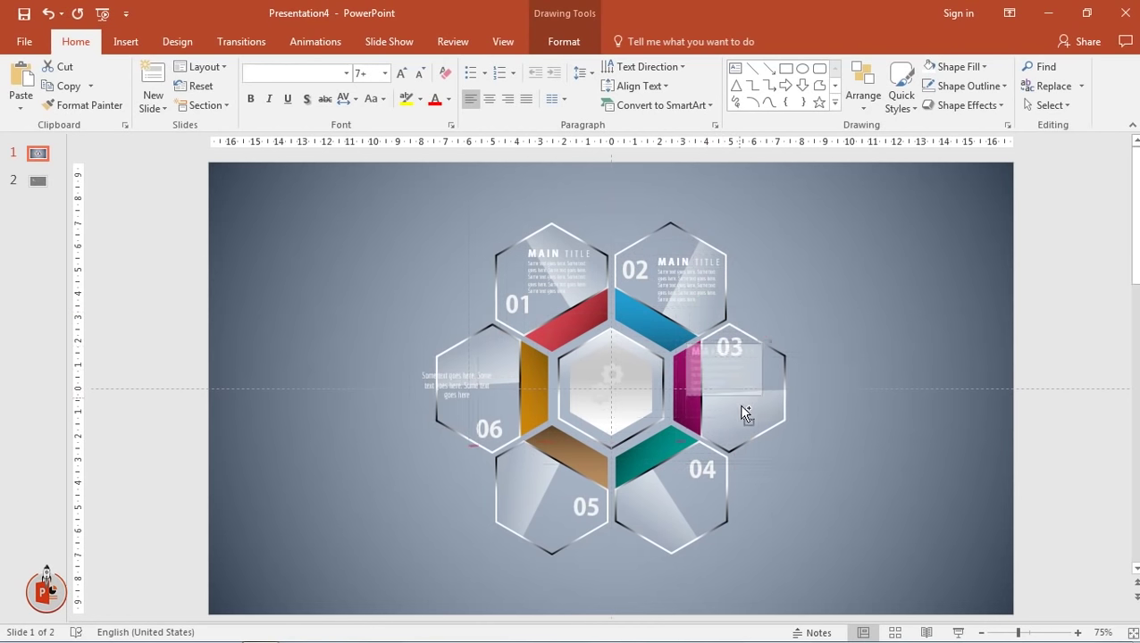
pyautogui.moveTo(741, 411)
pyautogui.mouseDown()
pyautogui.moveTo(761, 422)
pyautogui.moveTo(692, 538)
pyautogui.moveTo(540, 524)
pyautogui.moveTo(553, 521)
pyautogui.moveTo(496, 401)
pyautogui.mouseUp()
# Move the short caption into the centre hexagon and make it 7 pt dark grey
pyautogui.click(425, 376)
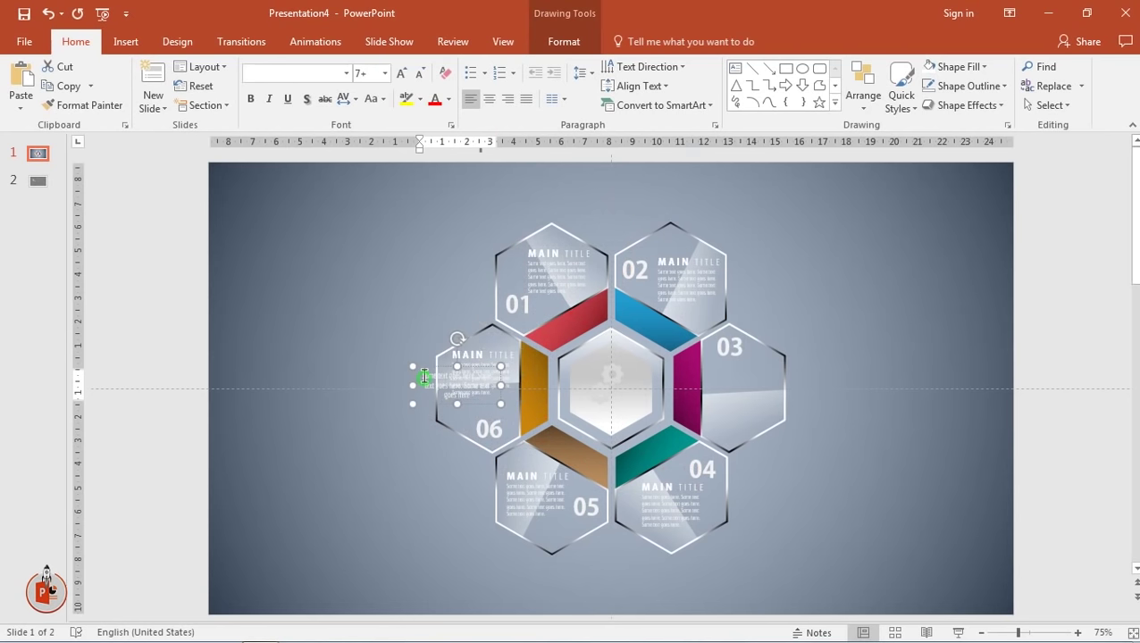
pyautogui.moveTo(425, 376)
pyautogui.mouseDown()
pyautogui.moveTo(377, 375)
pyautogui.moveTo(624, 393)
pyautogui.mouseUp()
pyautogui.click(419, 73)
pyautogui.click(419, 73)
pyautogui.click(419, 73)
pyautogui.click(448, 98)
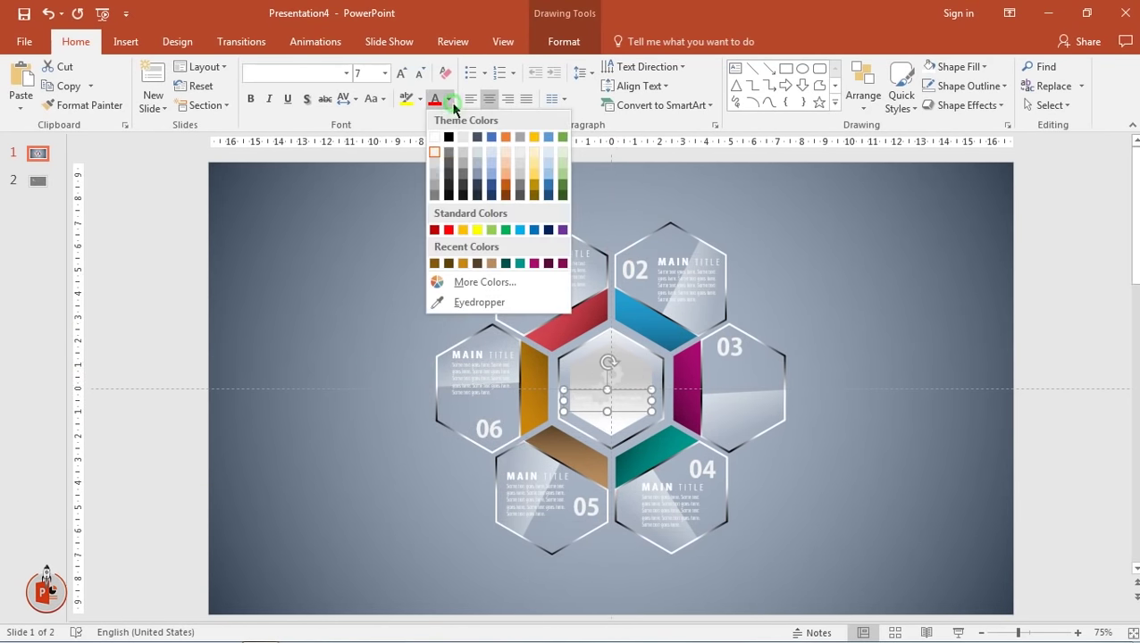
pyautogui.click(447, 168)
pyautogui.moveTo(654, 413)
pyautogui.mouseDown()
pyautogui.moveTo(644, 431)
pyautogui.moveTo(636, 425)
pyautogui.moveTo(661, 420)
pyautogui.mouseUp()
# Fill the centre gear icon dark grey, shrink it to 1.63 cm, and raise it
pyautogui.scroll(5, 636, 425)
pyautogui.click(641, 327)
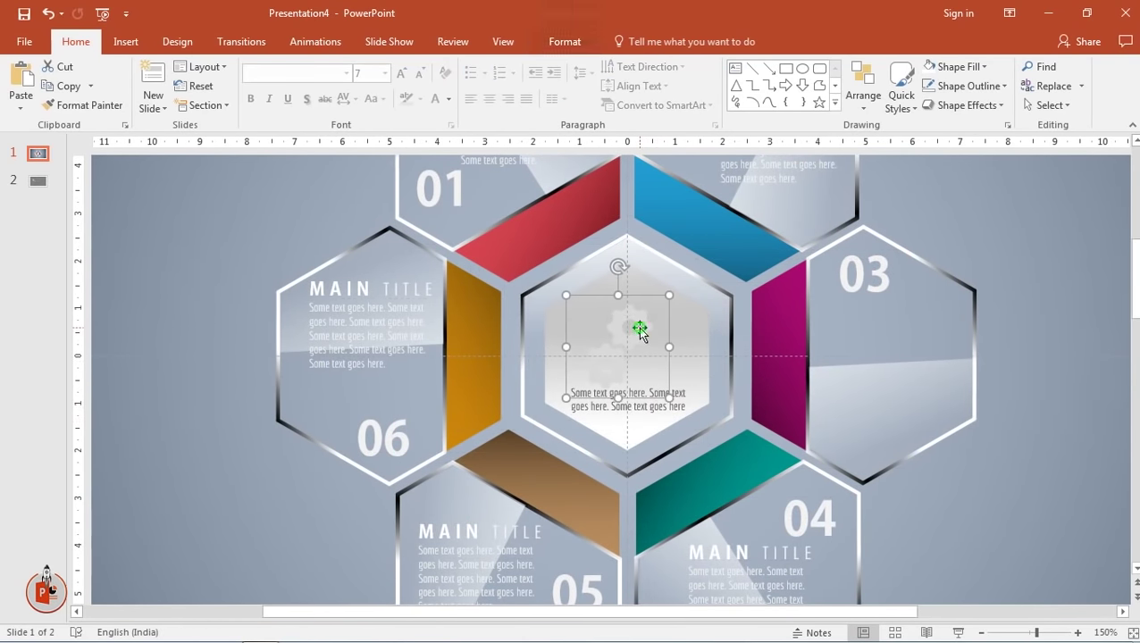
pyautogui.click(564, 41)
pyautogui.click(444, 67)
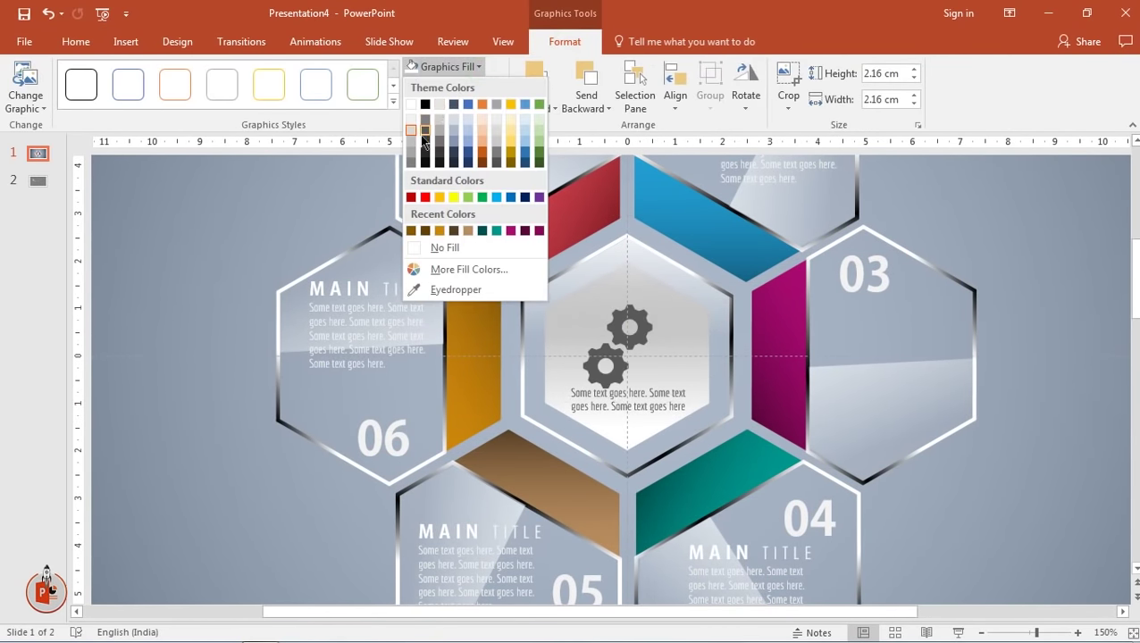
pyautogui.click(427, 134)
pyautogui.click(444, 67)
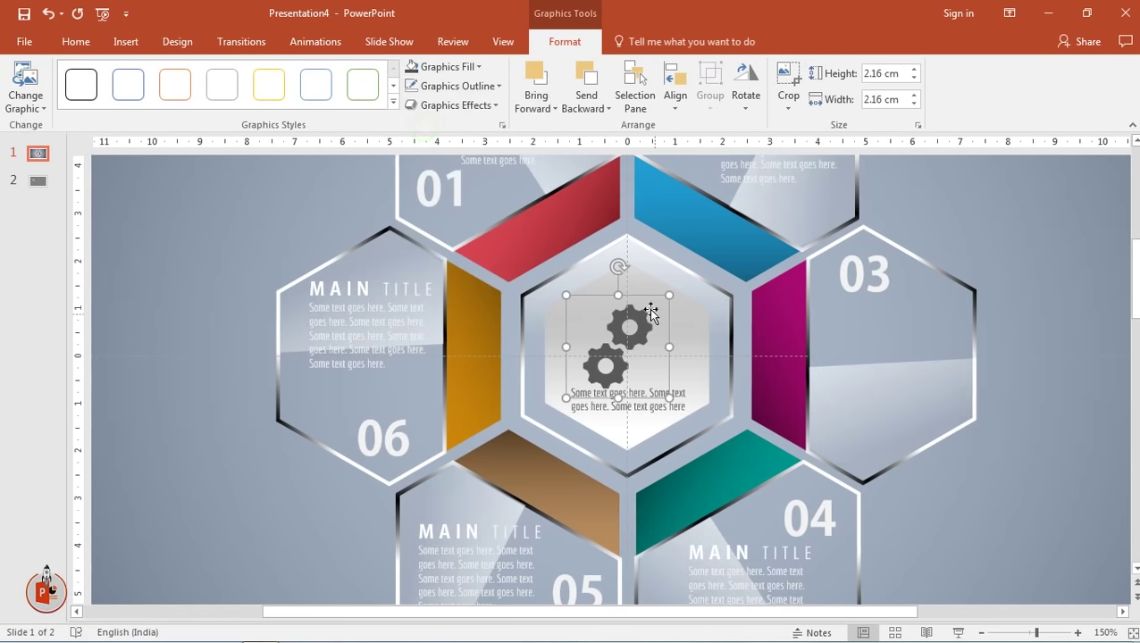
pyautogui.moveTo(648, 308); pyautogui.dragTo(647, 262)
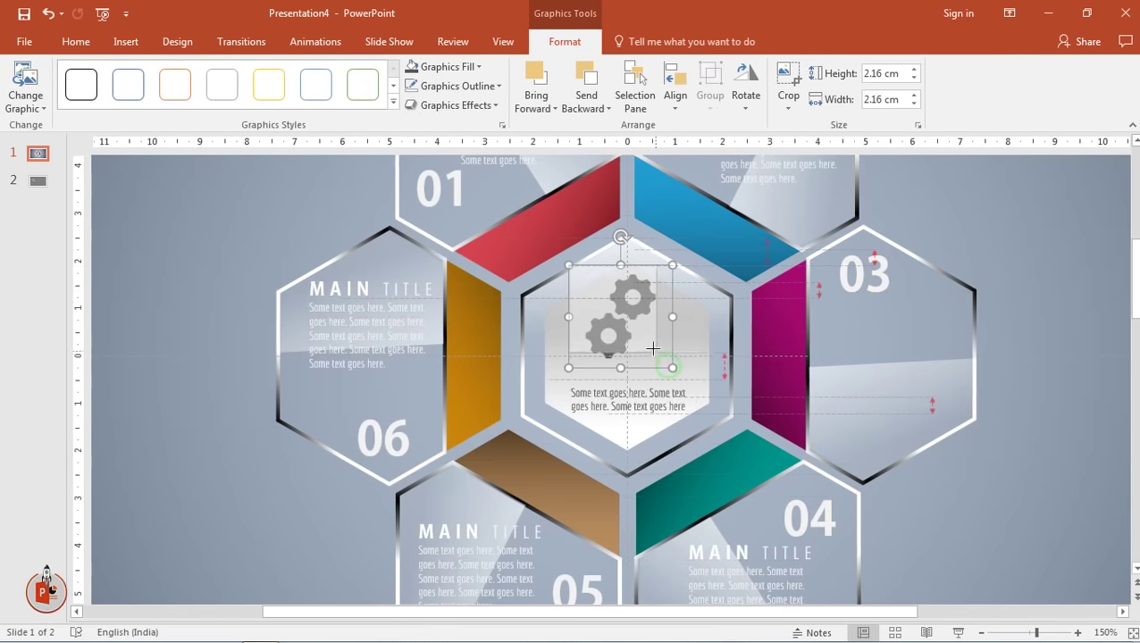
pyautogui.moveTo(667, 357); pyautogui.dragTo(646, 343)
pyautogui.moveTo(629, 265); pyautogui.dragTo(643, 273)
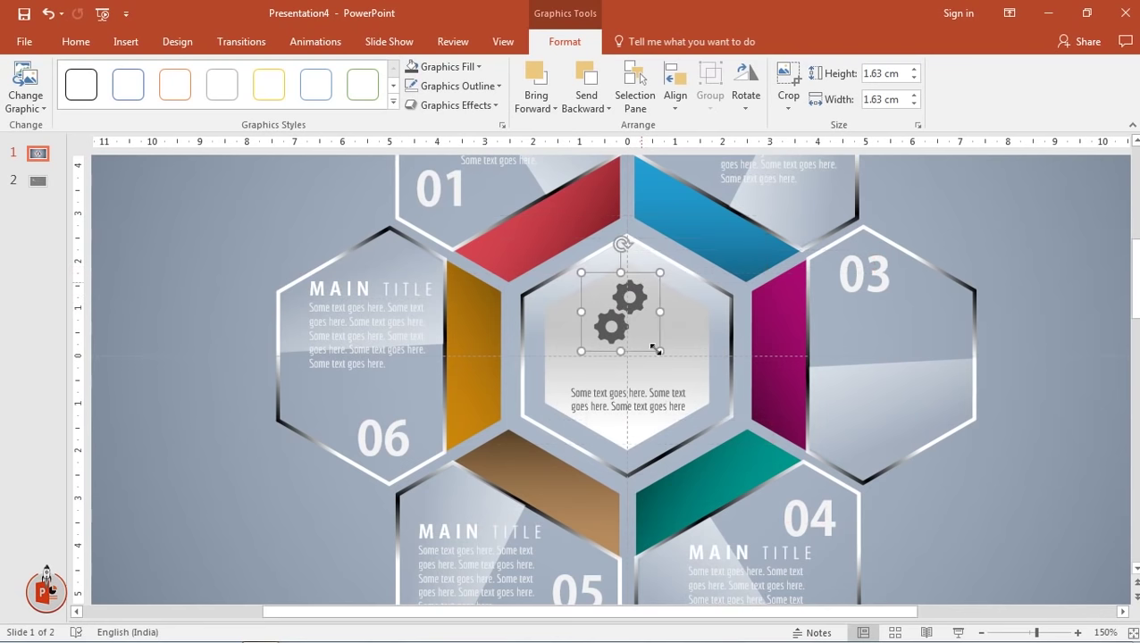
# Narrow the centre caption to three lines and settle it beneath the gear icon
pyautogui.click(649, 390)
pyautogui.moveTo(706, 403); pyautogui.dragTo(667, 404)
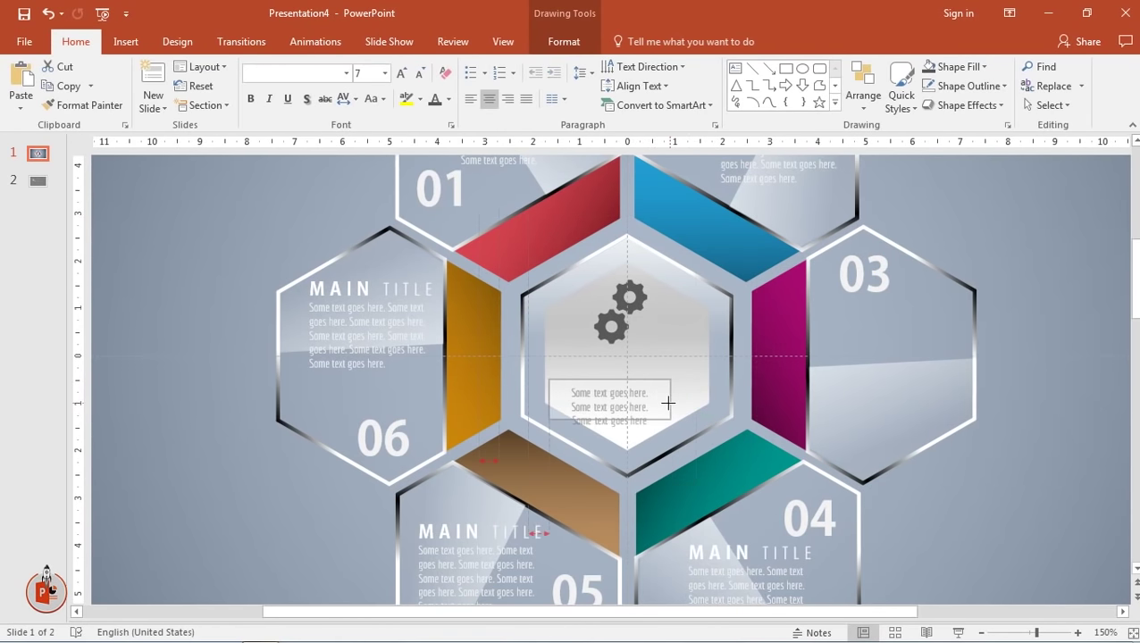
pyautogui.moveTo(548, 407); pyautogui.dragTo(566, 407)
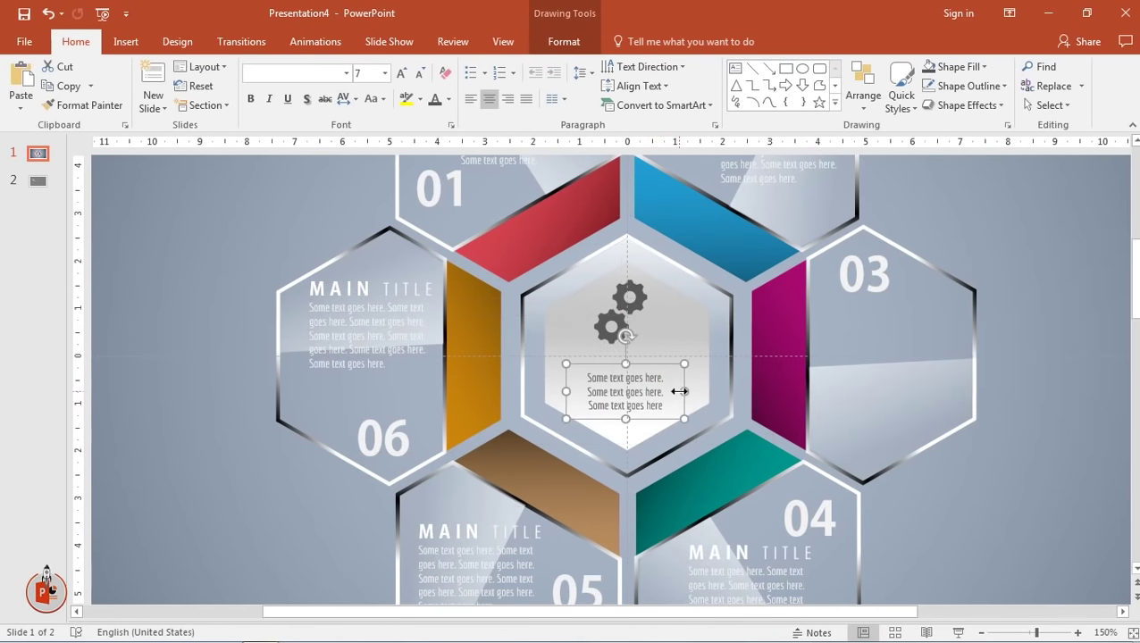
pyautogui.moveTo(645, 382)
pyautogui.mouseDown()
pyautogui.moveTo(650, 367)
pyautogui.moveTo(705, 392)
pyautogui.moveTo(659, 375)
pyautogui.mouseUp()
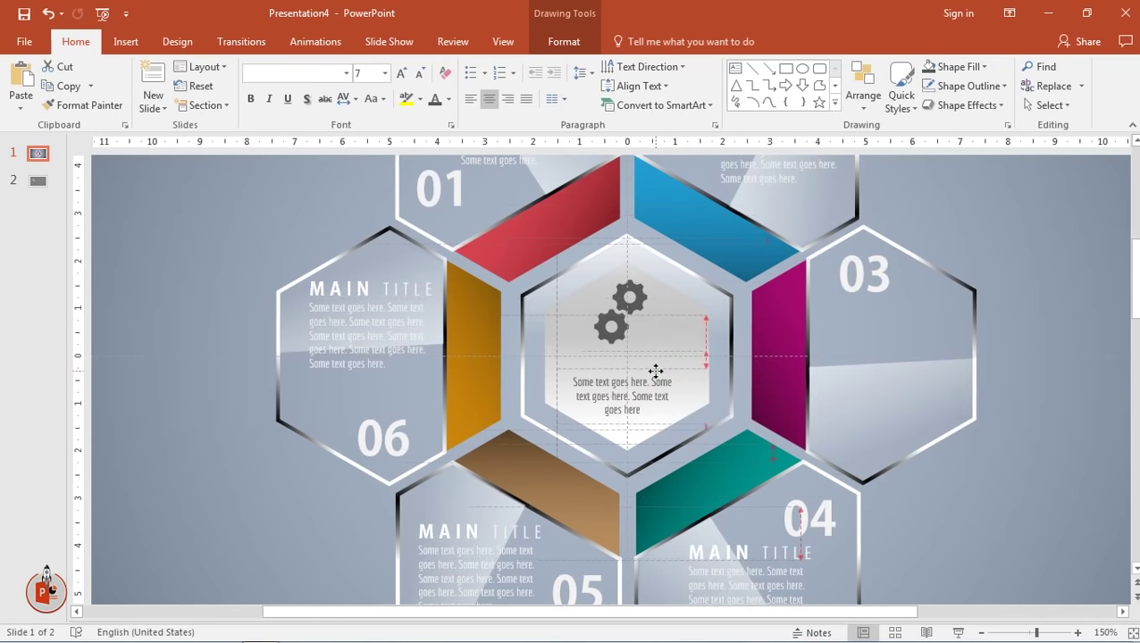
pyautogui.moveTo(633, 301); pyautogui.dragTo(637, 309)
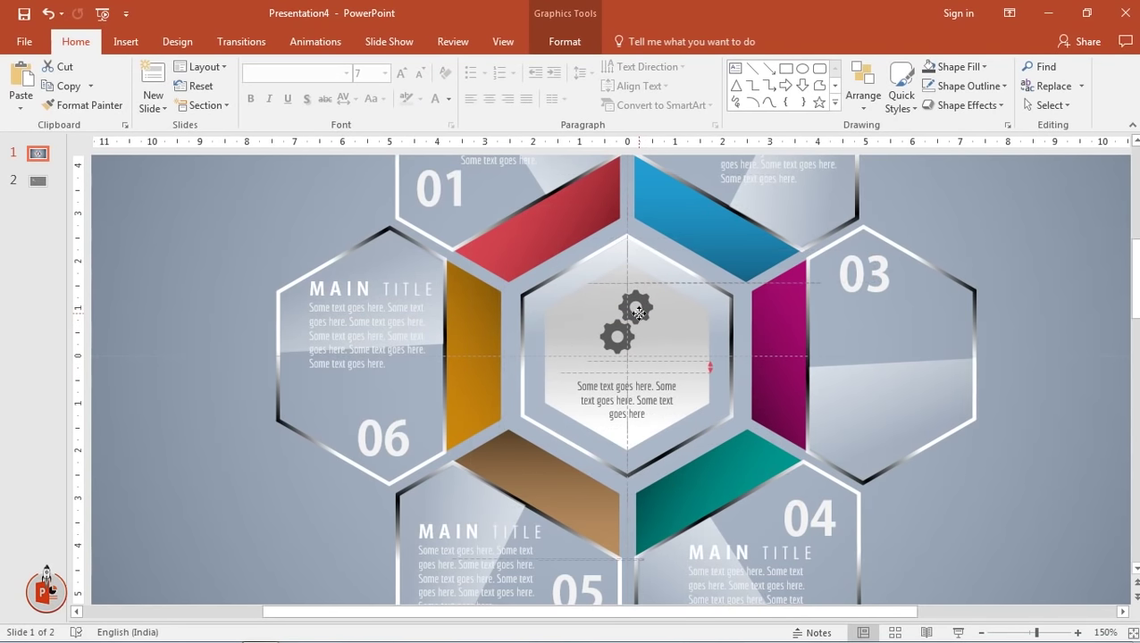
pyautogui.keyDown('ctrl'); pyautogui.scroll(-5, 644, 364); pyautogui.keyUp('ctrl')
pyautogui.click(374, 456)
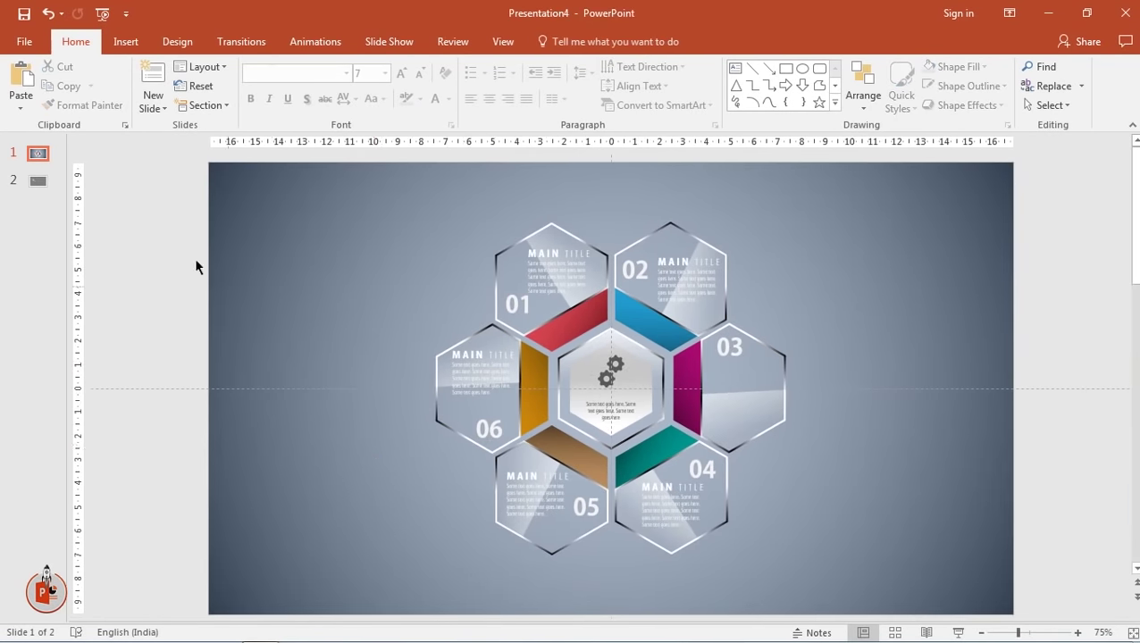
# Copy the '6 Step HEXAGONAL Shape Infographic' title from slide 2 to slide 1's top-left
pyautogui.click(40, 183)
pyautogui.click(598, 525)
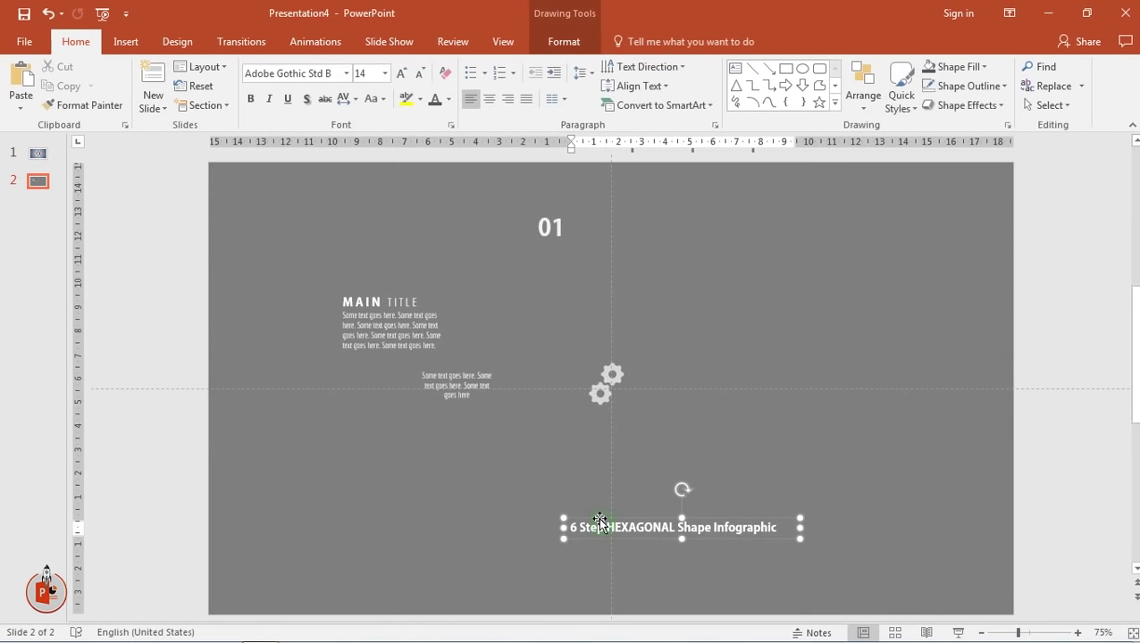
pyautogui.hotkey('ctrl', 'c')
pyautogui.click(39, 154)
pyautogui.hotkey('ctrl', 'v')
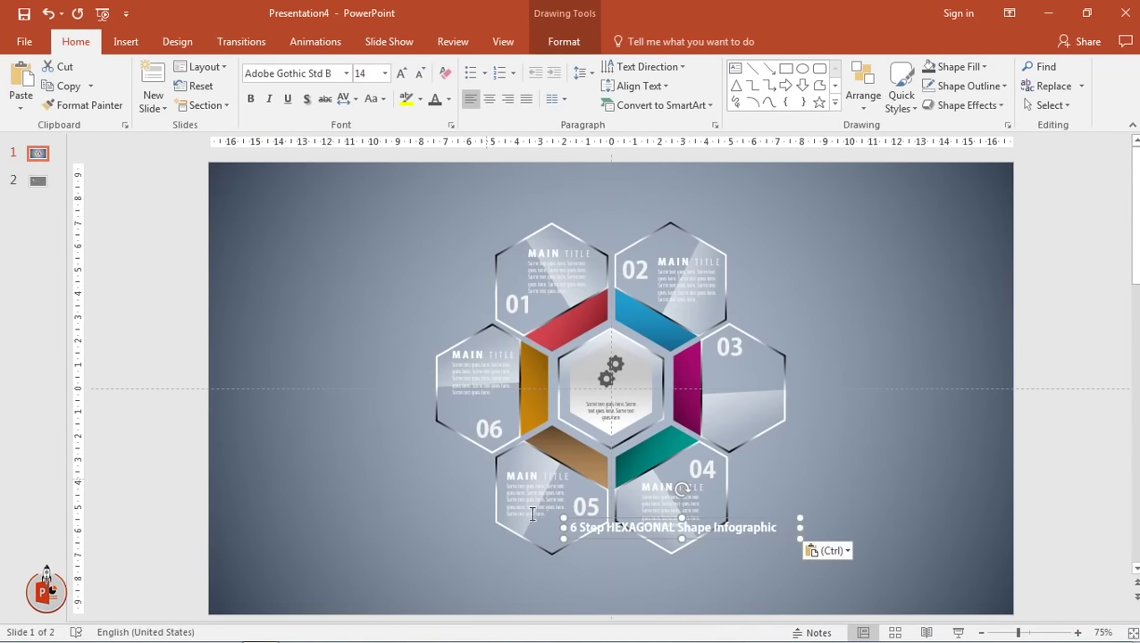
pyautogui.moveTo(584, 540); pyautogui.dragTo(255, 205)
# Centre the title text, enlarge it to 32 pt, and adjust its box width and position
pyautogui.moveTo(470, 206); pyautogui.dragTo(439, 220)
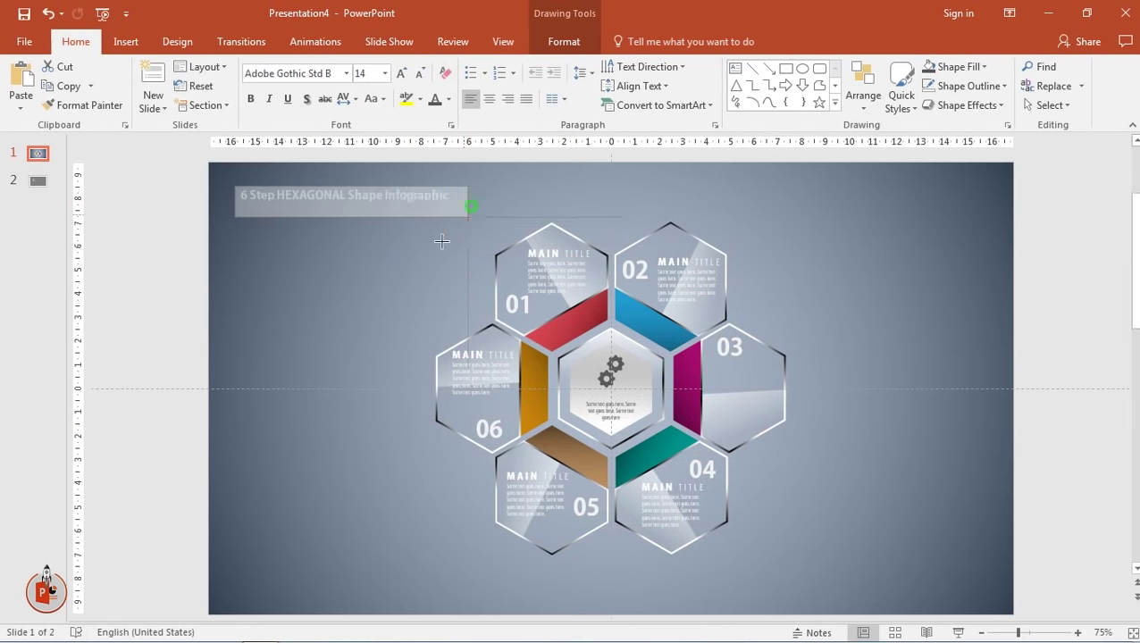
pyautogui.click(489, 99)
pyautogui.click(401, 72)
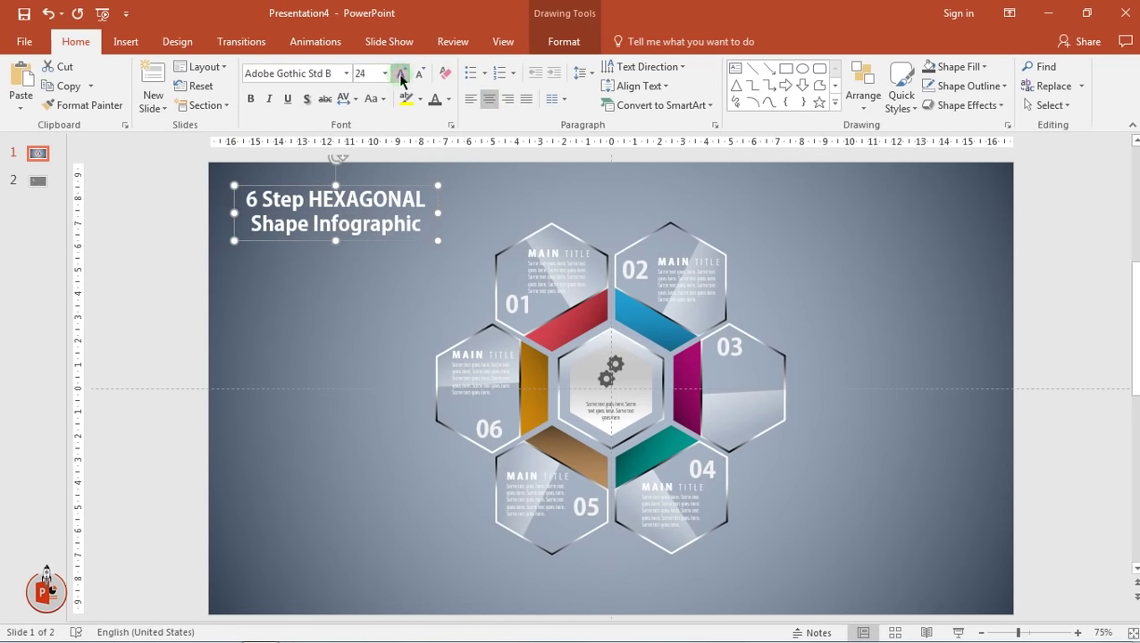
pyautogui.click(401, 72)
pyautogui.moveTo(437, 256); pyautogui.dragTo(578, 221)
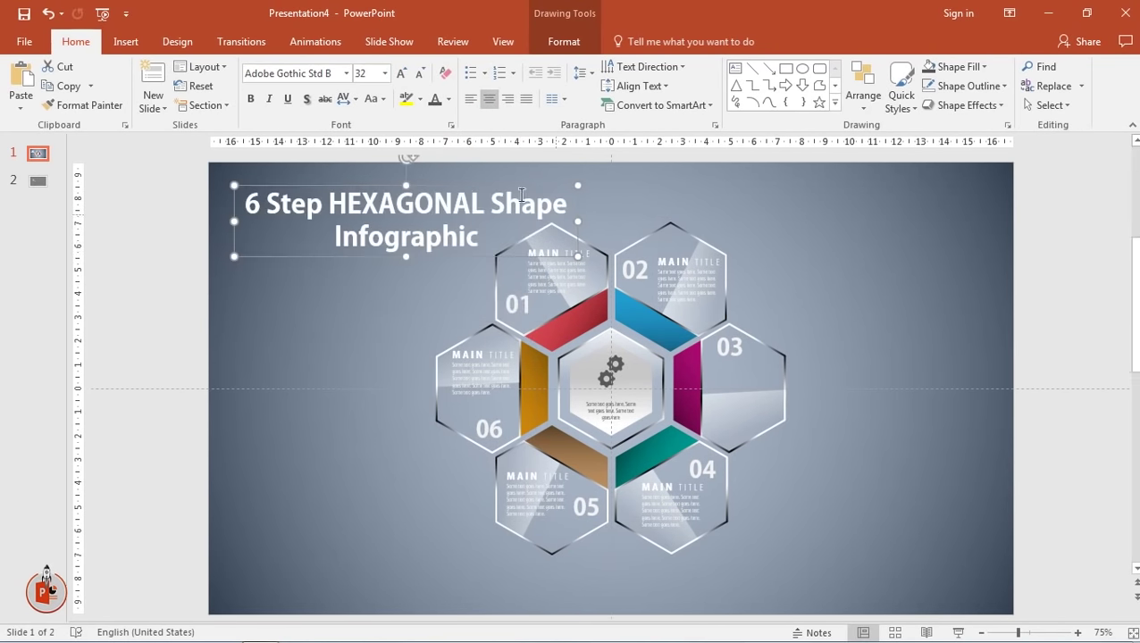
pyautogui.moveTo(461, 184); pyautogui.dragTo(442, 177)
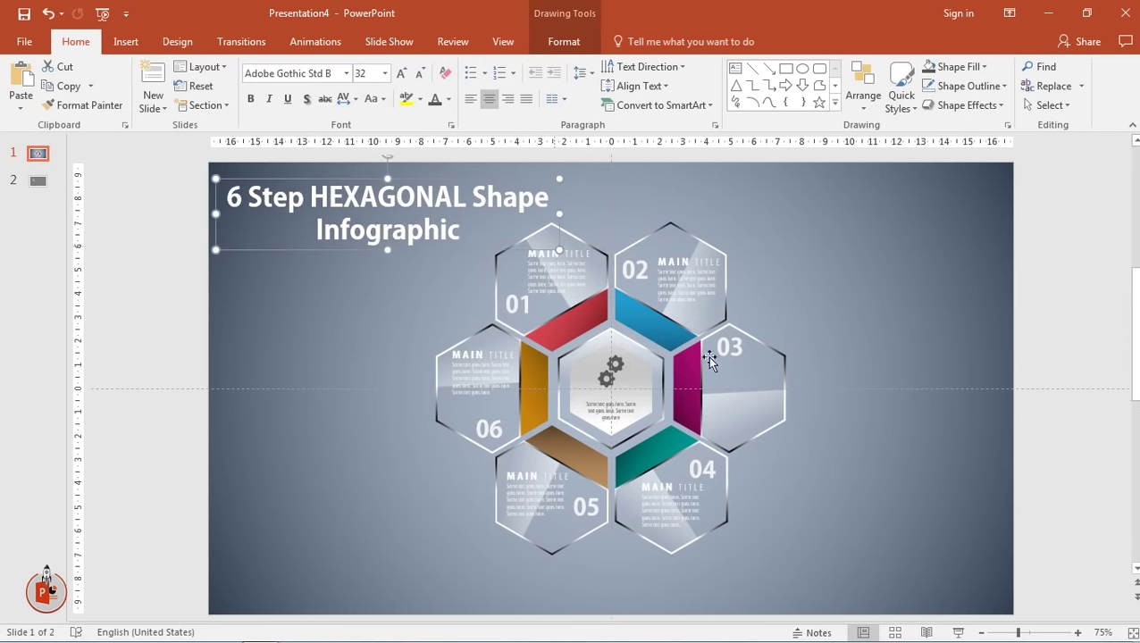
pyautogui.click(878, 471)
pyautogui.click(503, 41)
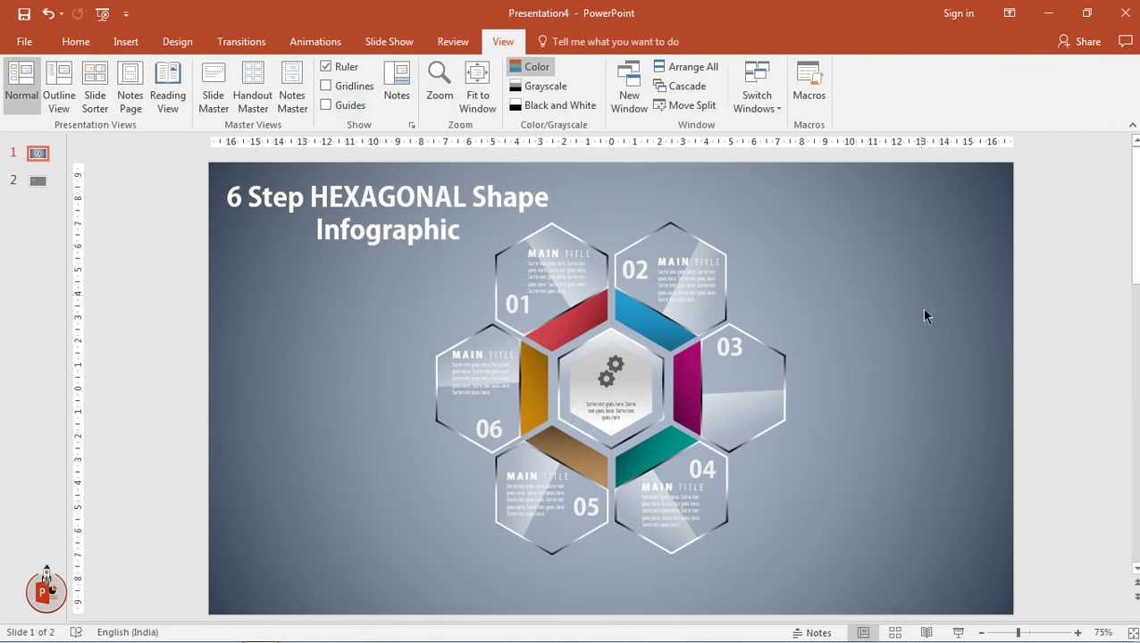
# Add a MAIN TITLE copy to hexagon 03, then exit the full-screen slide show preview
pyautogui.moveTo(684, 256); pyautogui.dragTo(726, 377)
pyautogui.click(903, 386)
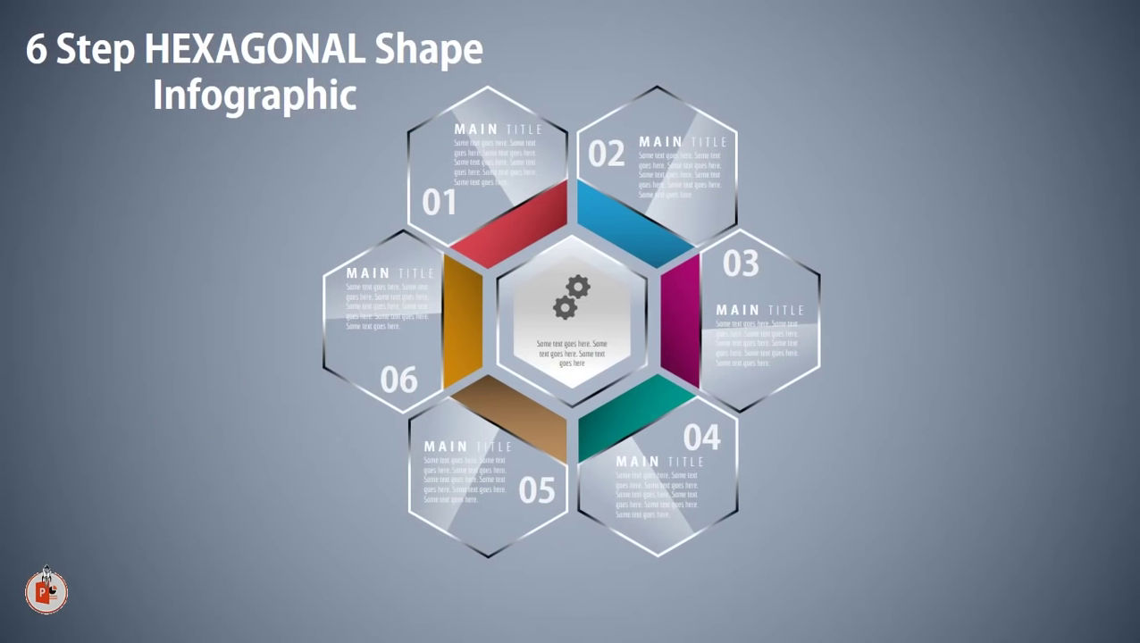
pyautogui.press('Escape')
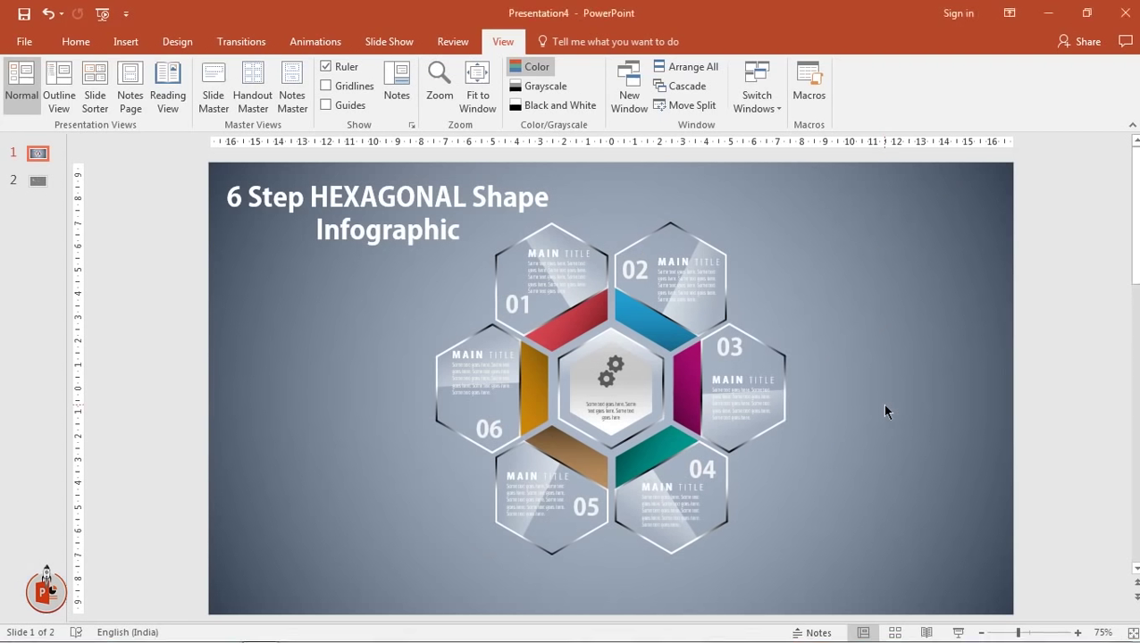